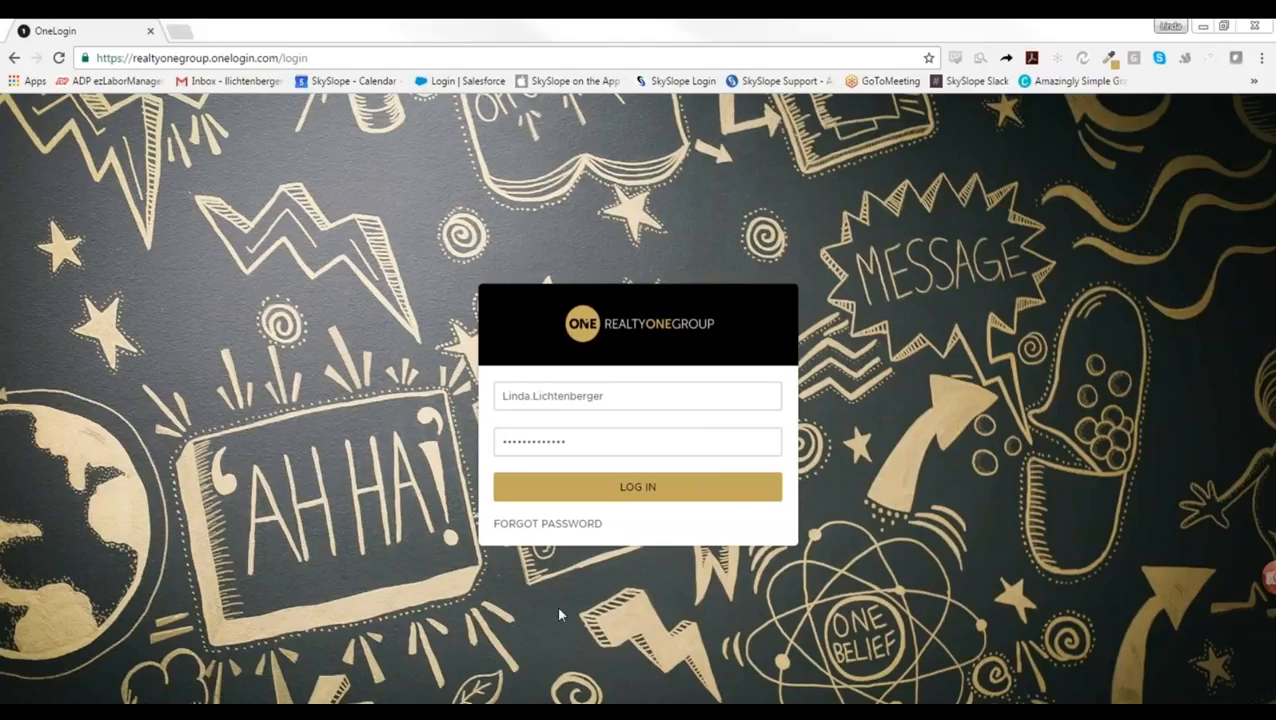
Step: Log in to the Realty ONE Group account through OneLogin with the prefilled credentials
left_click(641, 487)
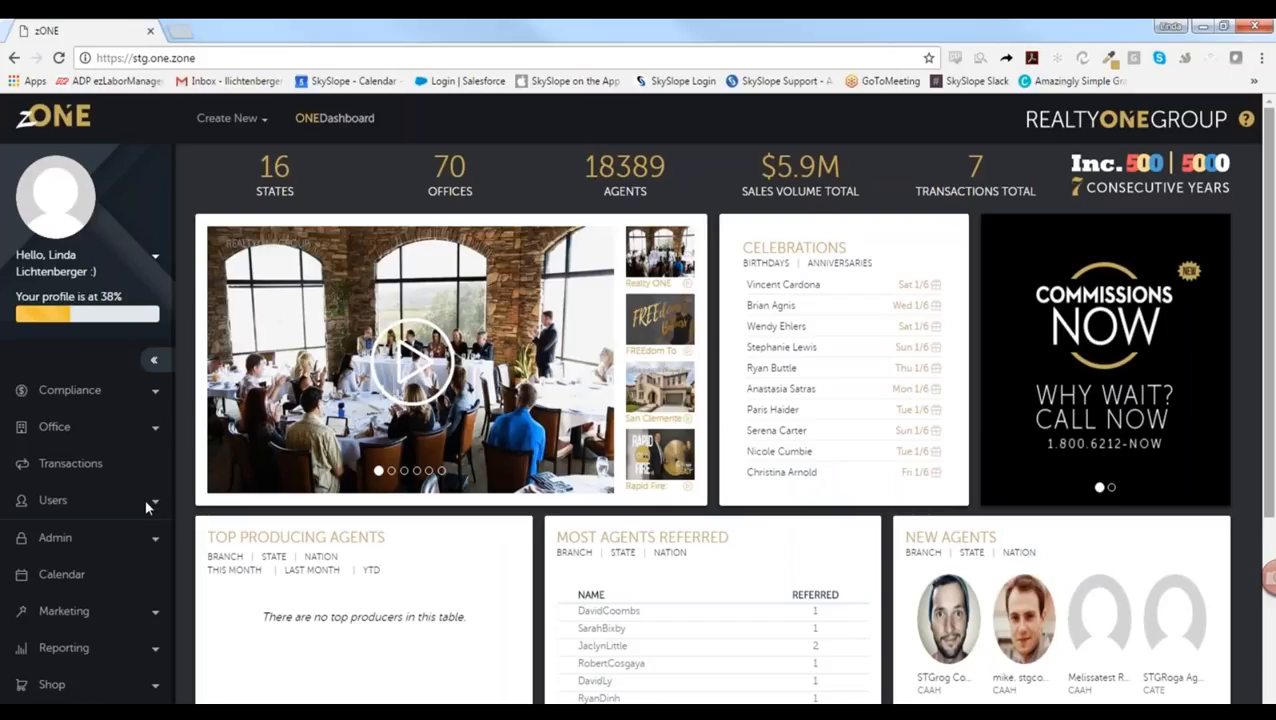
Step: View your own zONE account profile under Users, then return to the zONE dashboard
left_click(68, 503)
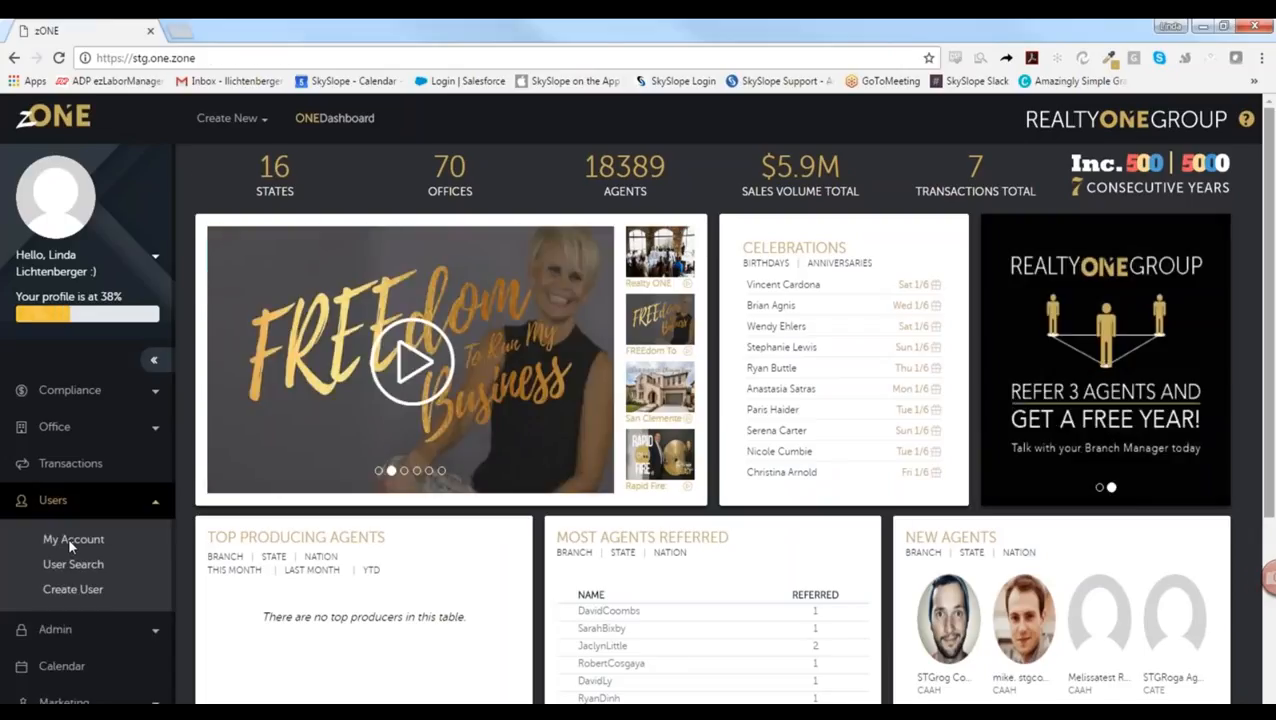
left_click(69, 545)
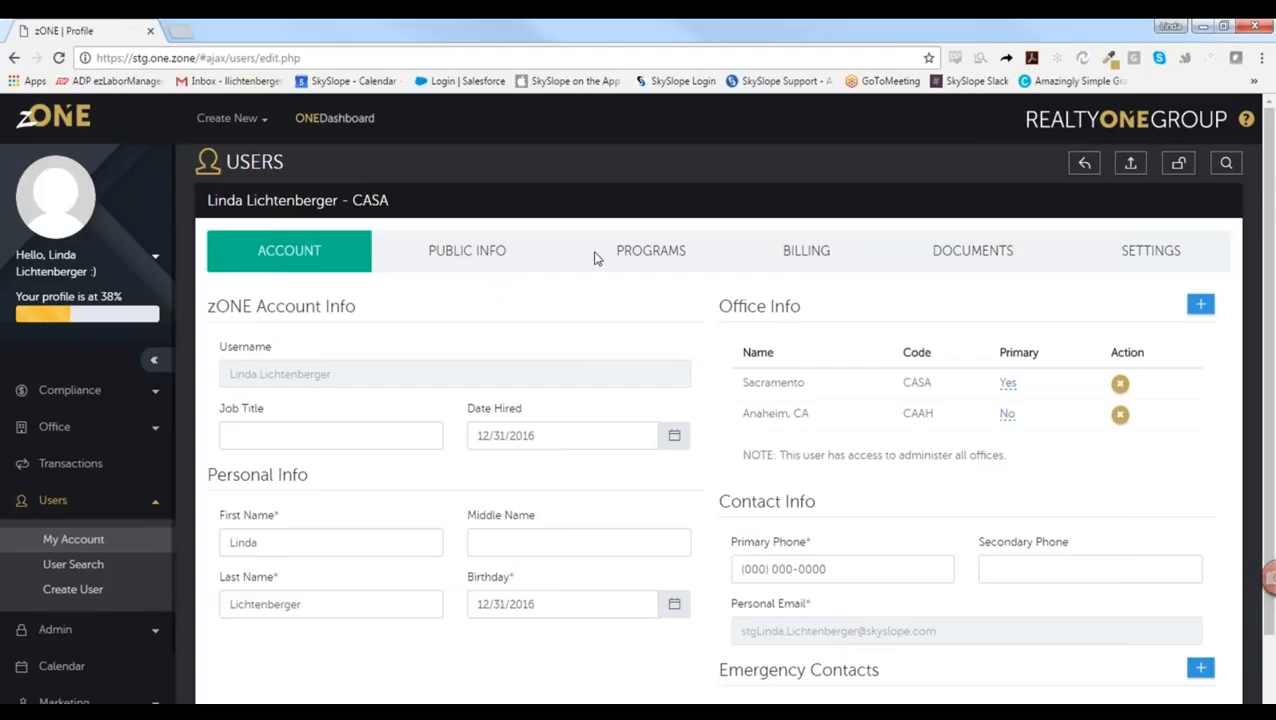
left_click(55, 122)
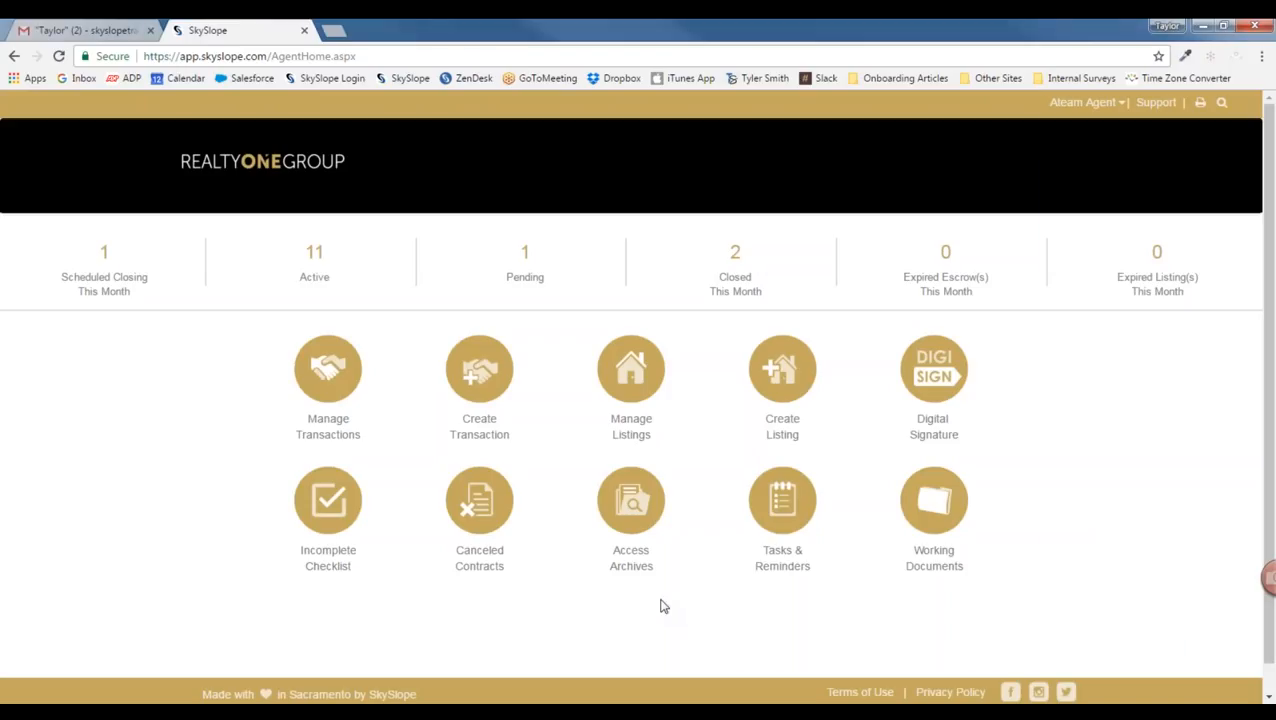
Step: Open the SkySlope 24/7 Support Center in a new tab from the agent home
left_click(368, 714)
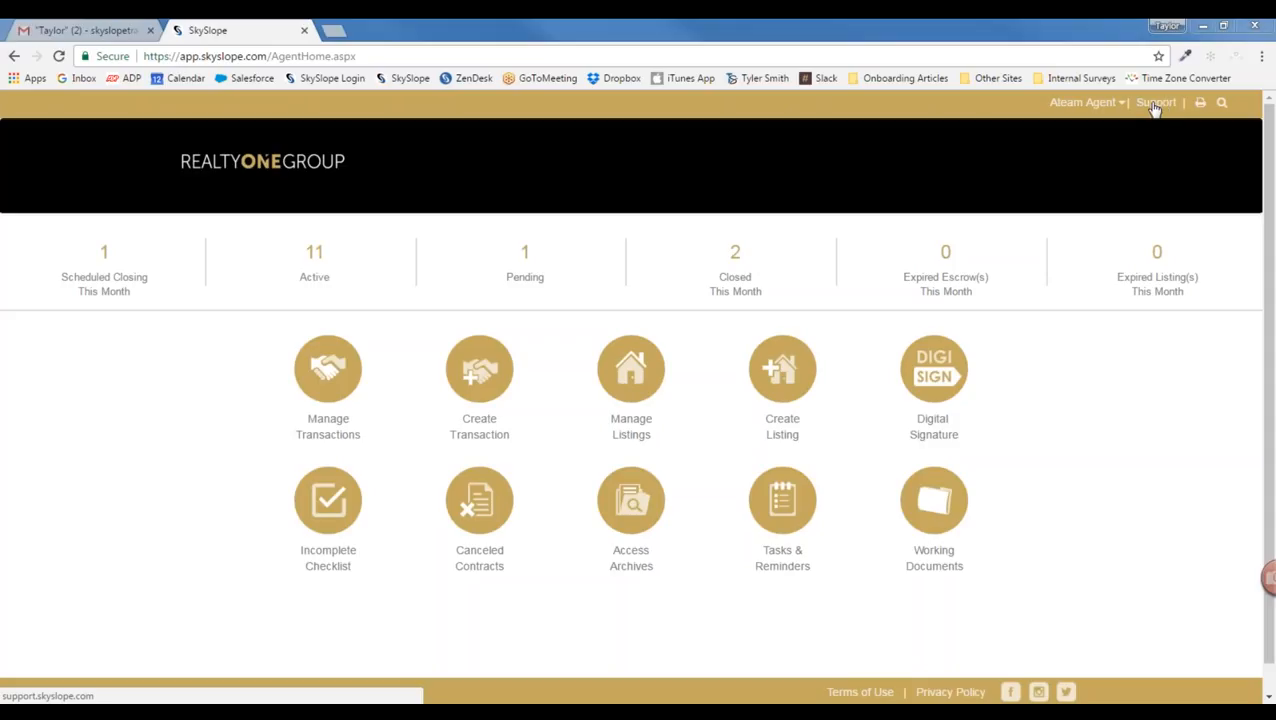
left_click(1155, 104)
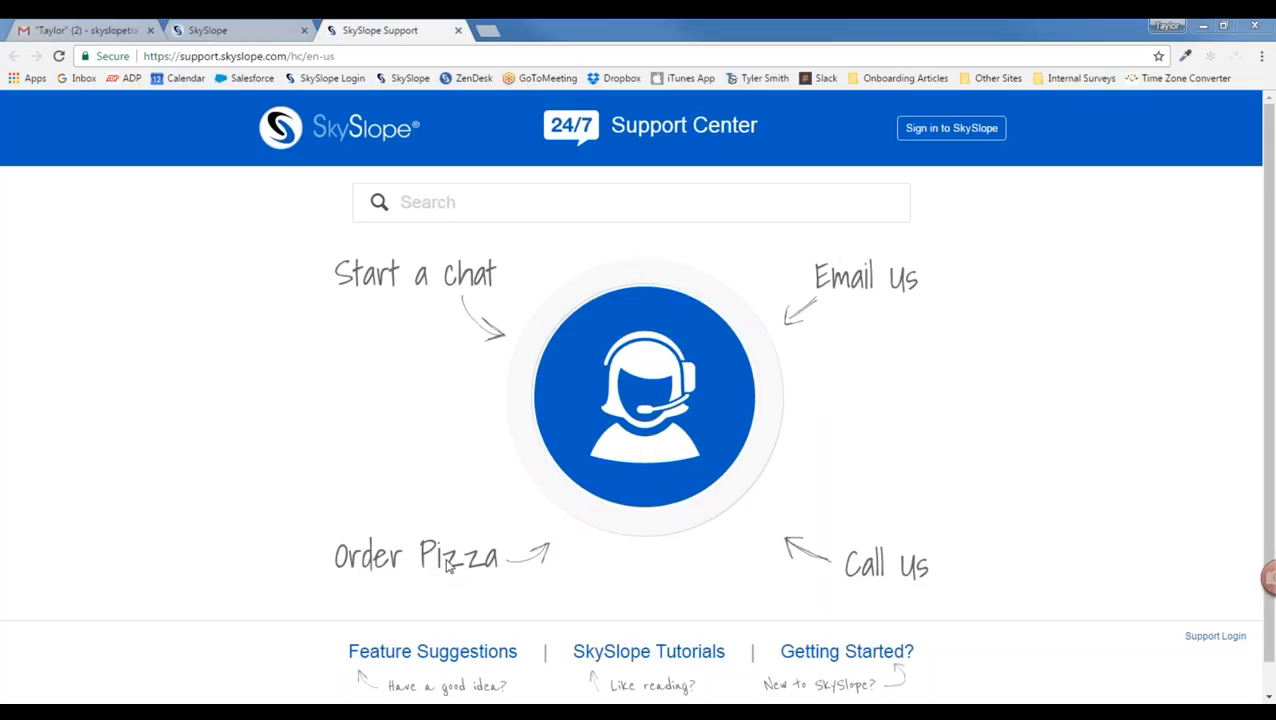
Step: Start a live chat with a support expert and center the chat window on the page
left_click(626, 385)
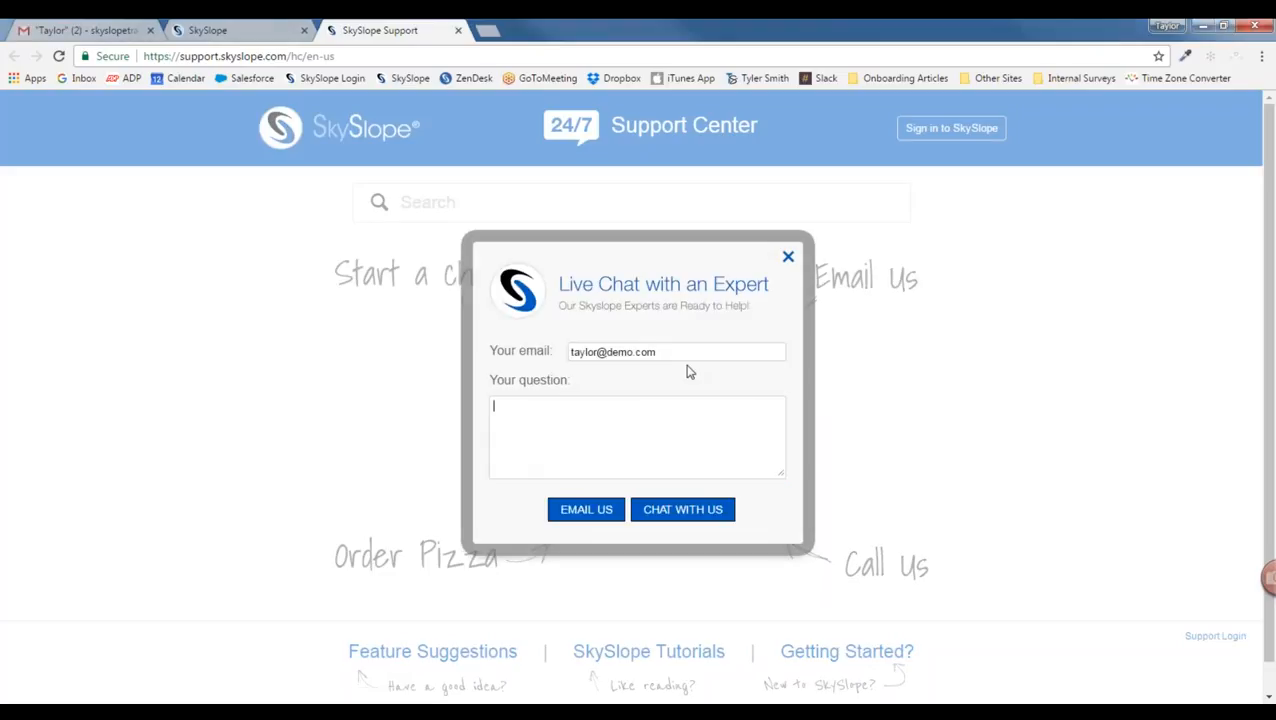
left_click_drag(657, 352, 533, 352)
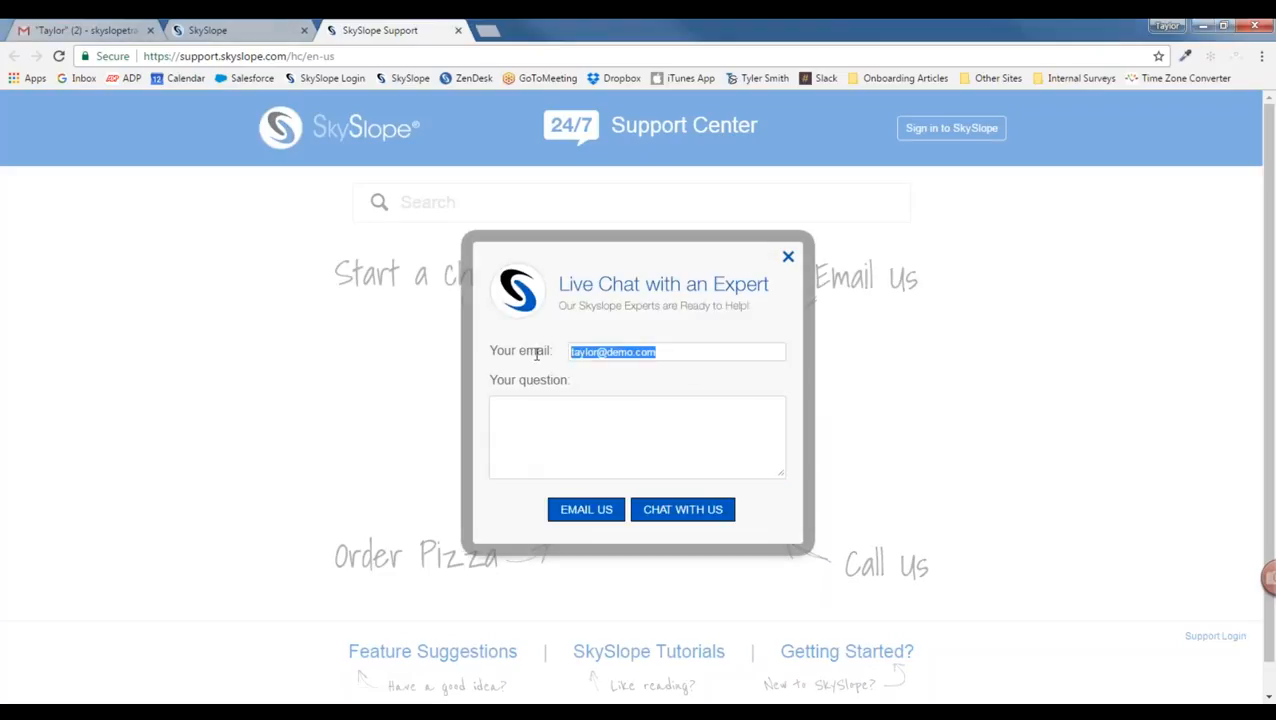
left_click(583, 407)
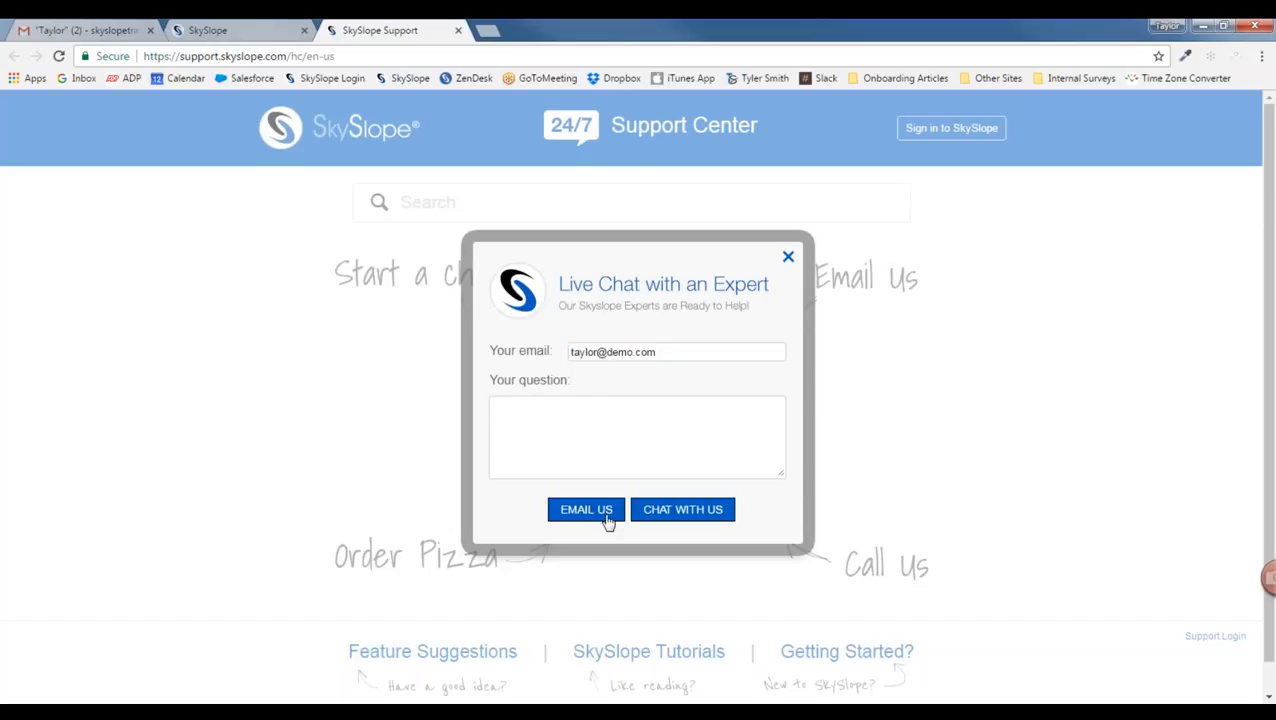
left_click(683, 510)
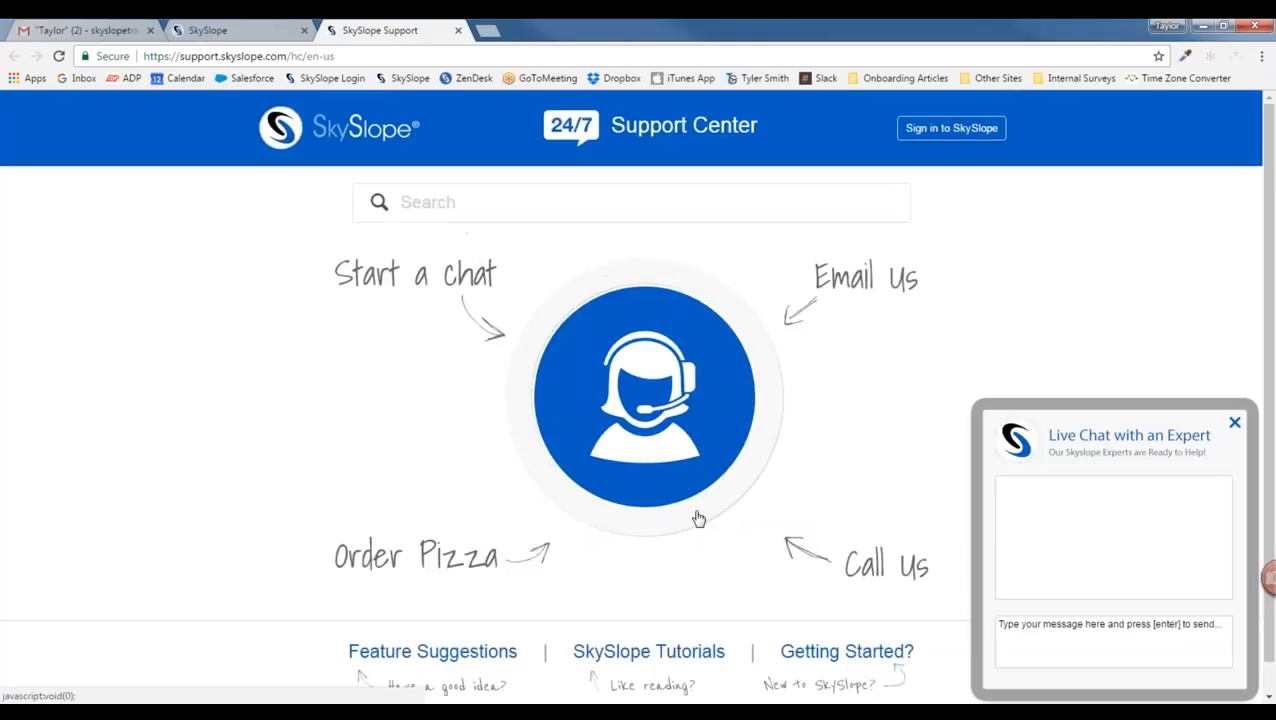
left_click_drag(1070, 425, 668, 289)
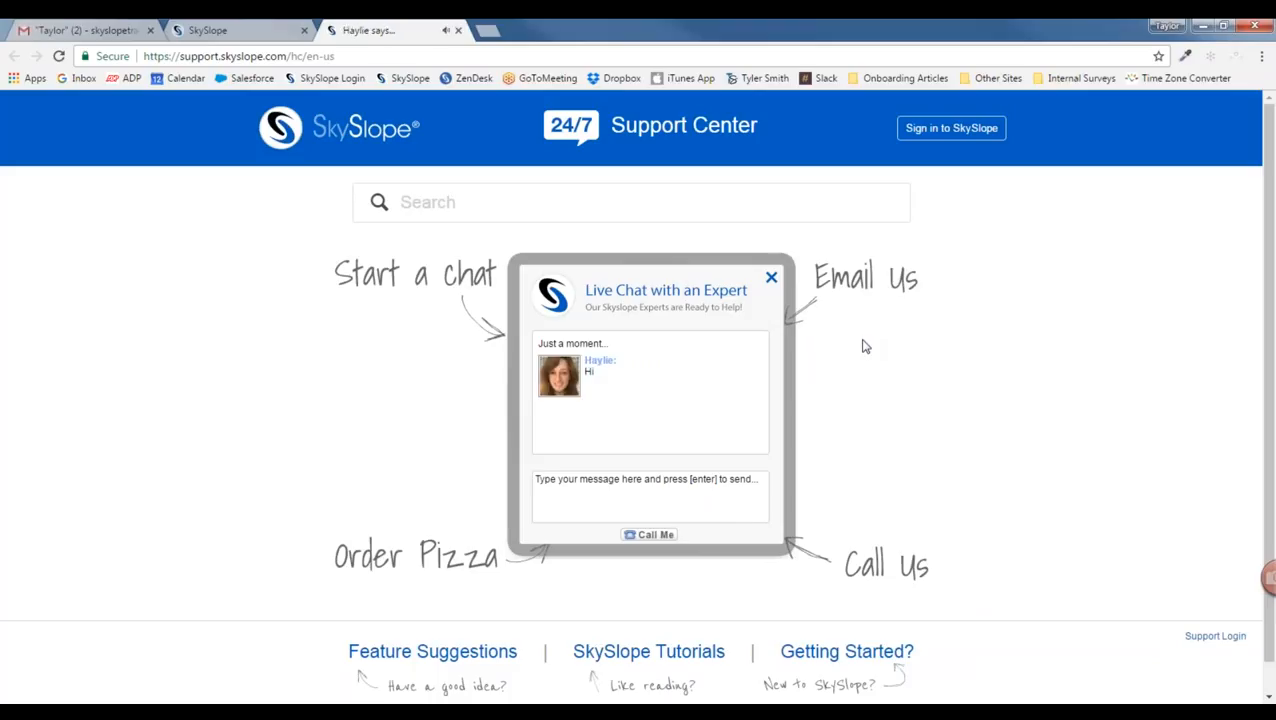
Step: Ask the support expert their favorite color, then reply 'Awesome! Thanks!'
left_click(652, 488)
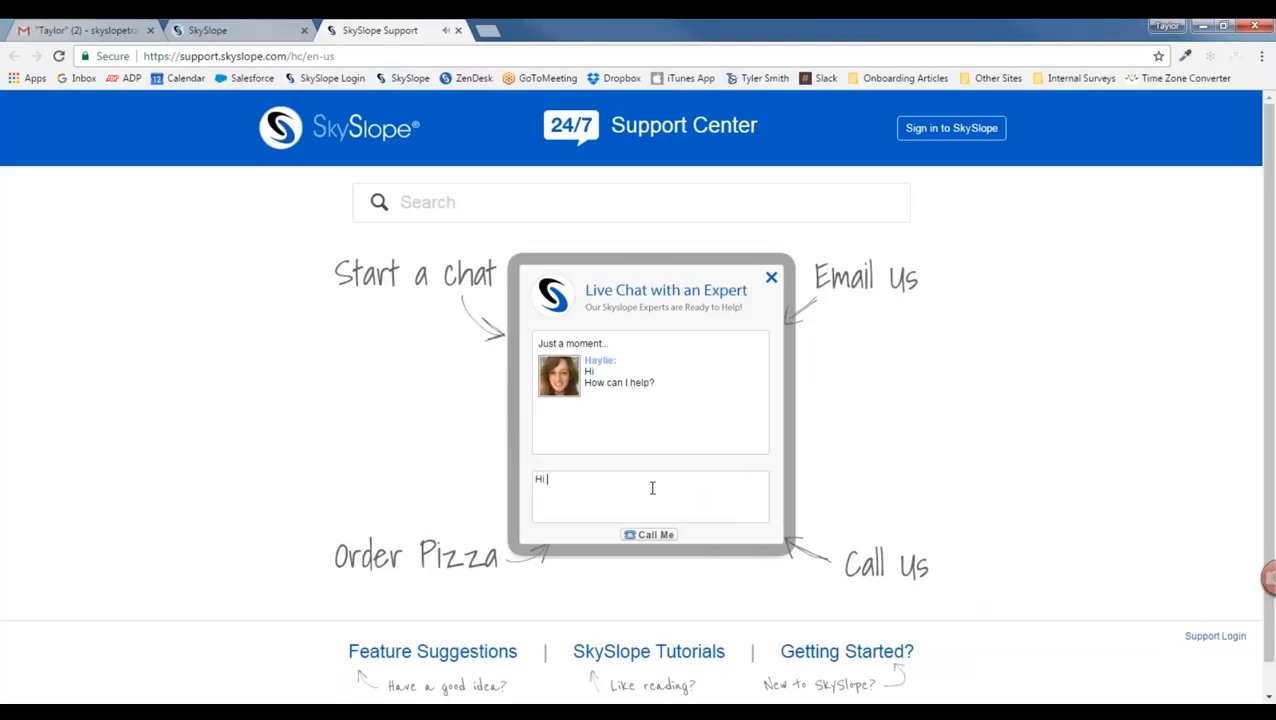
key("Return")
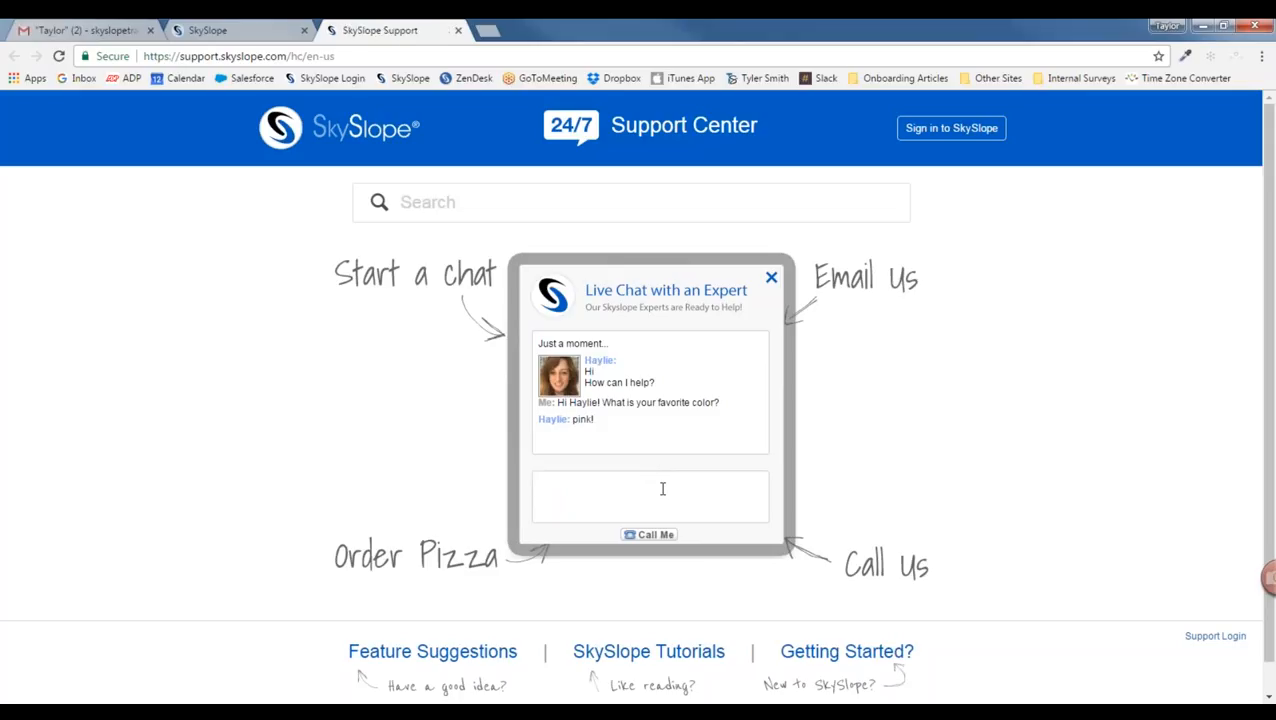
key("Return")
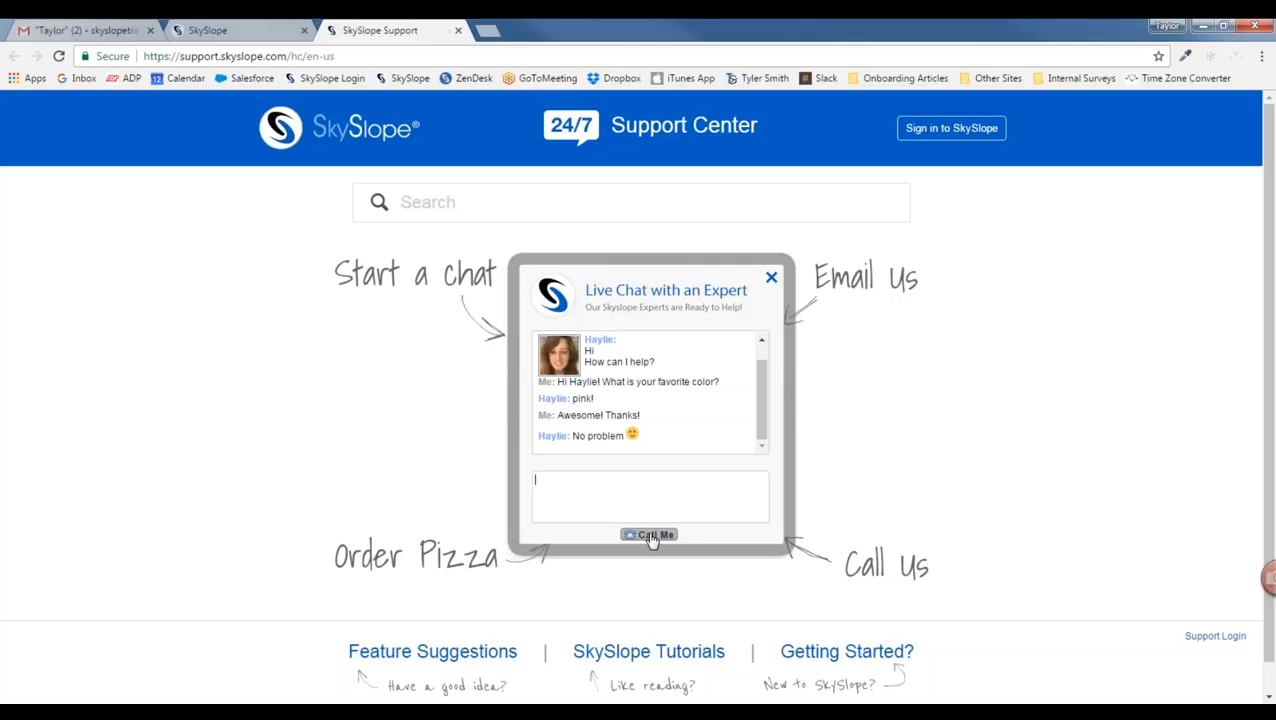
Step: Preview the call-back options, return to the transcript, and close the live chat
left_click(651, 536)
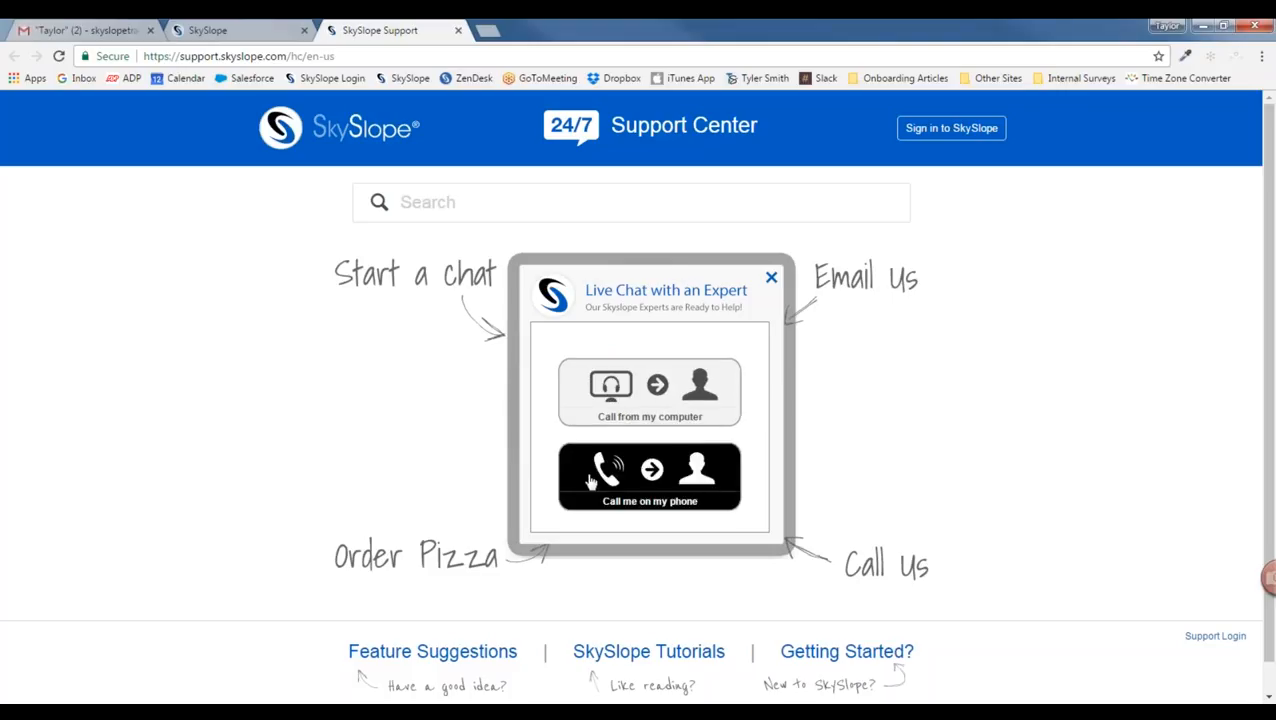
left_click(772, 279)
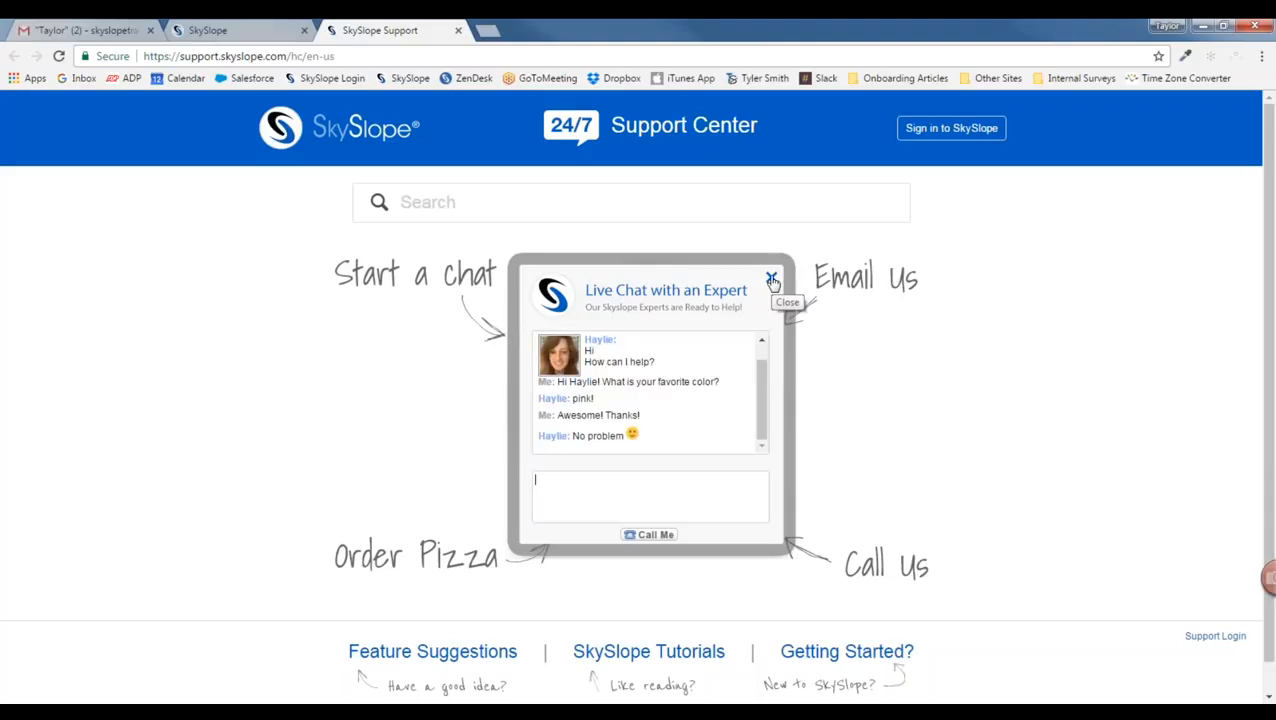
left_click(772, 280)
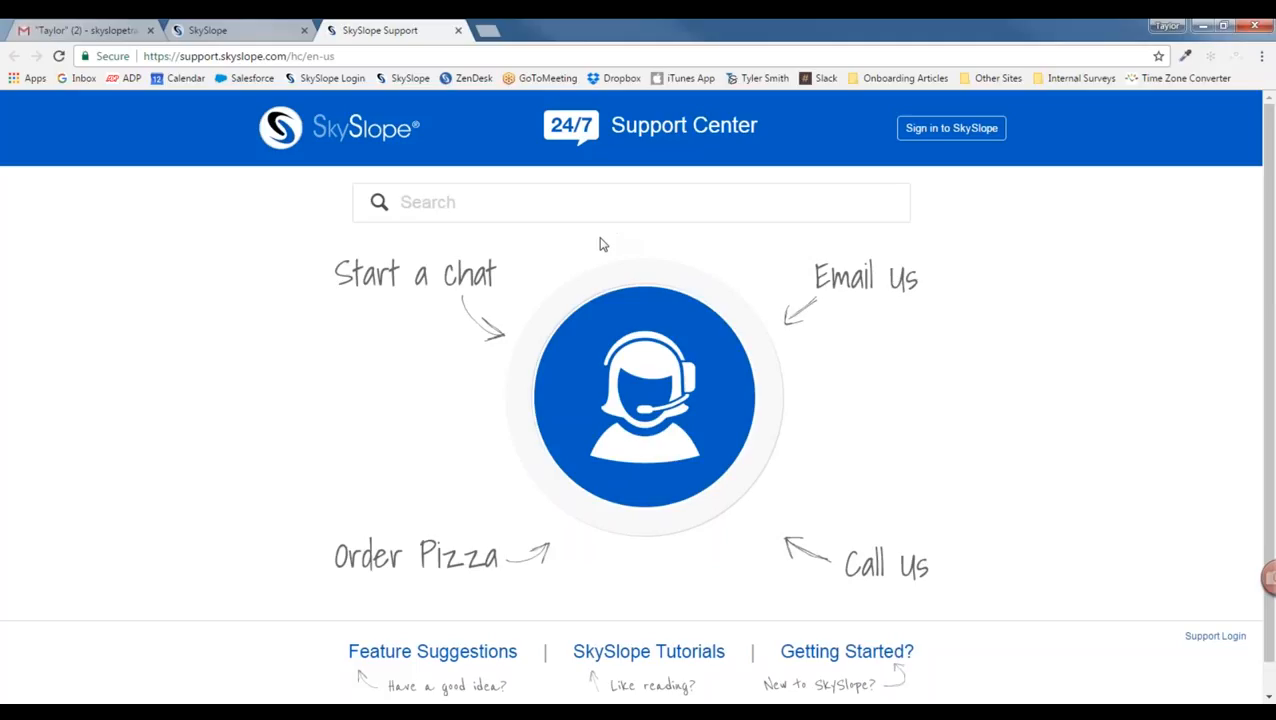
Step: Close the support tab and review the listing notification settings in My Account
left_click(458, 30)
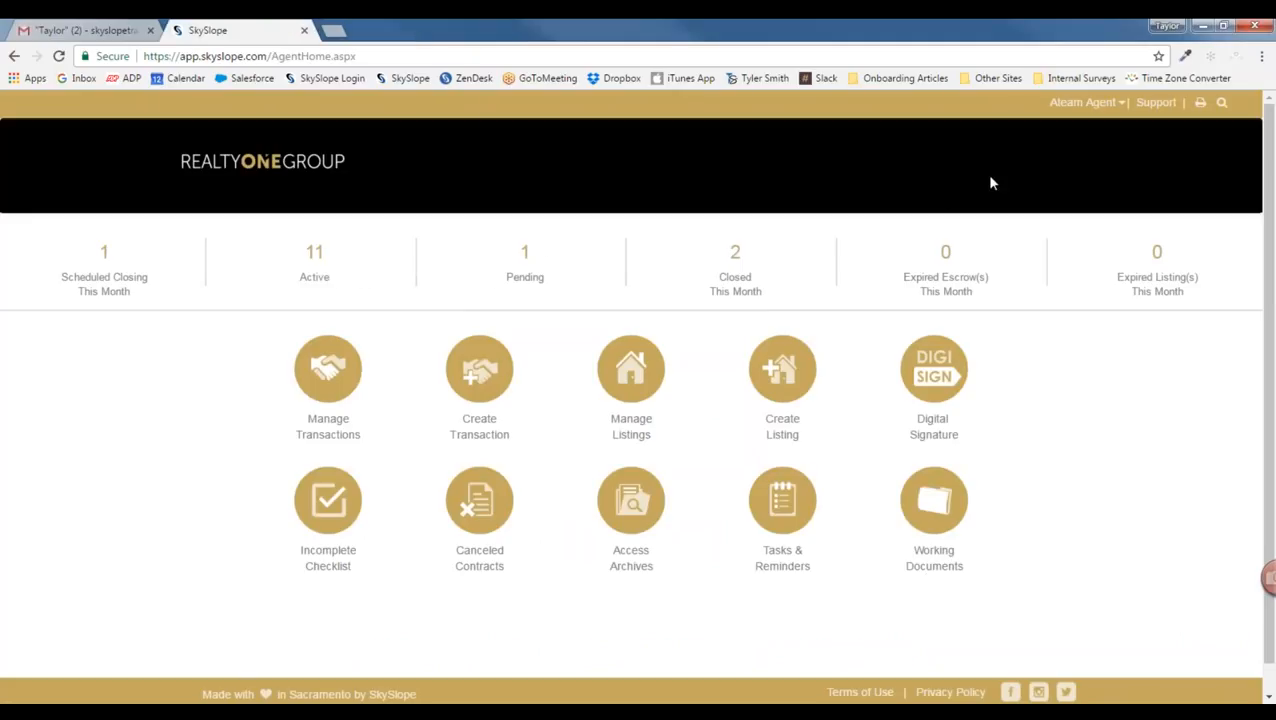
left_click(1110, 108)
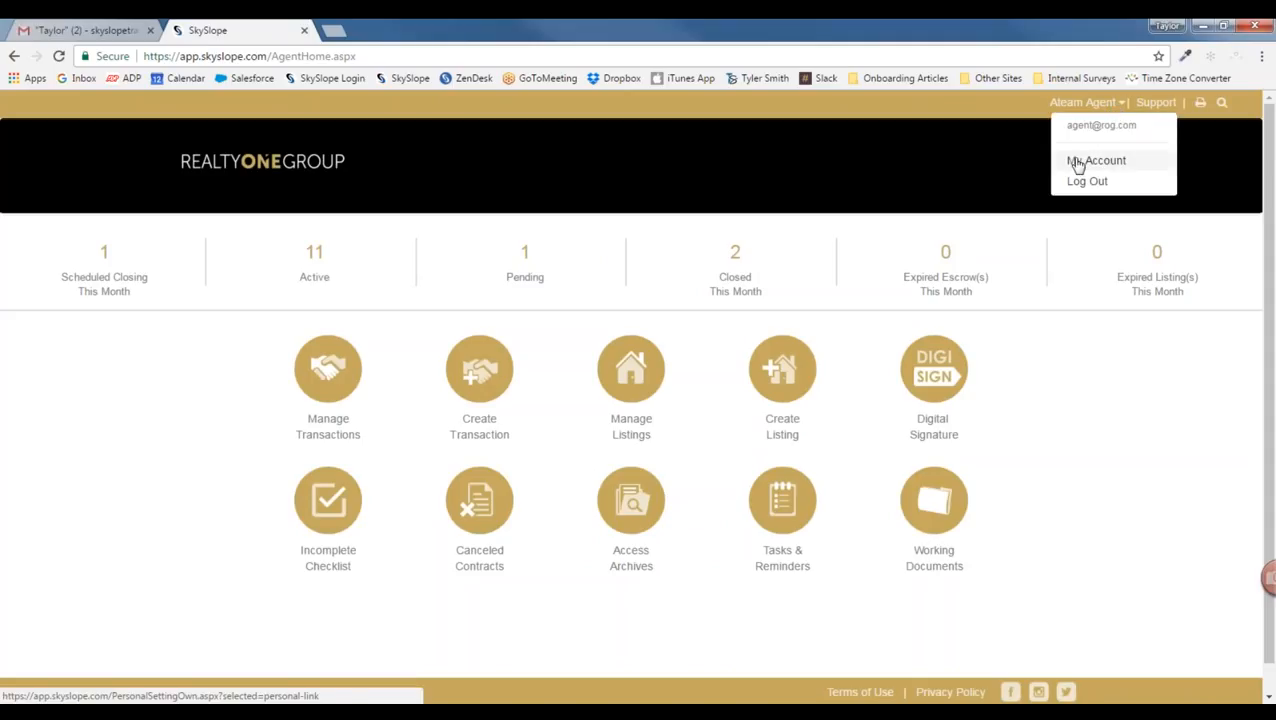
left_click(1124, 164)
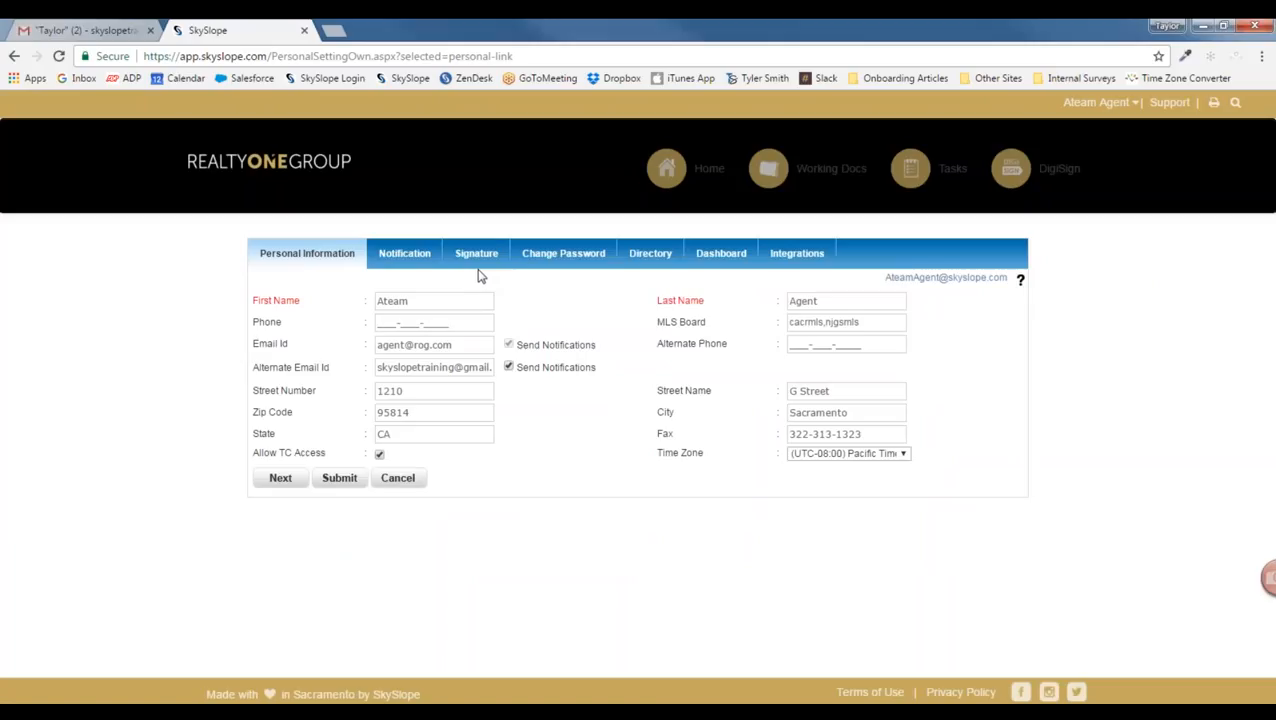
left_click(416, 261)
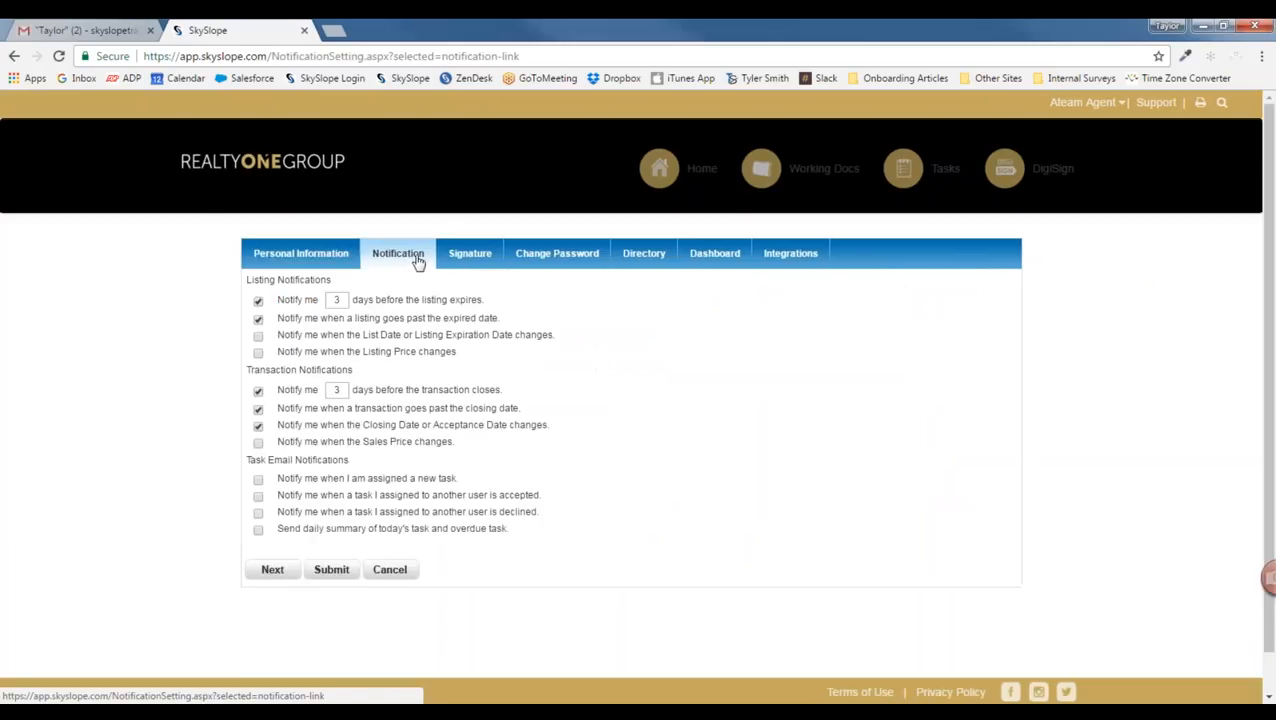
left_click_drag(247, 279, 343, 369)
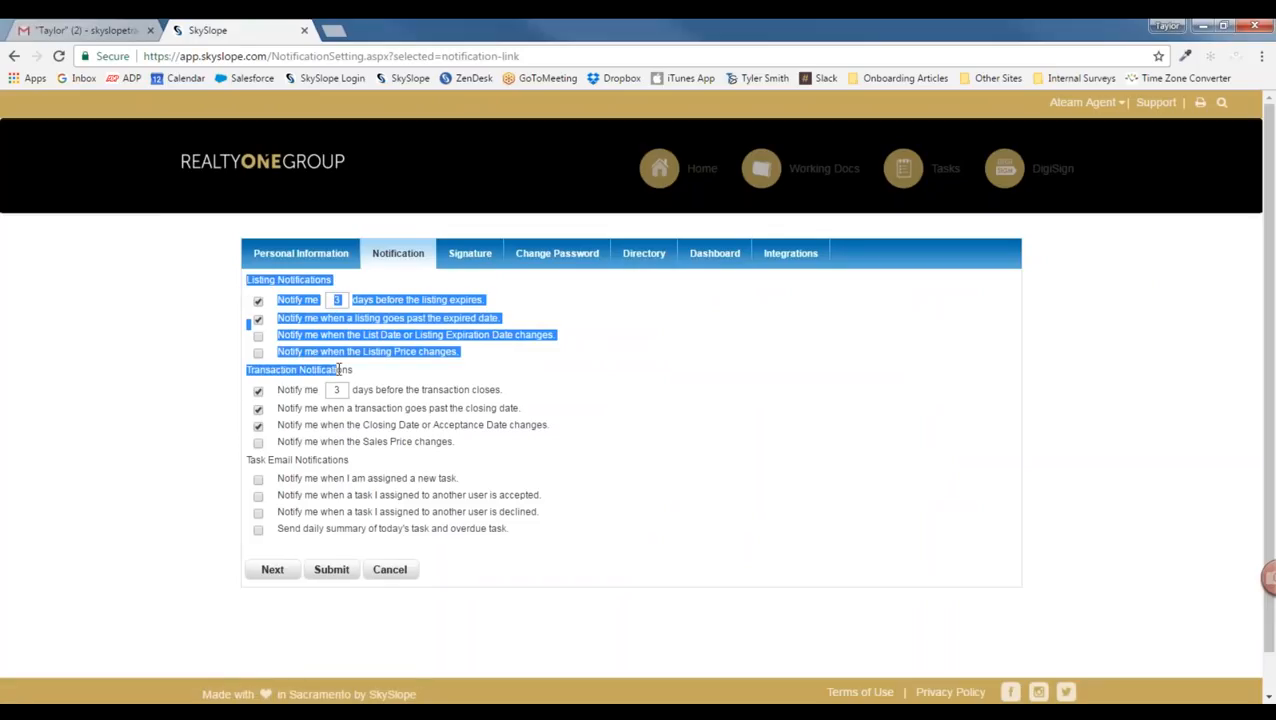
left_click(343, 370)
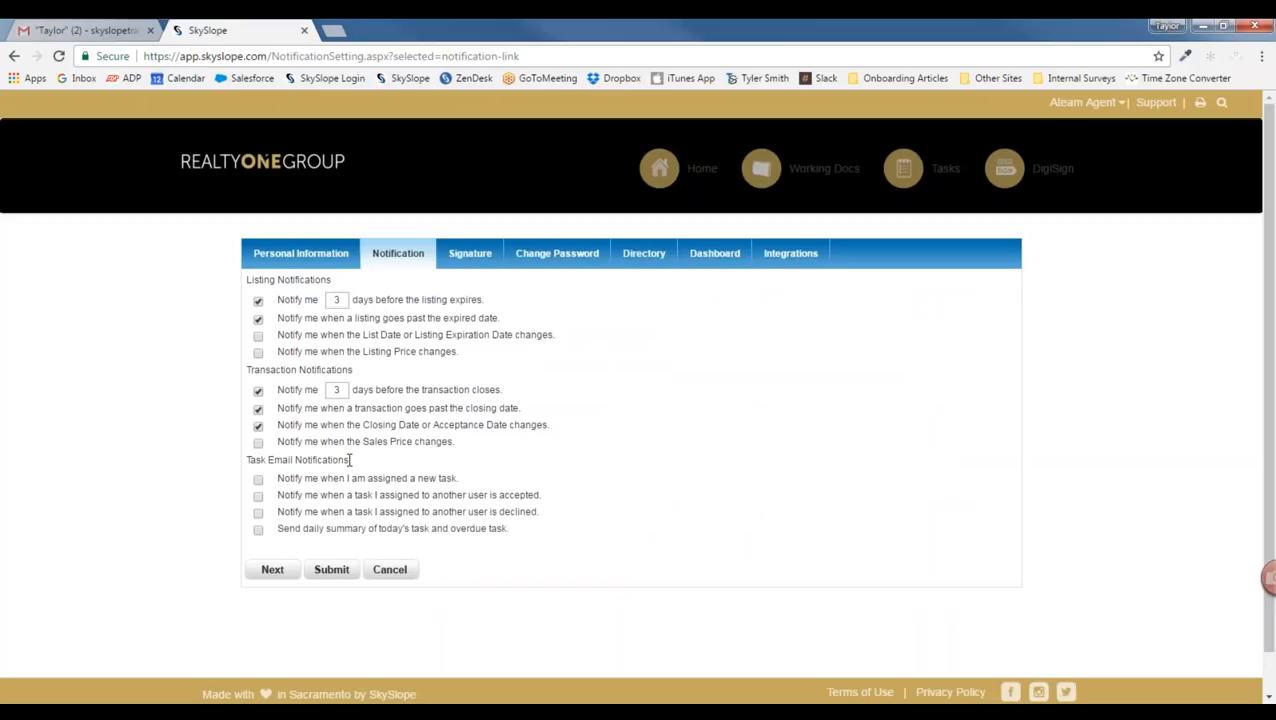
Step: Review the zipForm integration login details, then return to the agent dashboard
left_click(797, 258)
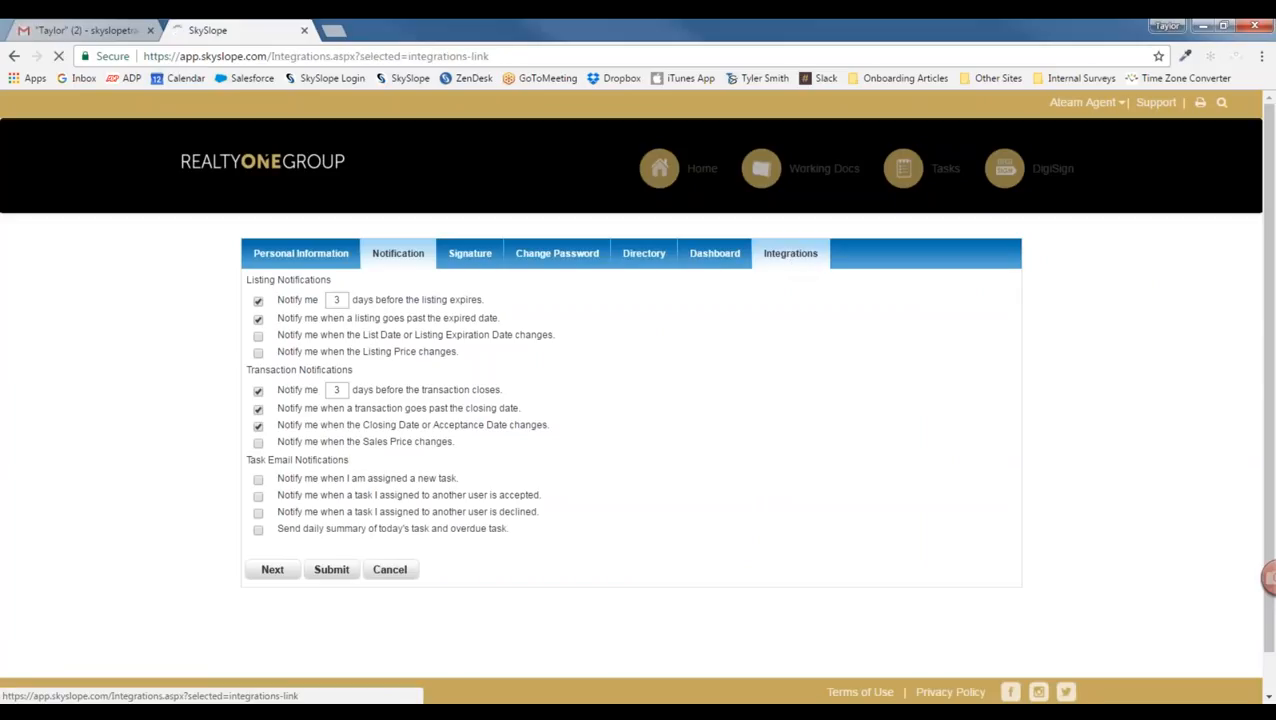
left_click(920, 313)
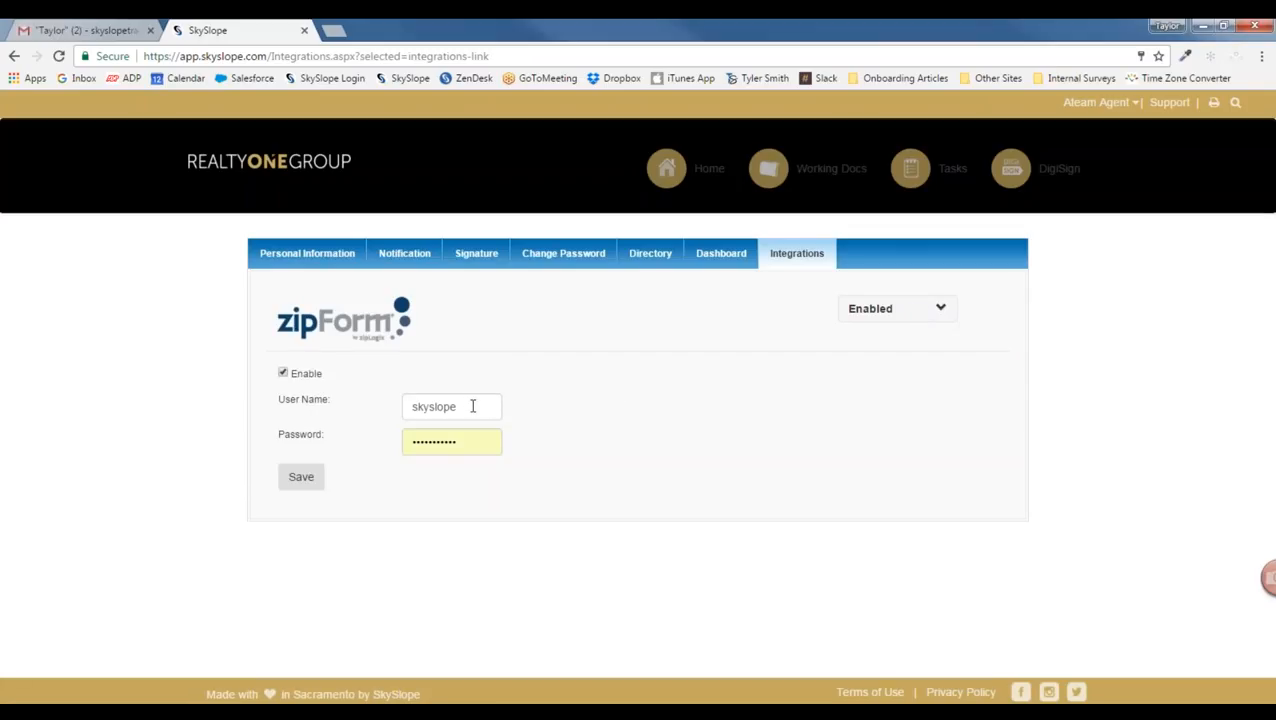
left_click_drag(471, 405, 390, 401)
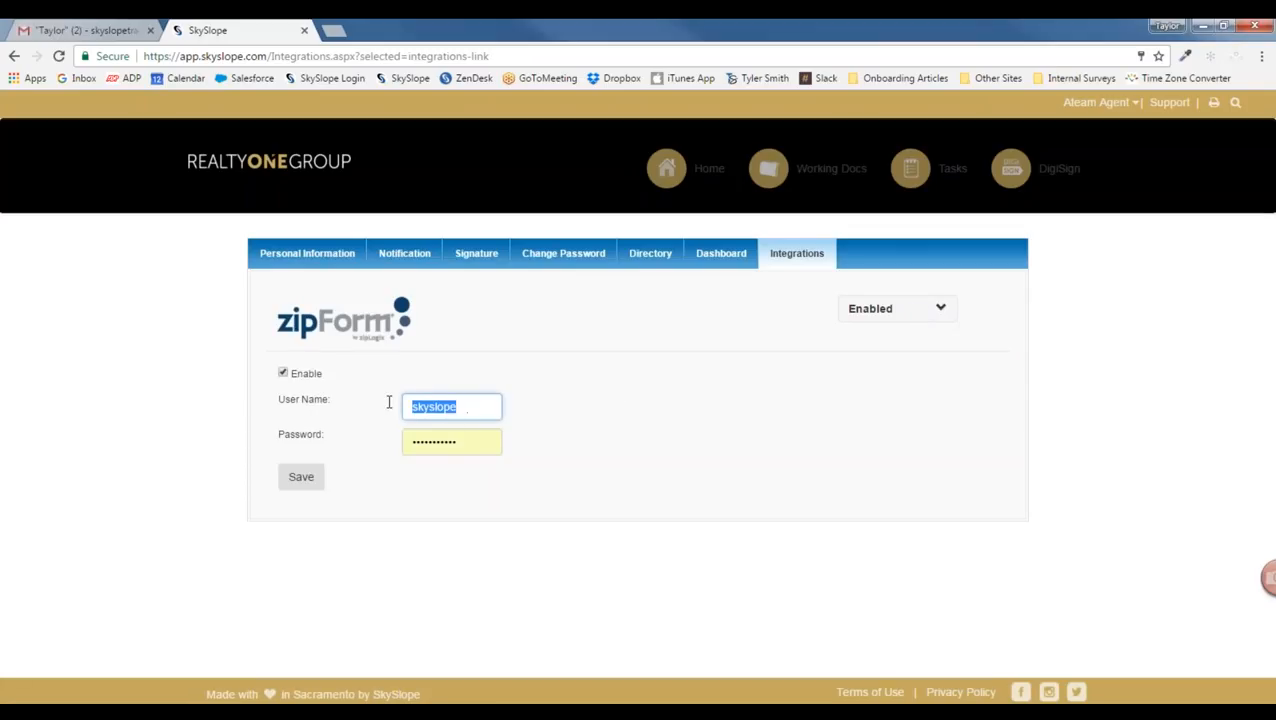
left_click_drag(464, 441, 406, 438)
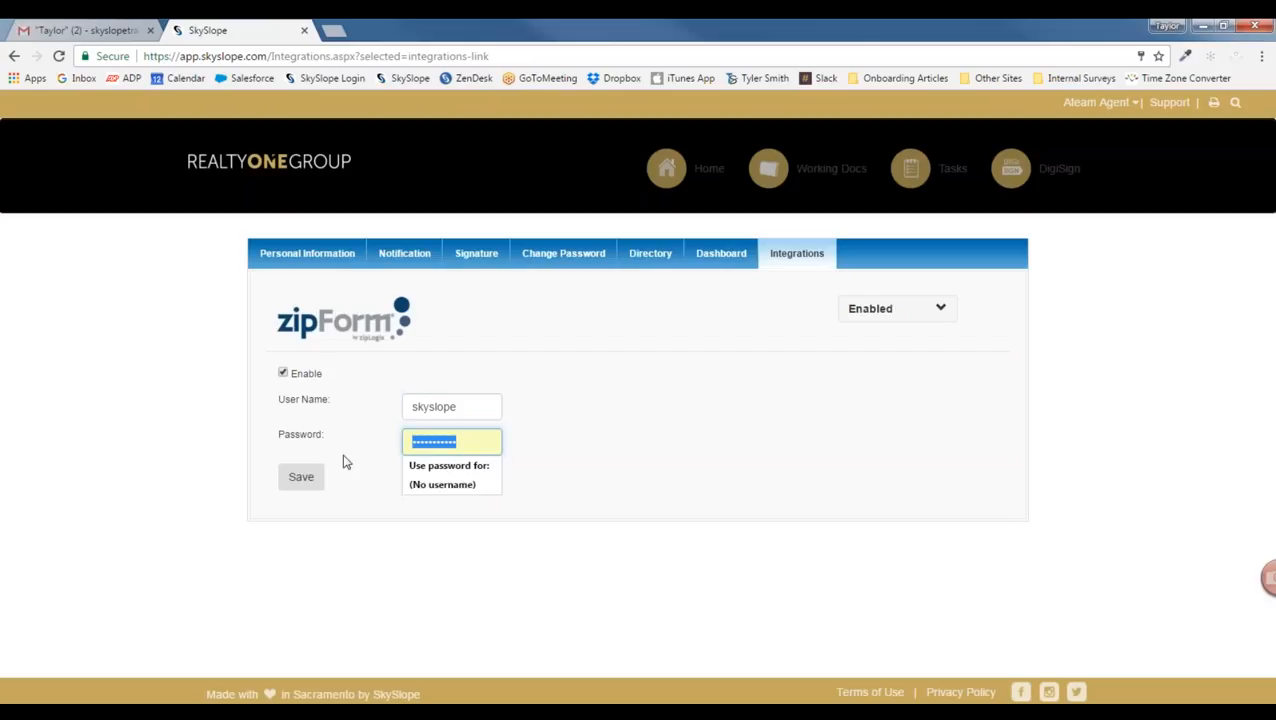
left_click(310, 478)
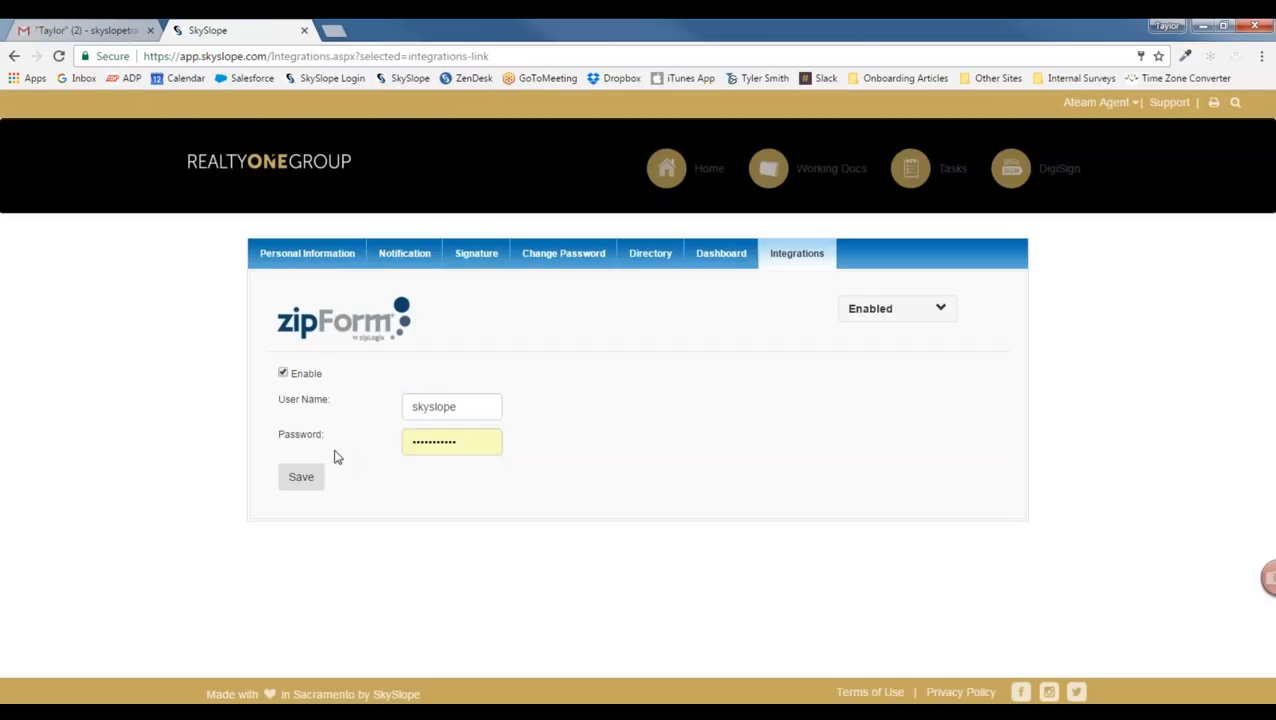
left_click(285, 170)
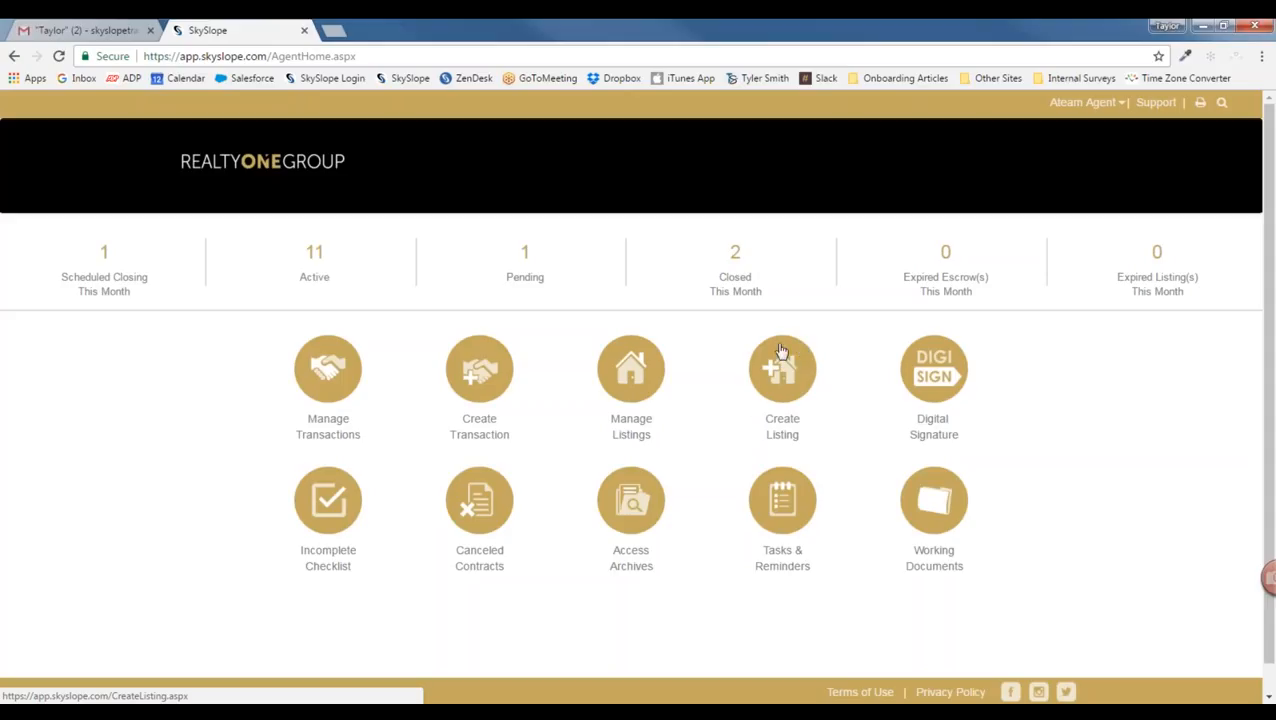
left_click(793, 369)
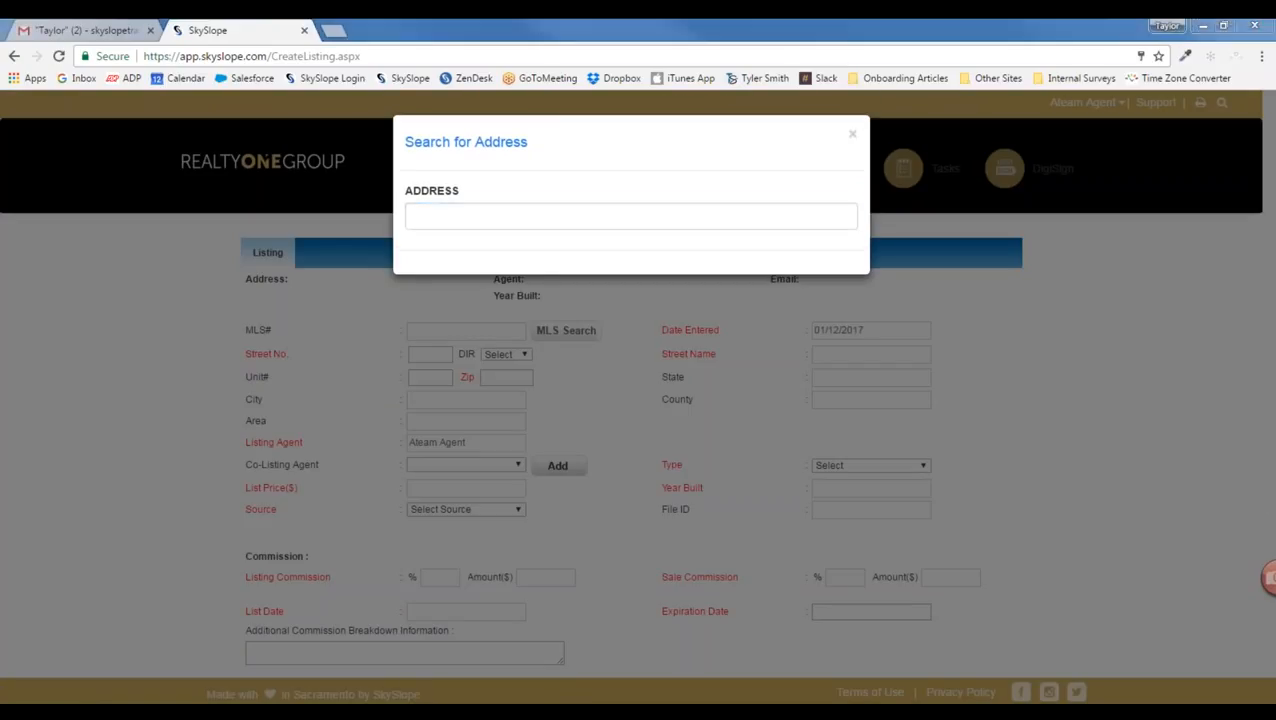
left_click(635, 222)
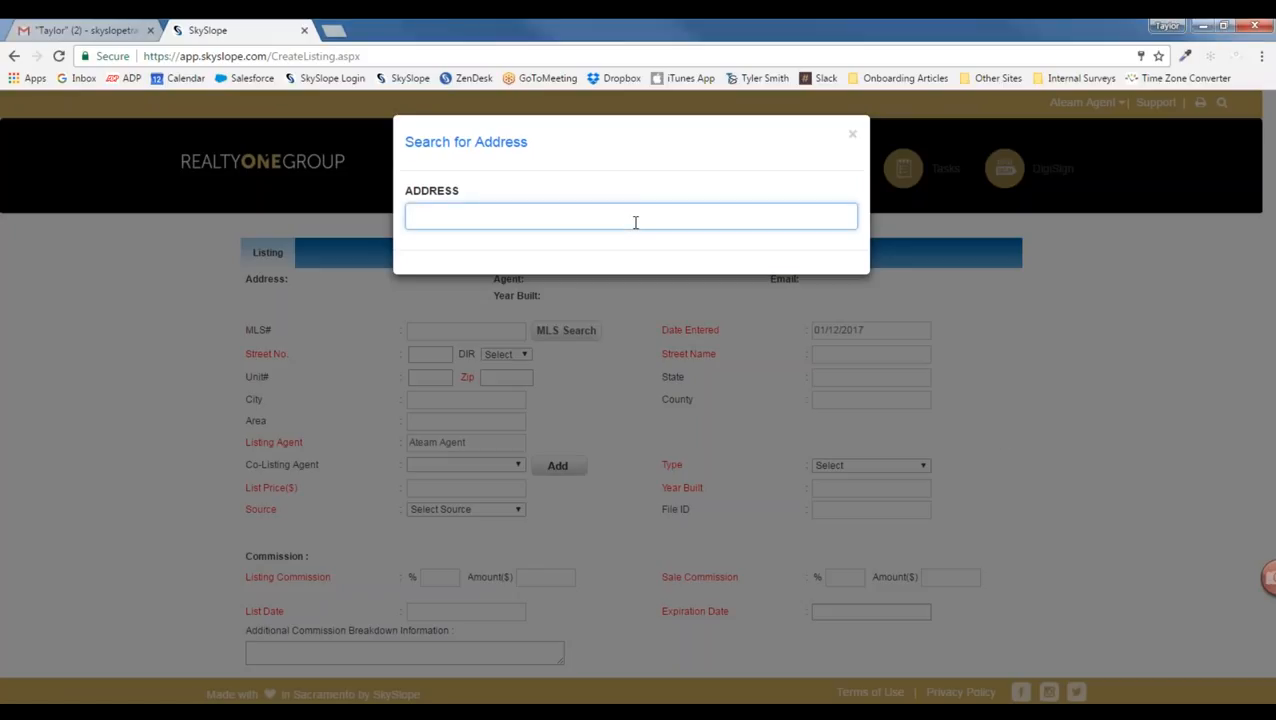
type("2425")
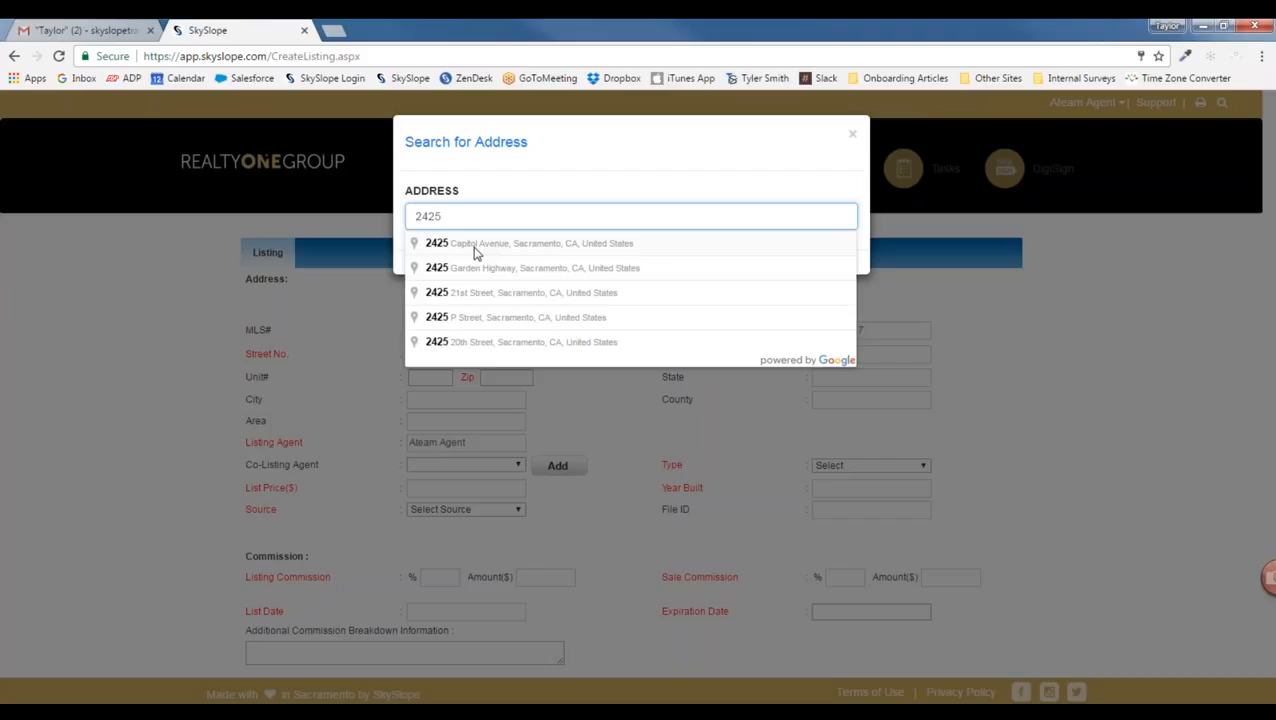
left_click(475, 252)
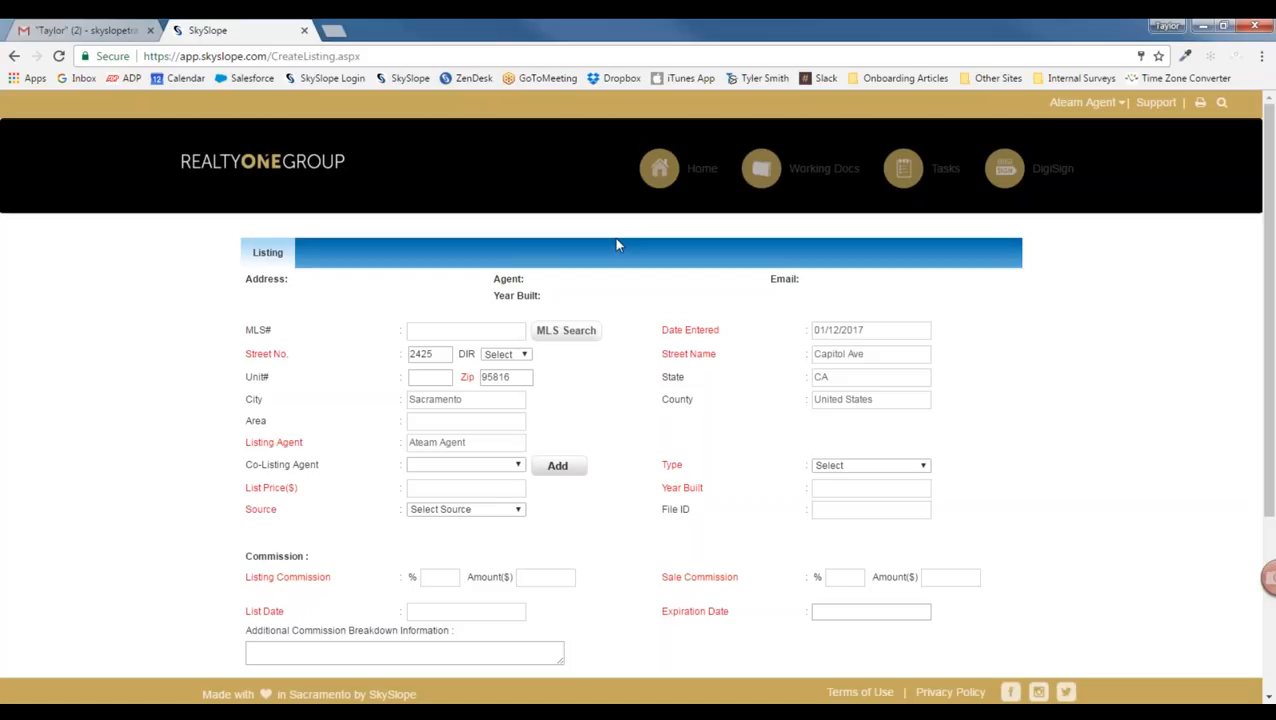
Step: Set the listing's Type to Listing
scroll(624, 489, "down", 1)
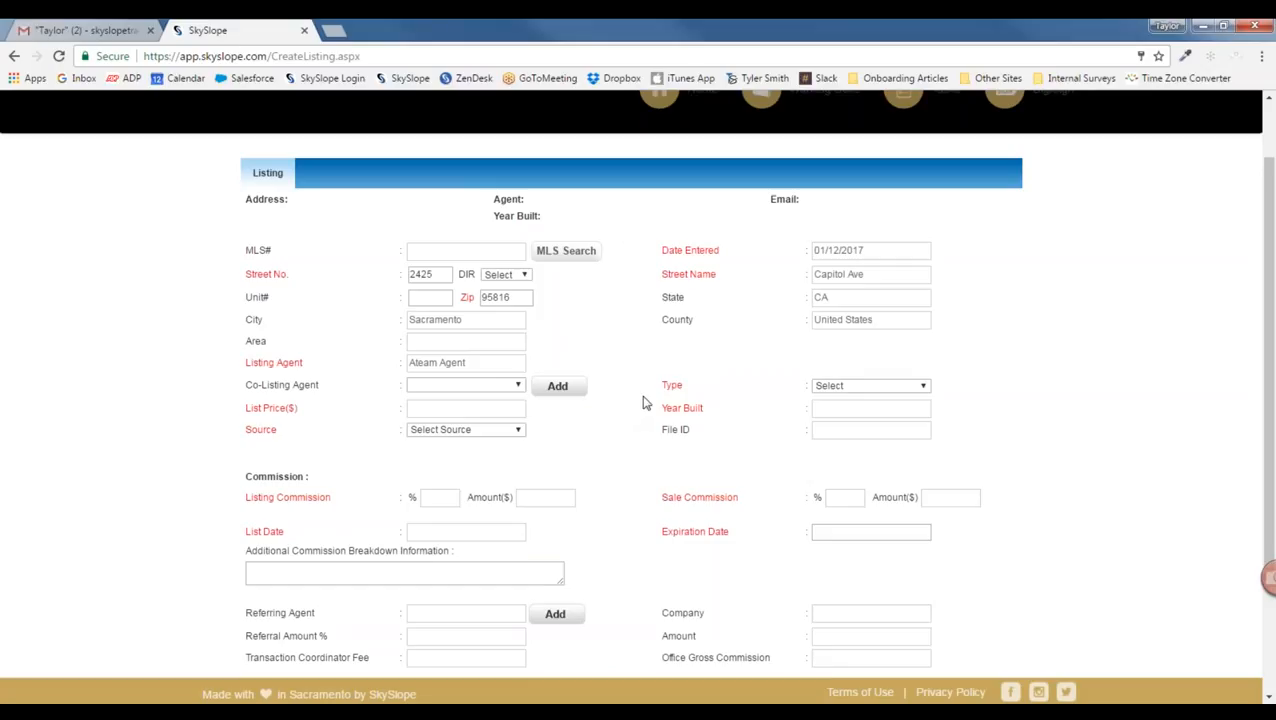
scroll(645, 403, "down", 1)
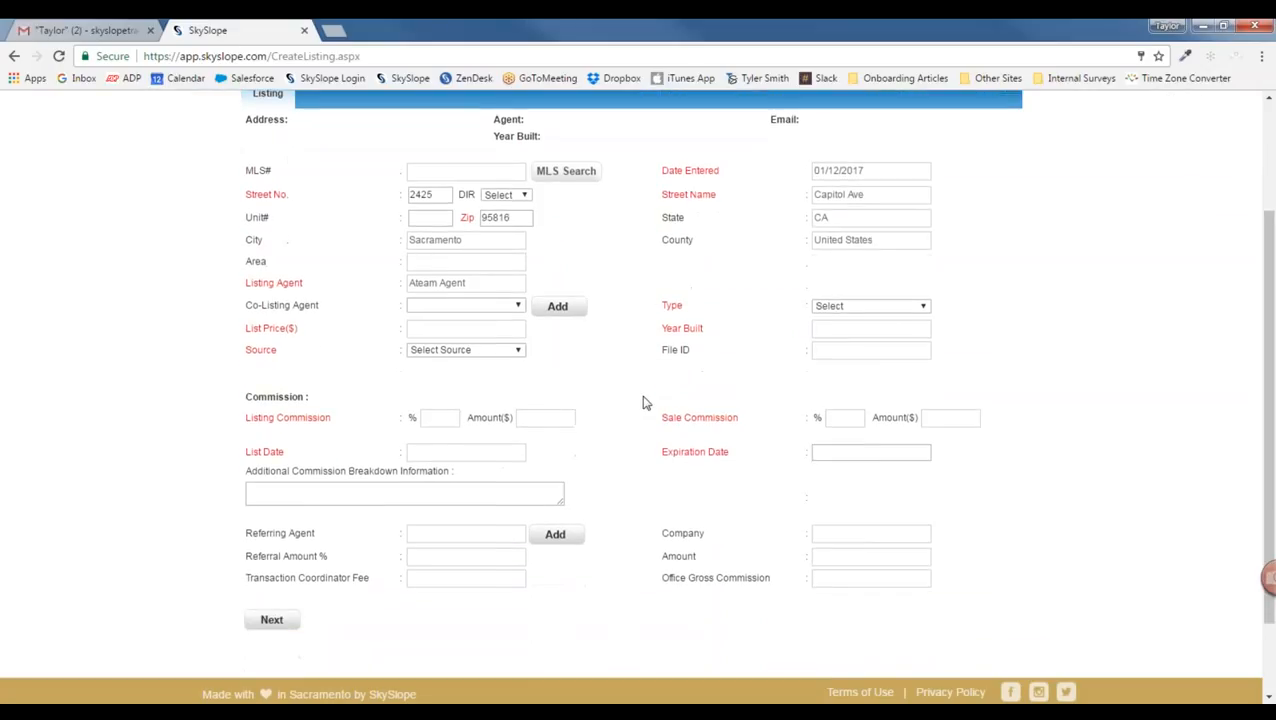
left_click_drag(664, 305, 685, 305)
left_click(872, 307)
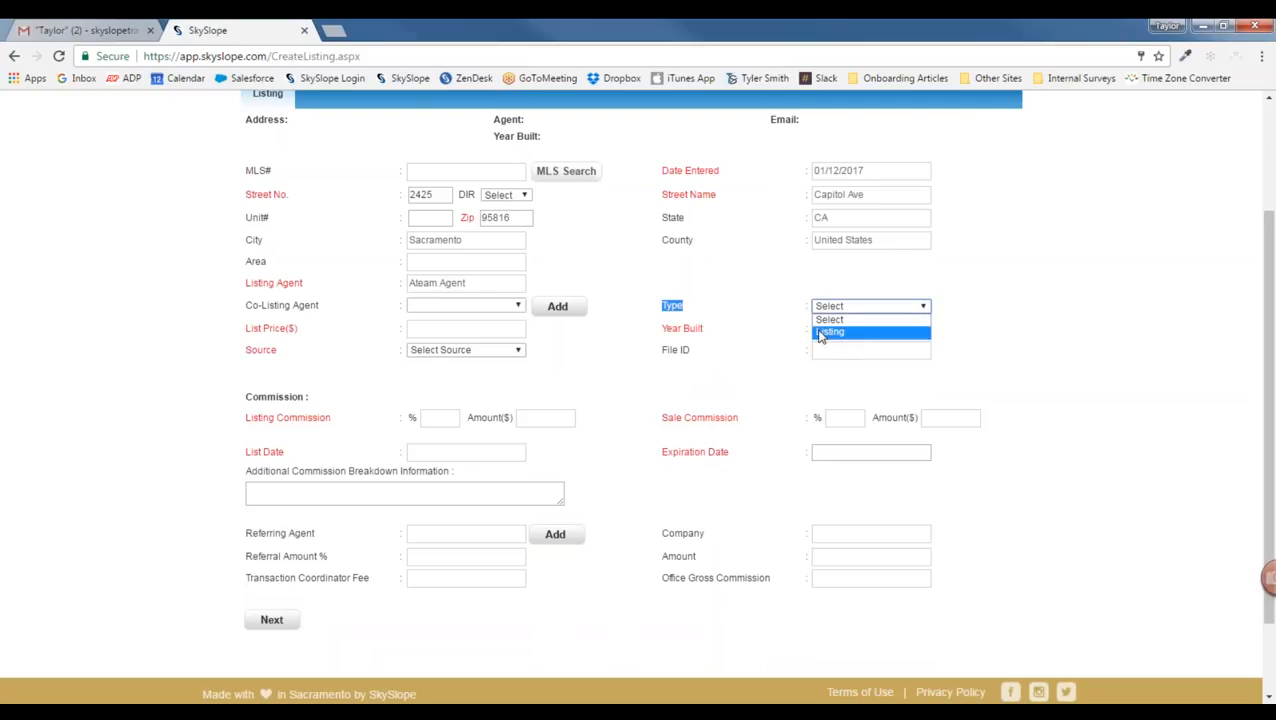
left_click(838, 332)
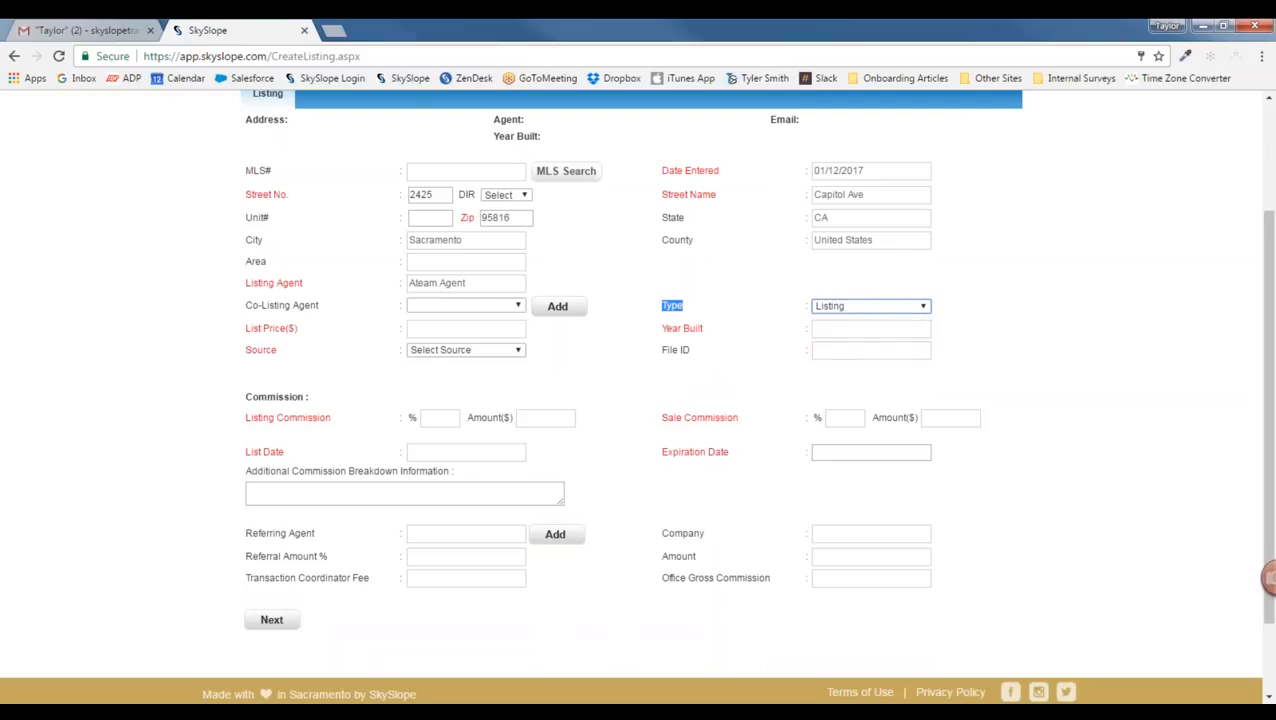
Step: Enter list price $650,000, year built 2001, and source Previous Customer
left_click(446, 327)
type("6")
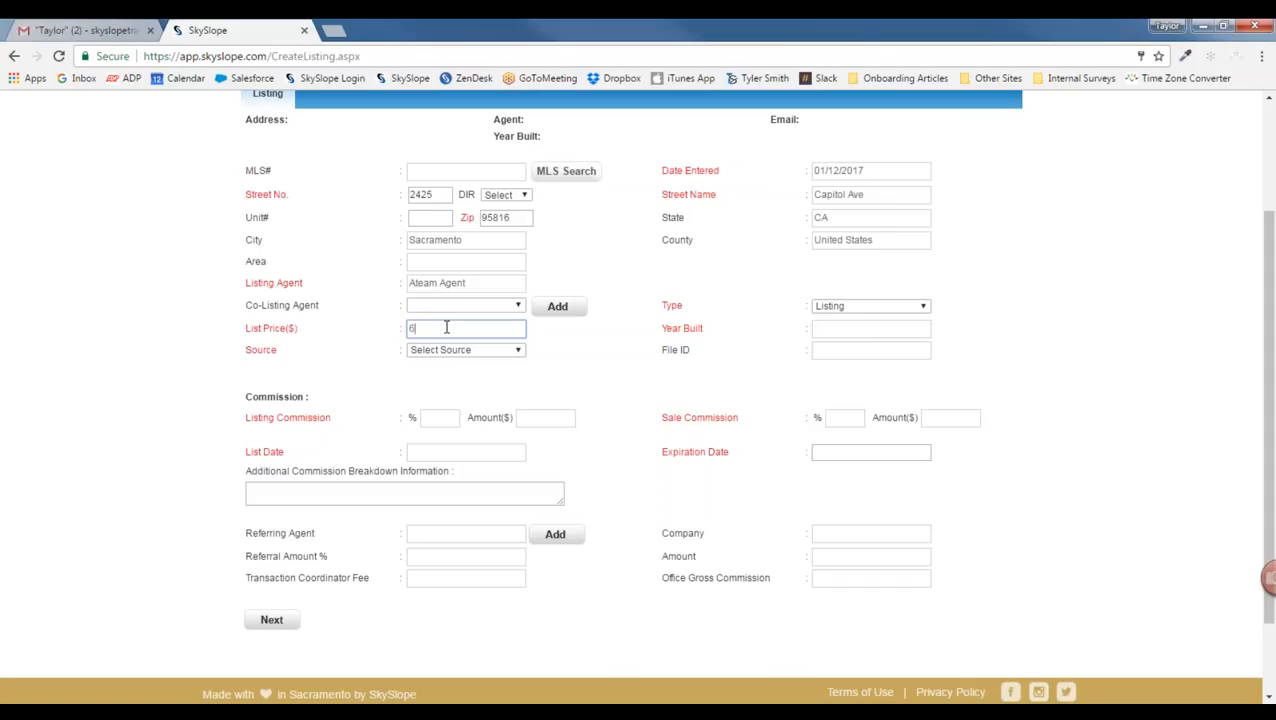
type("50,000000")
left_click(854, 328)
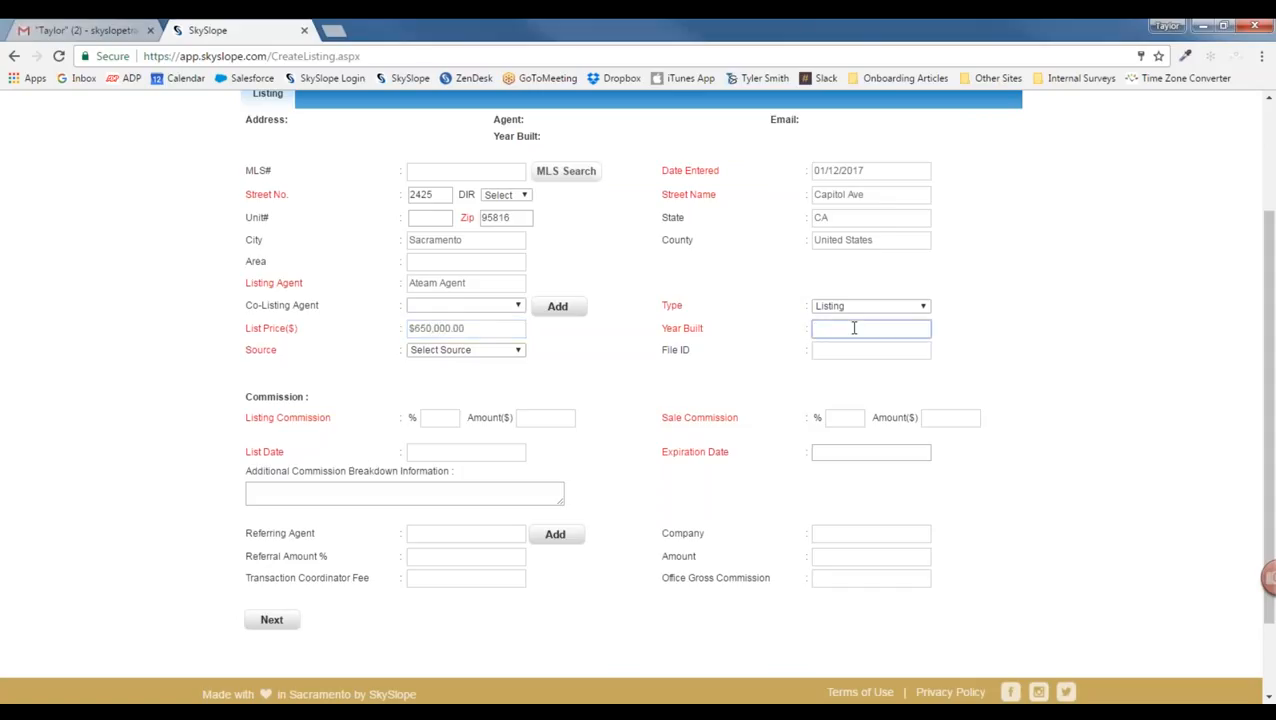
type("2001")
left_click_drag(245, 349, 277, 352)
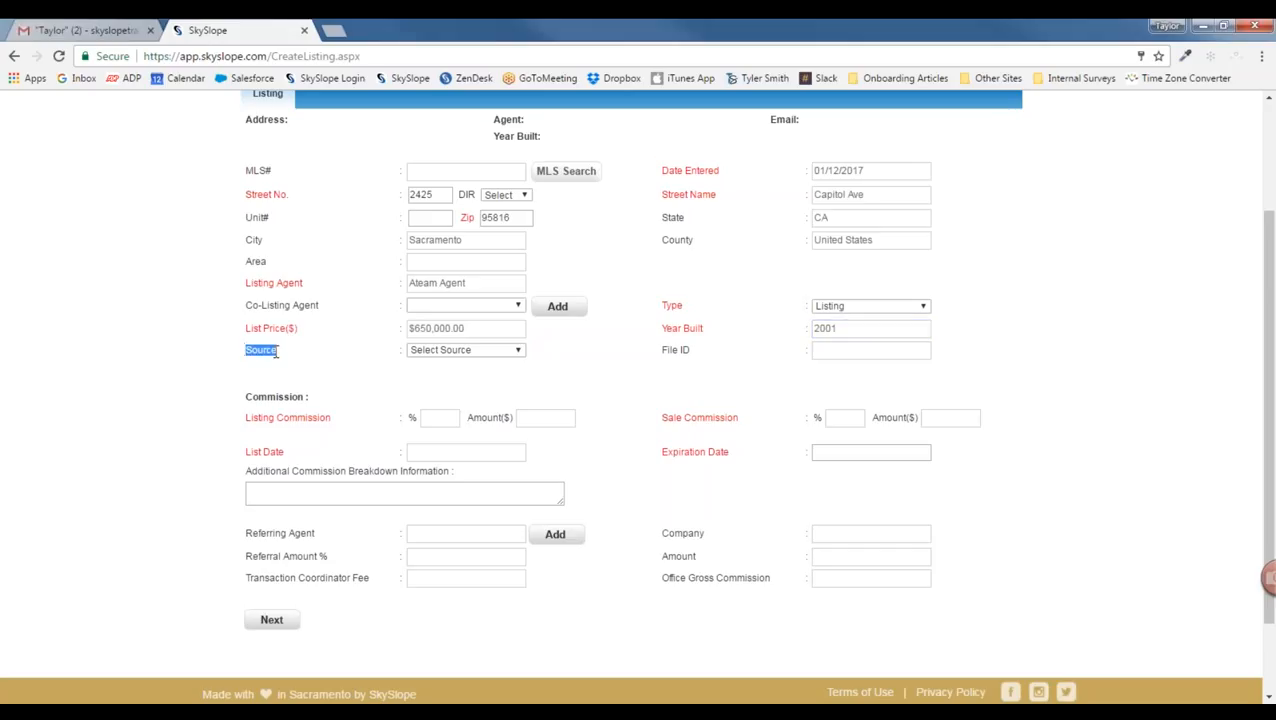
left_click(473, 352)
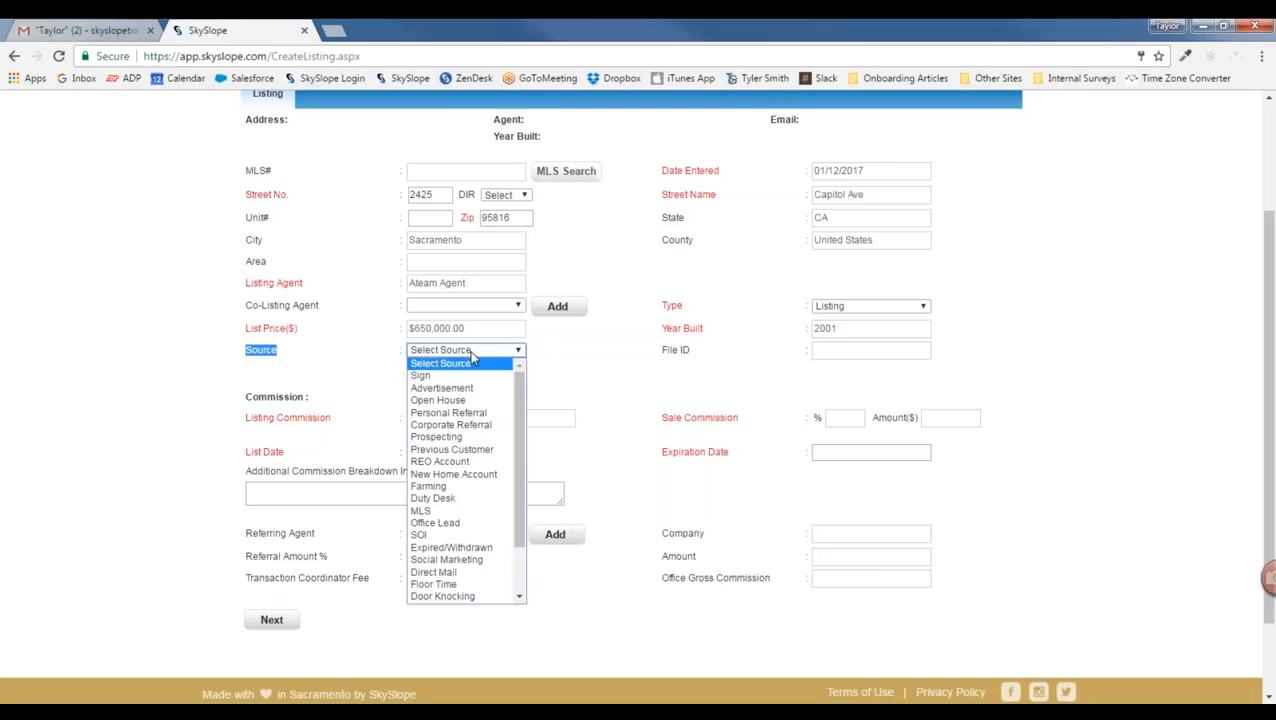
left_click(463, 451)
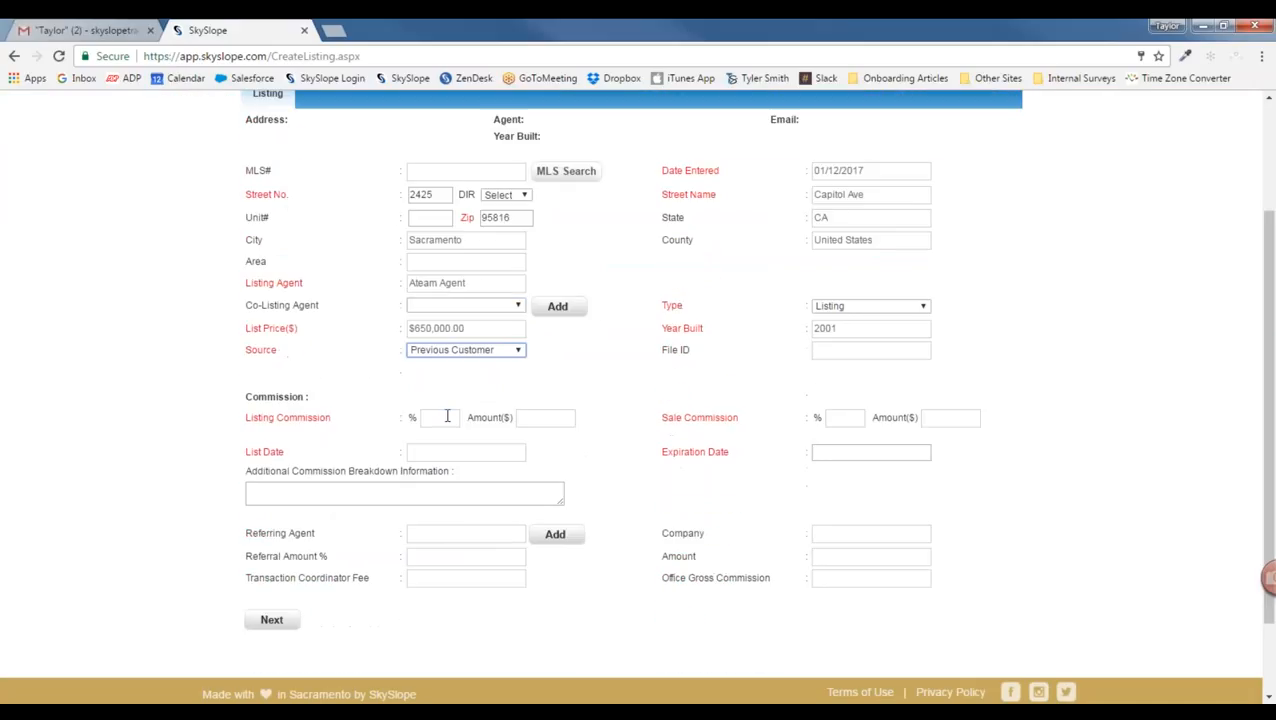
Step: Set both the listing and sale commissions to 3.00%
left_click(447, 416)
type("3")
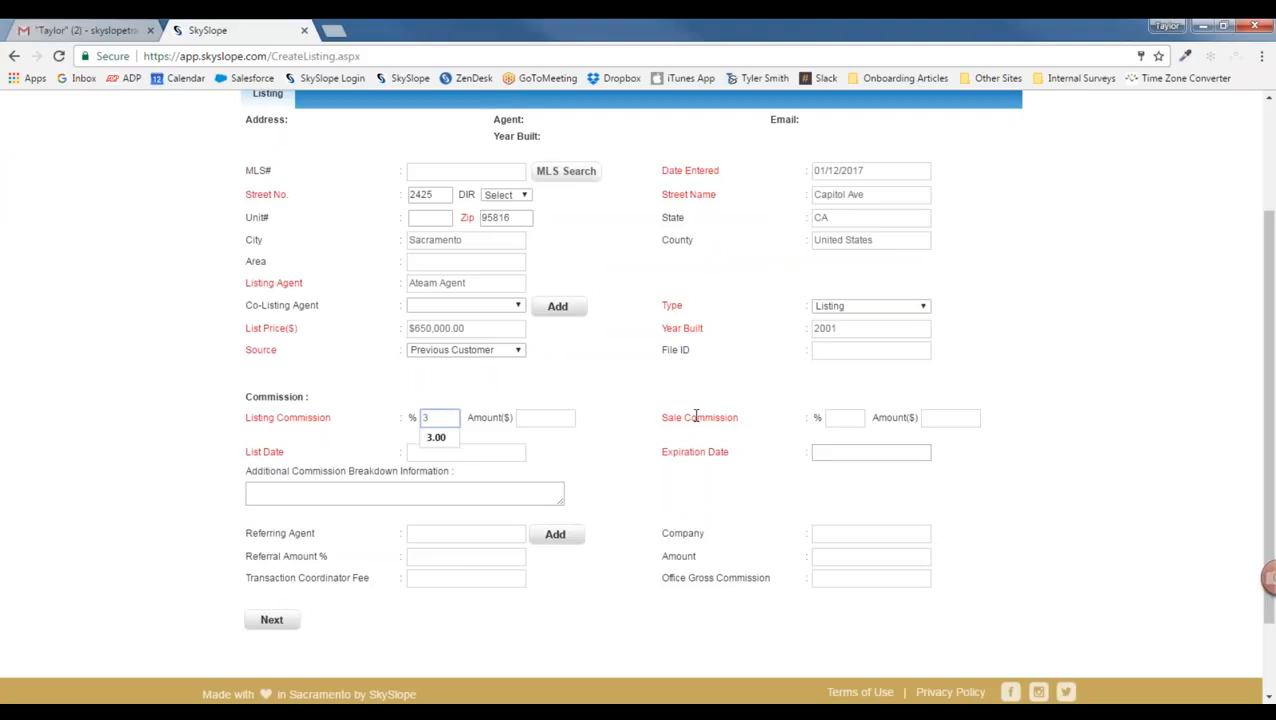
left_click(852, 417)
type("3")
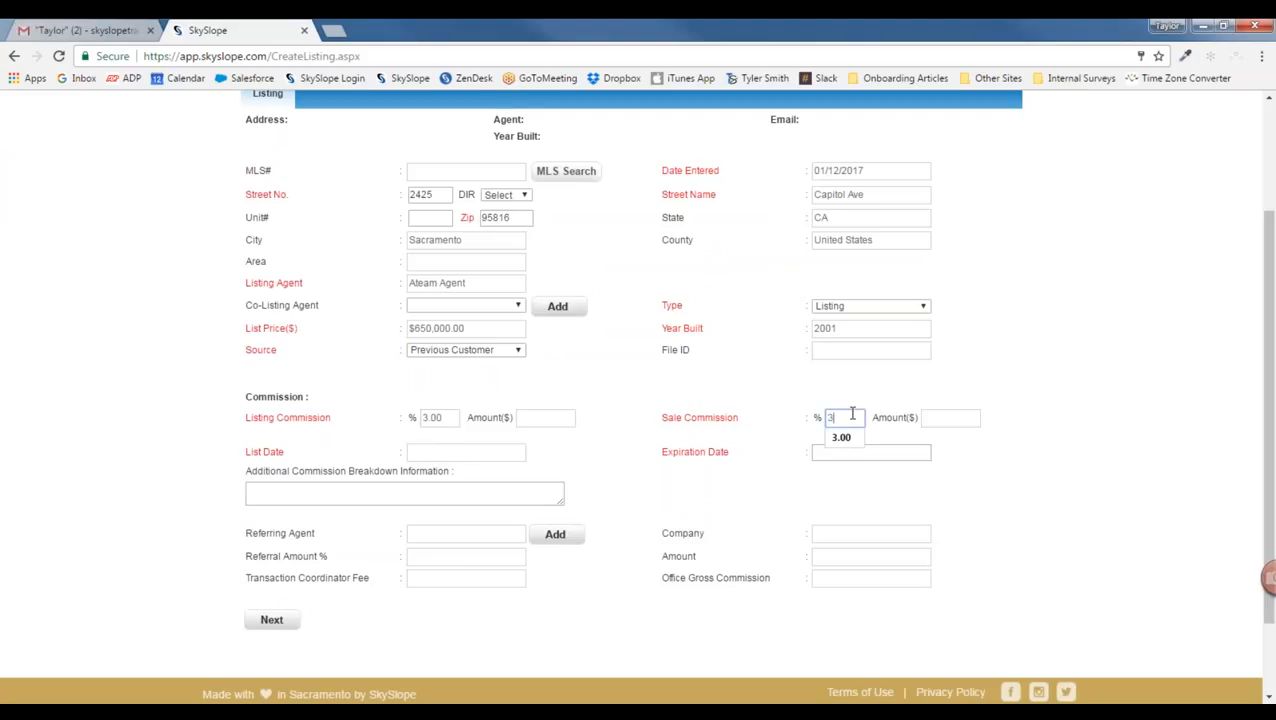
Step: Set list date 01/12/2017 and expiration date 01/11/2018, then proceed to contacts
left_click(484, 452)
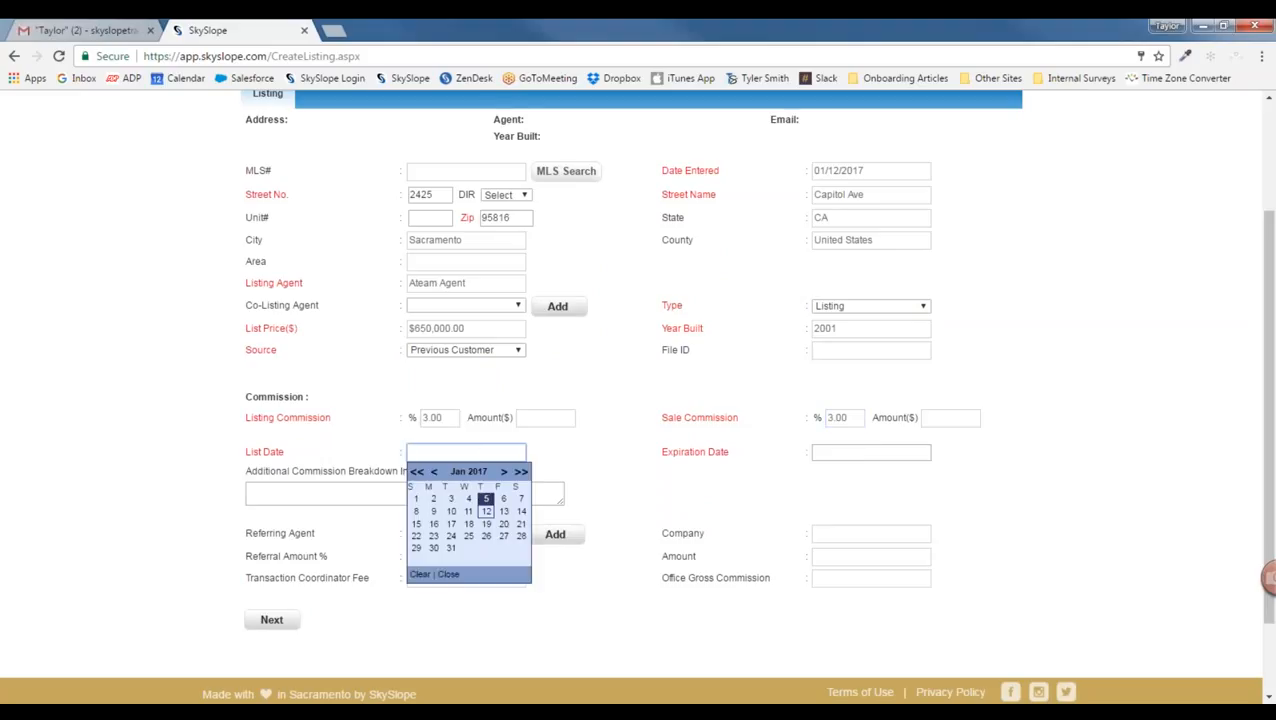
left_click(485, 512)
left_click(872, 456)
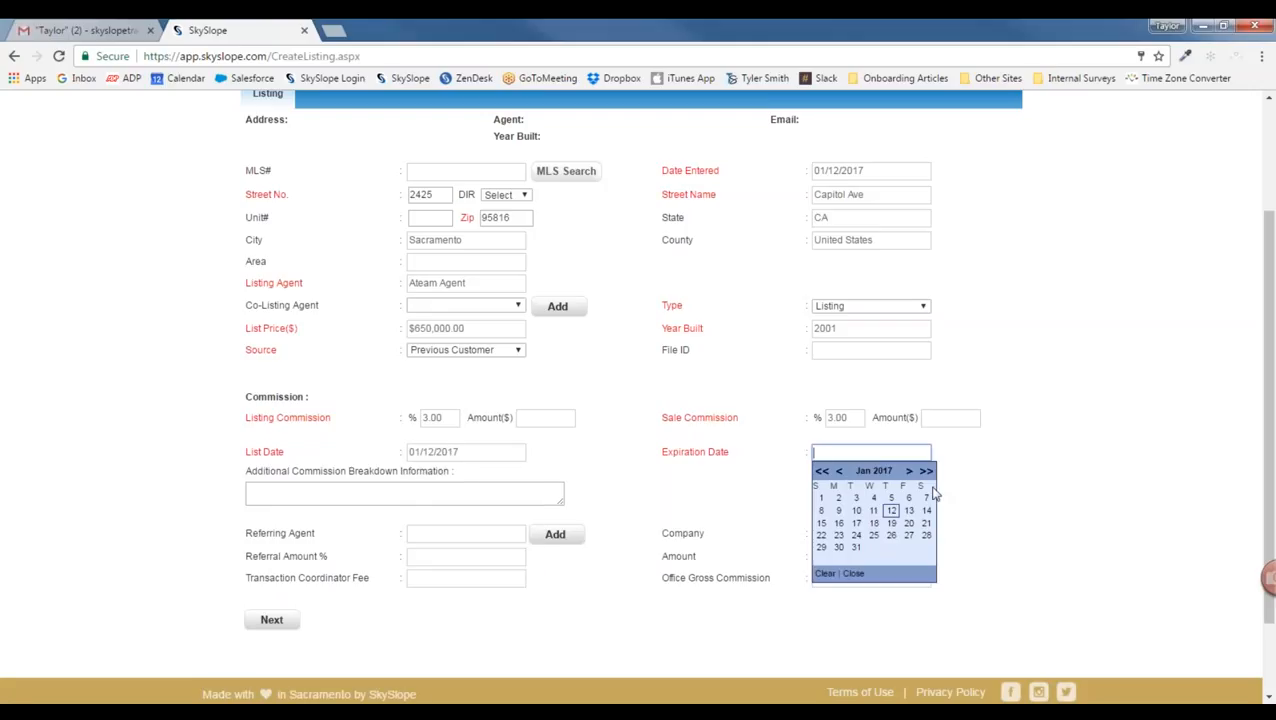
left_click(926, 471)
left_click(891, 509)
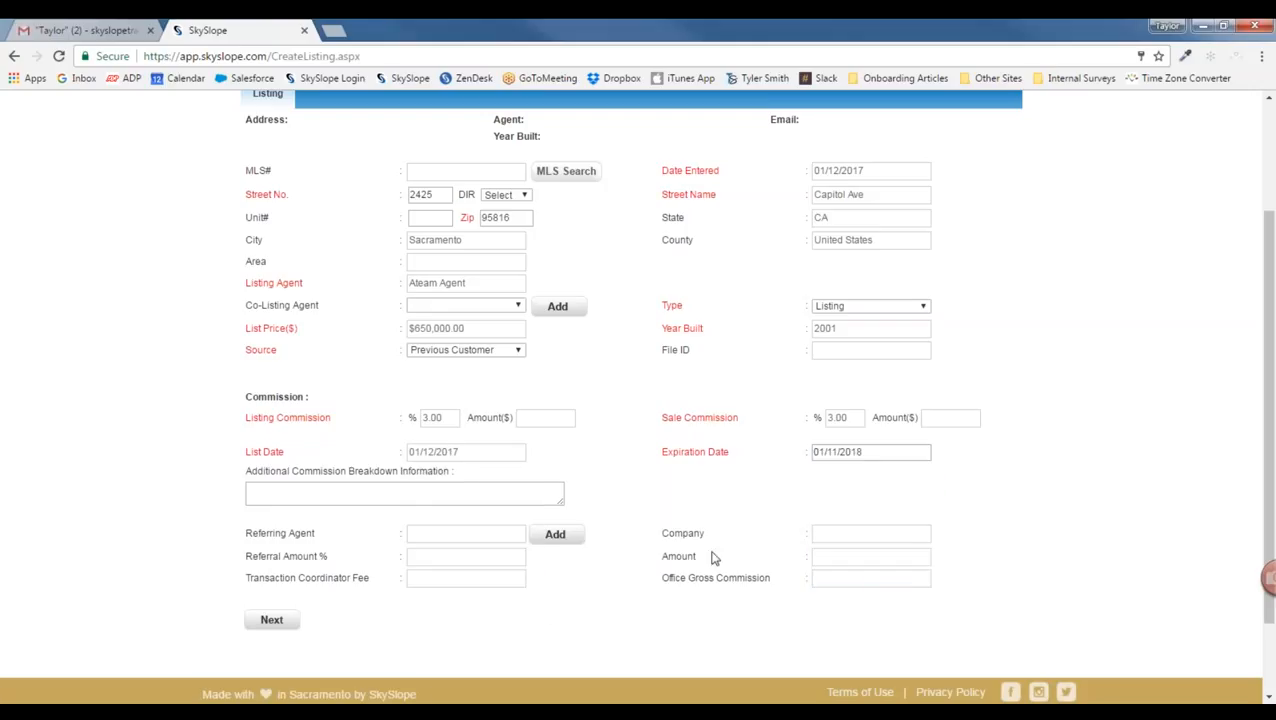
left_click(289, 628)
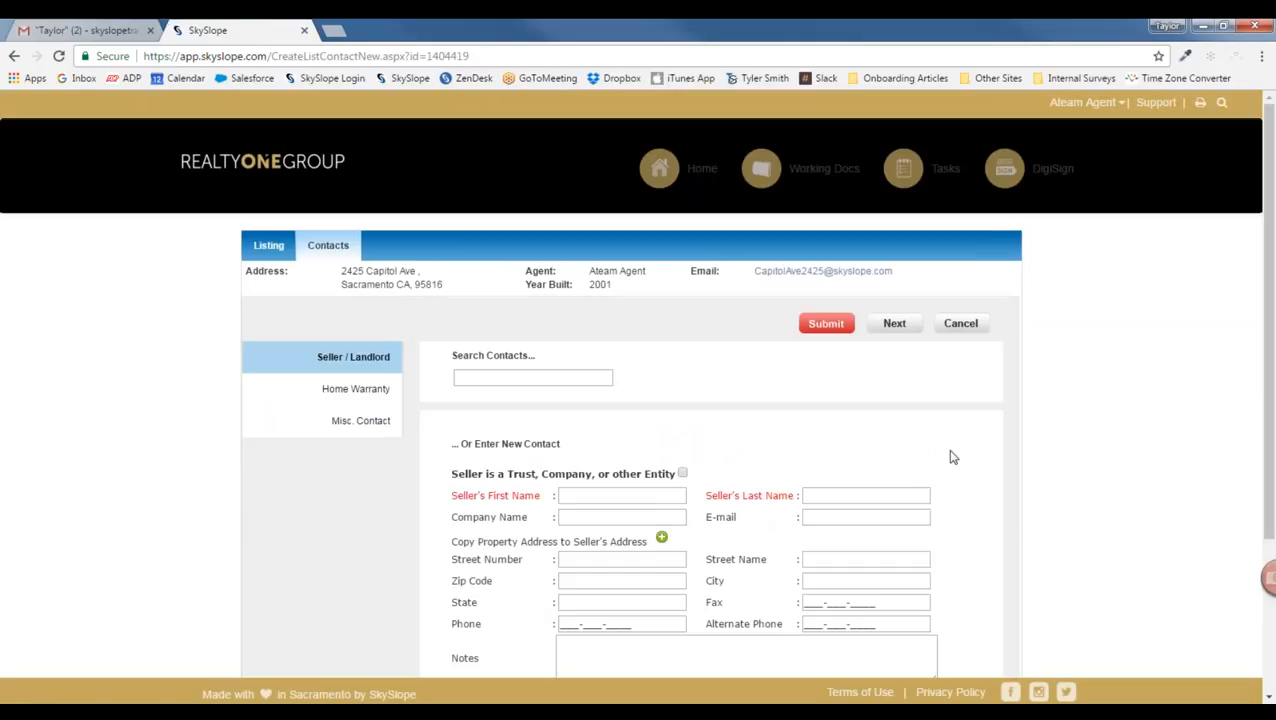
Step: Add the seller from a matching saved contact and save their details
scroll(960, 459, "down", 1)
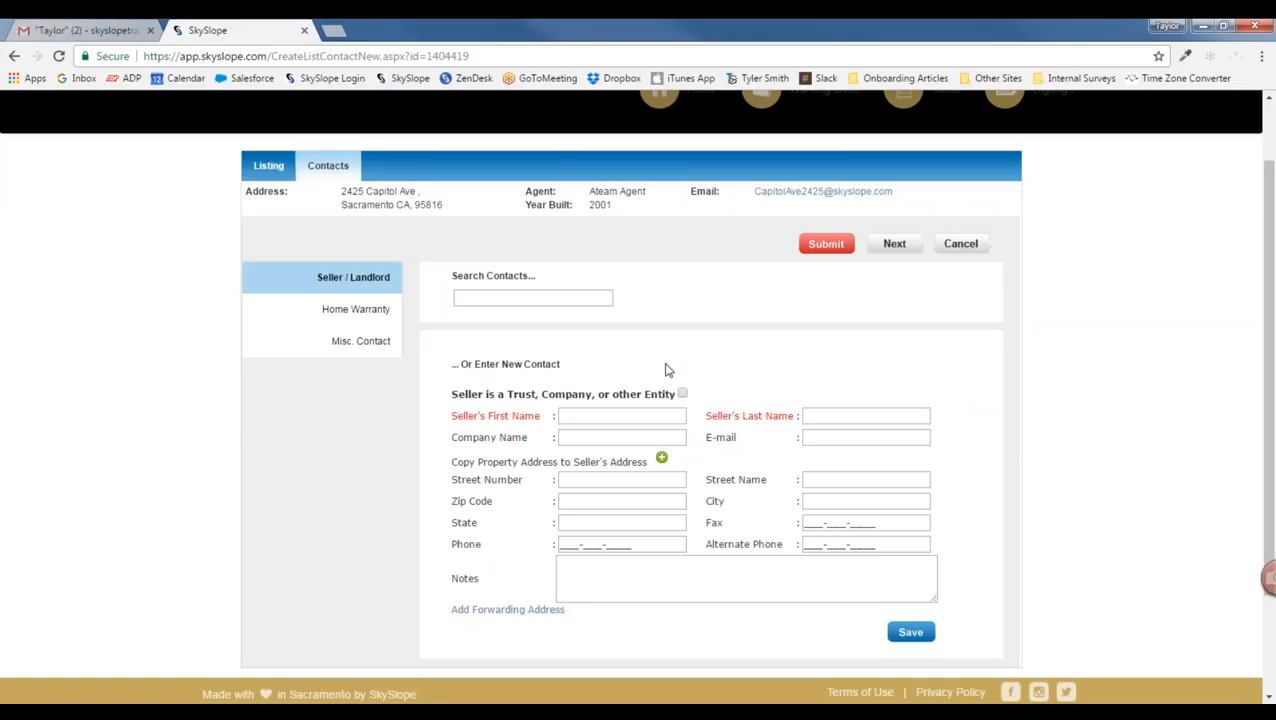
left_click(517, 298)
type("adam")
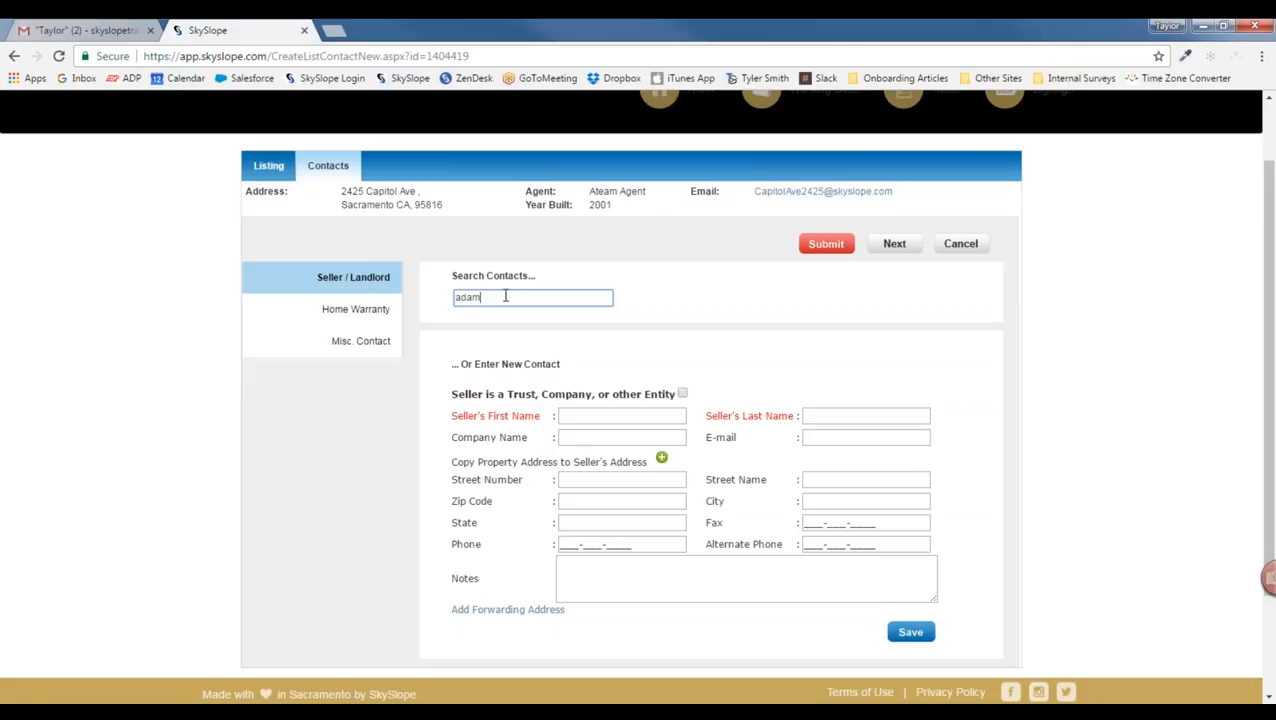
key("BackSpace")
key("BackSpace")
key("BackSpace")
key("BackSpace")
left_click(608, 415)
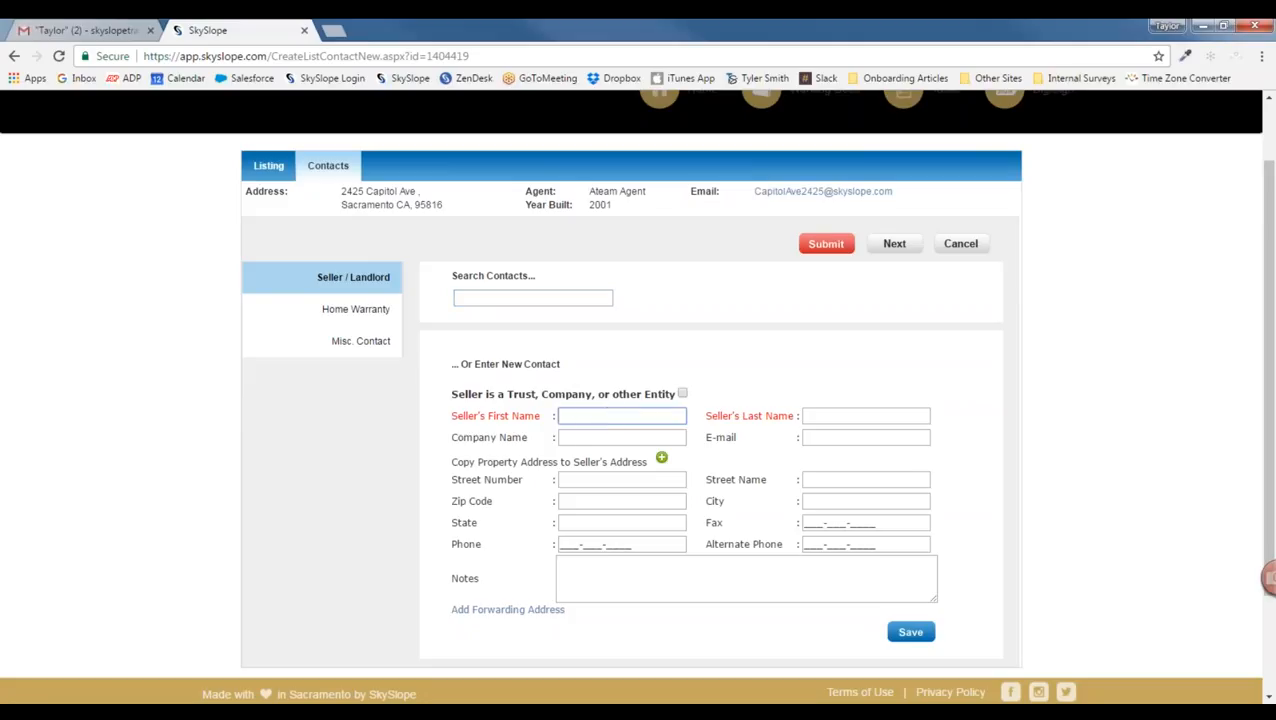
left_click(587, 297)
type("lia")
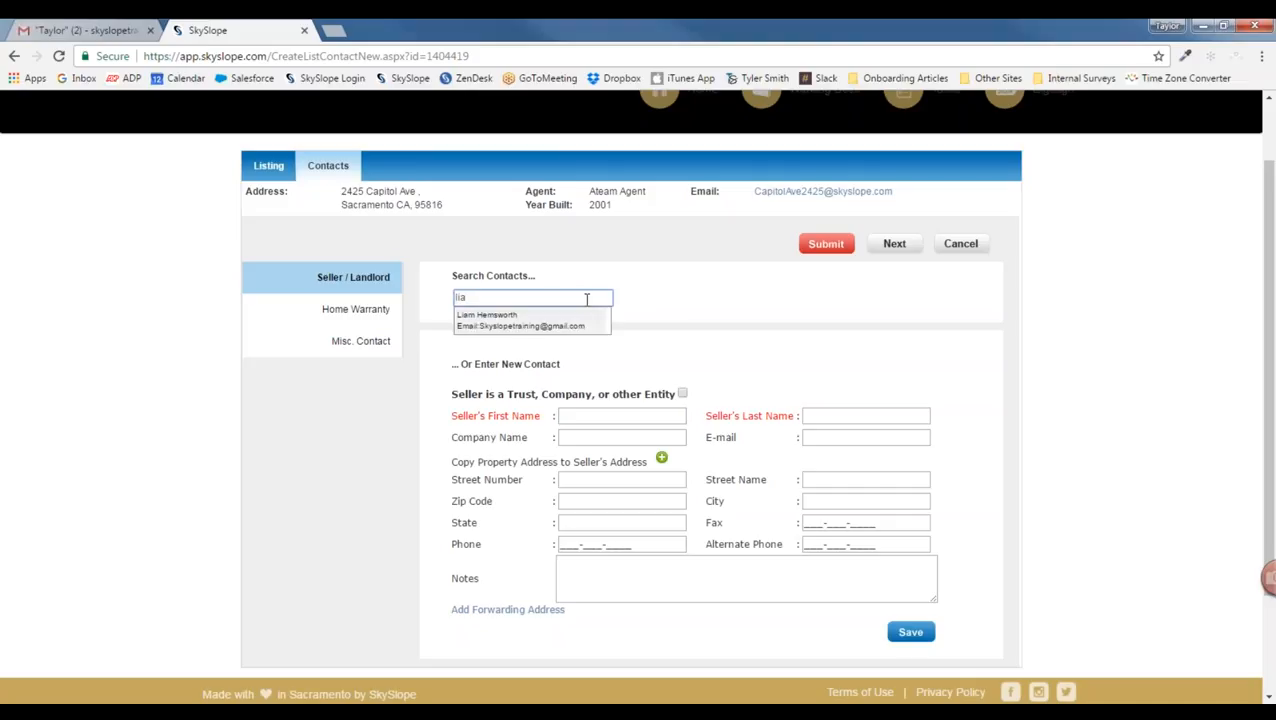
left_click(490, 322)
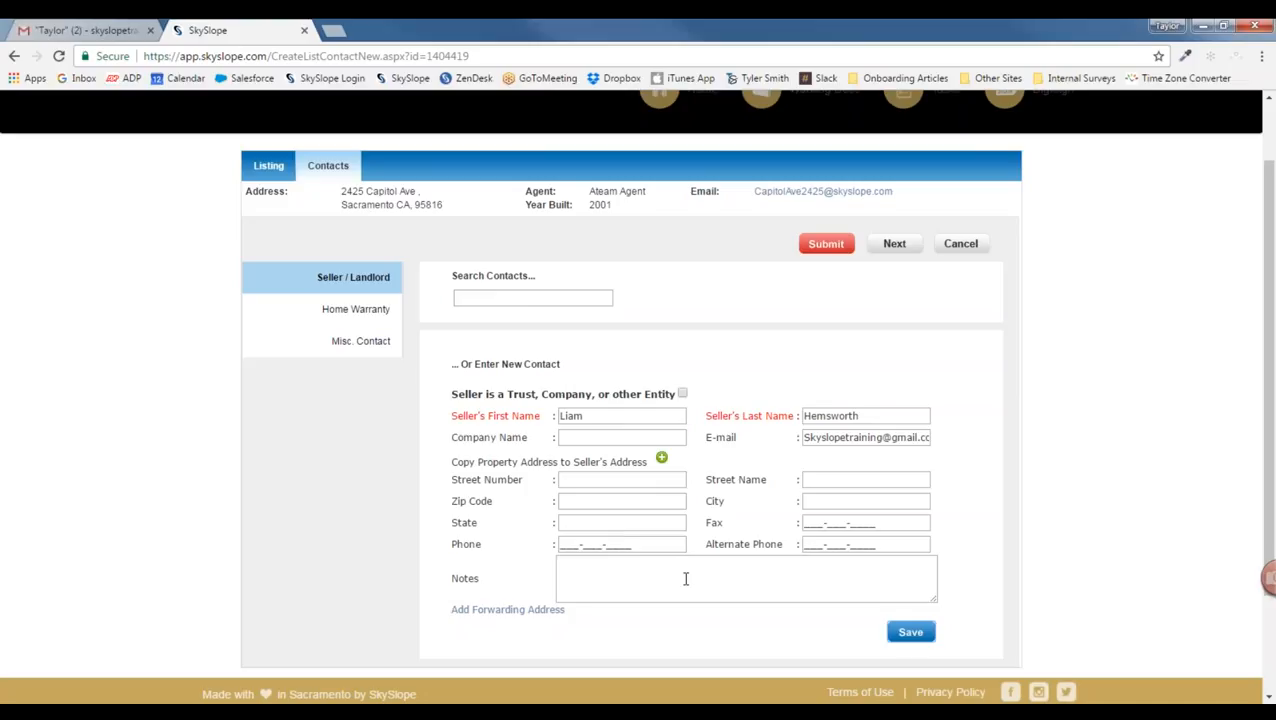
left_click(910, 631)
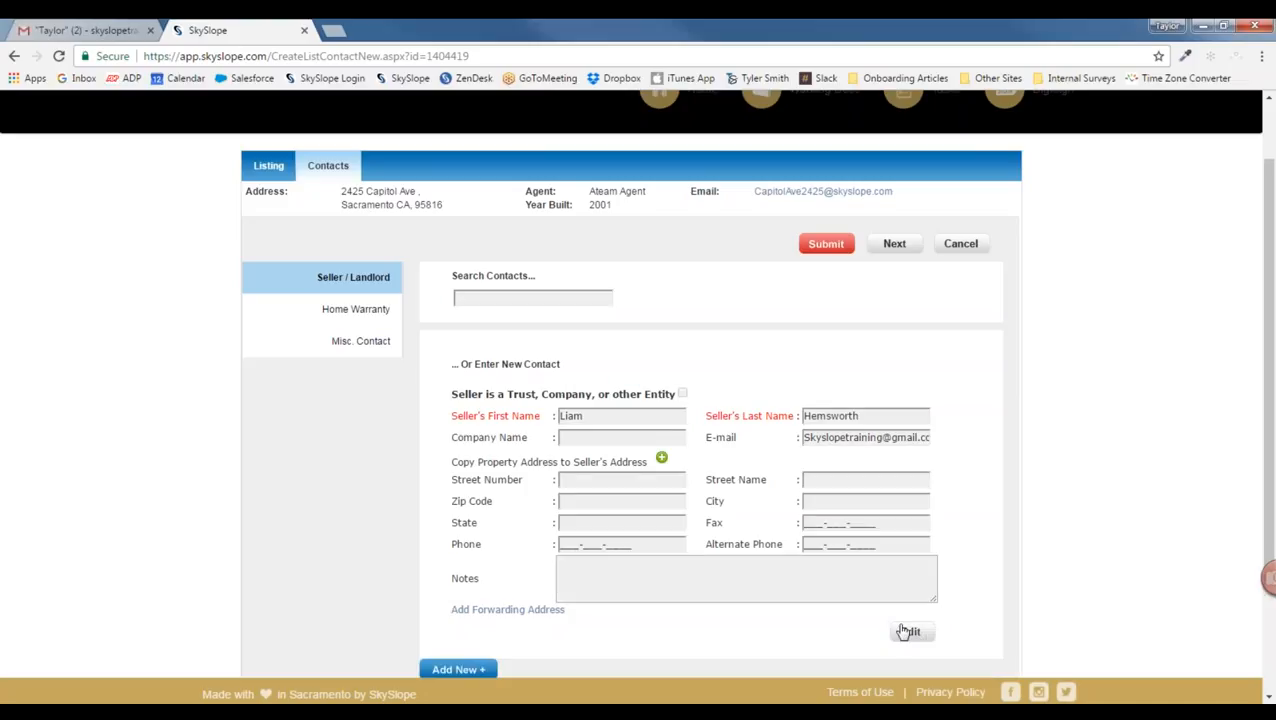
scroll(830, 617, "down", 1)
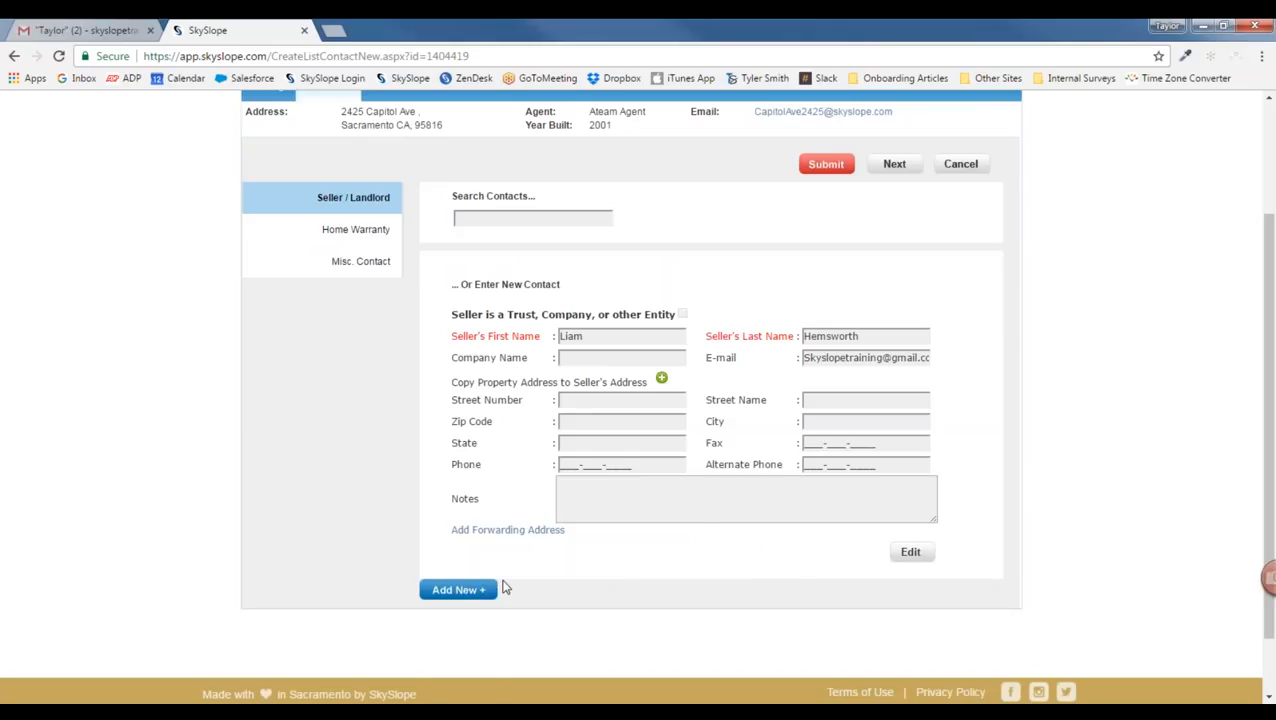
scroll(506, 588, "up", 2)
left_click(840, 325)
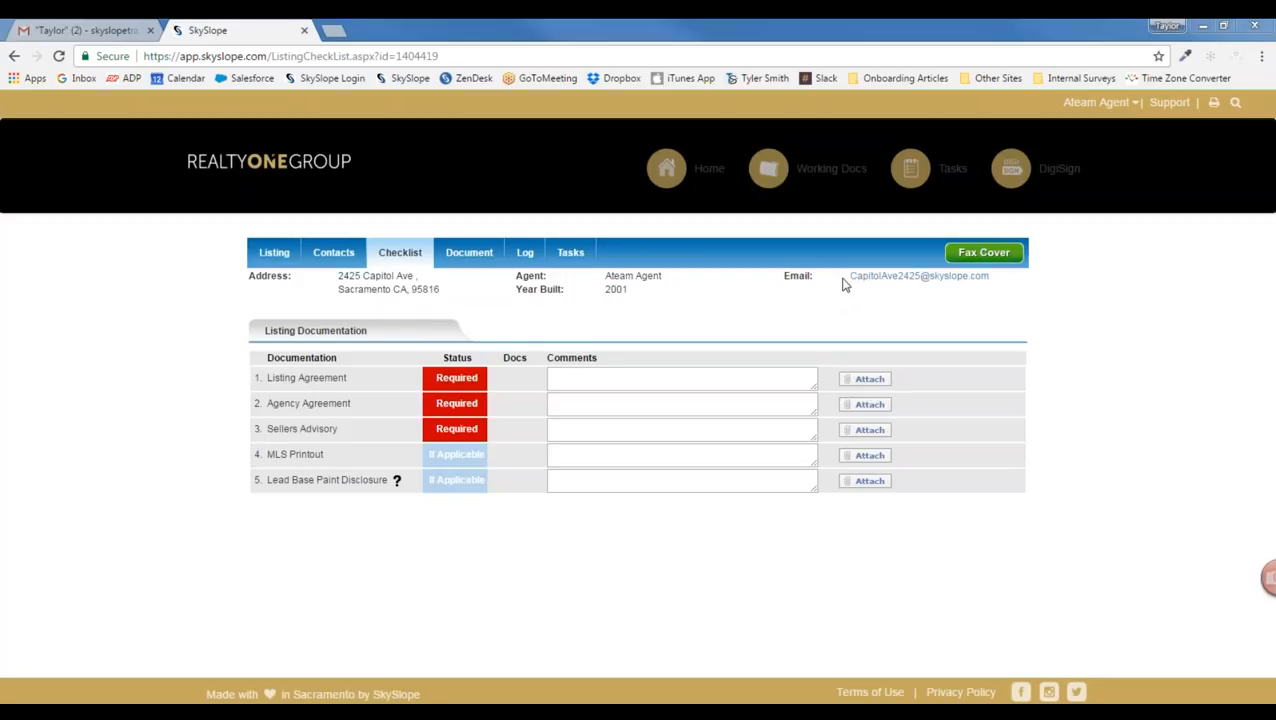
left_click_drag(848, 283, 989, 283)
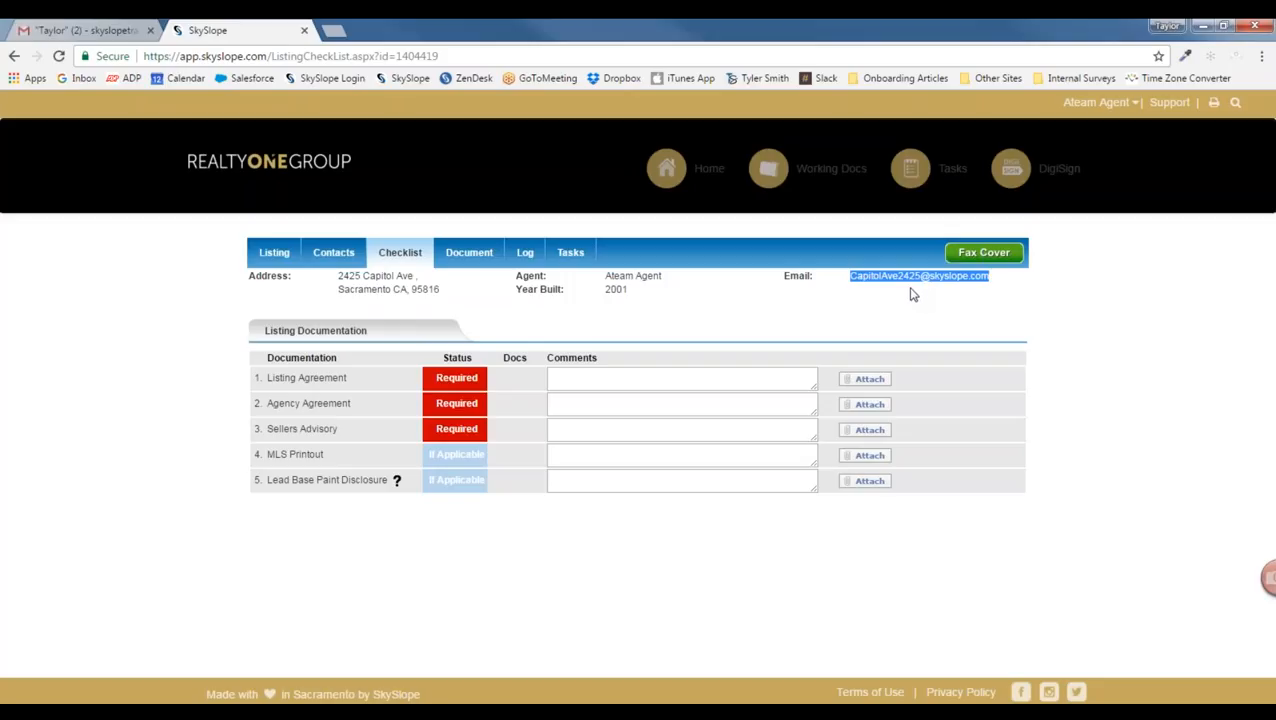
left_click(88, 27)
Step: Open the Listing Packet email under the Linda label and copy the listing's SkySlope email address
left_click(46, 453)
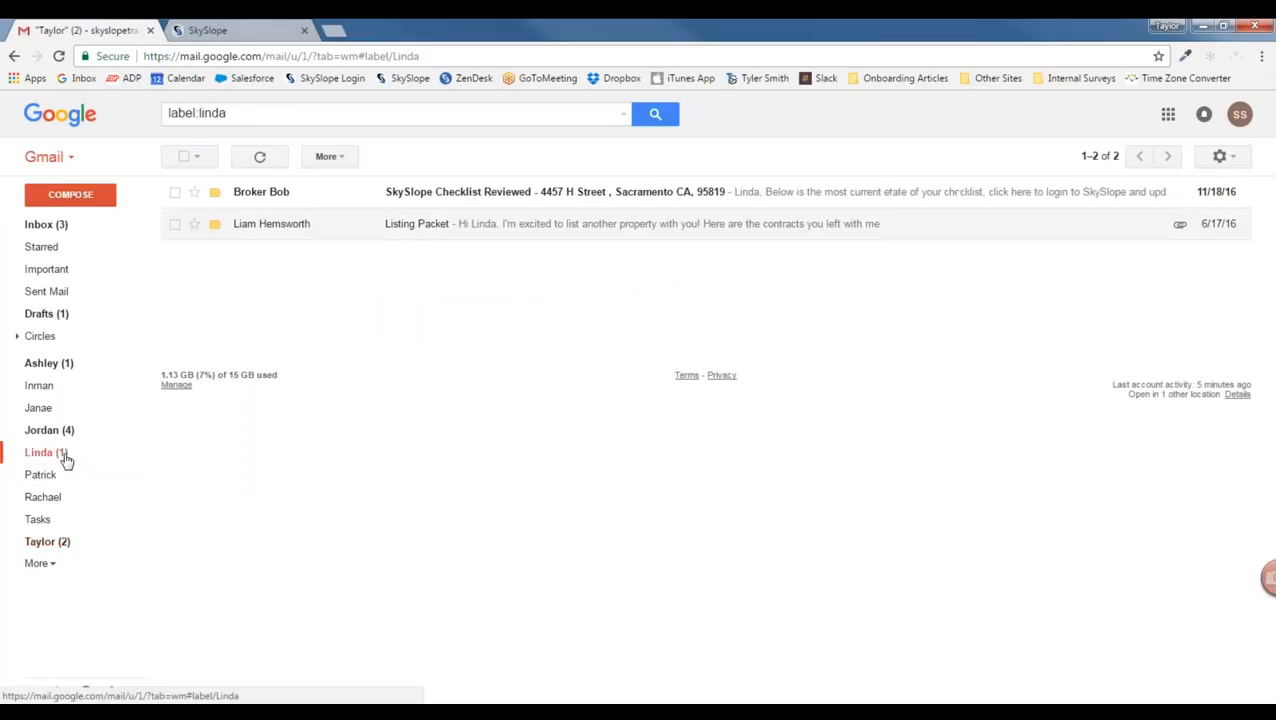
left_click(325, 227)
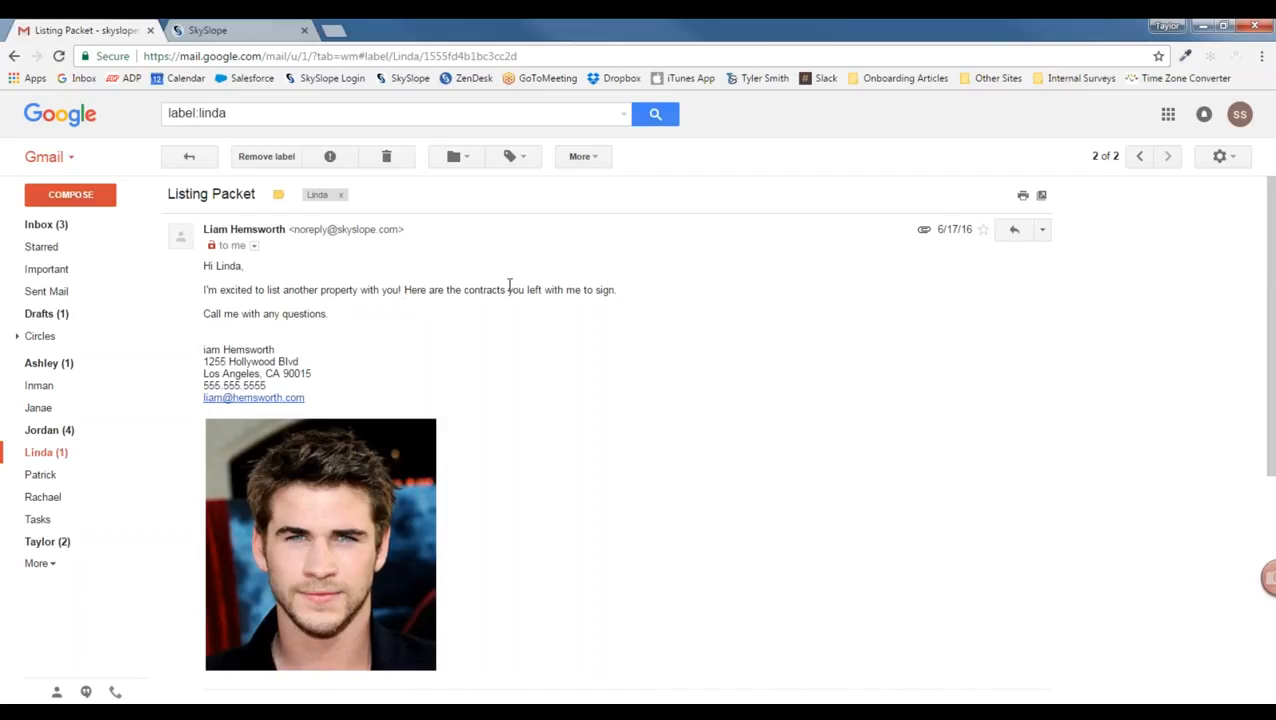
scroll(555, 421, "down", 3)
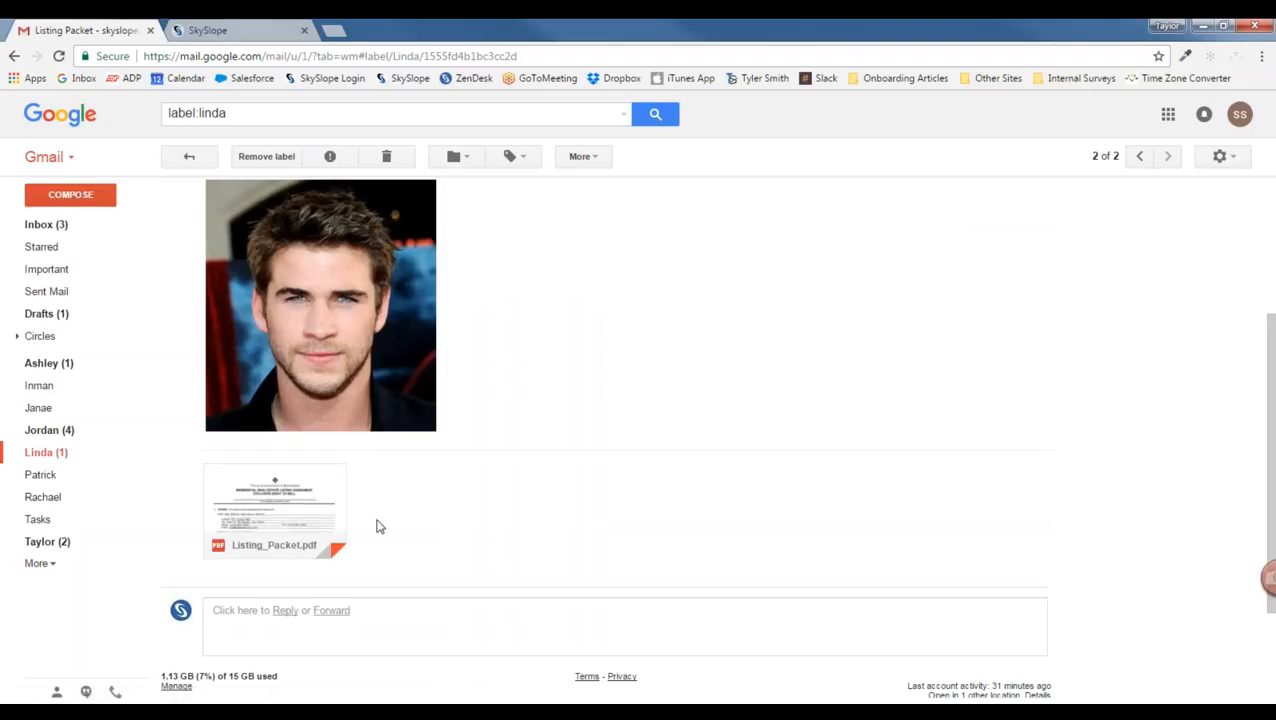
left_click(254, 27)
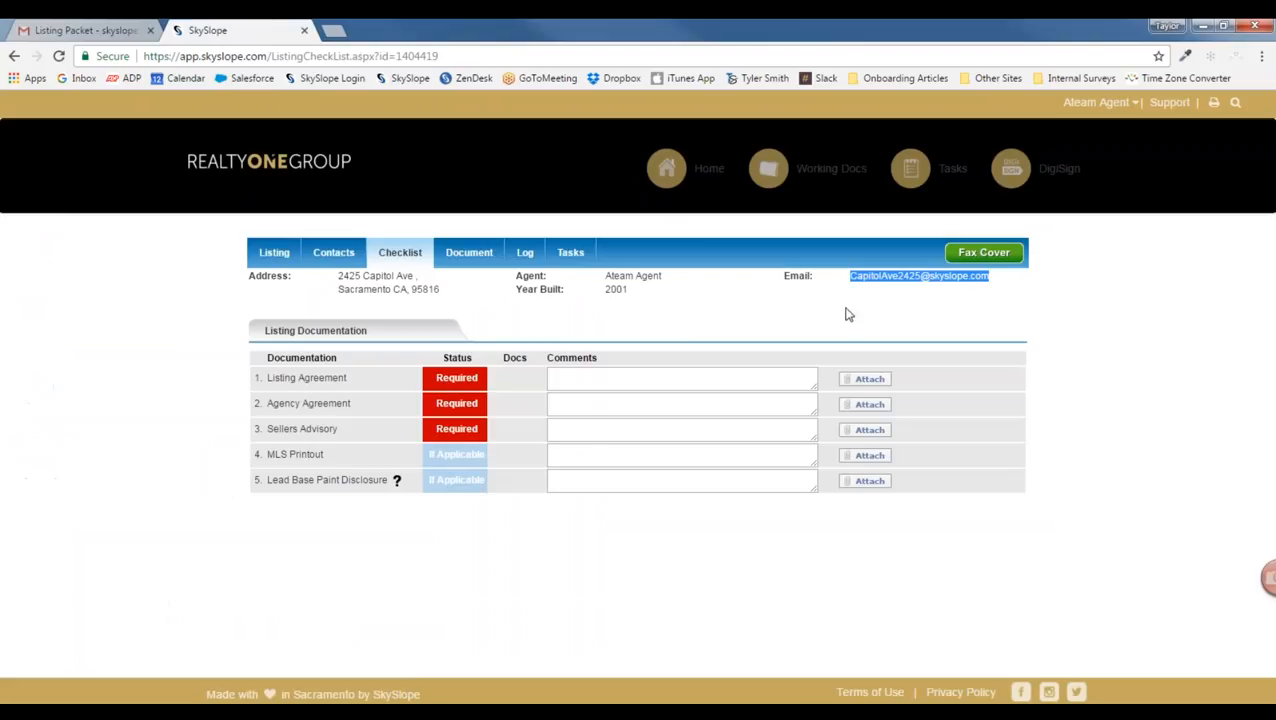
right_click(900, 276)
left_click(931, 374)
left_click(90, 28)
Step: Forward the Listing Packet email with Listing_Packet.pdf to the copied listing address, then return to SkySlope
left_click(333, 611)
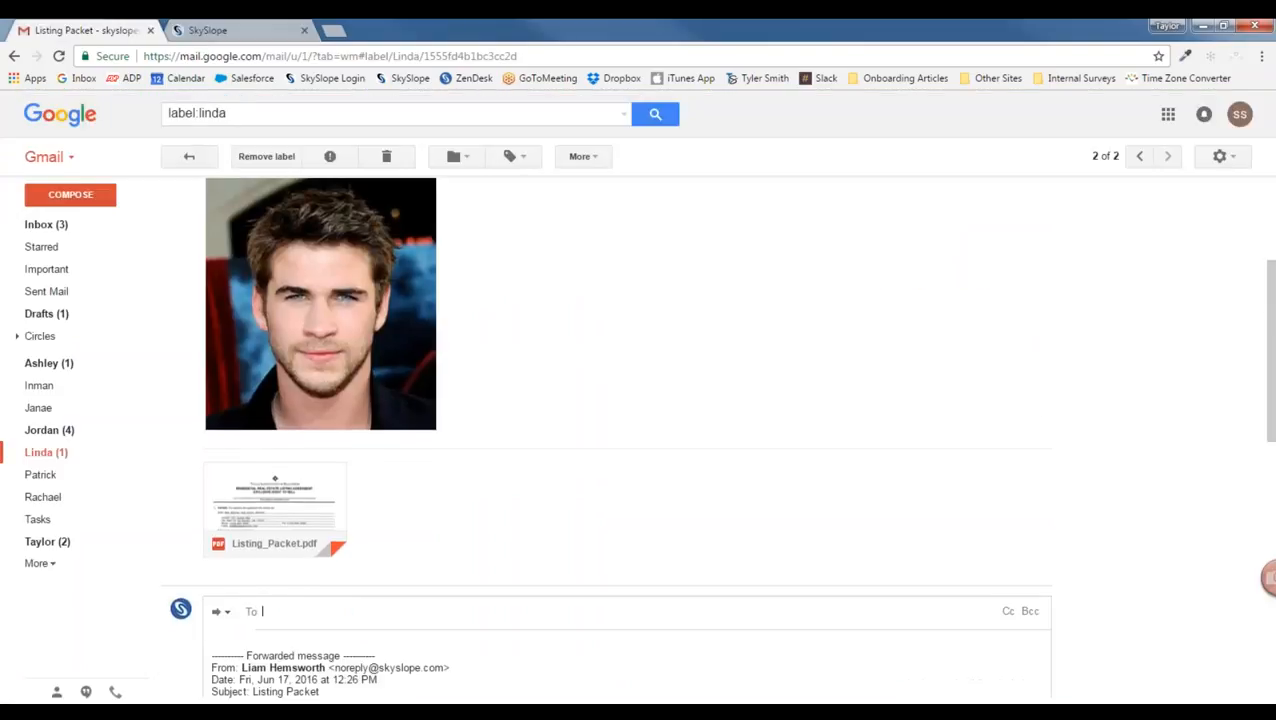
right_click(334, 455)
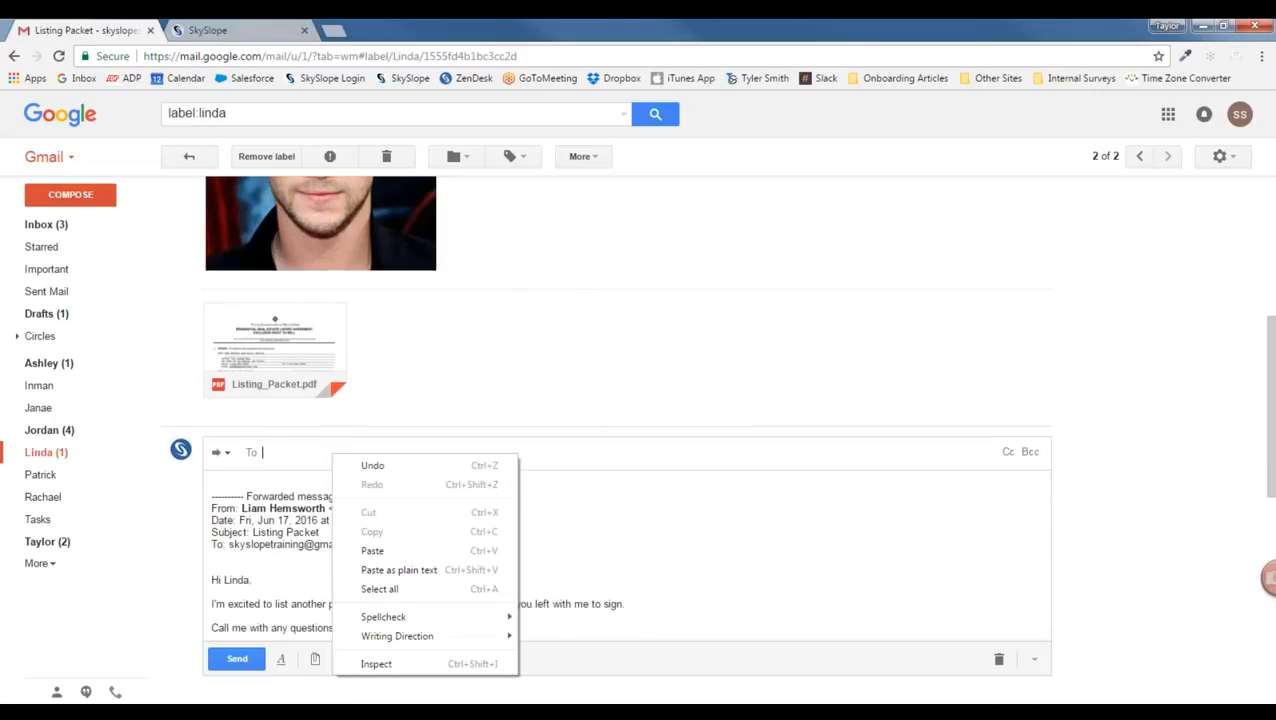
left_click(388, 568)
left_click(240, 660)
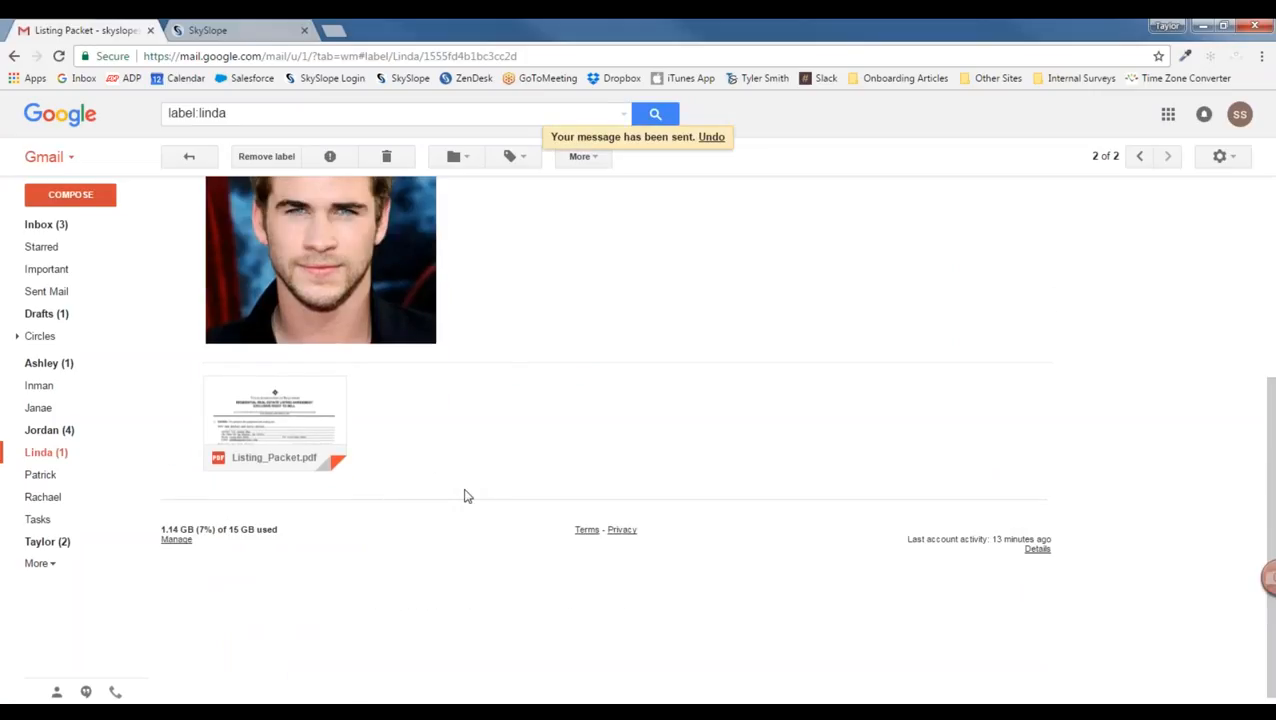
scroll(465, 505, "up", 3)
scroll(473, 519, "up", 2)
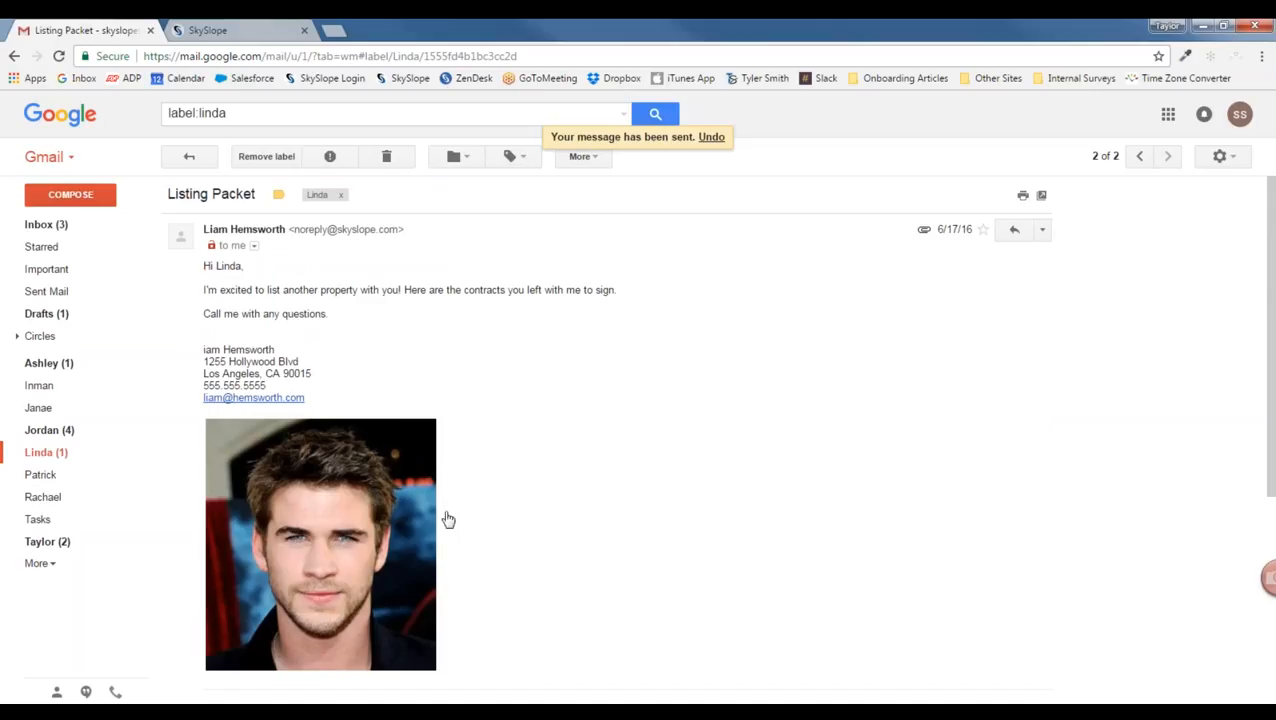
scroll(460, 412, "down", 3)
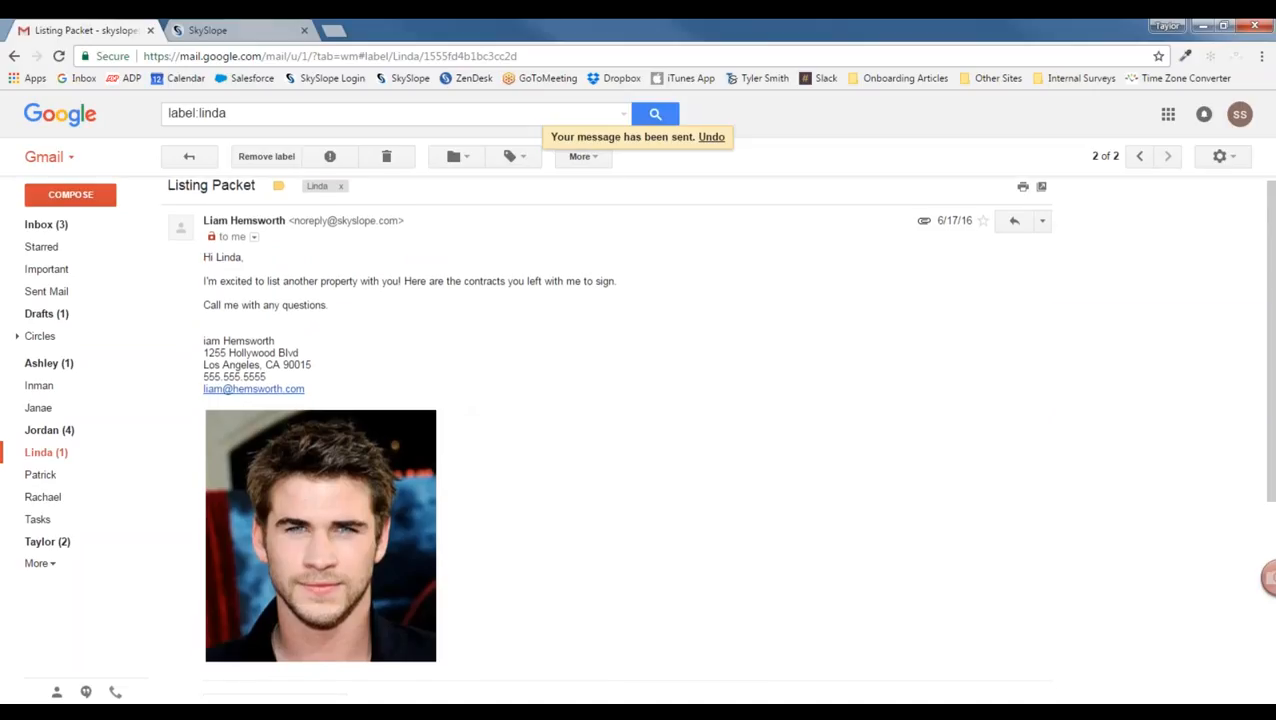
mouse_move(240, 427)
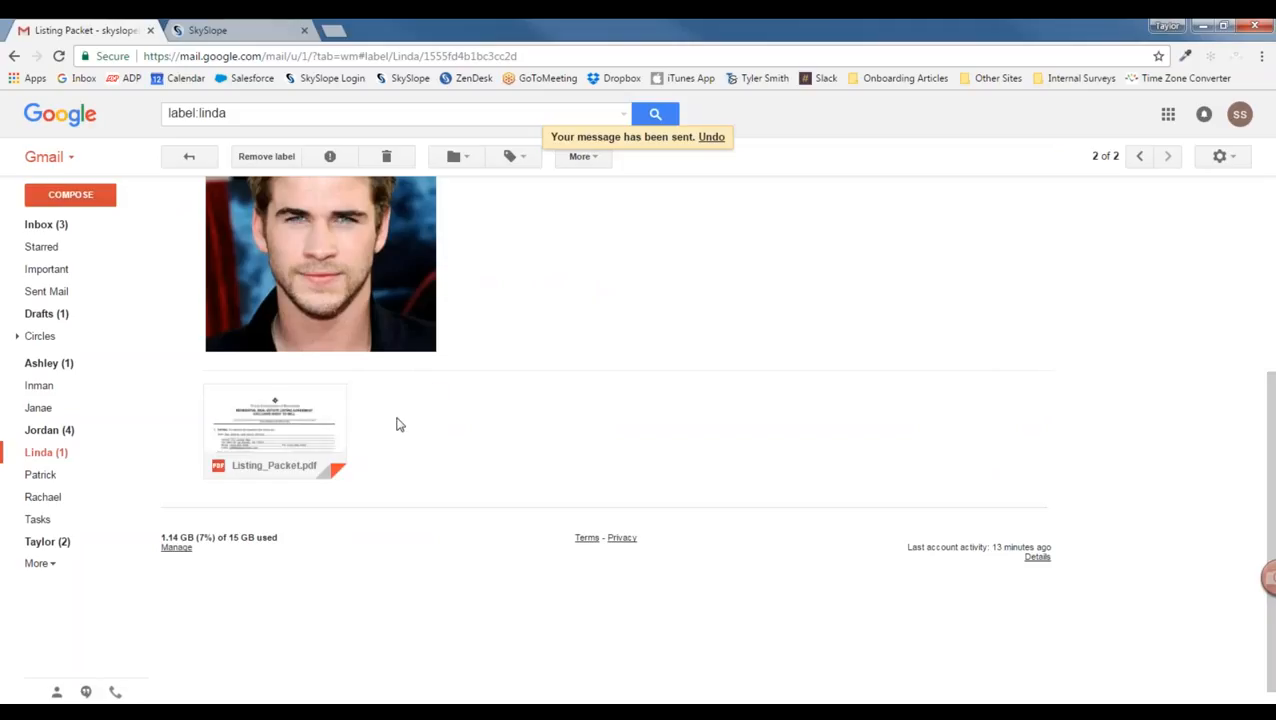
scroll(396, 424, "up", 1)
left_click(253, 32)
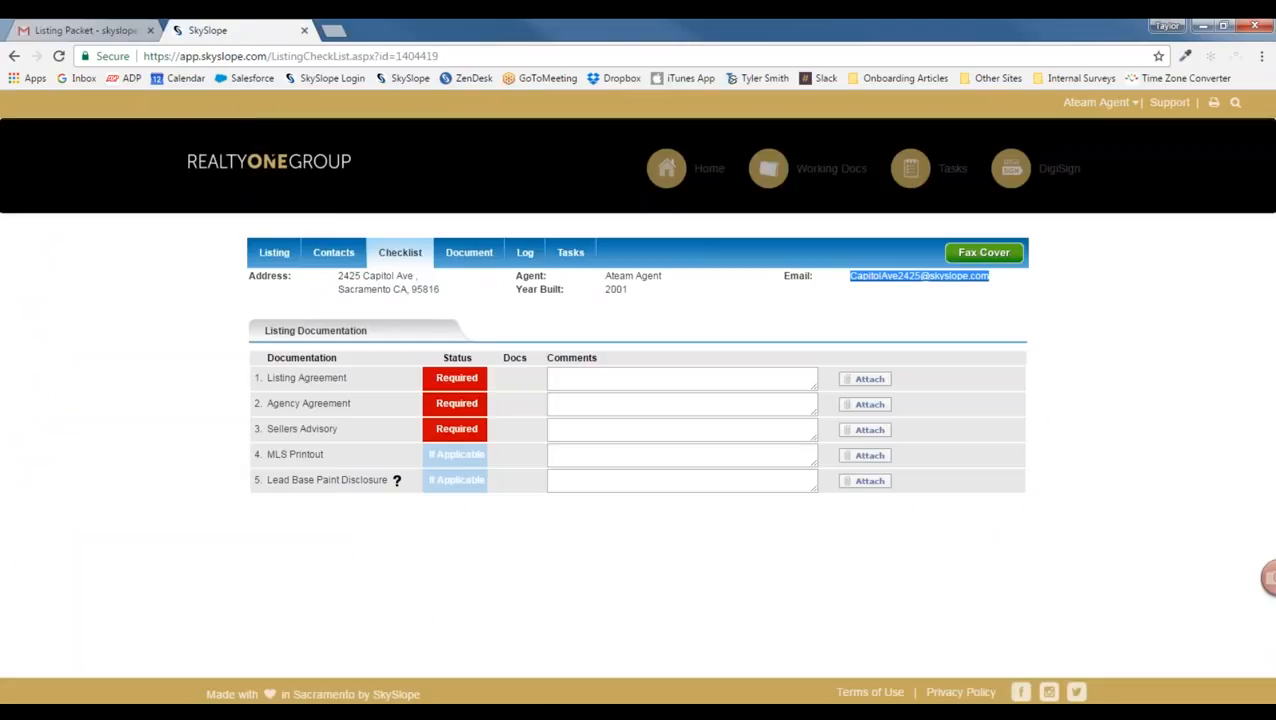
Step: Show the listing's documents, refresh until Listing_Packet_348.pdf arrives, and start splitting it
left_click(470, 258)
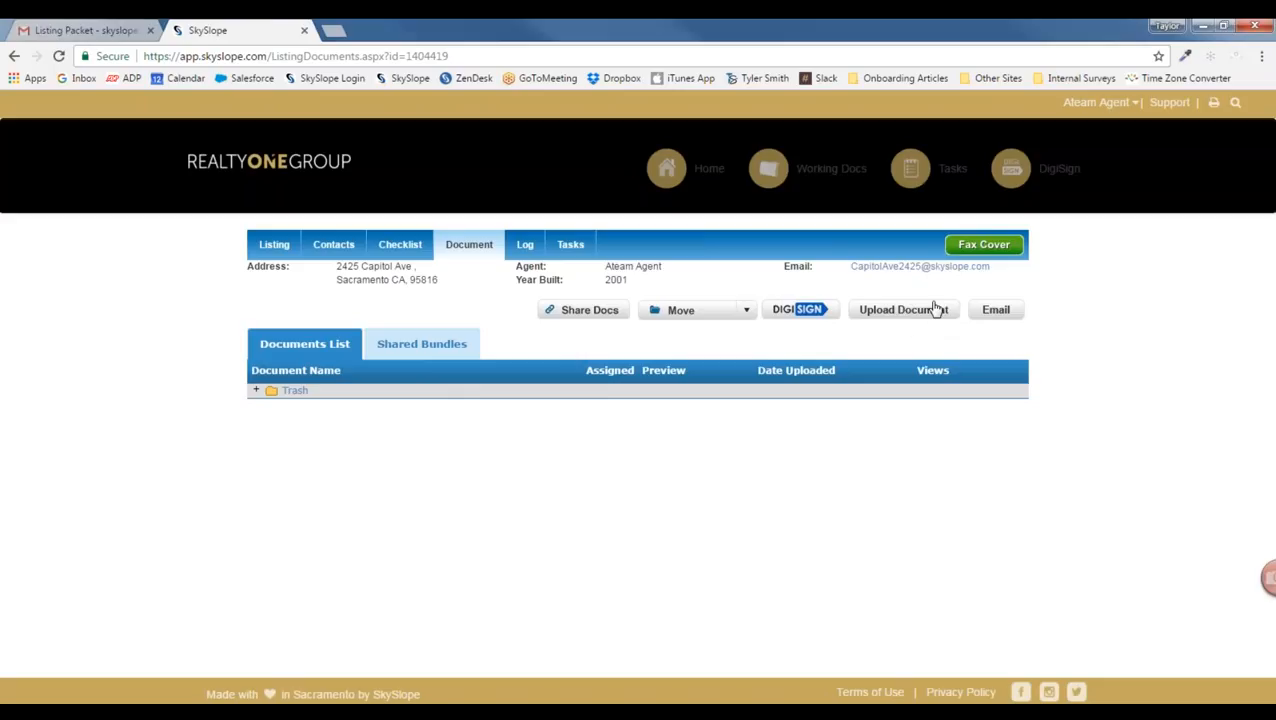
left_click(933, 309)
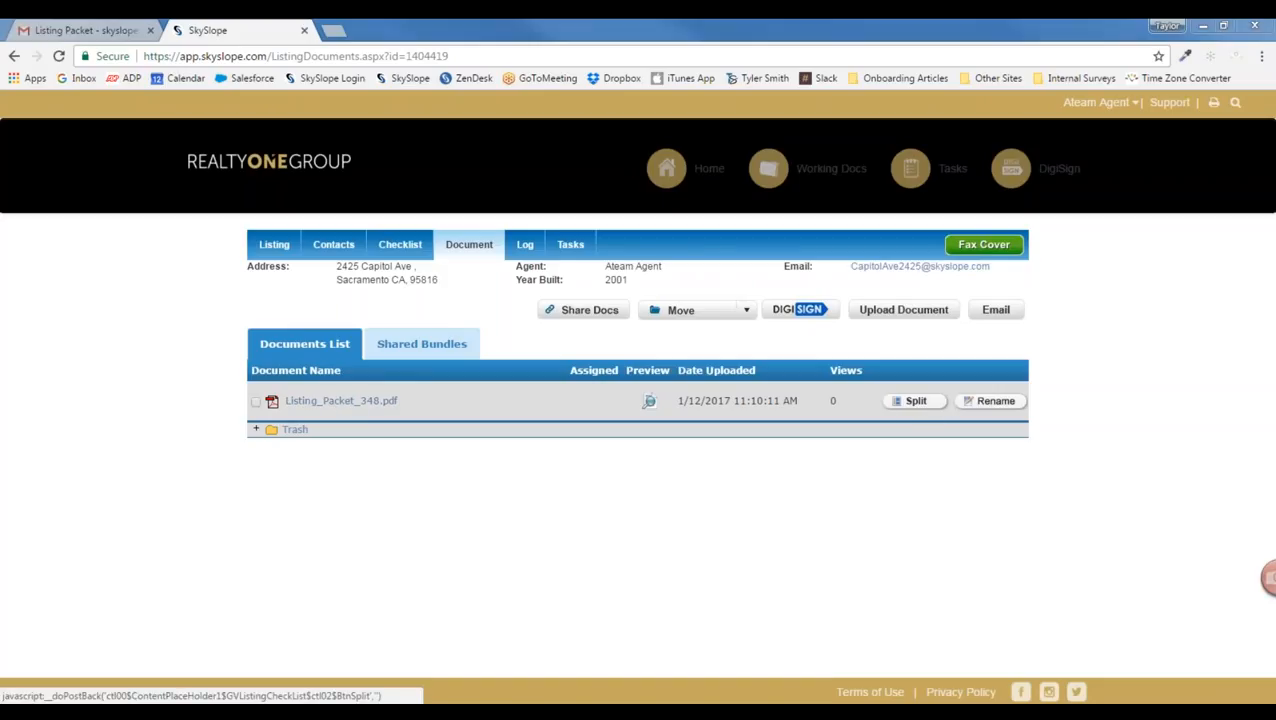
left_click(922, 404)
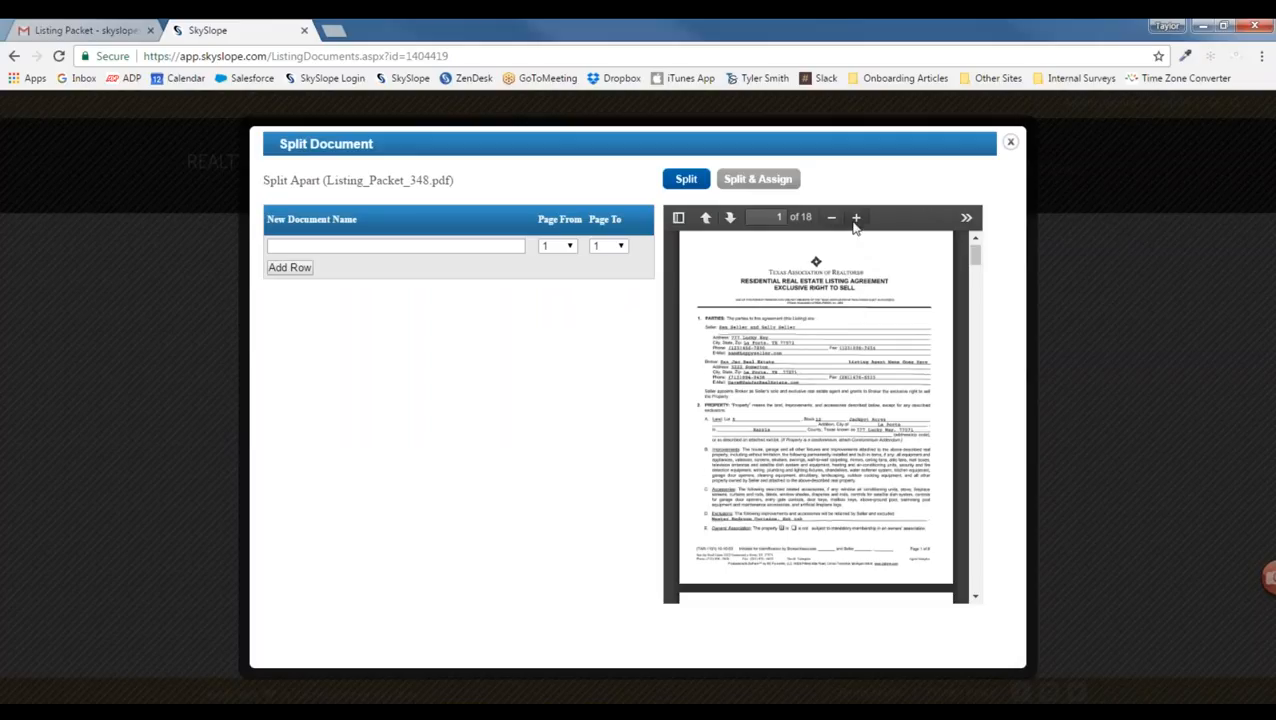
Step: Enlarge the preview and define the first split part as Listing Agreement, pages 1–8
left_click(857, 219)
left_click(857, 219)
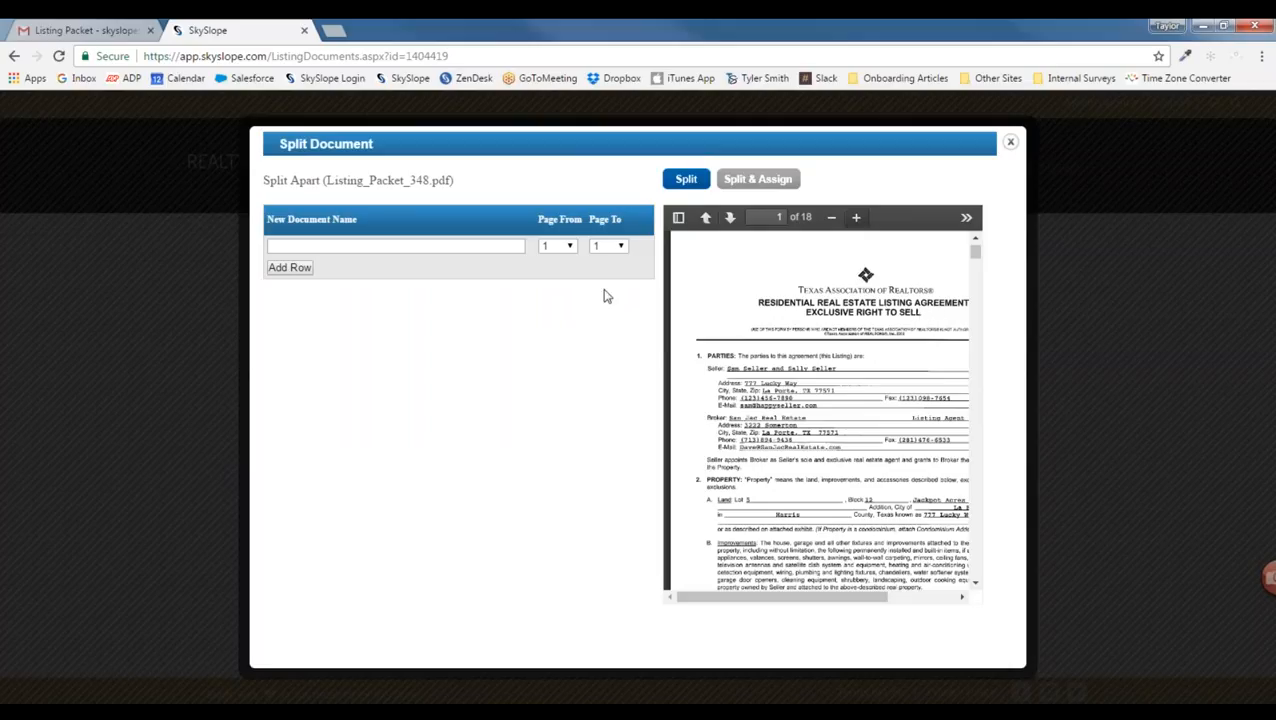
left_click(416, 244)
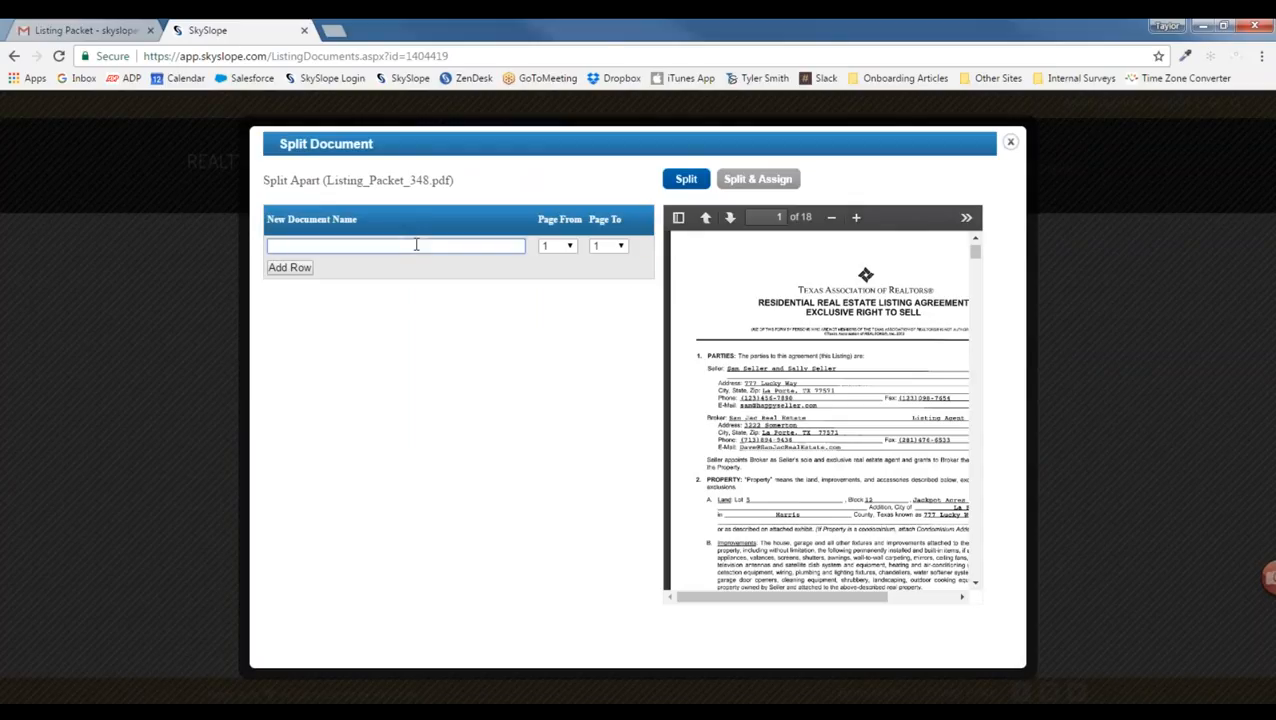
type("Lis")
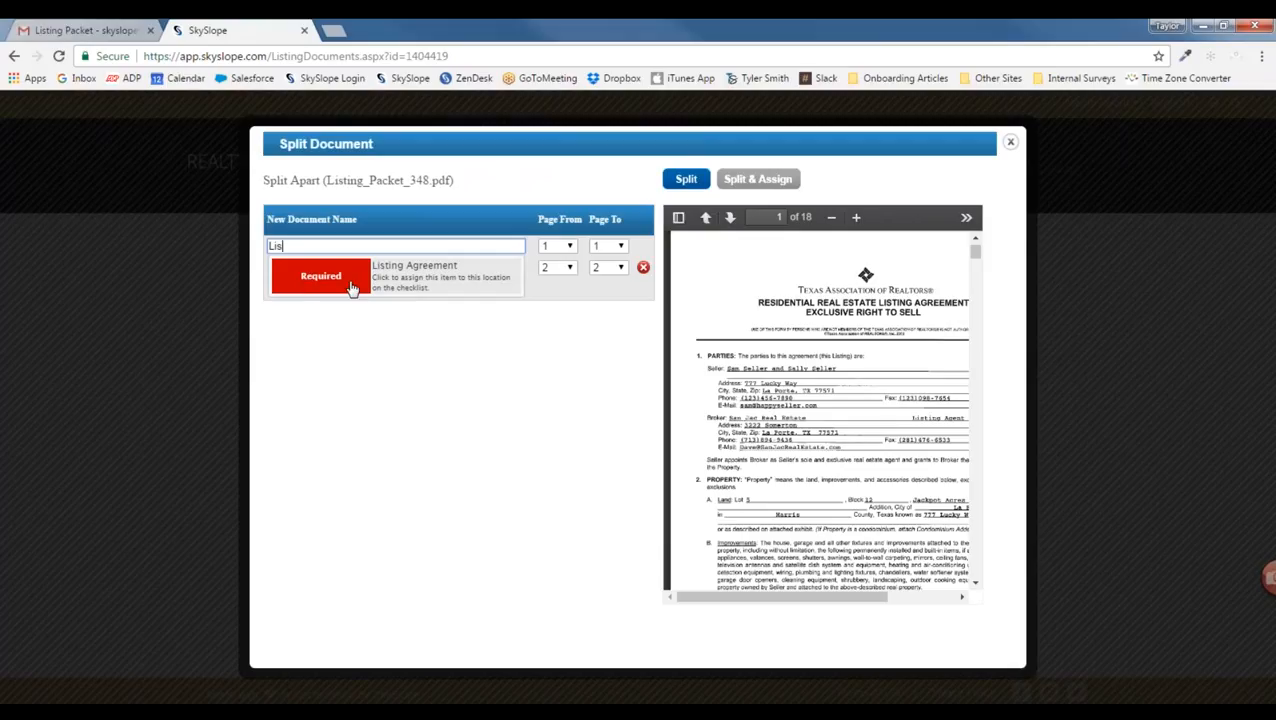
left_click(445, 283)
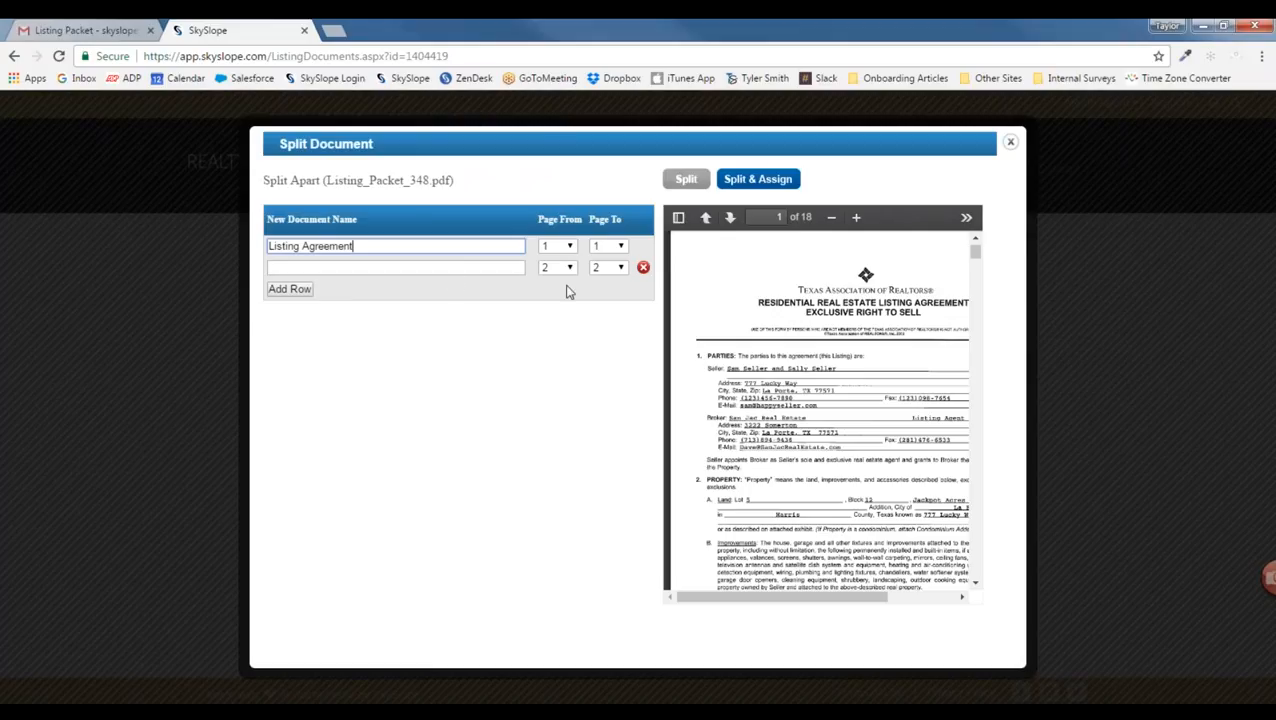
left_click(730, 217)
left_click(730, 218)
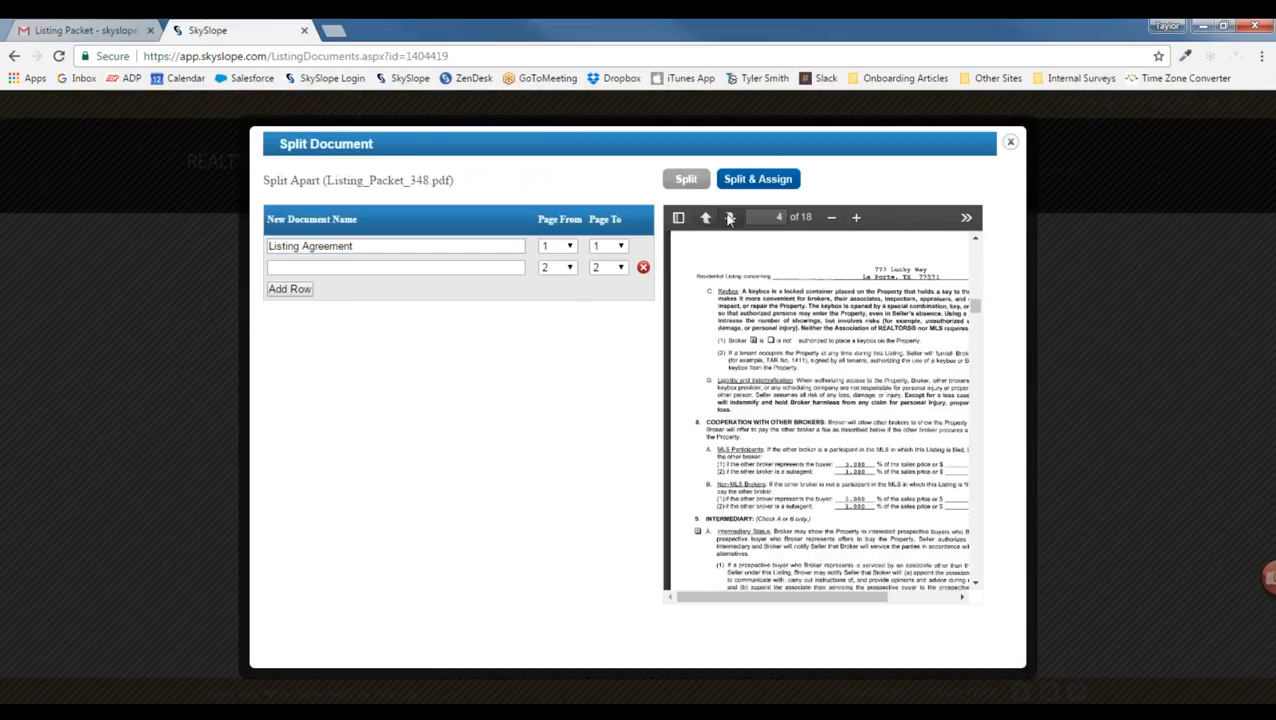
left_click(730, 218)
left_click(730, 218)
left_click(730, 218)
left_click(730, 218)
left_click(730, 218)
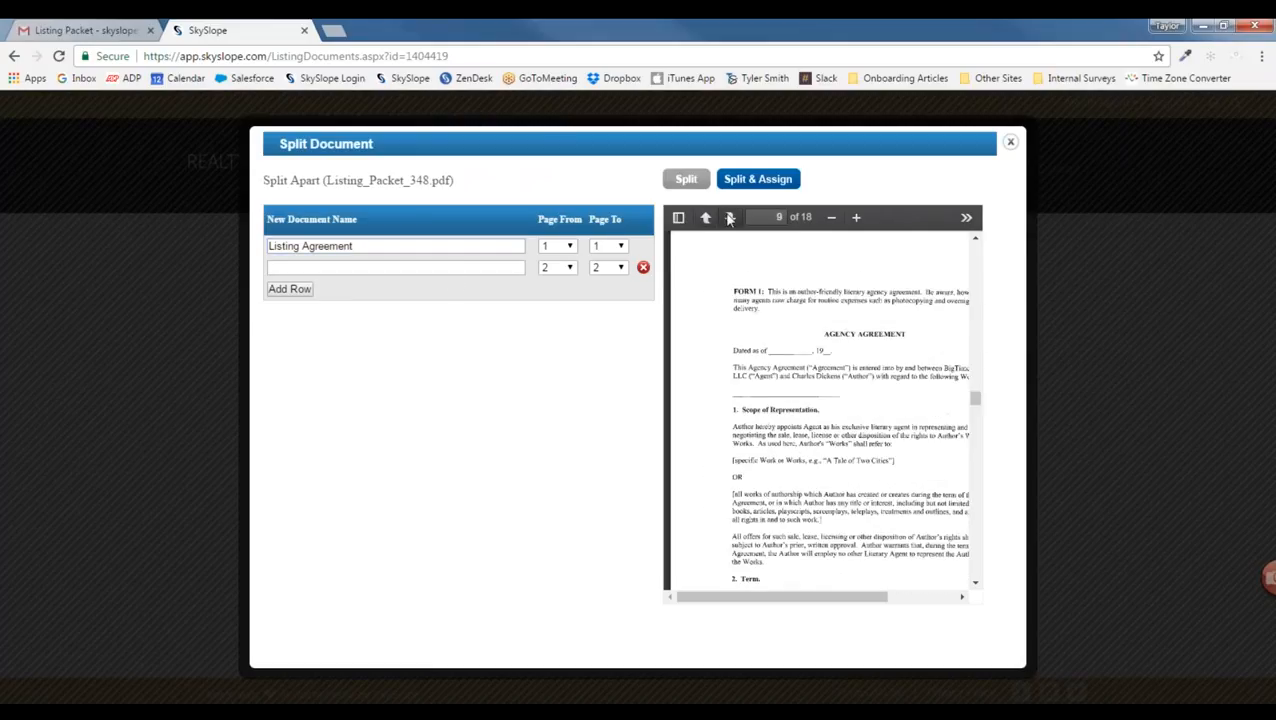
left_click(610, 248)
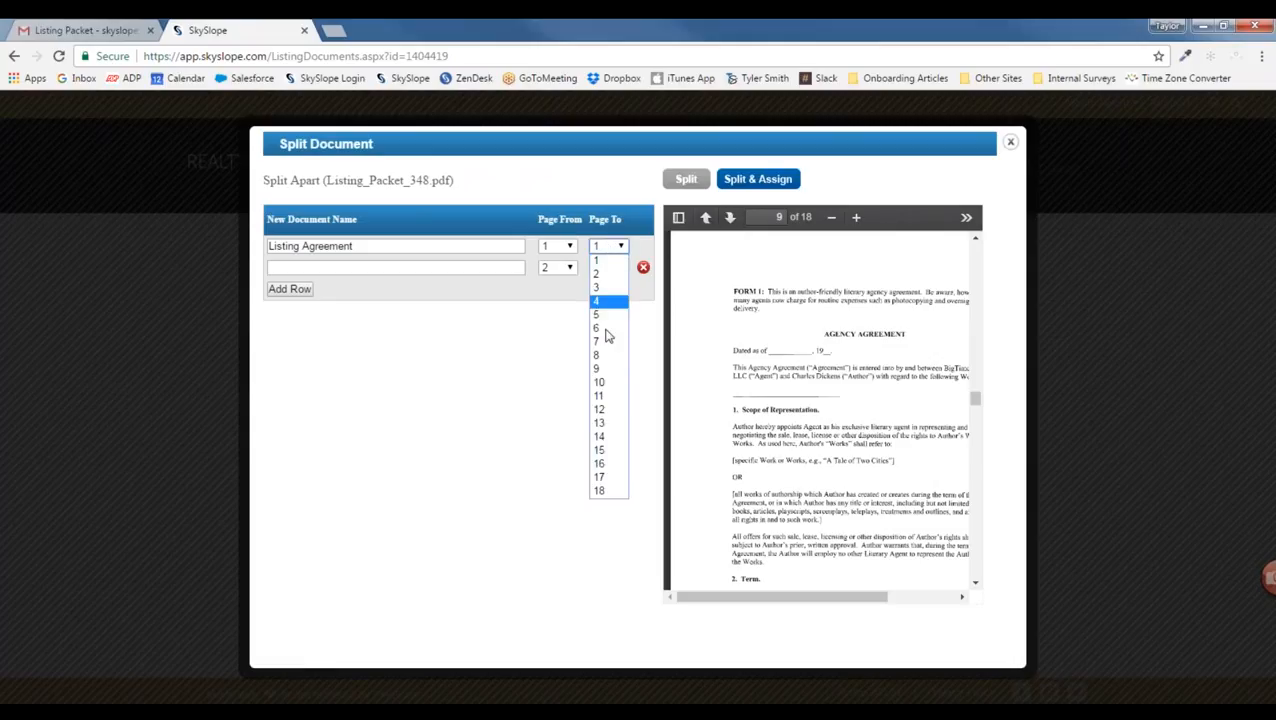
left_click(613, 358)
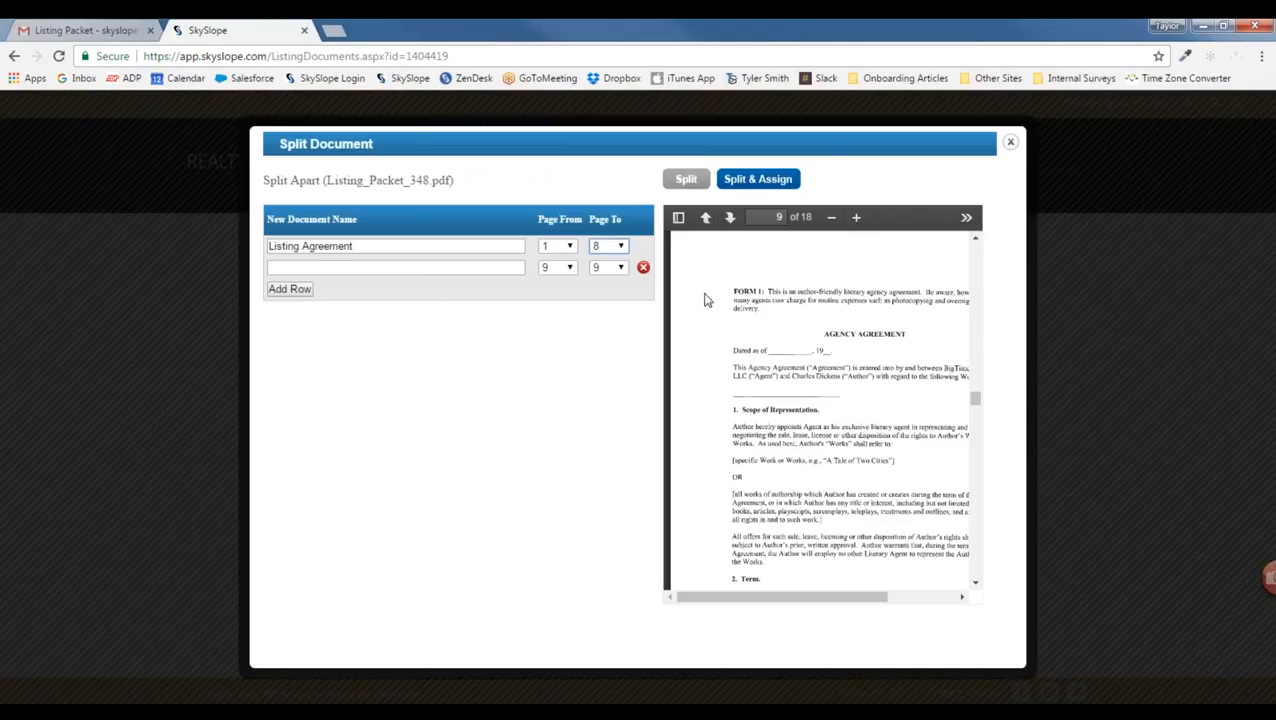
Step: Define the second split part as Agency Agreement, pages 9–11
left_click(382, 268)
type("Ag")
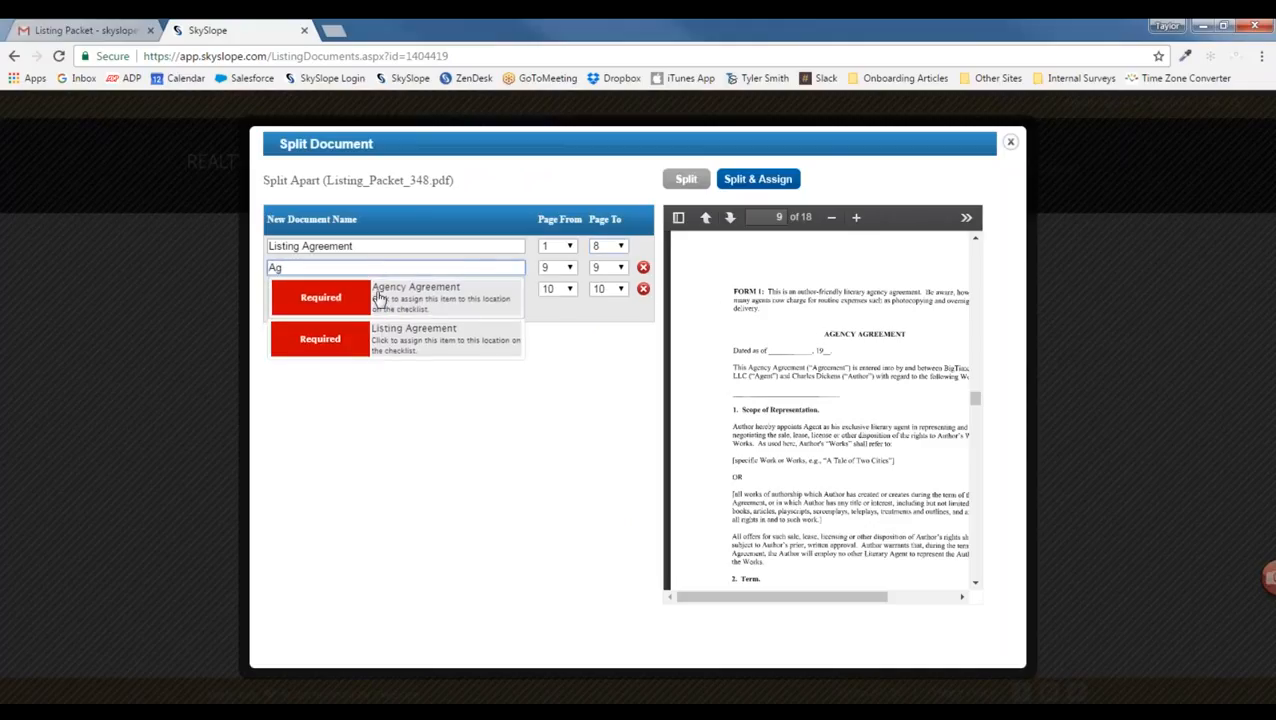
left_click(380, 298)
left_click(731, 218)
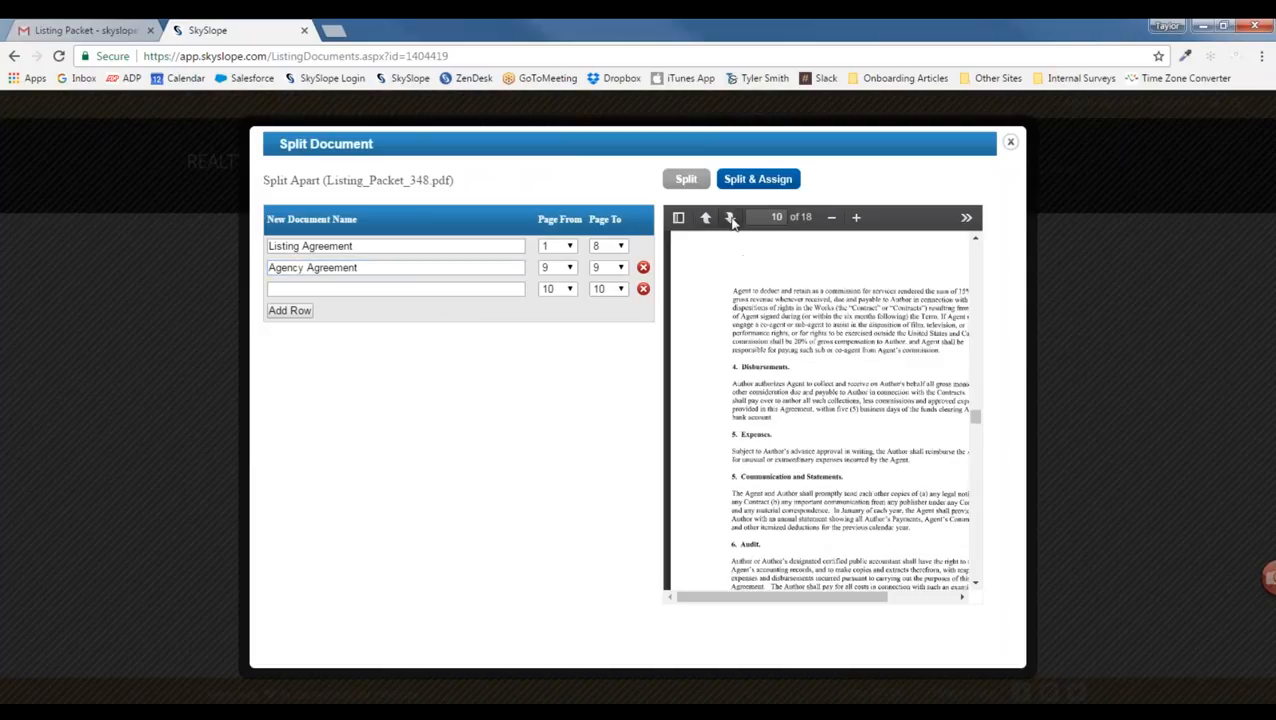
left_click(731, 218)
left_click(731, 218)
left_click(608, 267)
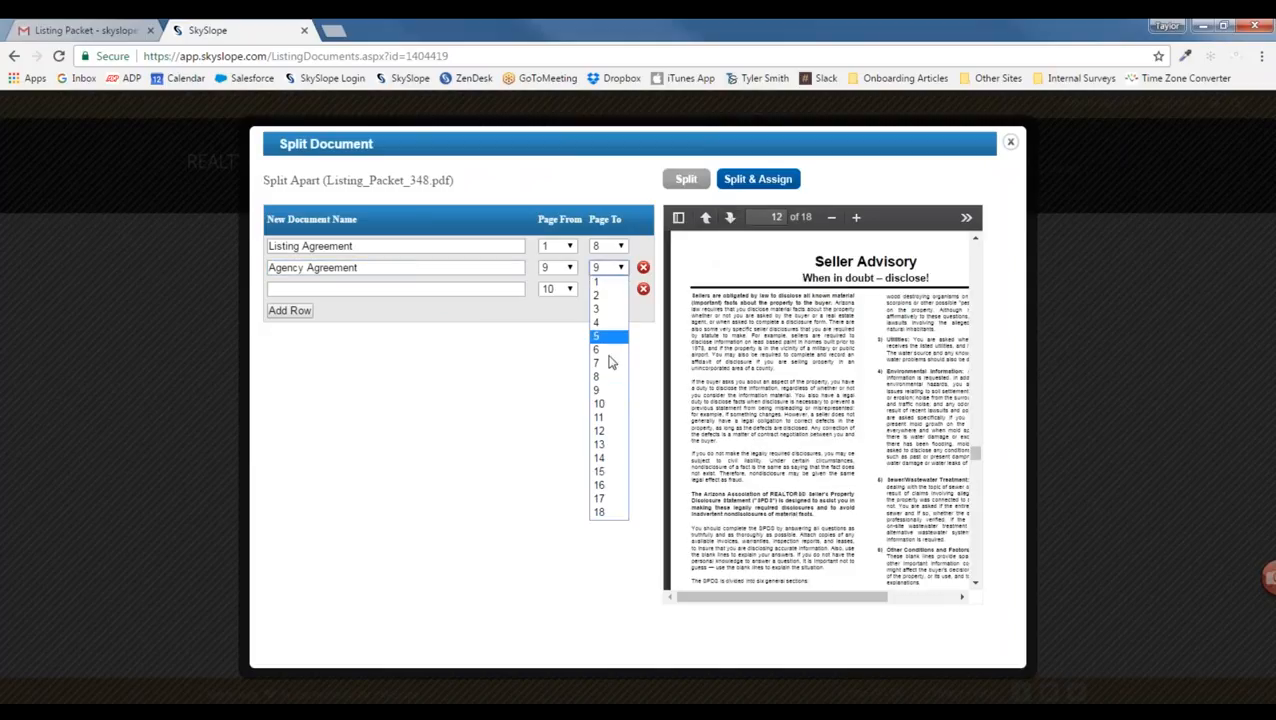
left_click(599, 417)
Step: Name the third part Sellers Advisory (page 12), then split and assign all parts to the checklist
left_click(412, 290)
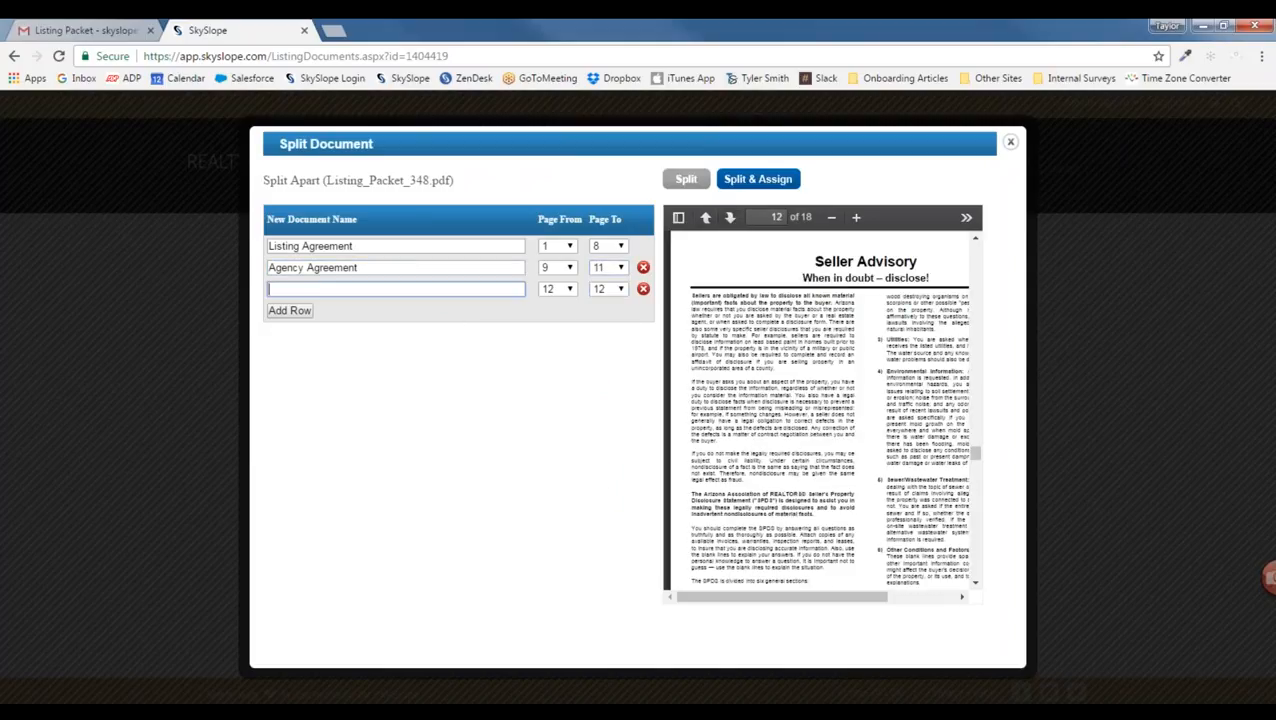
type("Sell")
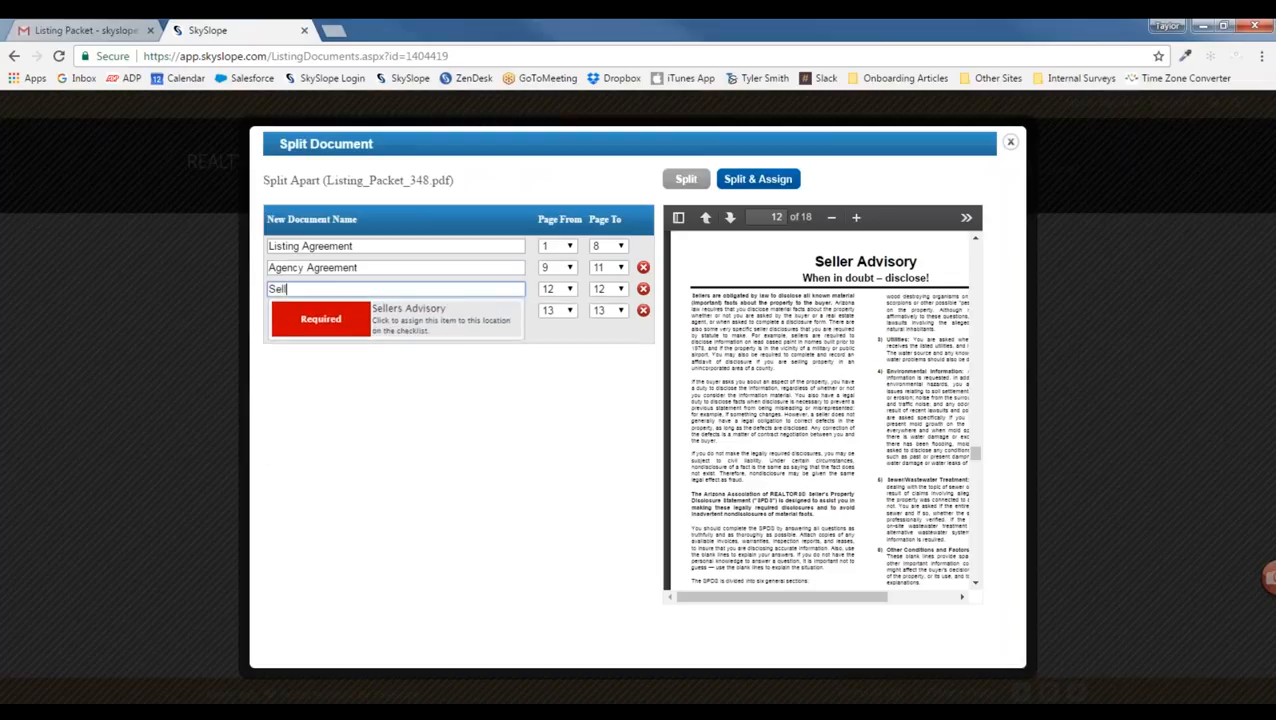
left_click(442, 308)
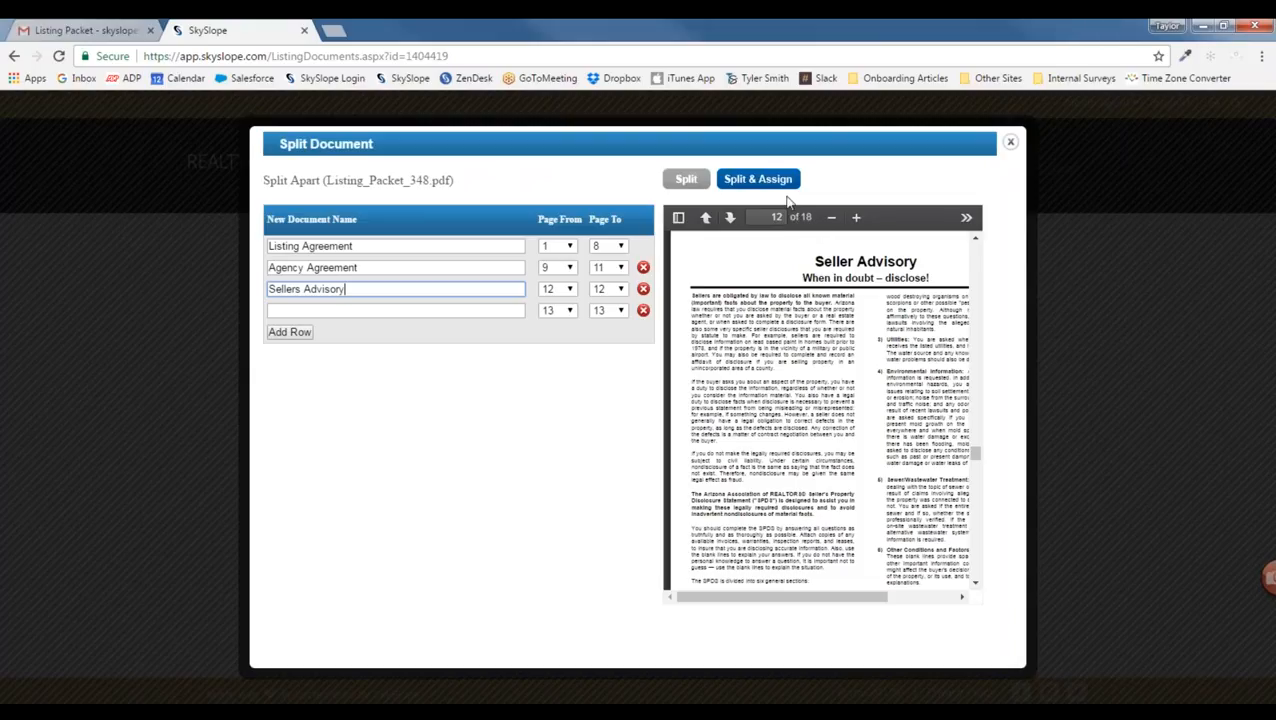
left_click(760, 184)
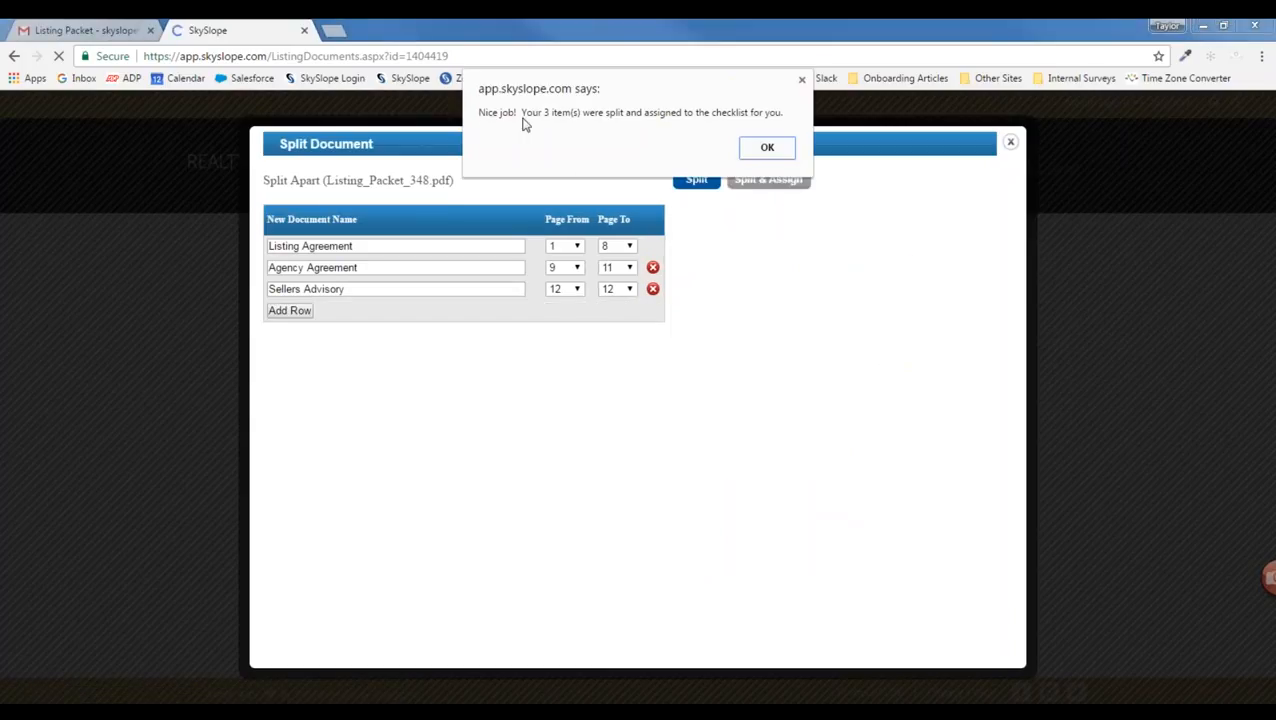
Step: Dismiss the split confirmation, then return to the Listing Packet email in Gmail
left_click(766, 146)
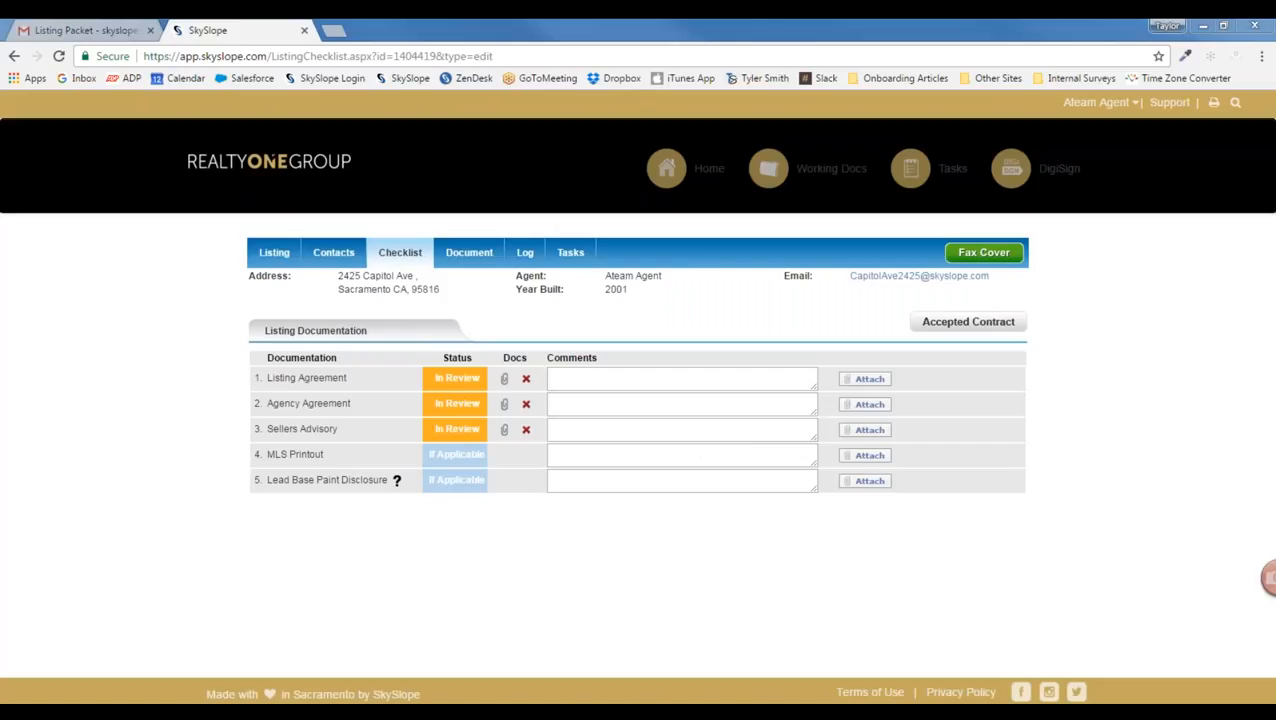
left_click_drag(547, 357, 599, 360)
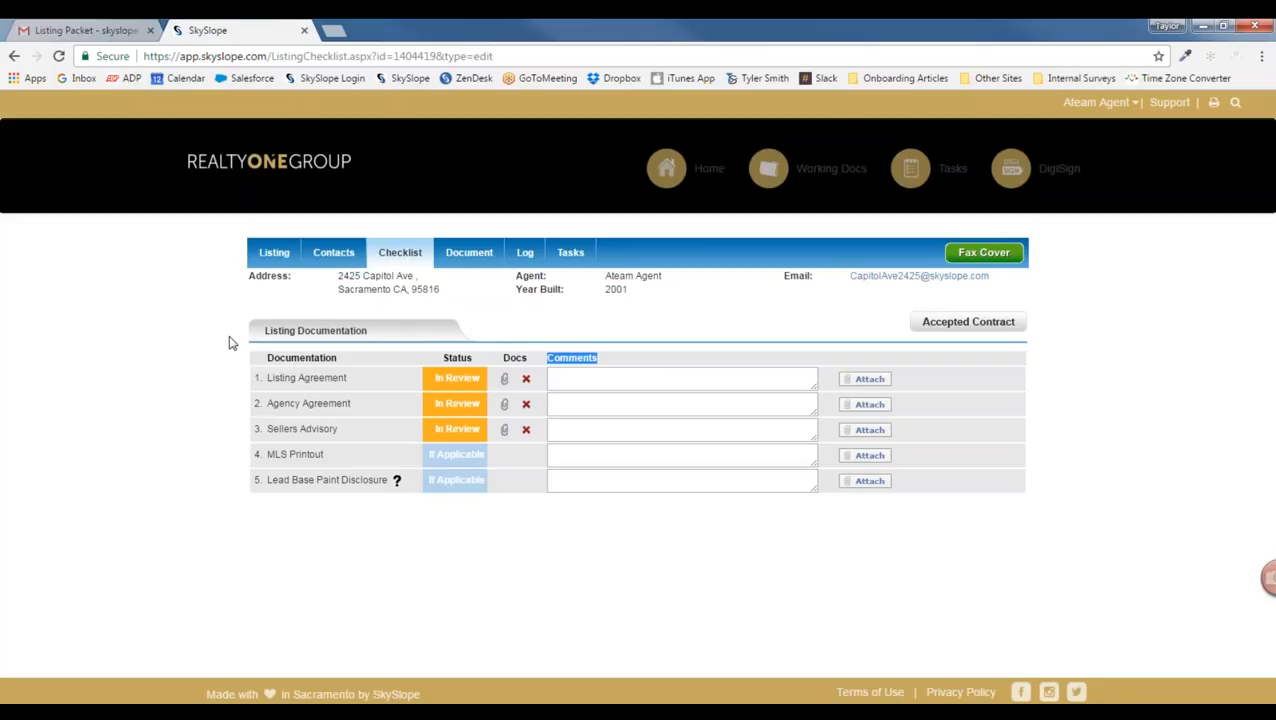
left_click(95, 31)
Step: Read the Checklist Reviewed email's note on the Listing Agreement's missing signature, then reopen SkySlope's Documents list
left_click(187, 158)
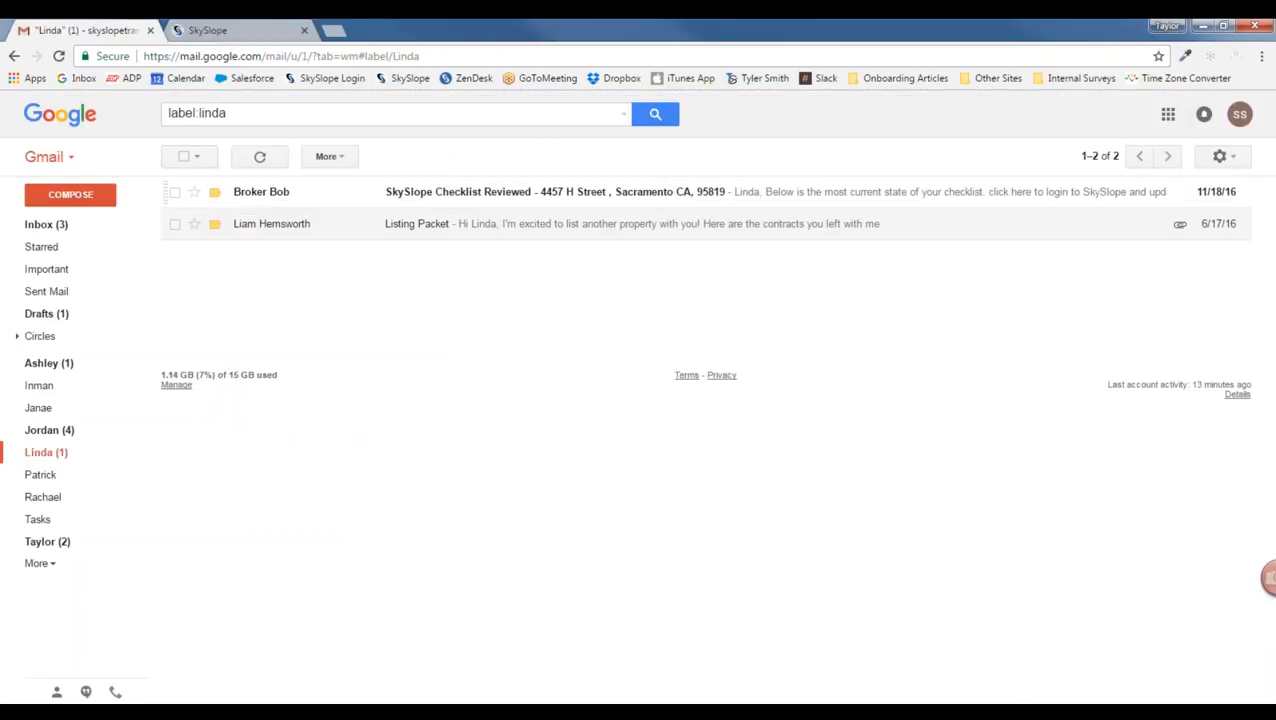
mouse_move(238, 196)
left_click(561, 199)
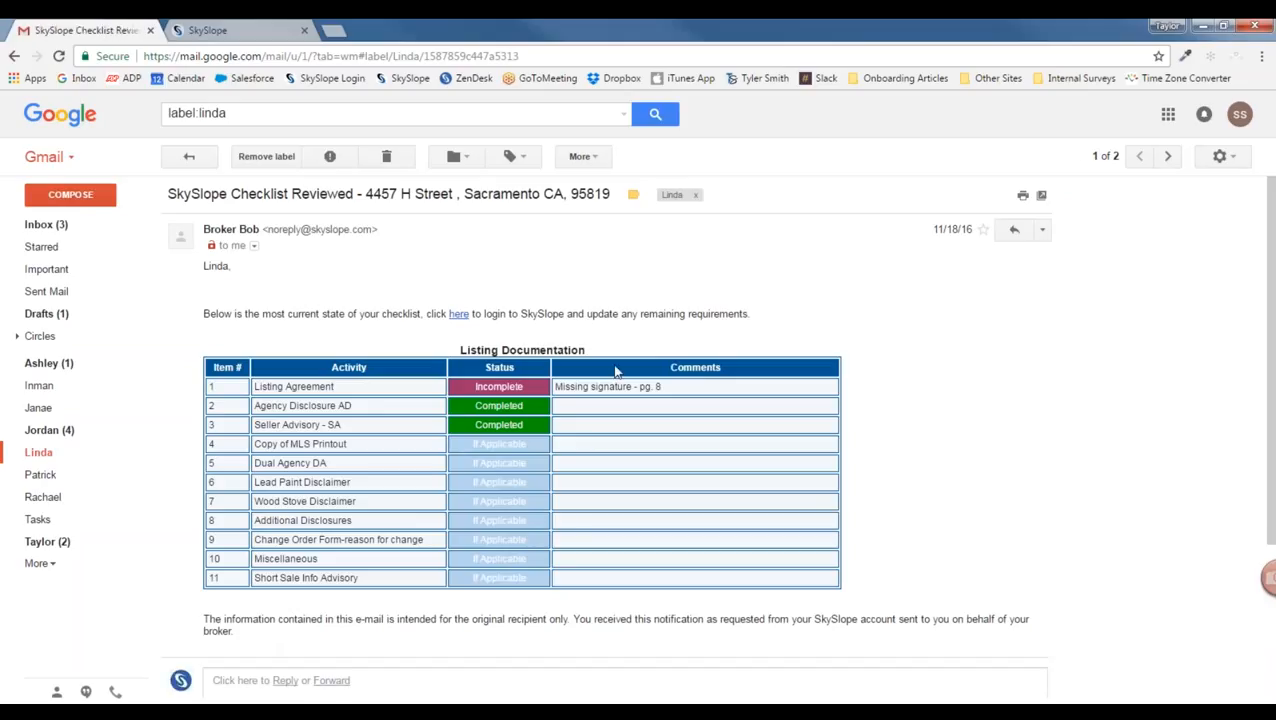
scroll(616, 371, "down", 1)
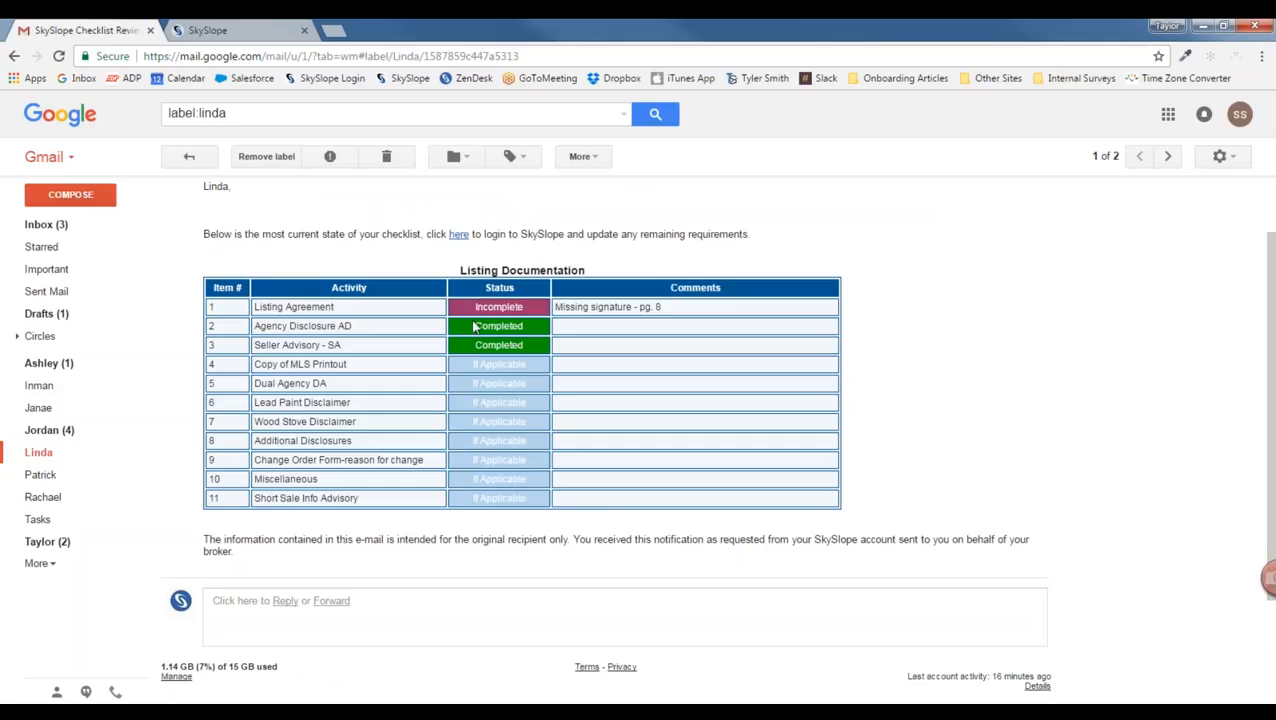
scroll(477, 340, "up", 1)
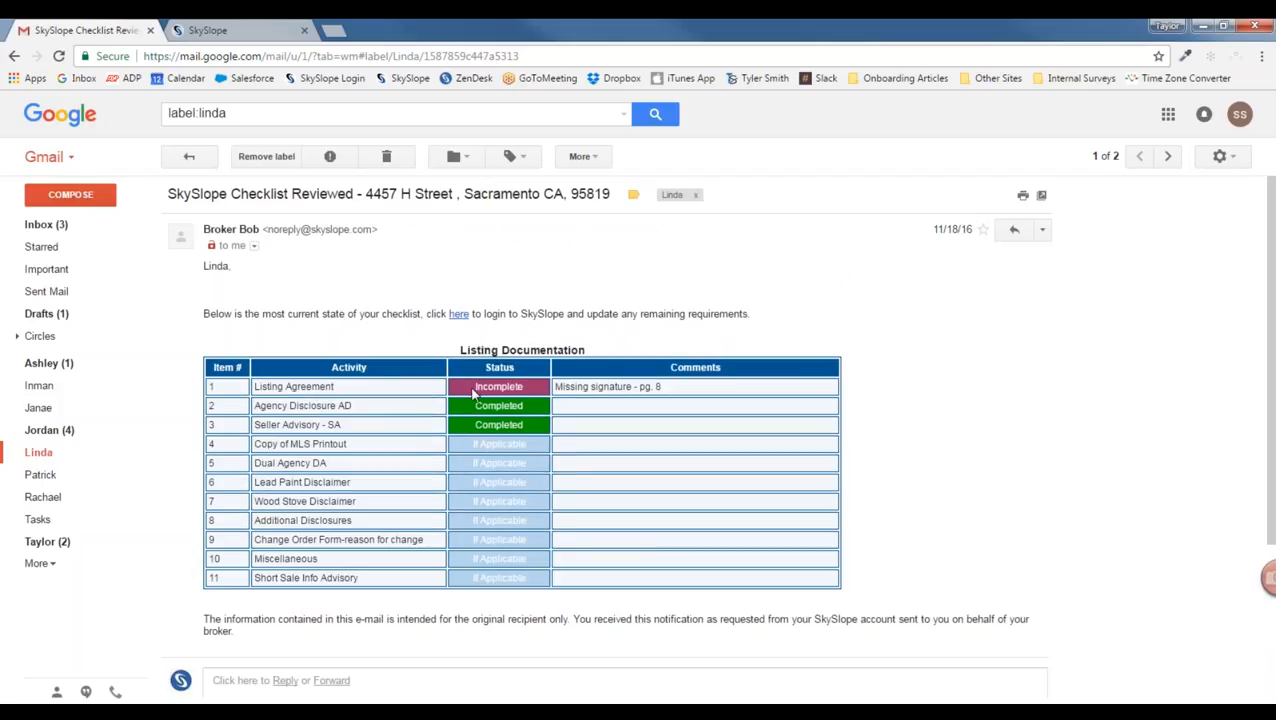
left_click_drag(471, 388, 666, 388)
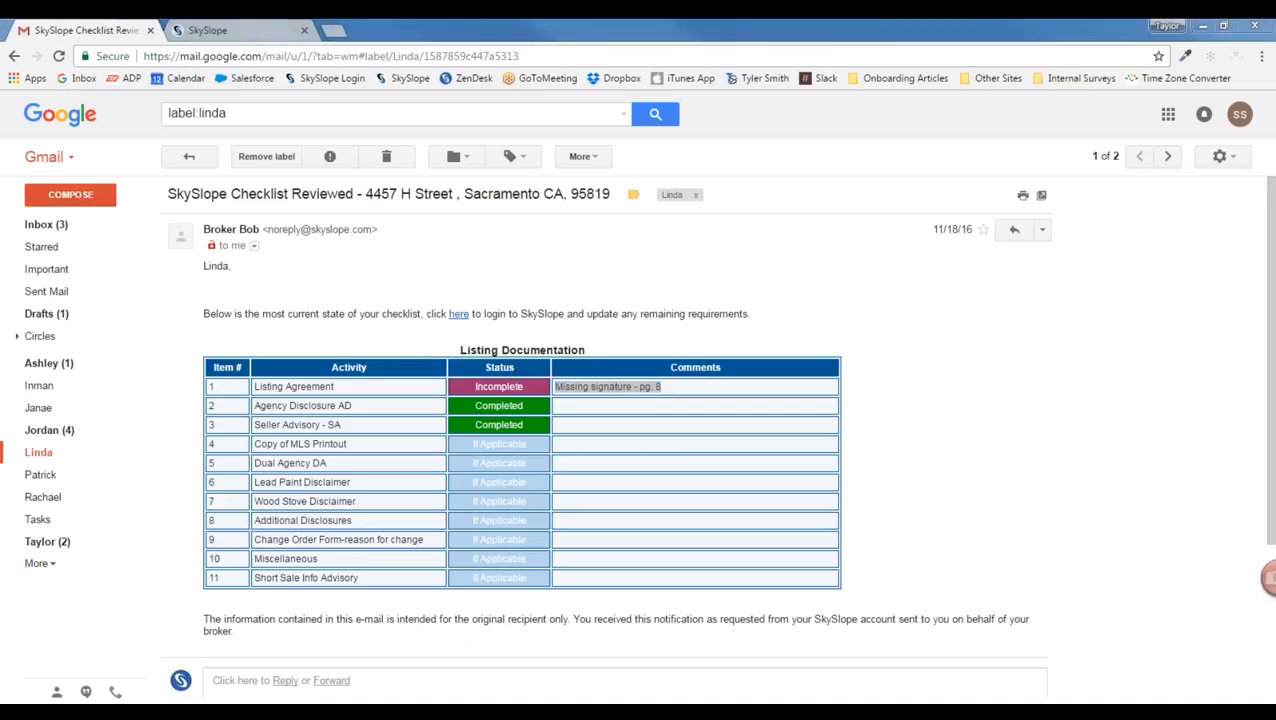
left_click(232, 28)
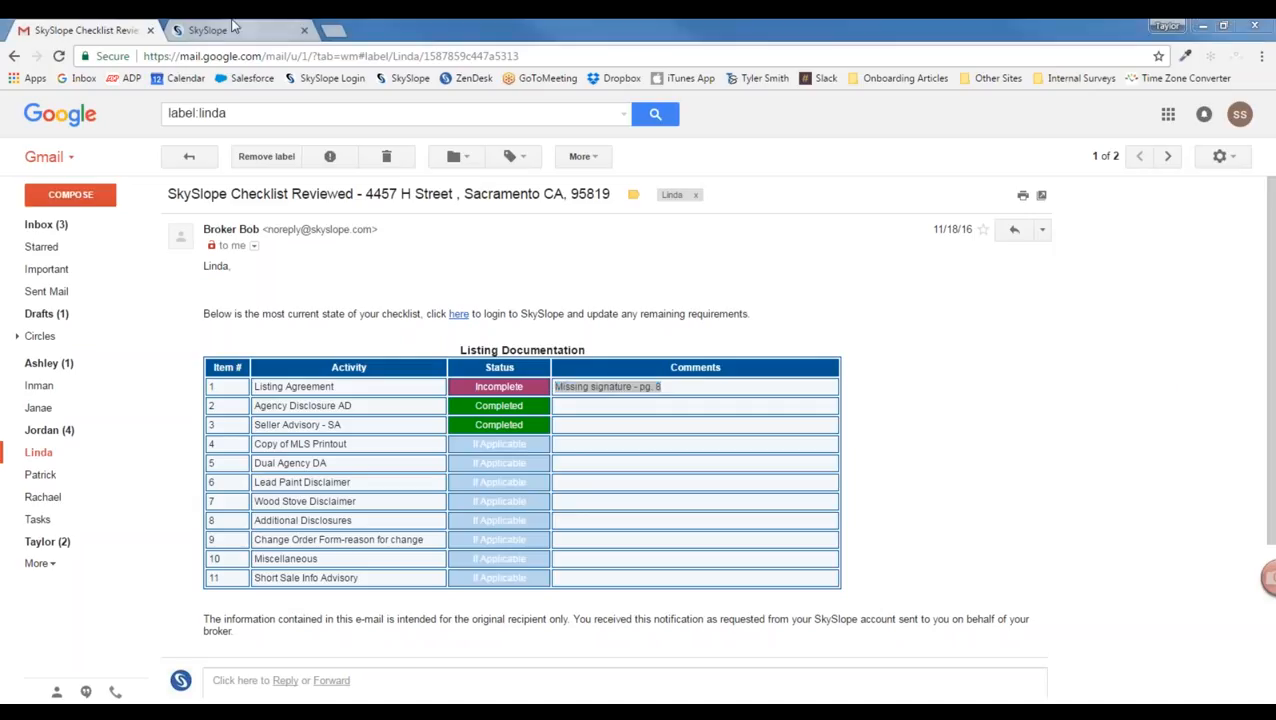
left_click(467, 250)
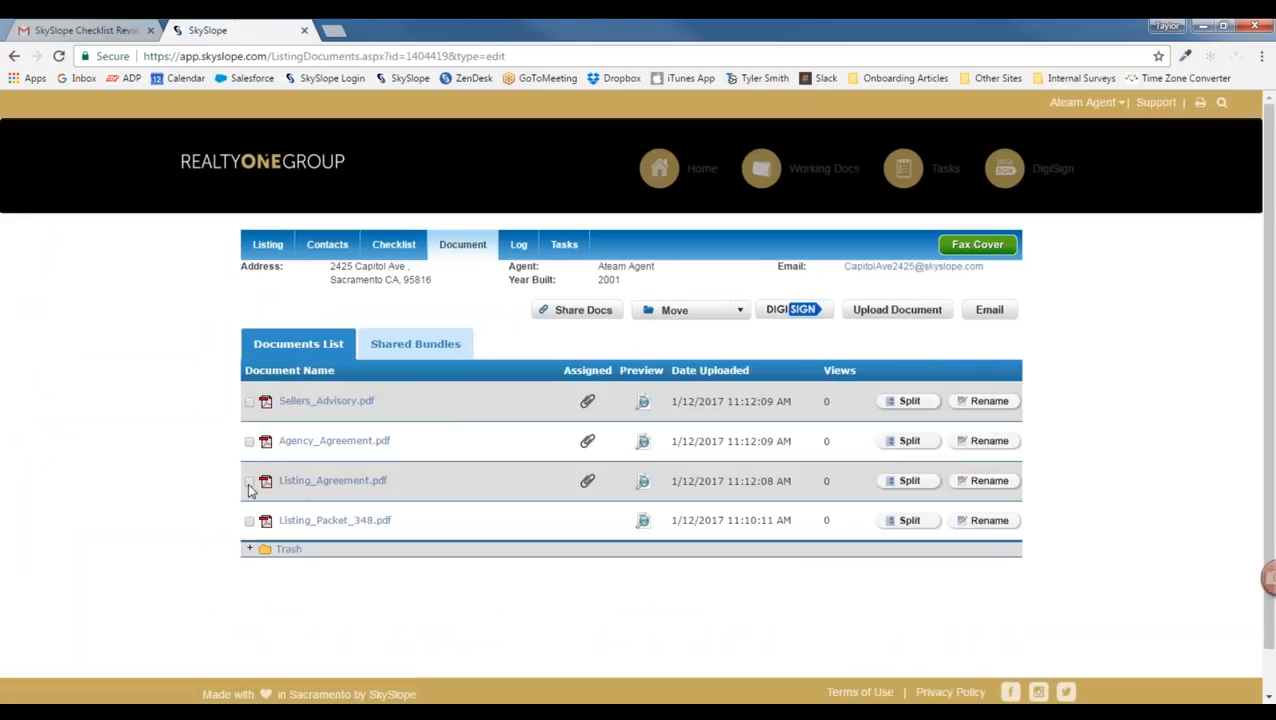
Step: Select Listing_Agreement.pdf, Agency_Agreement.pdf and Sellers_Advisory.pdf for sharing as a bundle
left_click(249, 481)
left_click(249, 441)
left_click(249, 401)
left_click(593, 312)
left_click(594, 189)
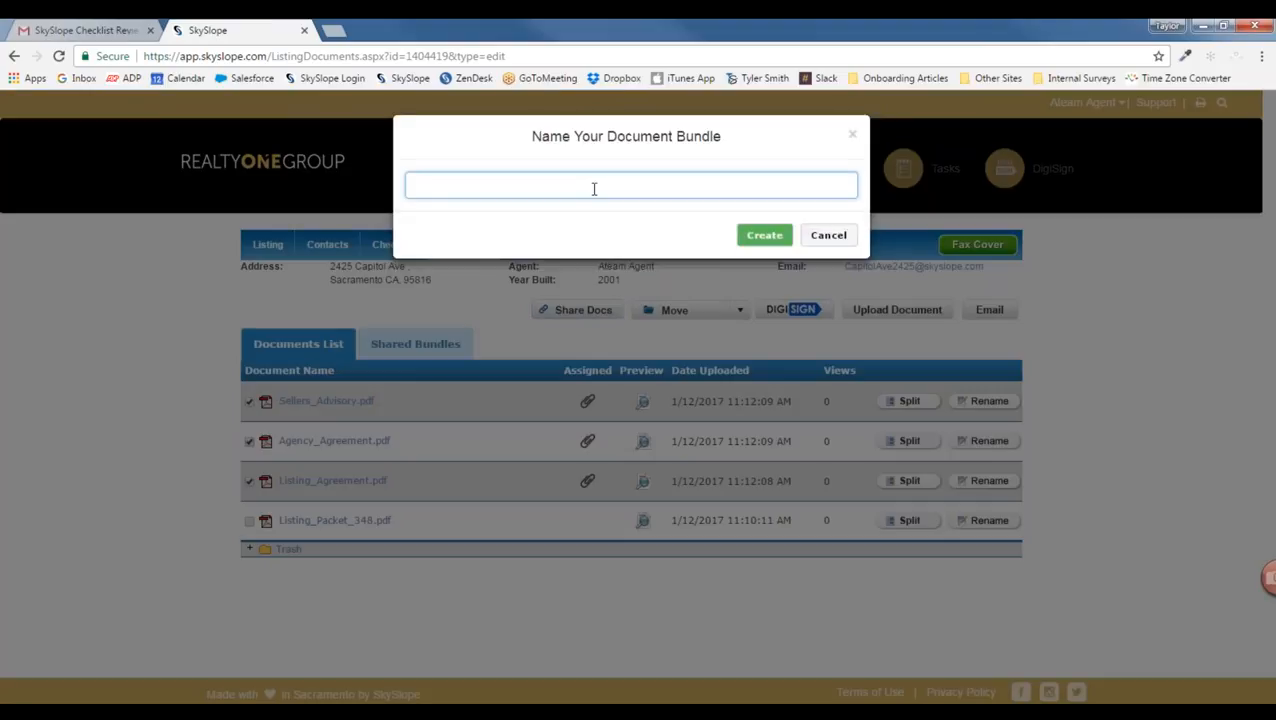
left_click(757, 236)
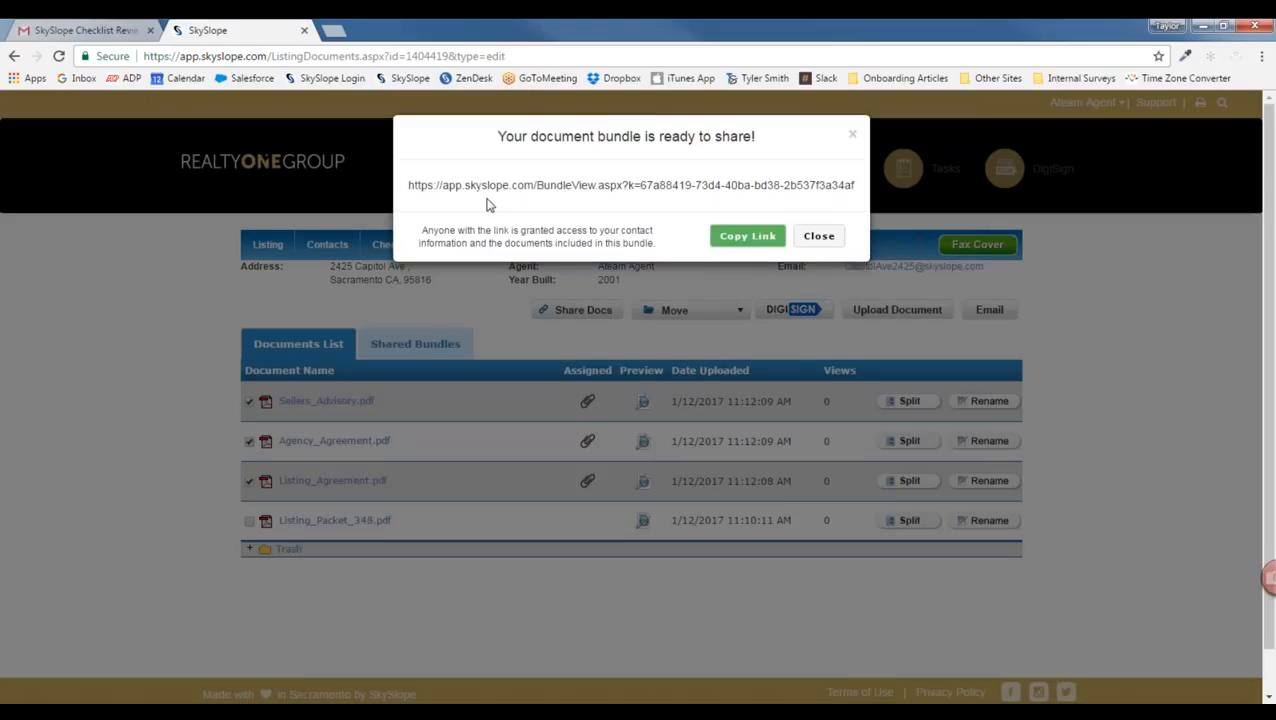
left_click(748, 236)
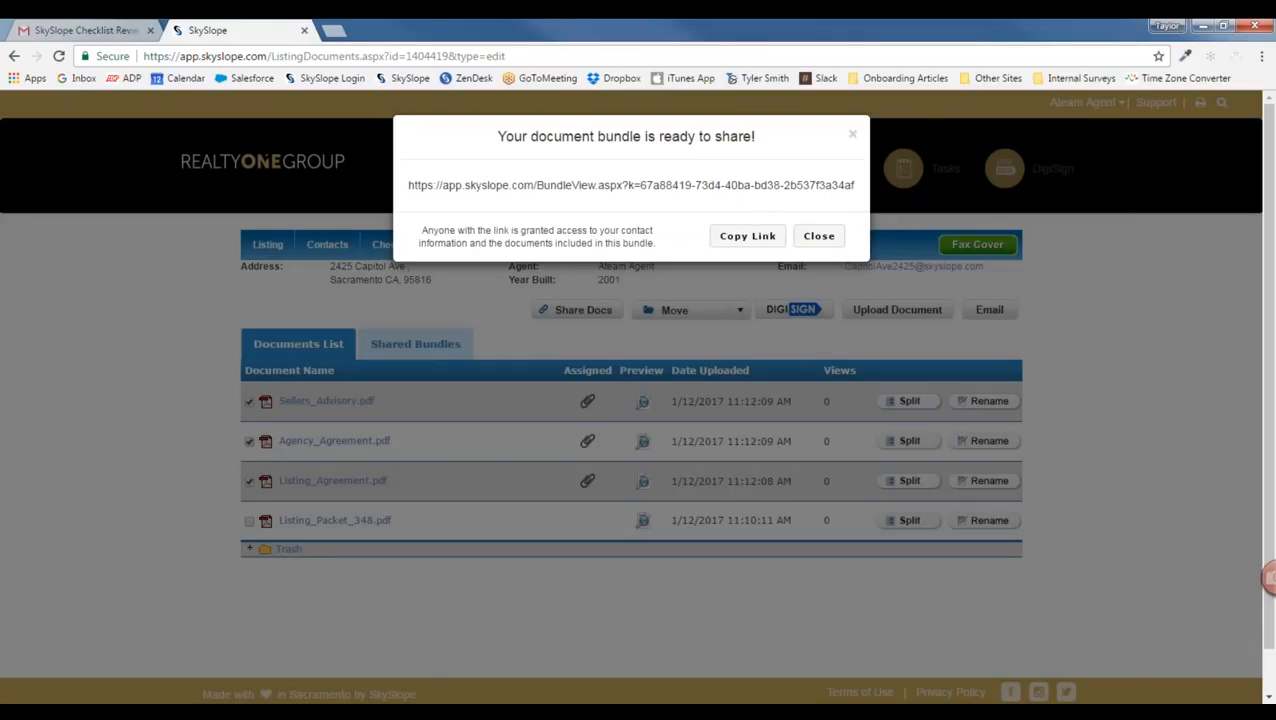
left_click(819, 238)
left_click(337, 30)
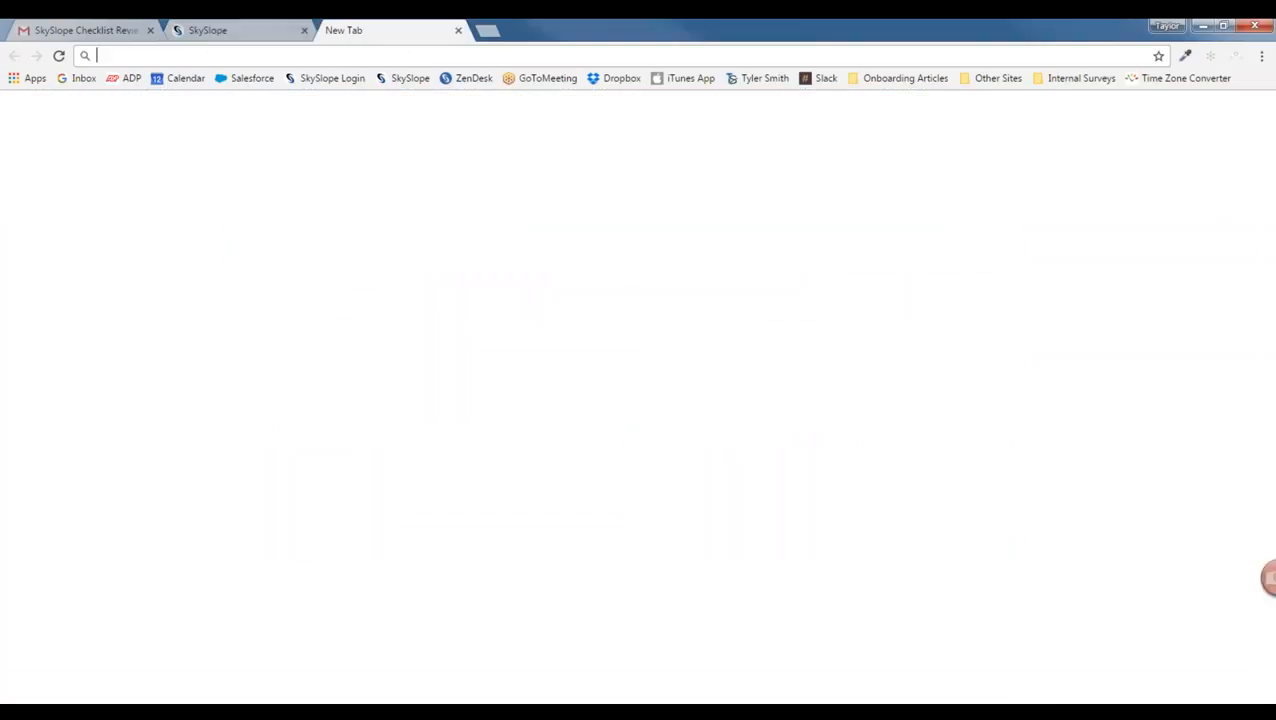
key("ctrl+v")
key("Return")
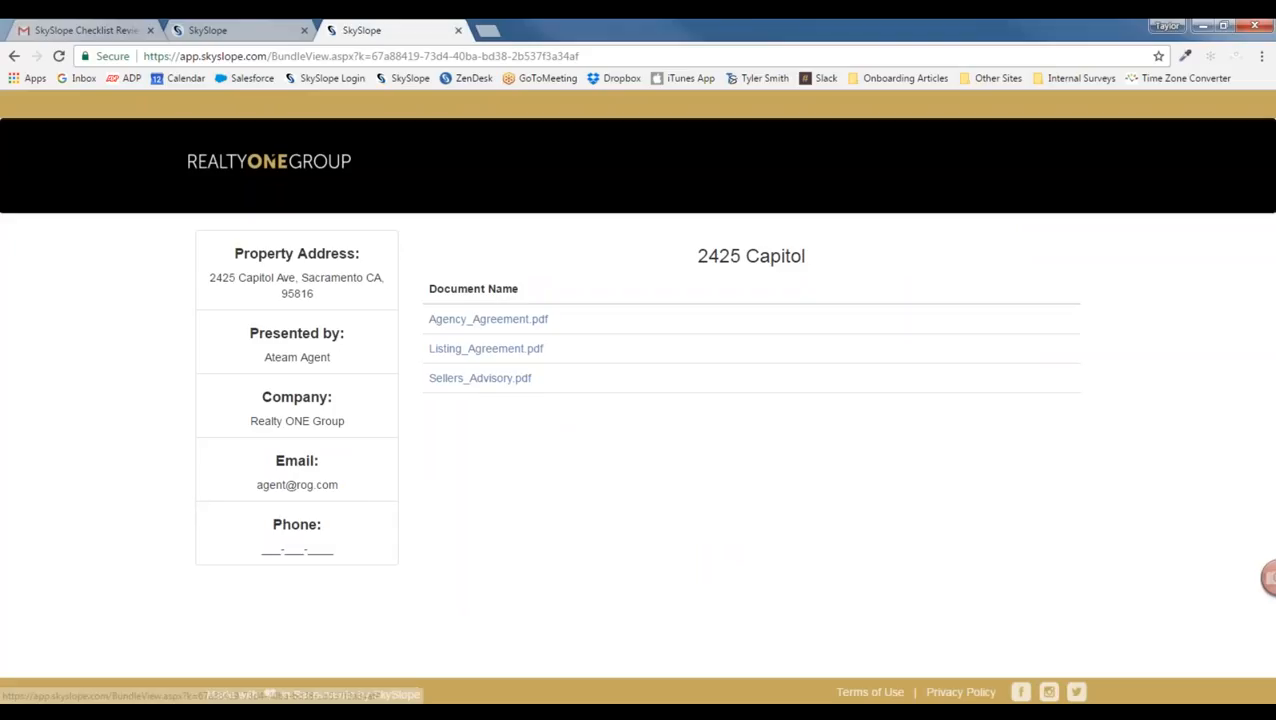
left_click(458, 30)
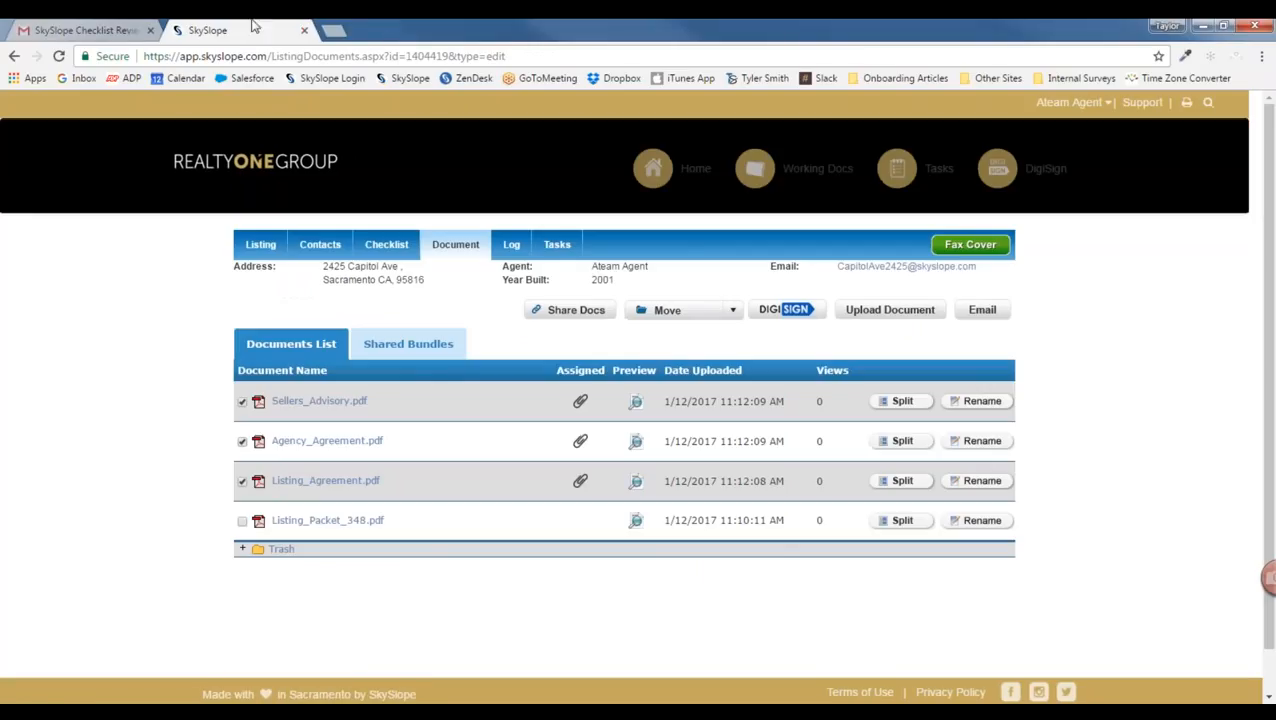
left_click(511, 247)
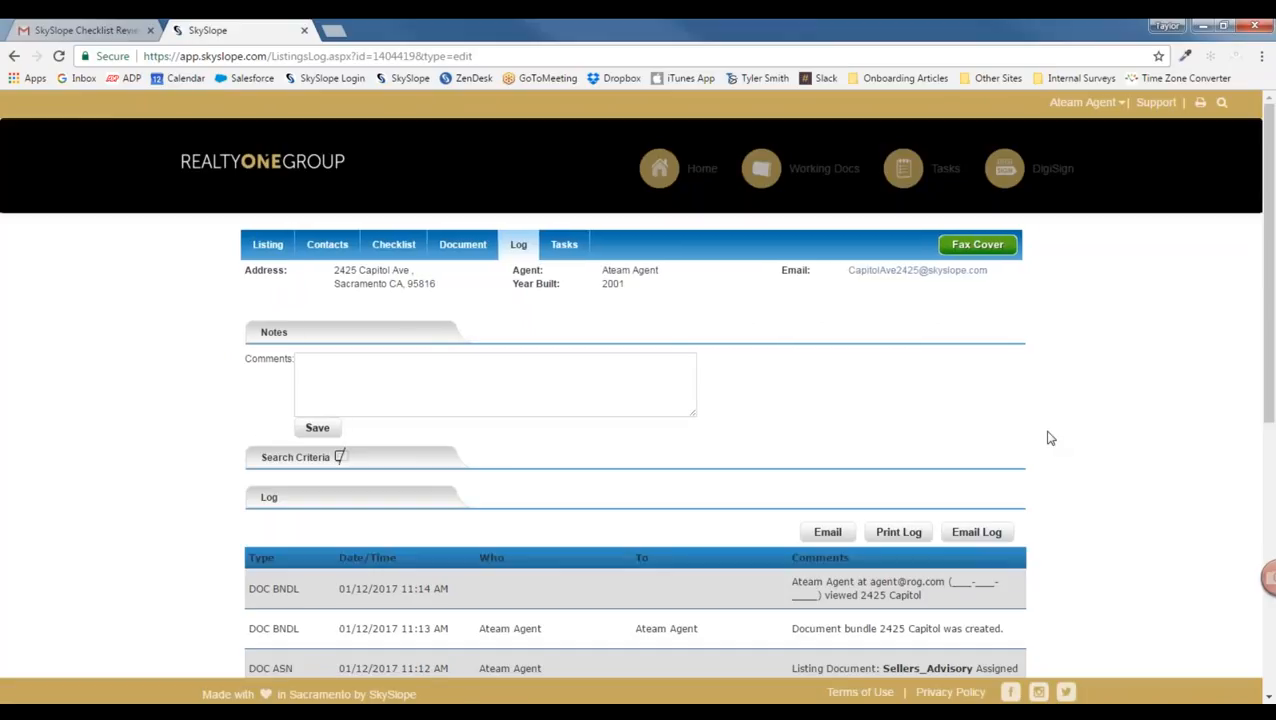
scroll(1050, 438, "down", 5)
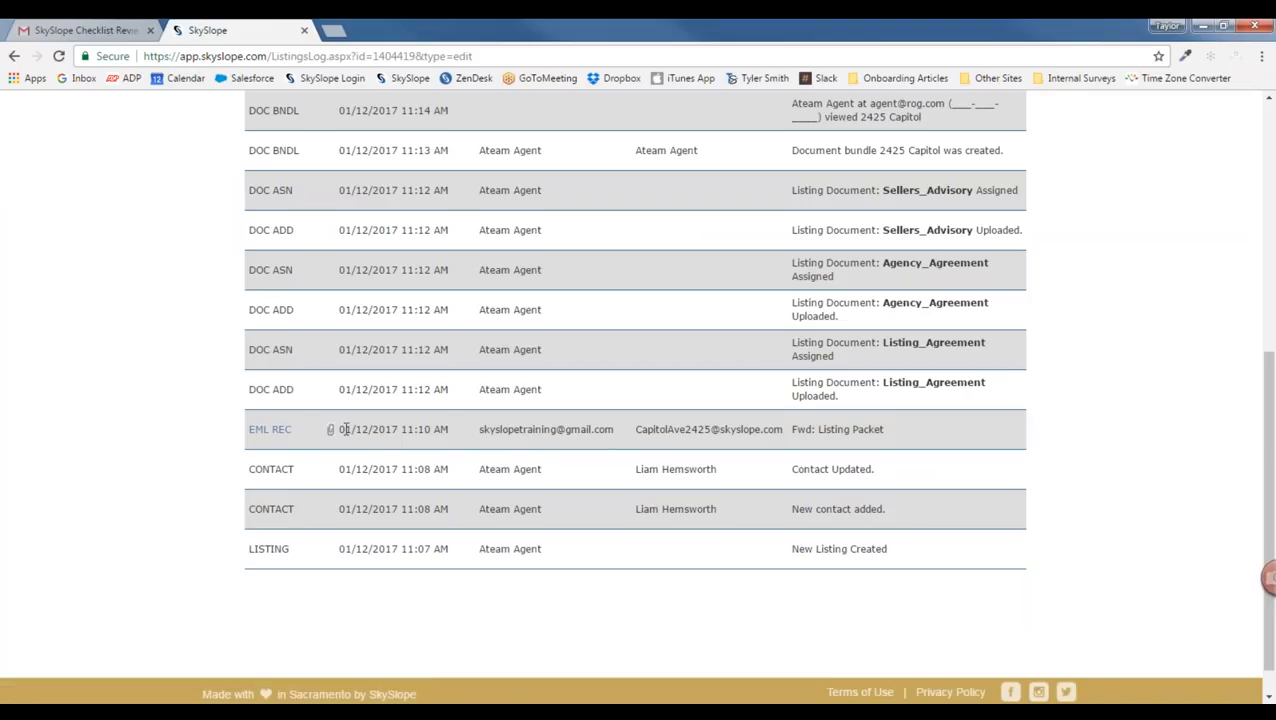
scroll(345, 429, "up", 3)
scroll(393, 458, "up", 1)
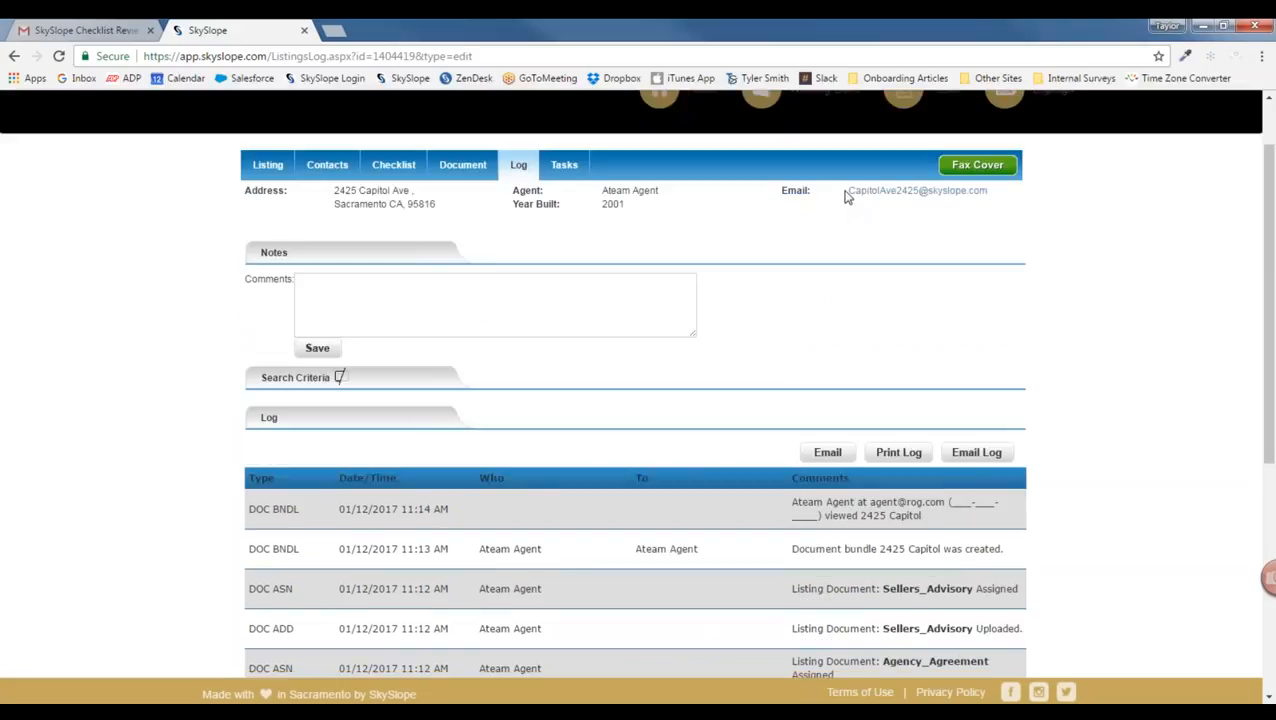
left_click_drag(845, 197, 990, 198)
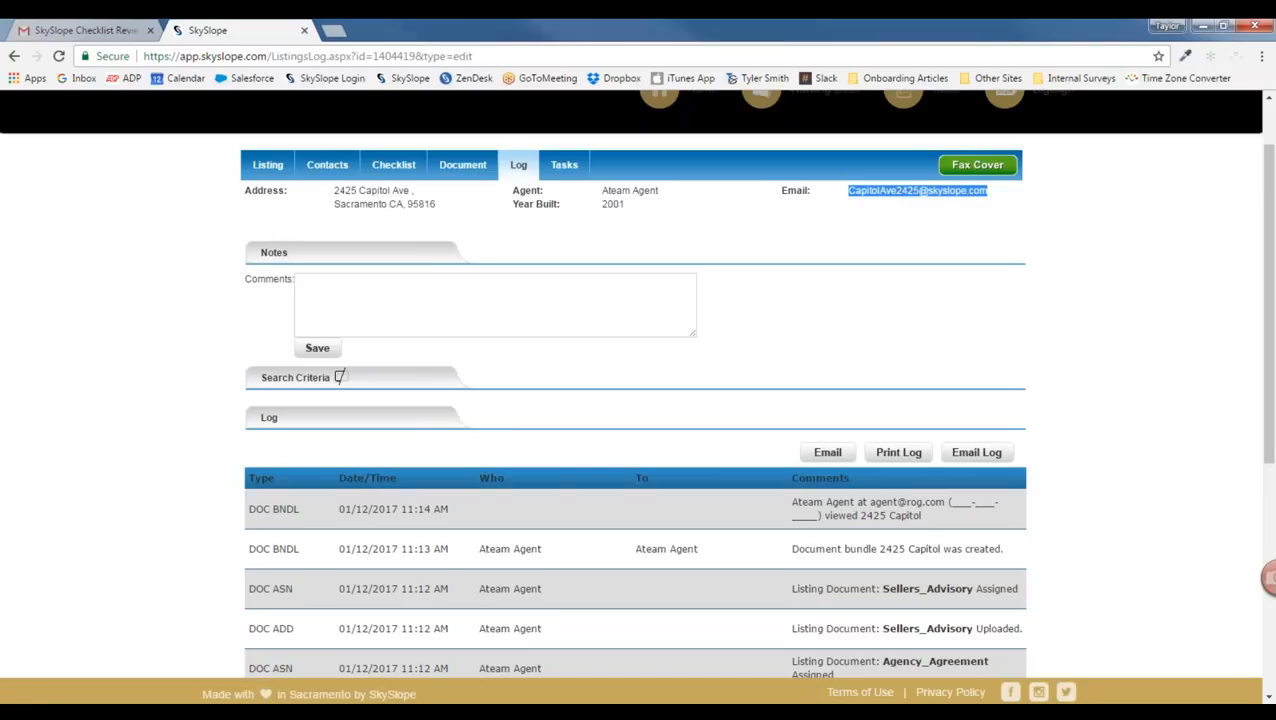
left_click(814, 253)
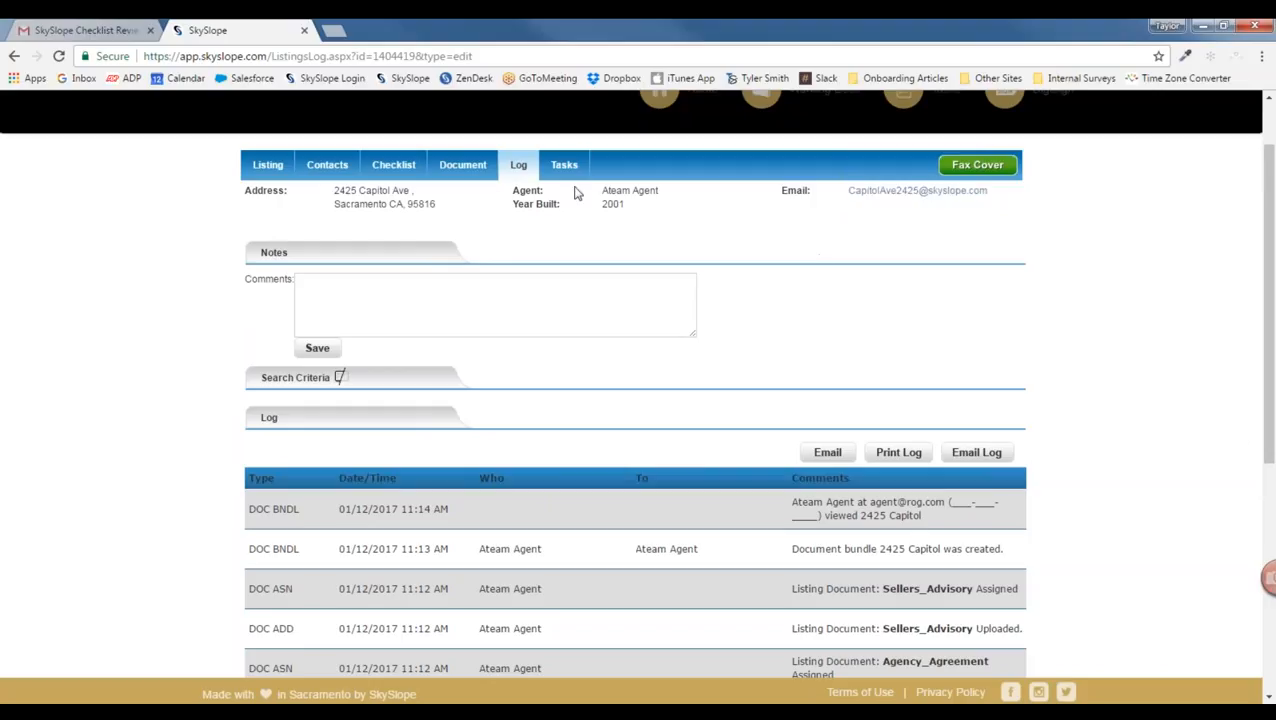
left_click(563, 168)
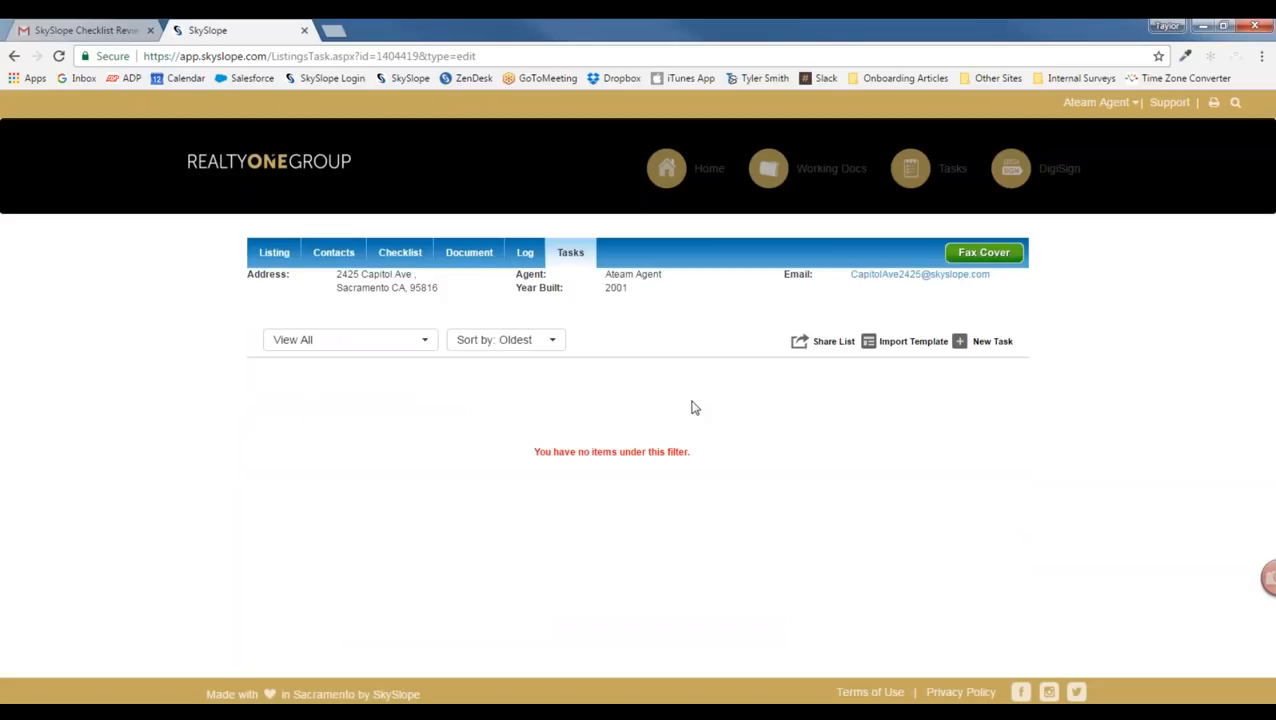
Step: Create the task 'Put up sale sign' due 5 days after Listing Date, save it, and tick it complete
left_click(992, 343)
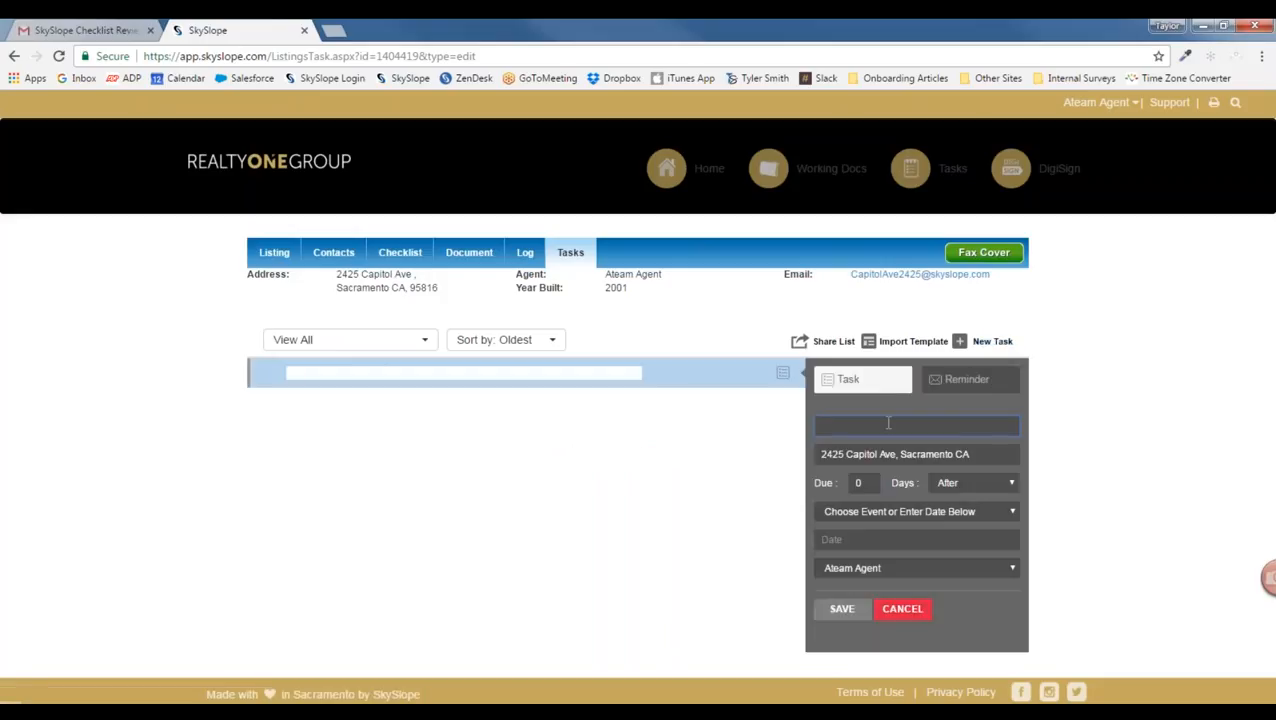
type("Put up sale sign")
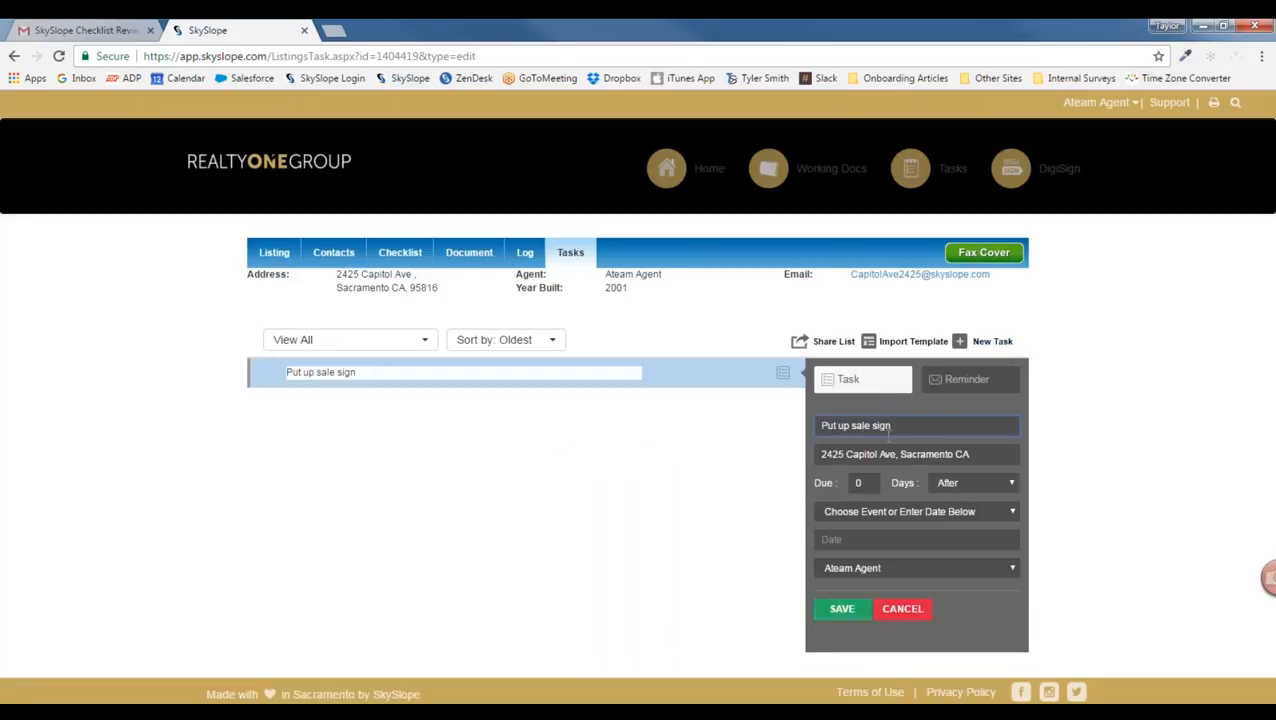
left_click(869, 511)
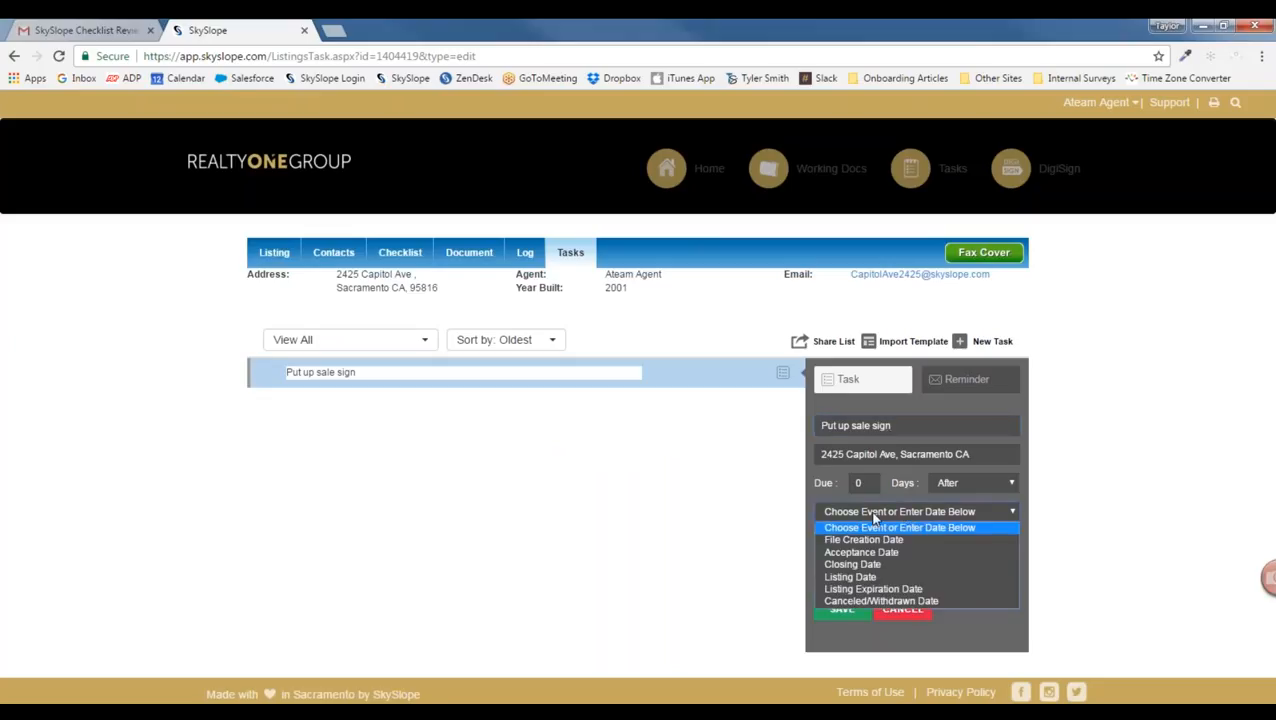
left_click(850, 578)
left_click(857, 482)
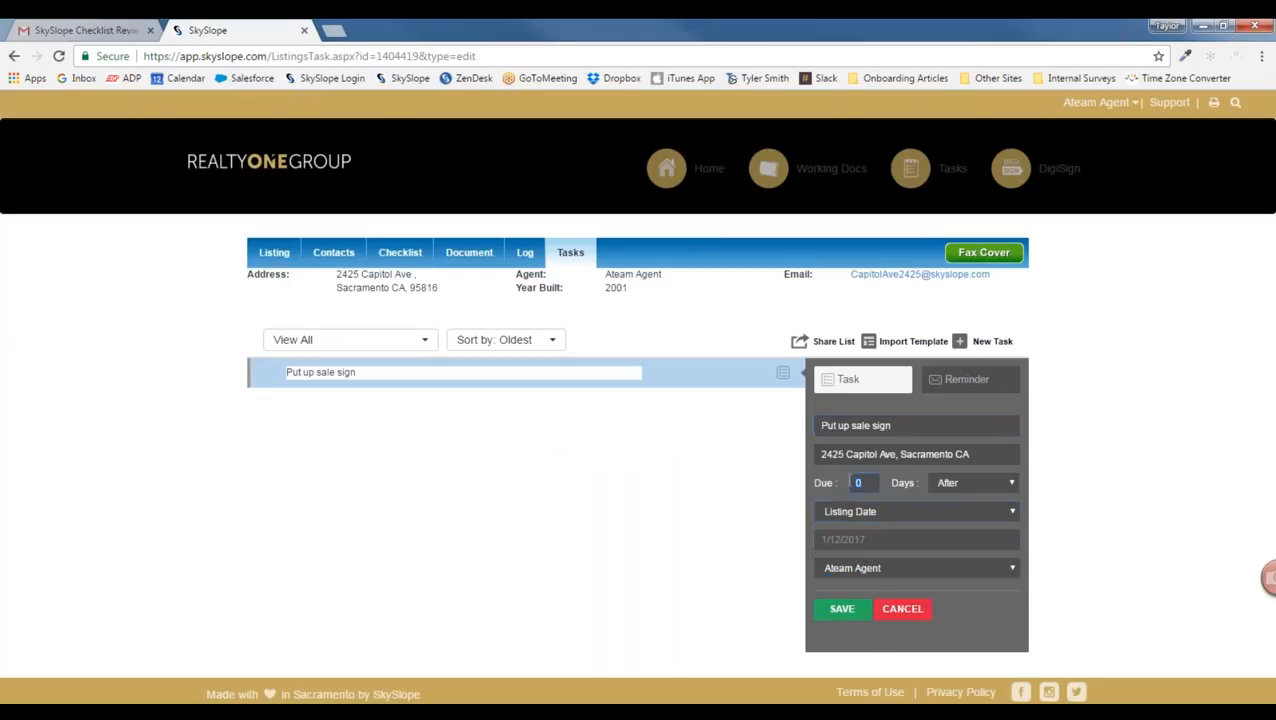
type("5")
left_click(845, 613)
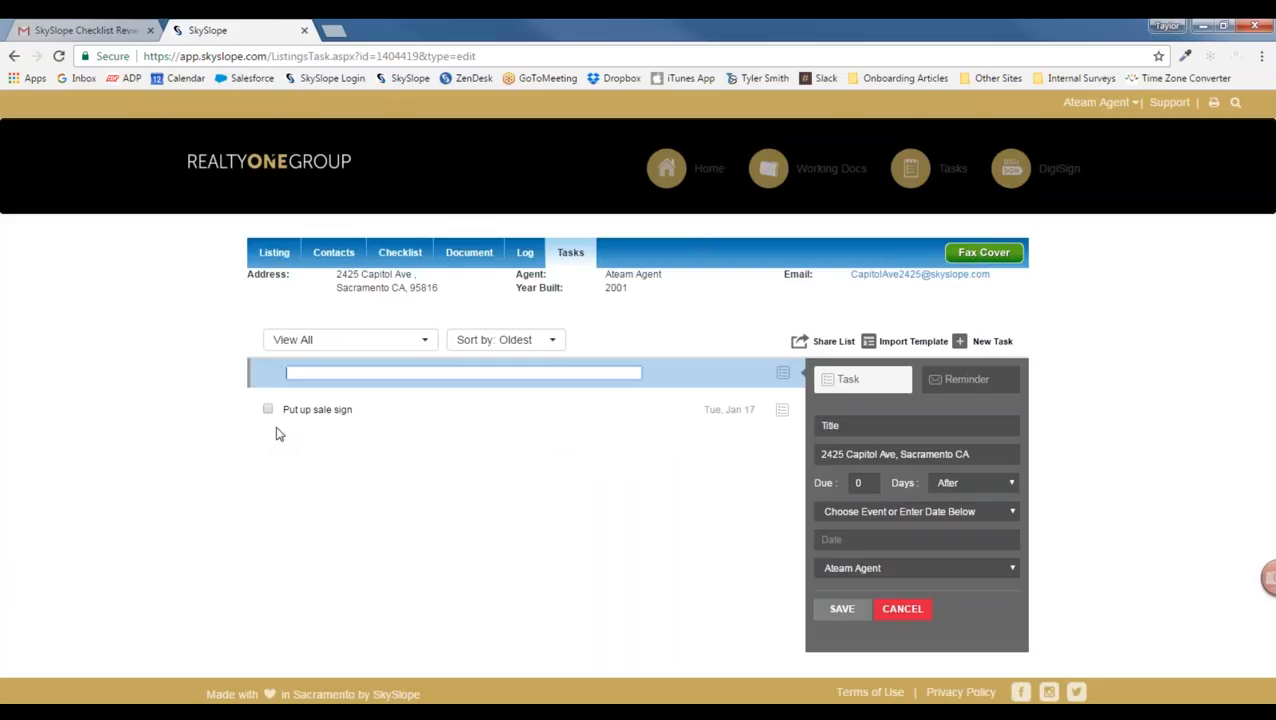
left_click(268, 410)
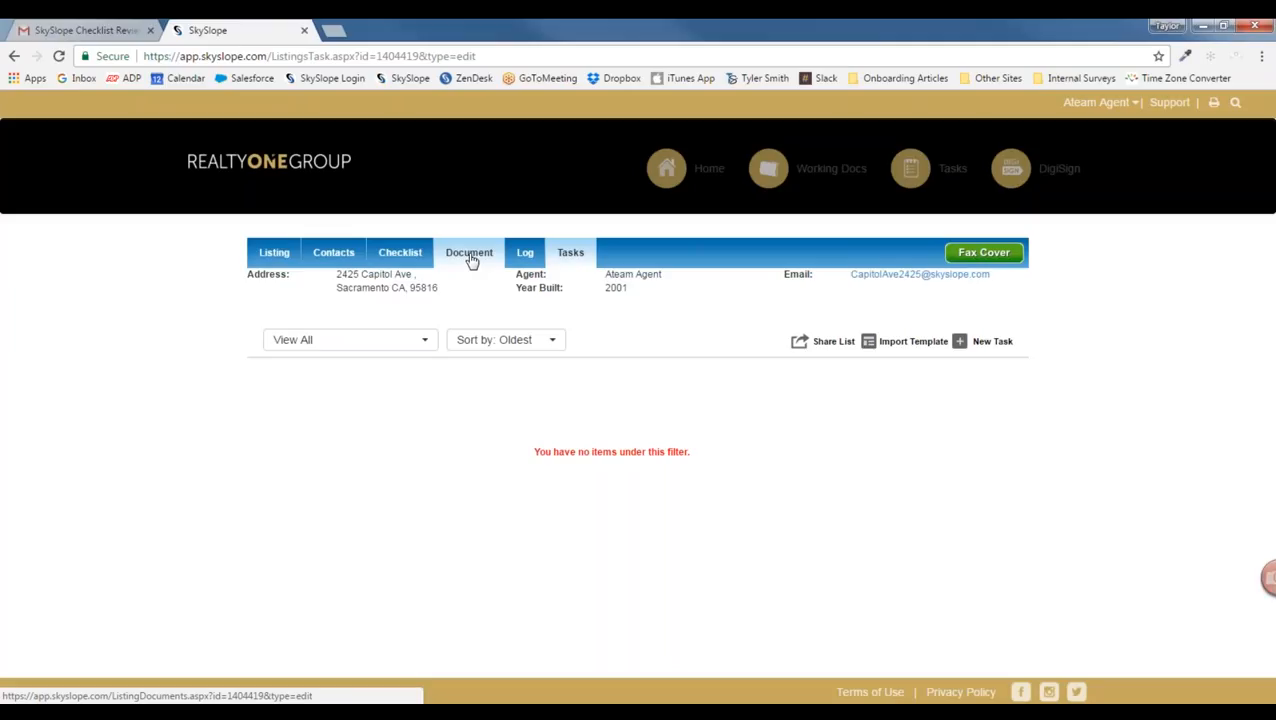
left_click(282, 171)
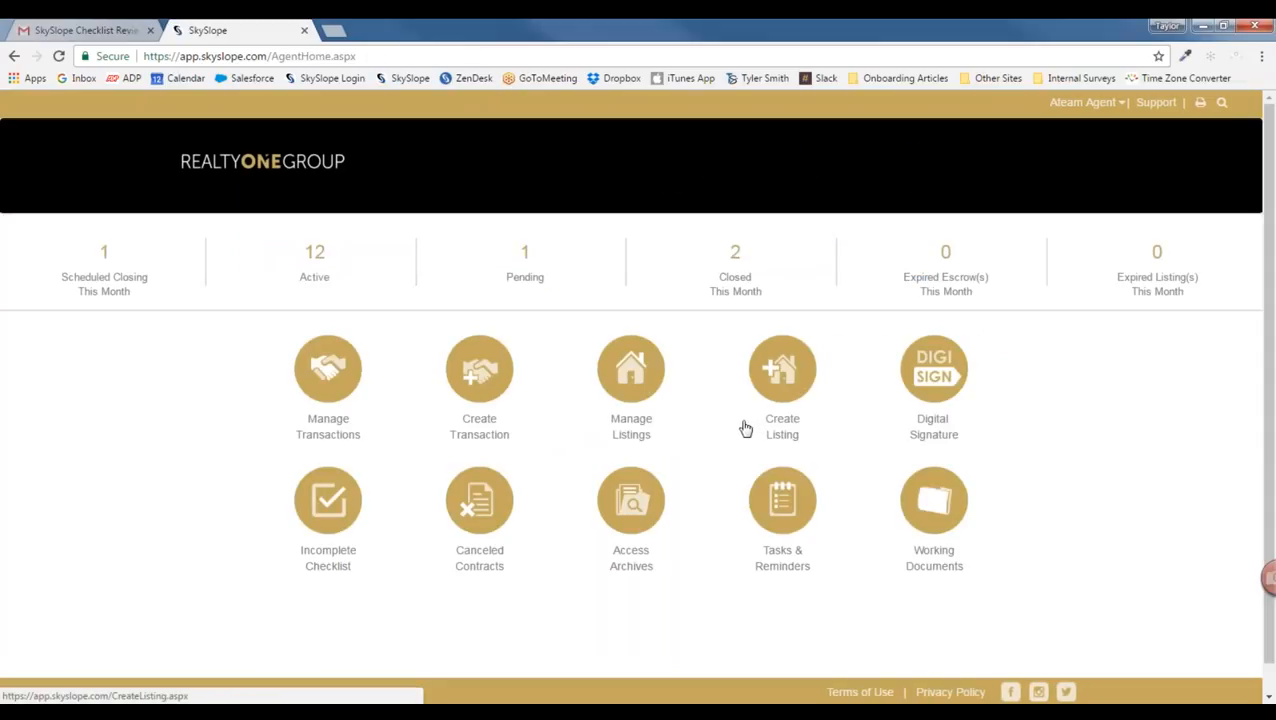
left_click(644, 365)
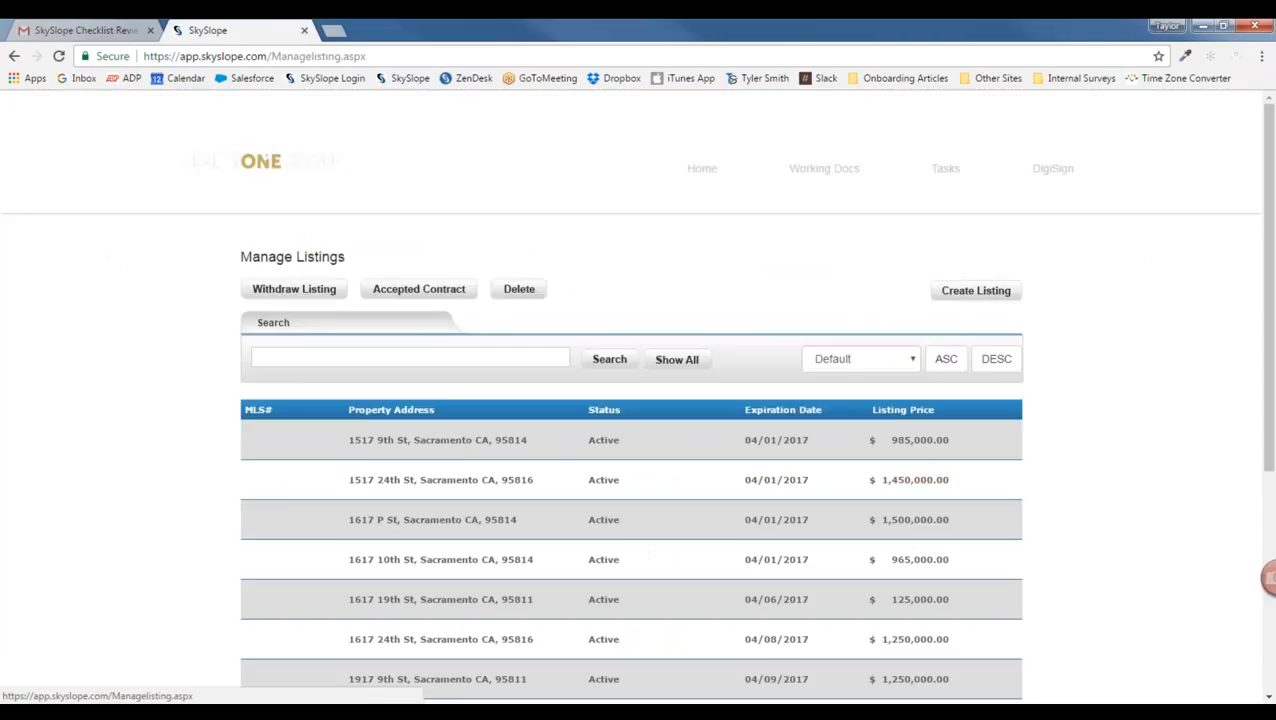
scroll(592, 421, "down", 1)
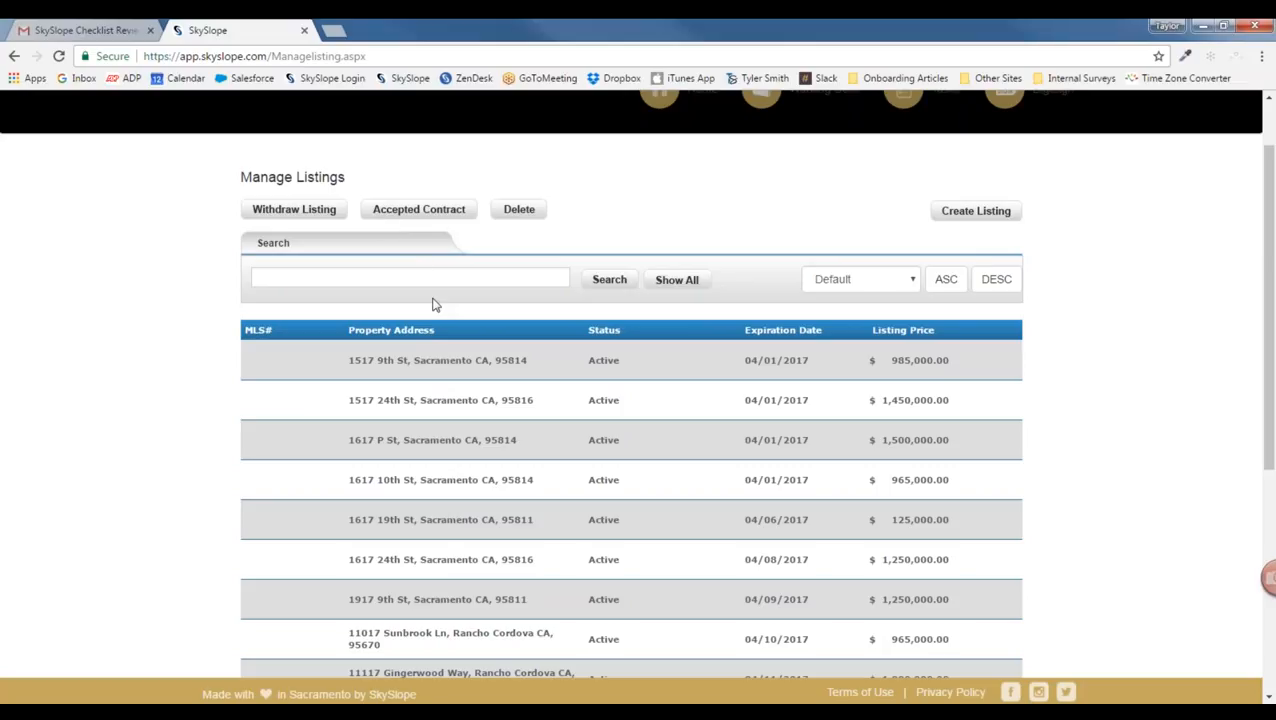
left_click(377, 368)
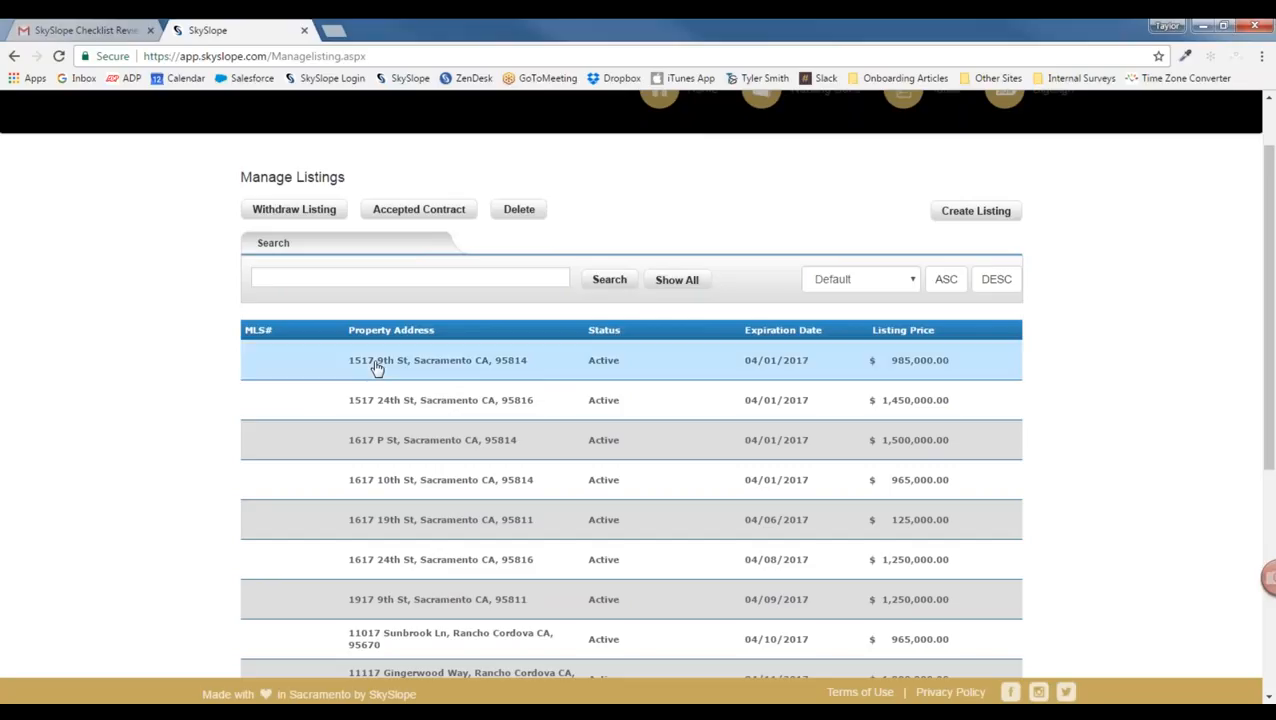
left_click(298, 215)
left_click(195, 165)
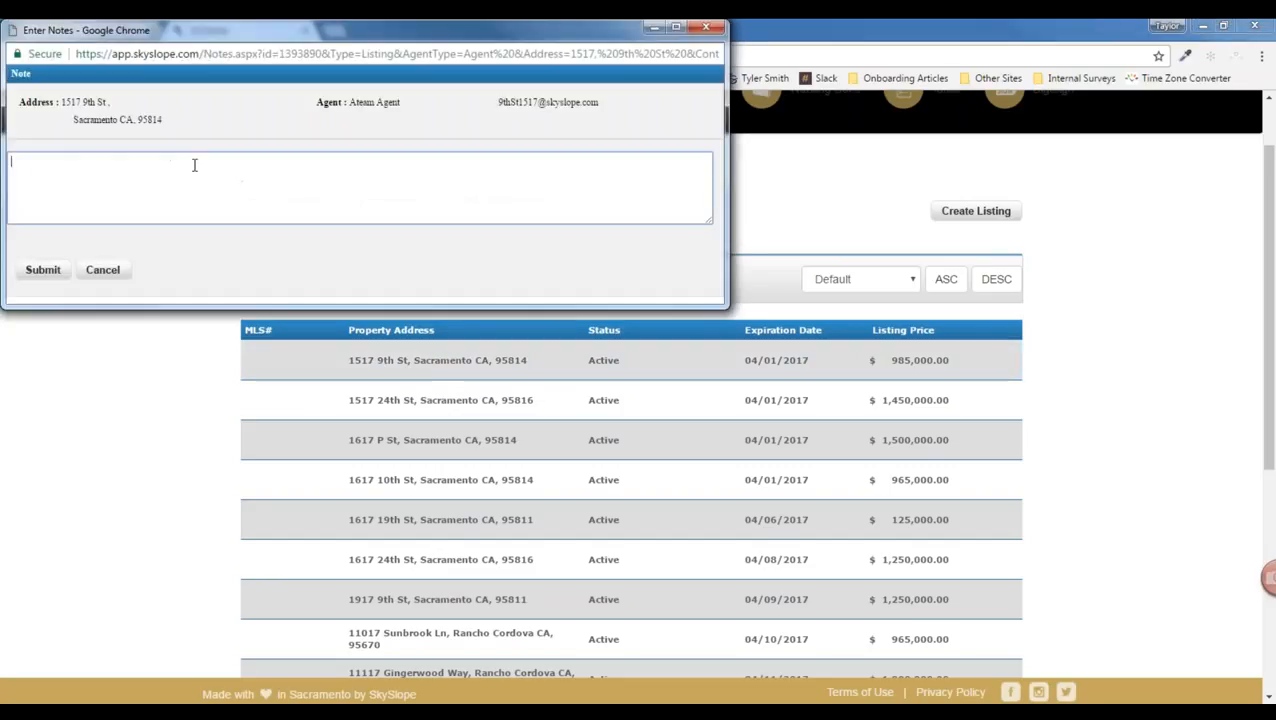
type("S")
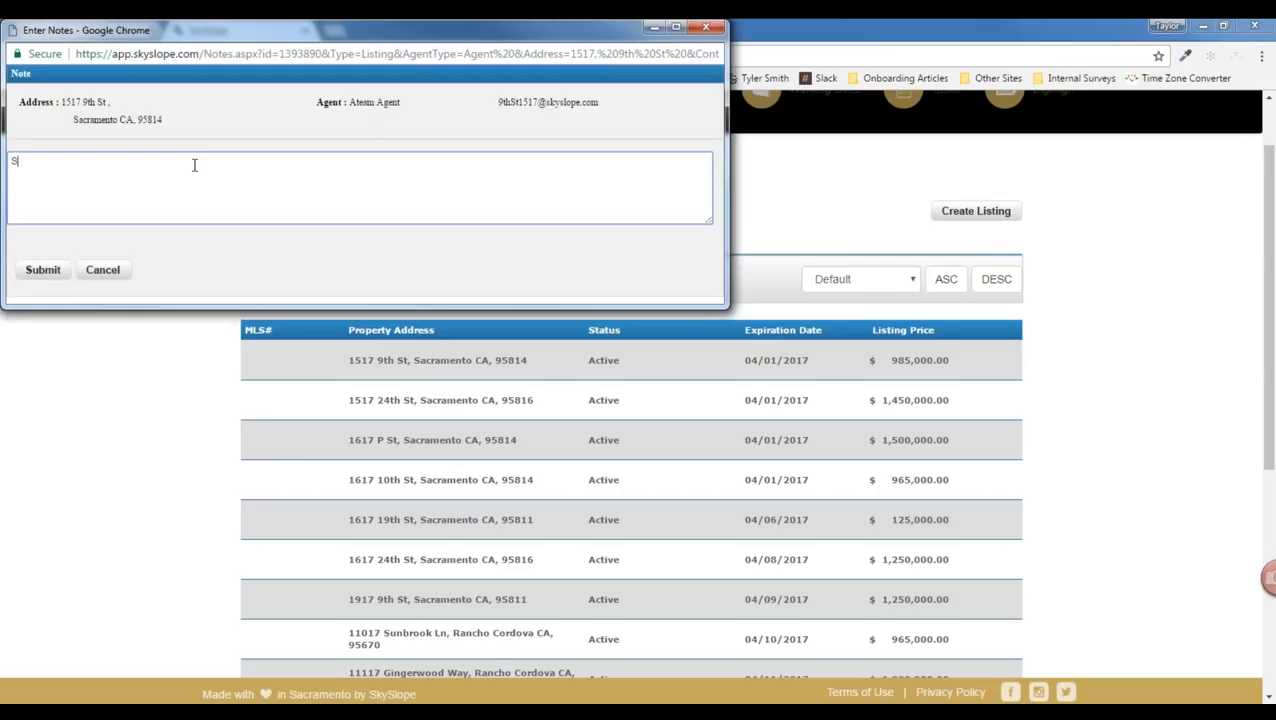
type("eller change mind.")
left_click(43, 270)
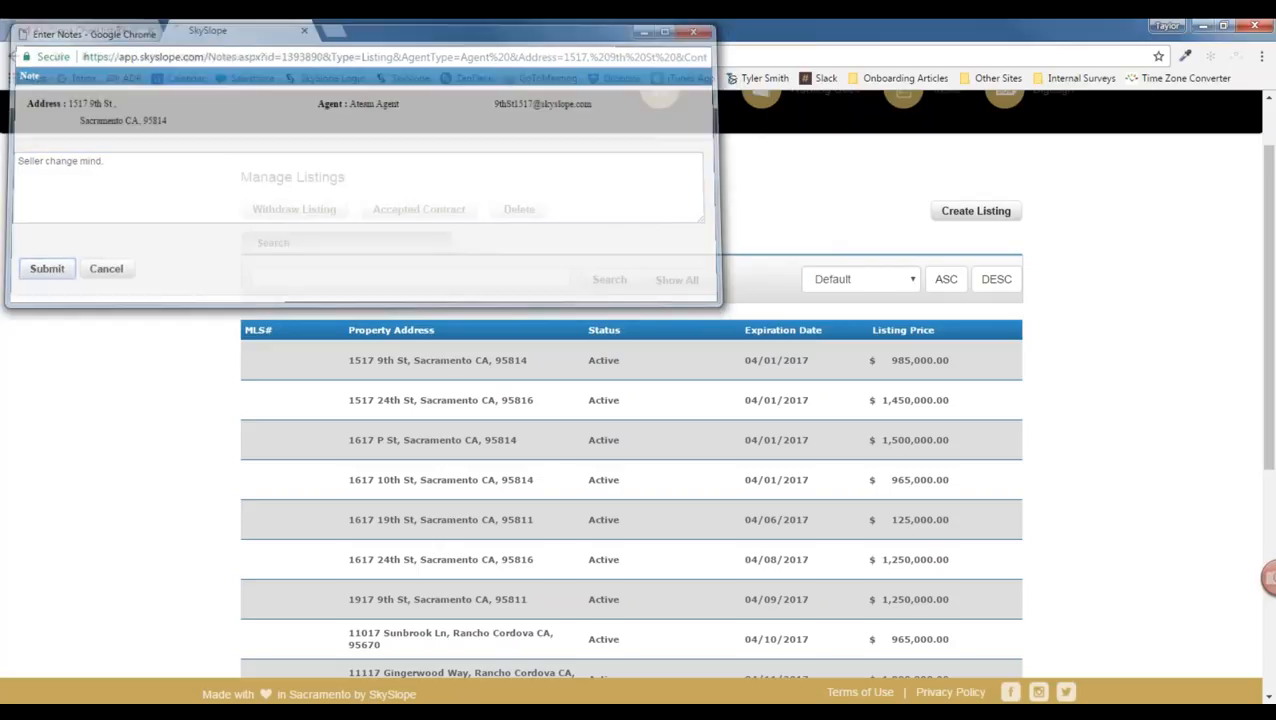
Step: Scroll down to the Canceled Listings Pending Approval section to confirm the withdrawn listing
scroll(208, 362, "down", 2)
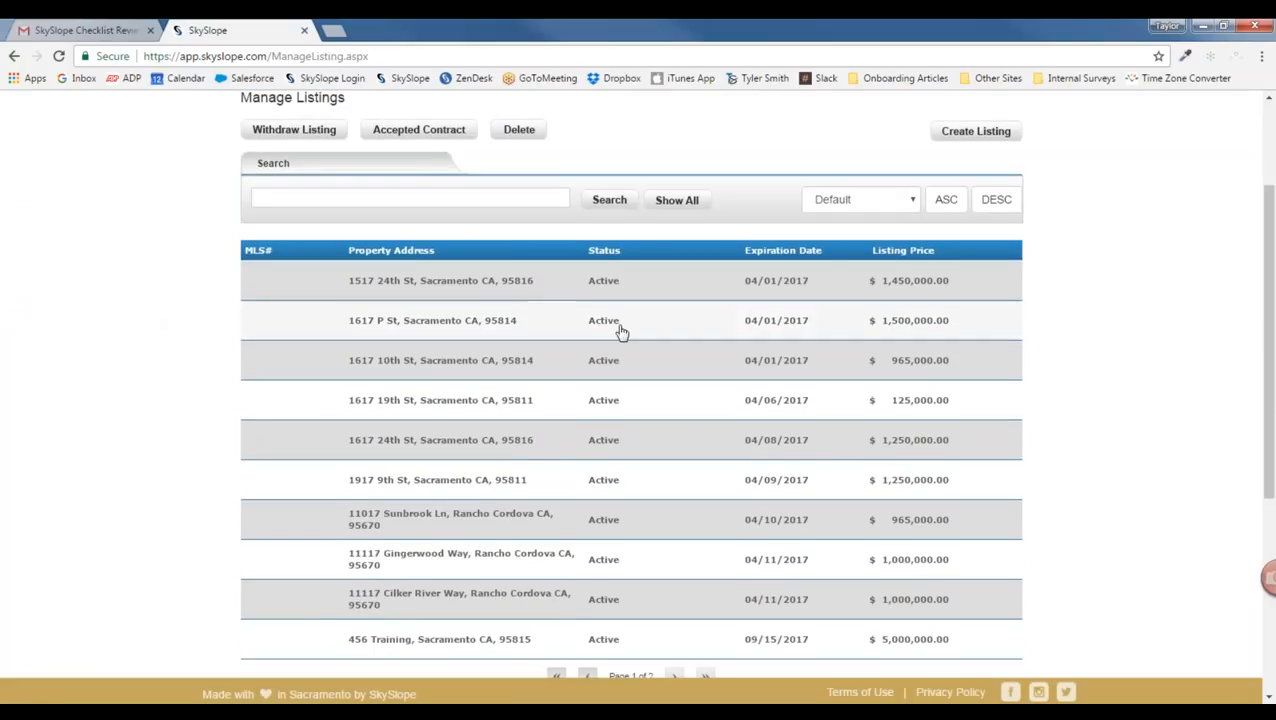
scroll(325, 473, "down", 3)
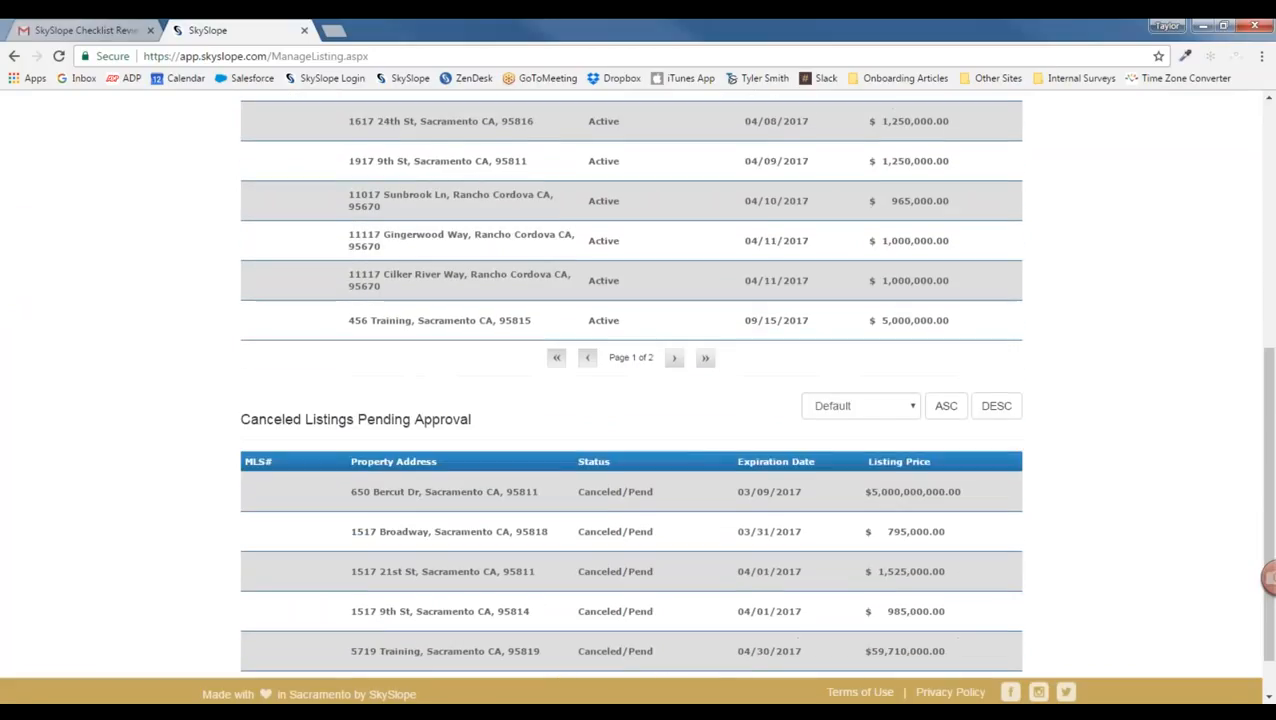
left_click_drag(240, 419, 474, 420)
scroll(470, 452, "down", 1)
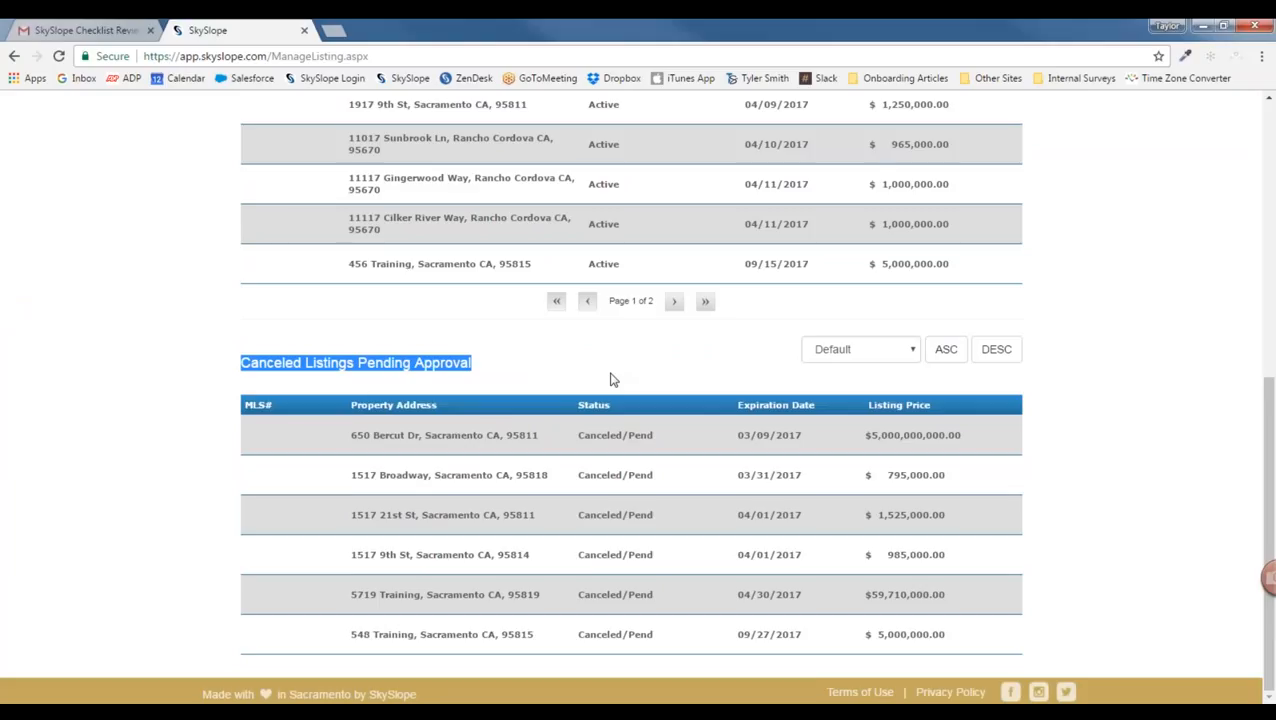
scroll(613, 379, "up", 8)
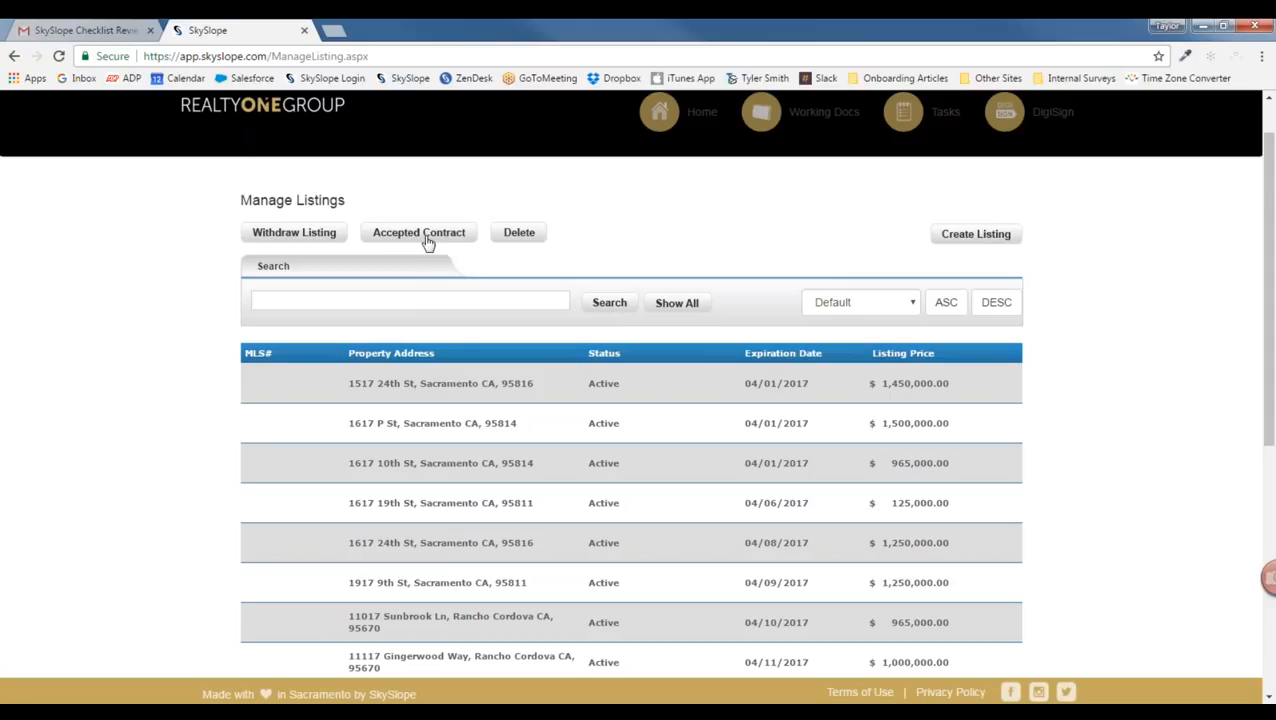
left_click(489, 393)
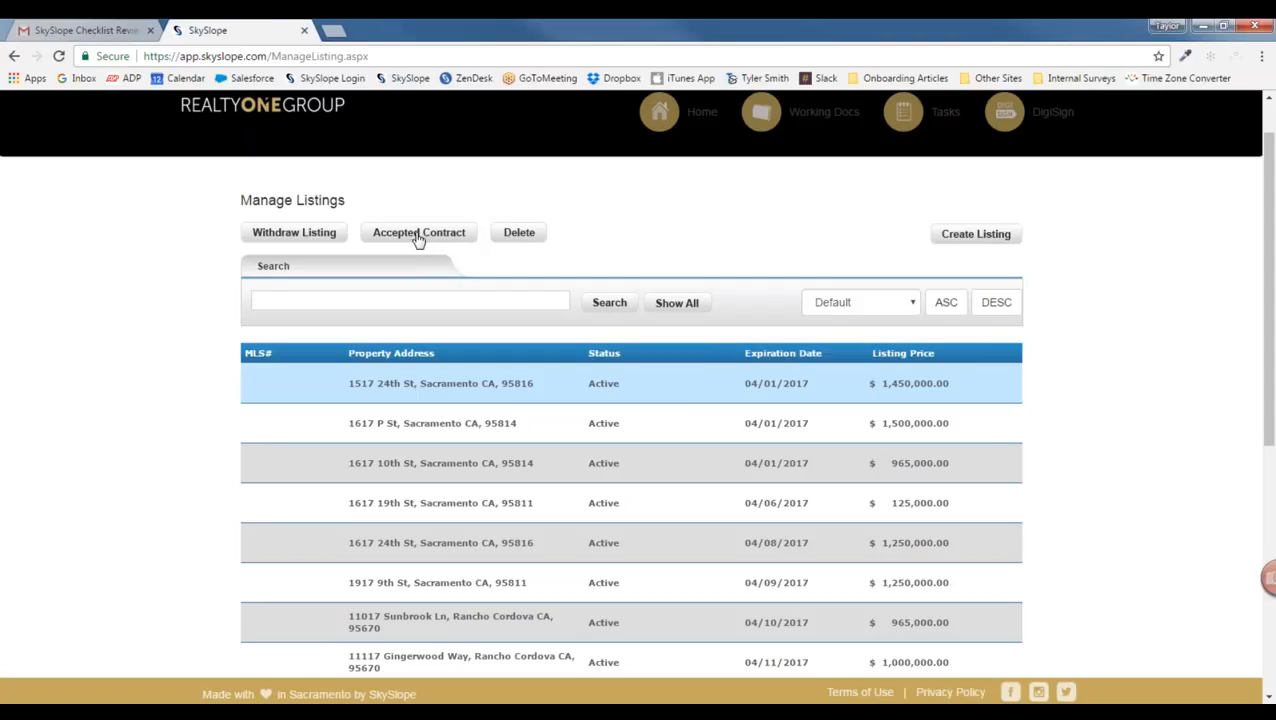
left_click(294, 108)
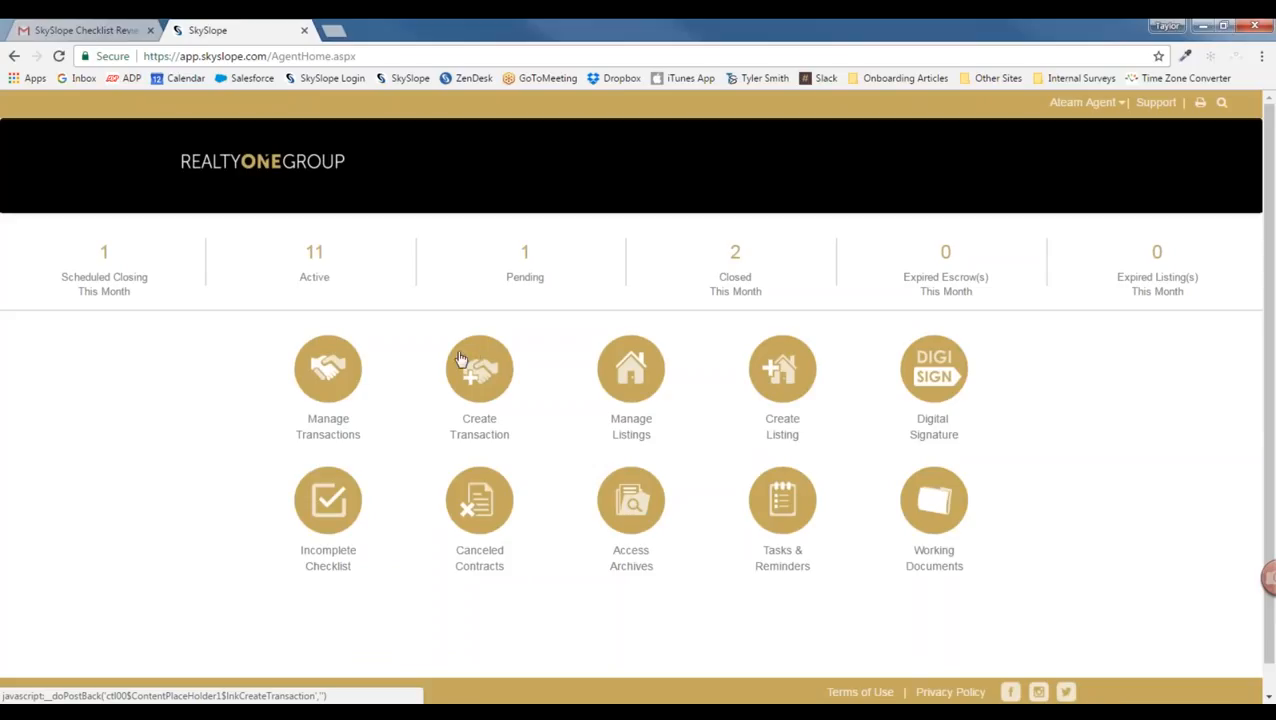
left_click(328, 370)
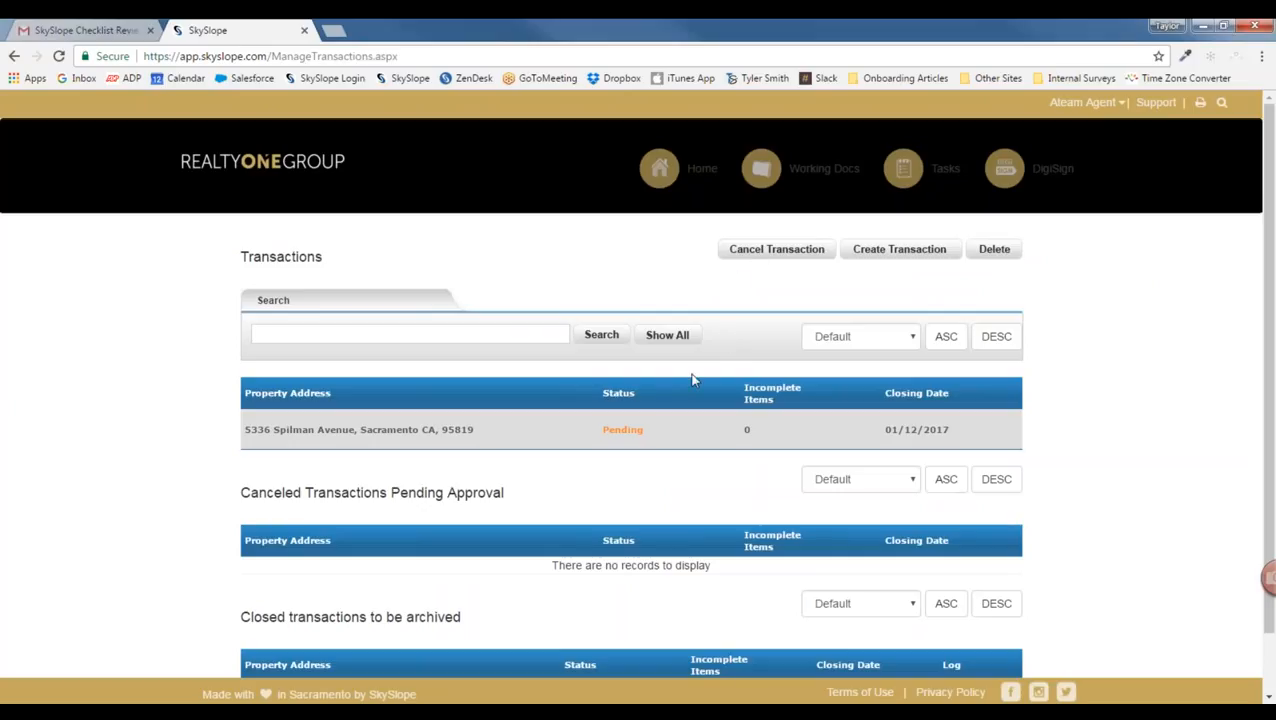
scroll(644, 470, "down", 1)
left_click_drag(243, 422, 447, 422)
left_click(508, 425)
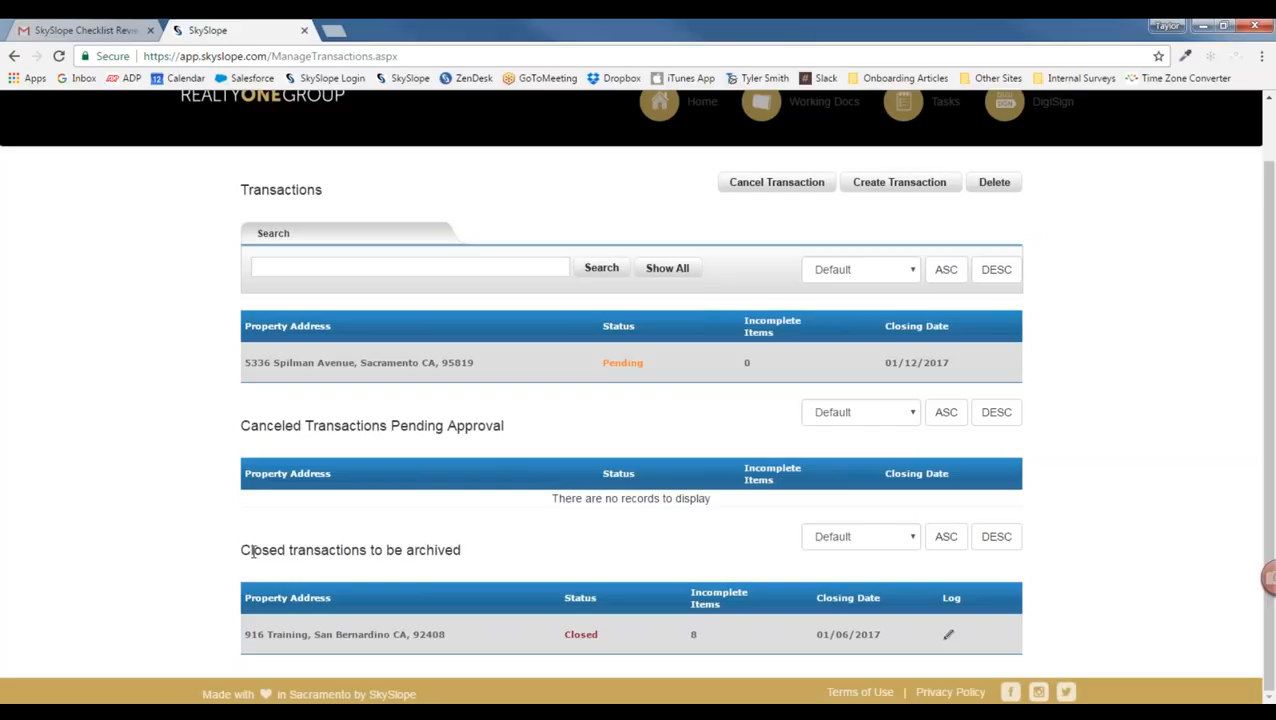
left_click_drag(243, 550, 461, 541)
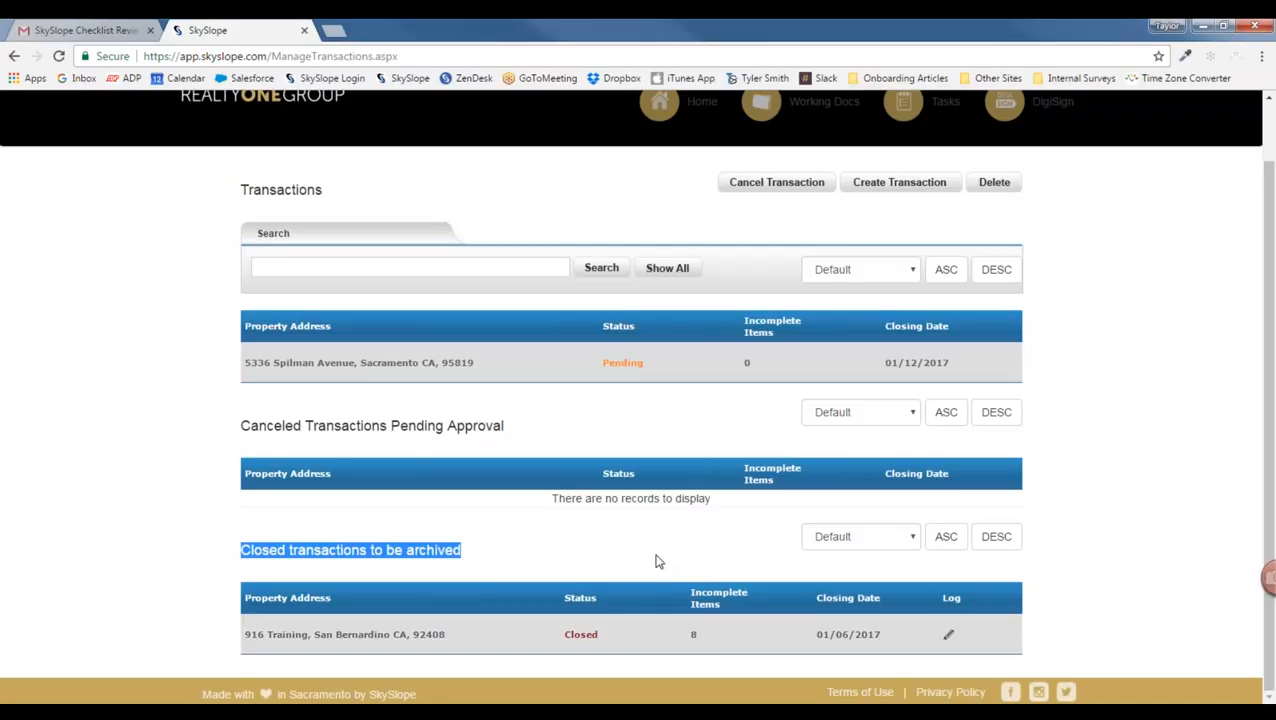
scroll(655, 510, "up", 2)
left_click(567, 438)
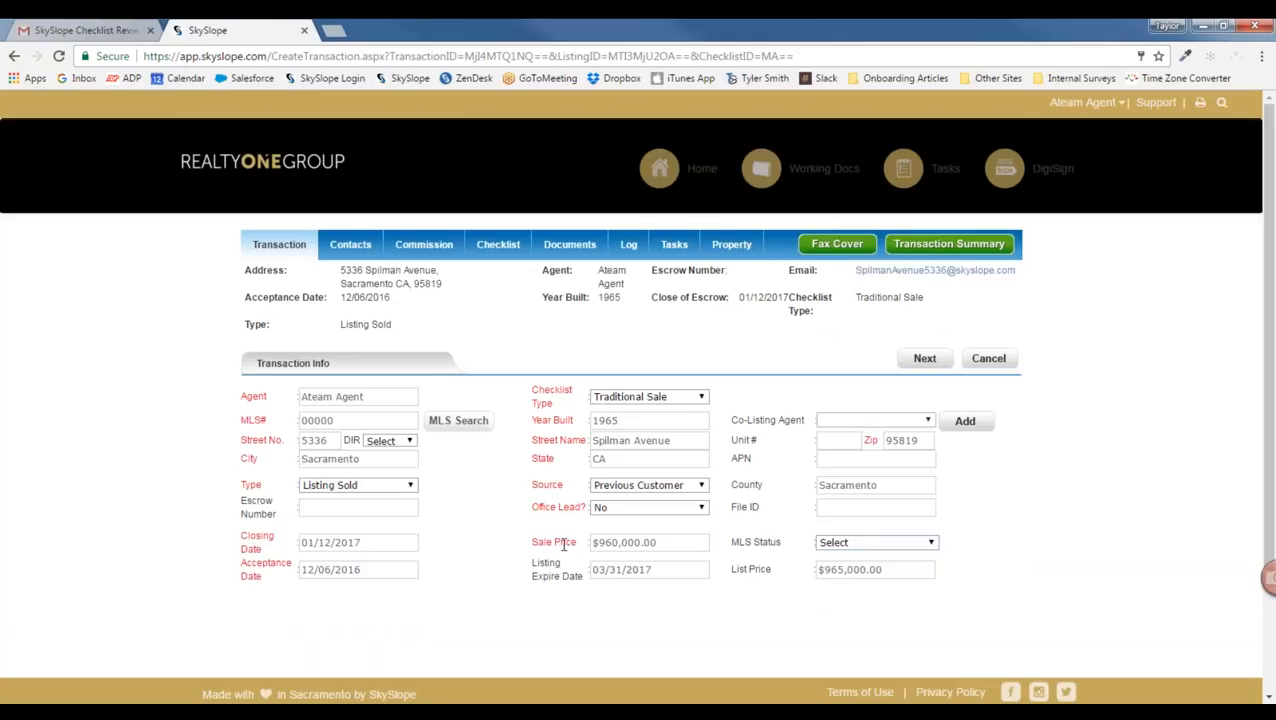
Step: Review the seller and Title / Escrow / Attorney contacts, then view the Commission details
left_click(350, 245)
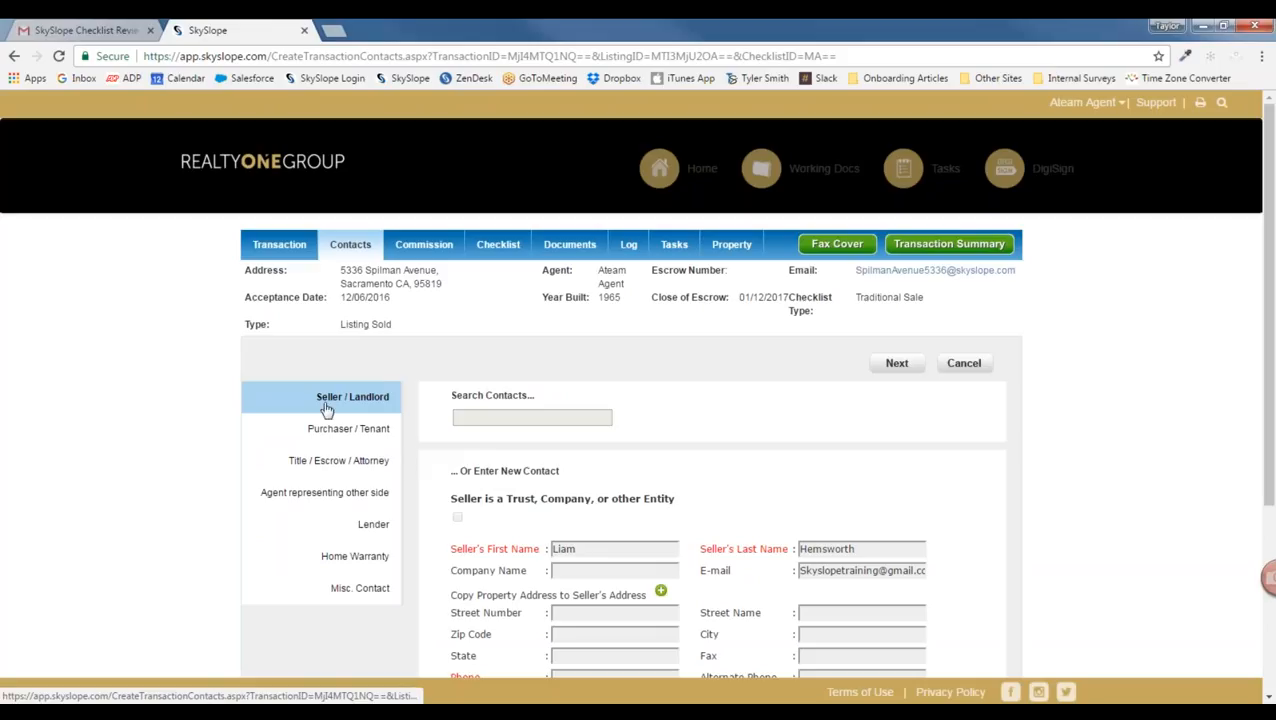
left_click(300, 460)
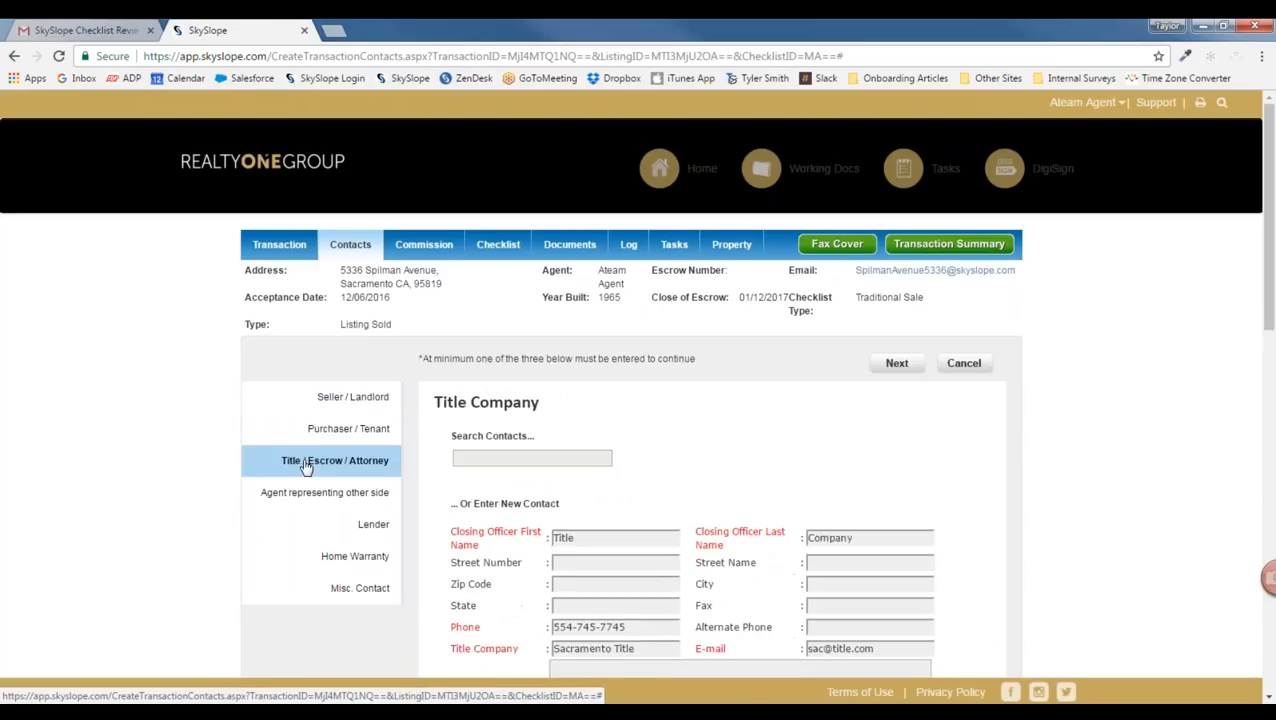
left_click_drag(421, 358, 696, 358)
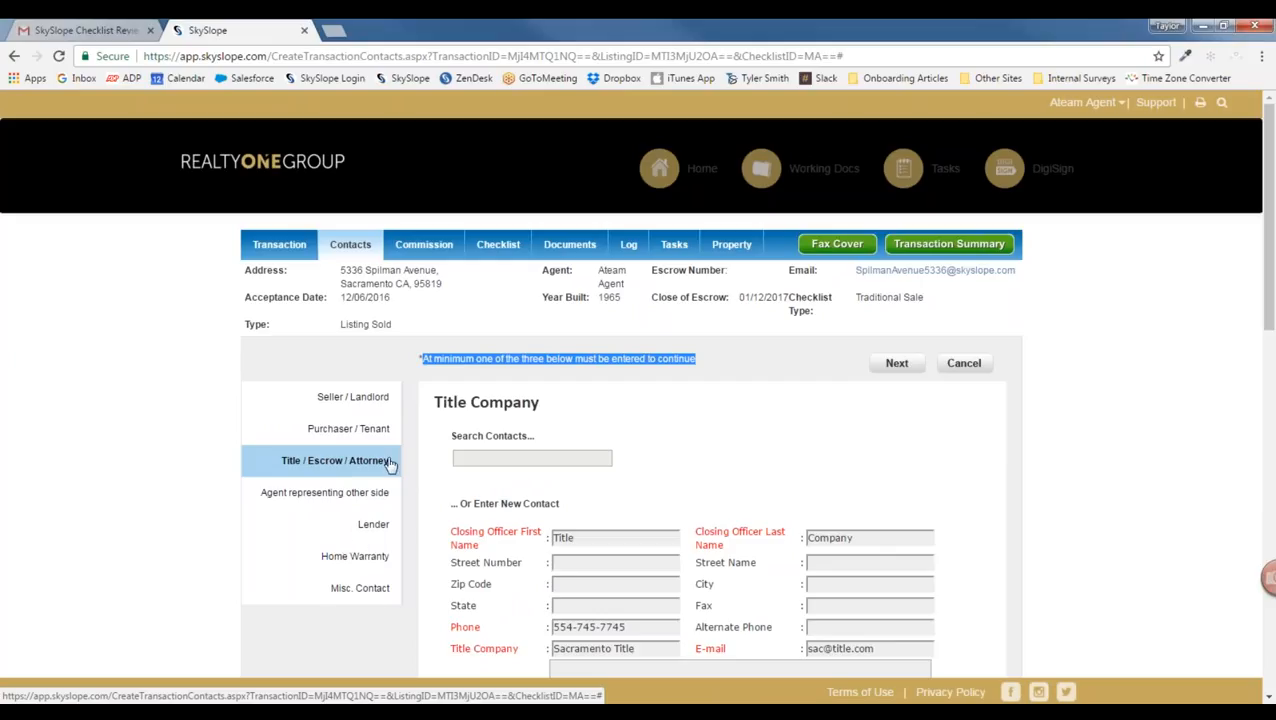
left_click(428, 252)
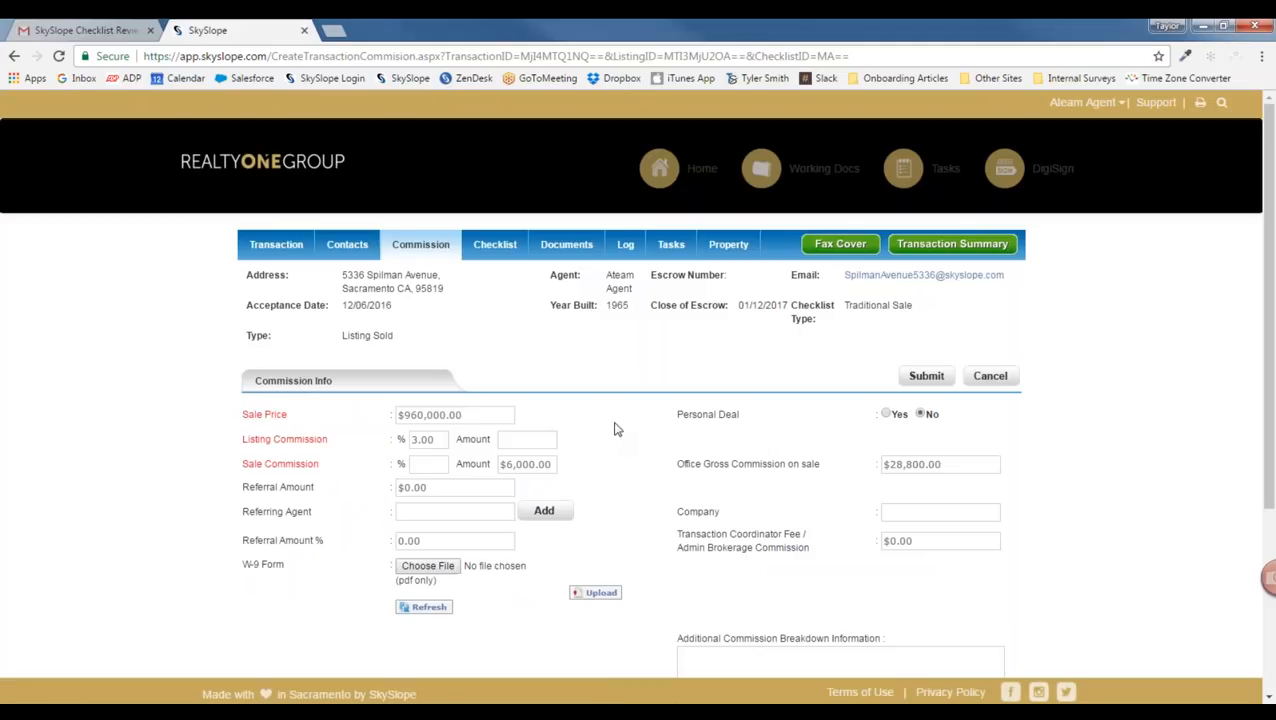
Step: Review the Sale Price and Listing Commission values, then open the transaction's Checklist
left_click(485, 413)
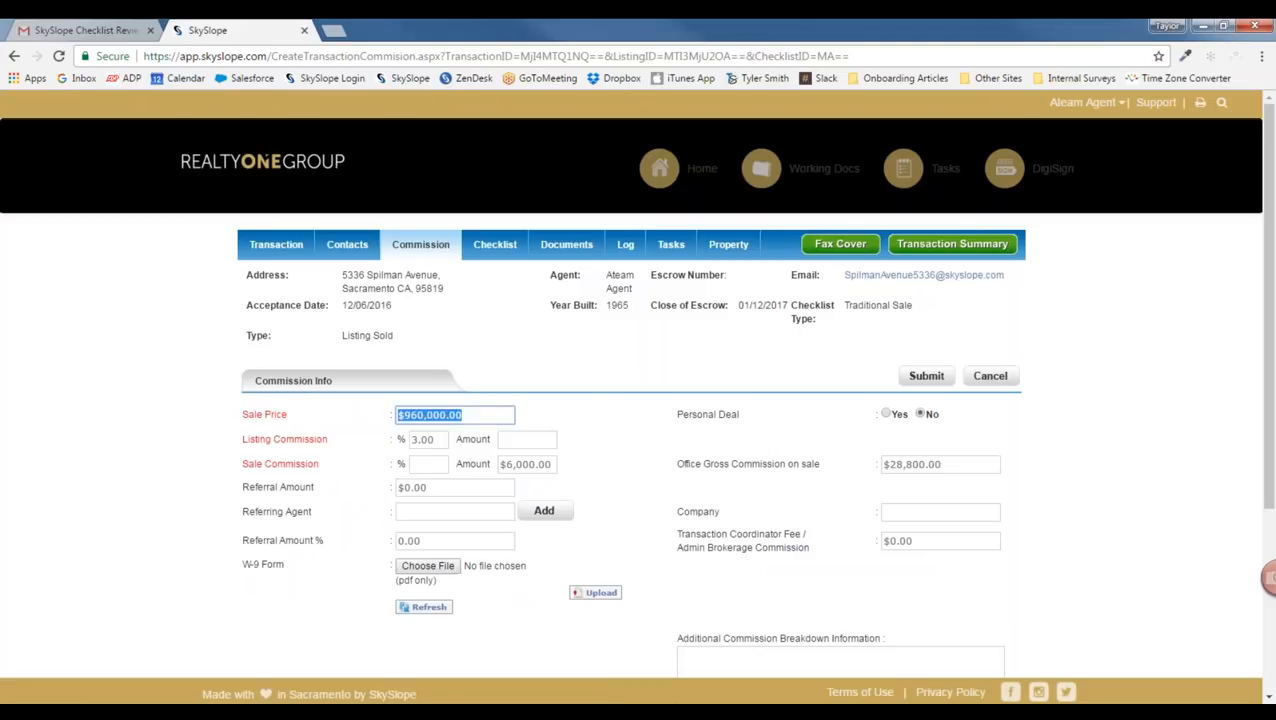
left_click(436, 438)
left_click(615, 477)
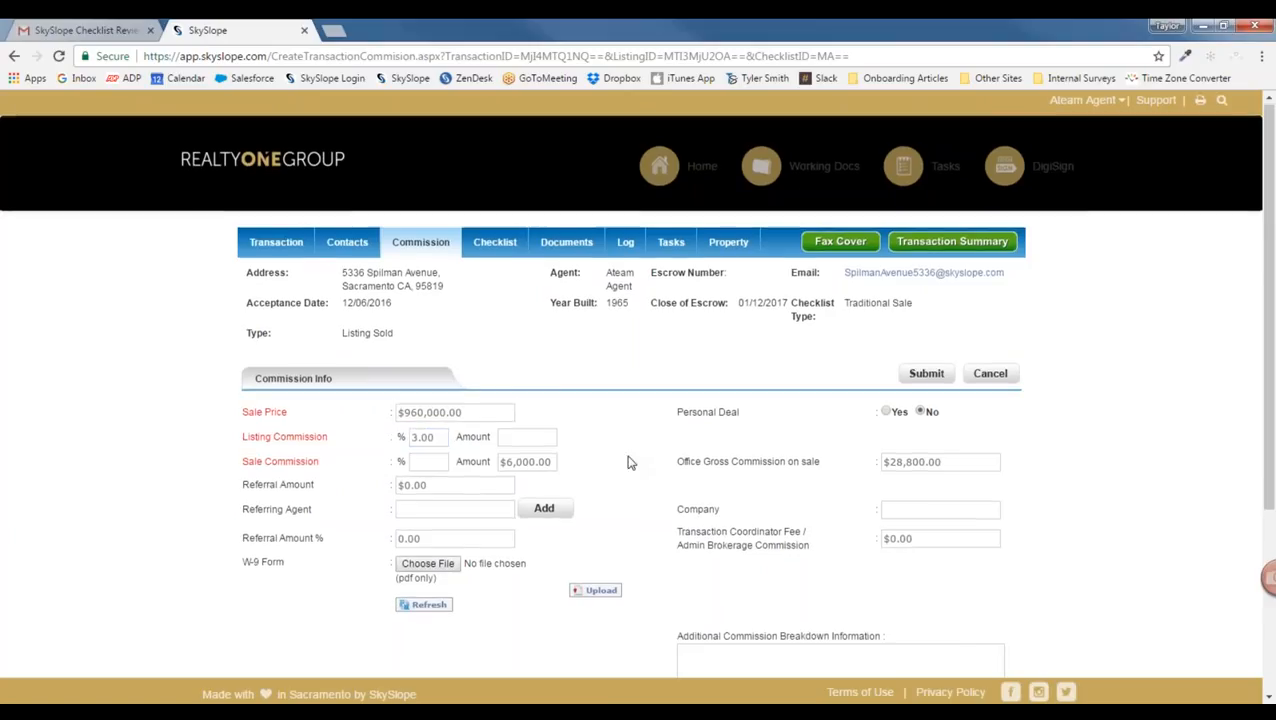
scroll(629, 462, "down", 1)
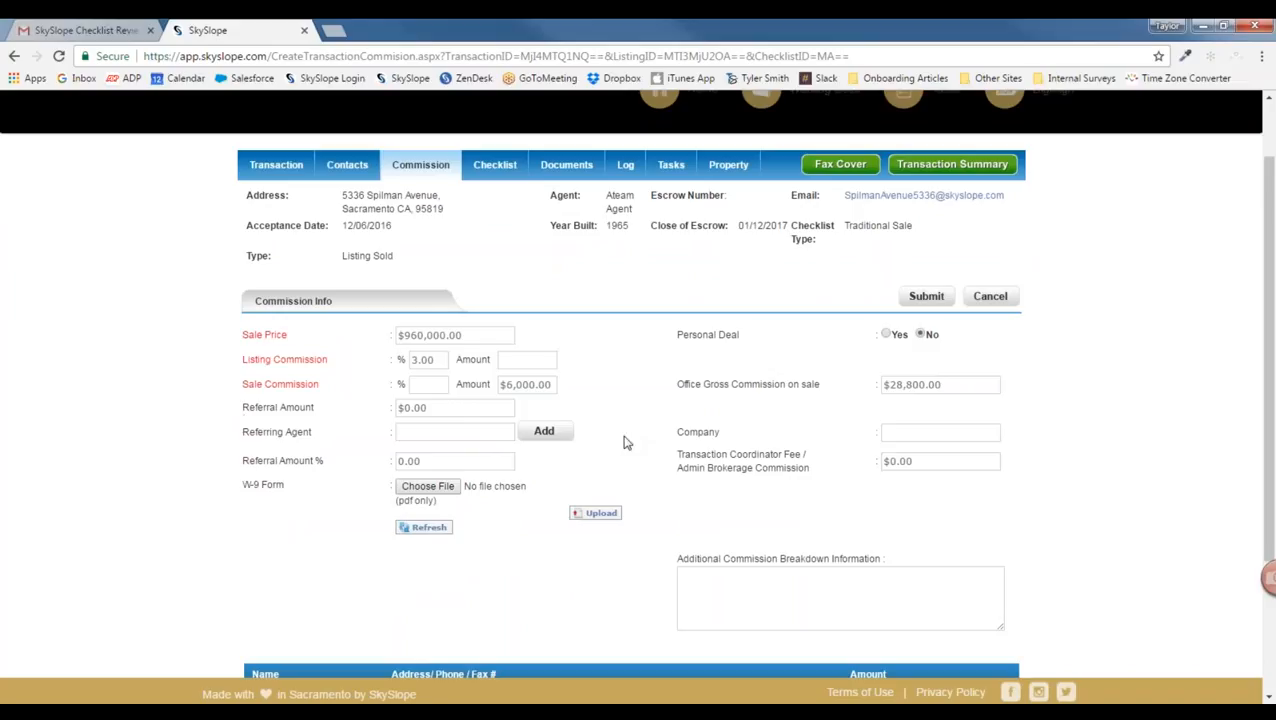
scroll(625, 442, "up", 1)
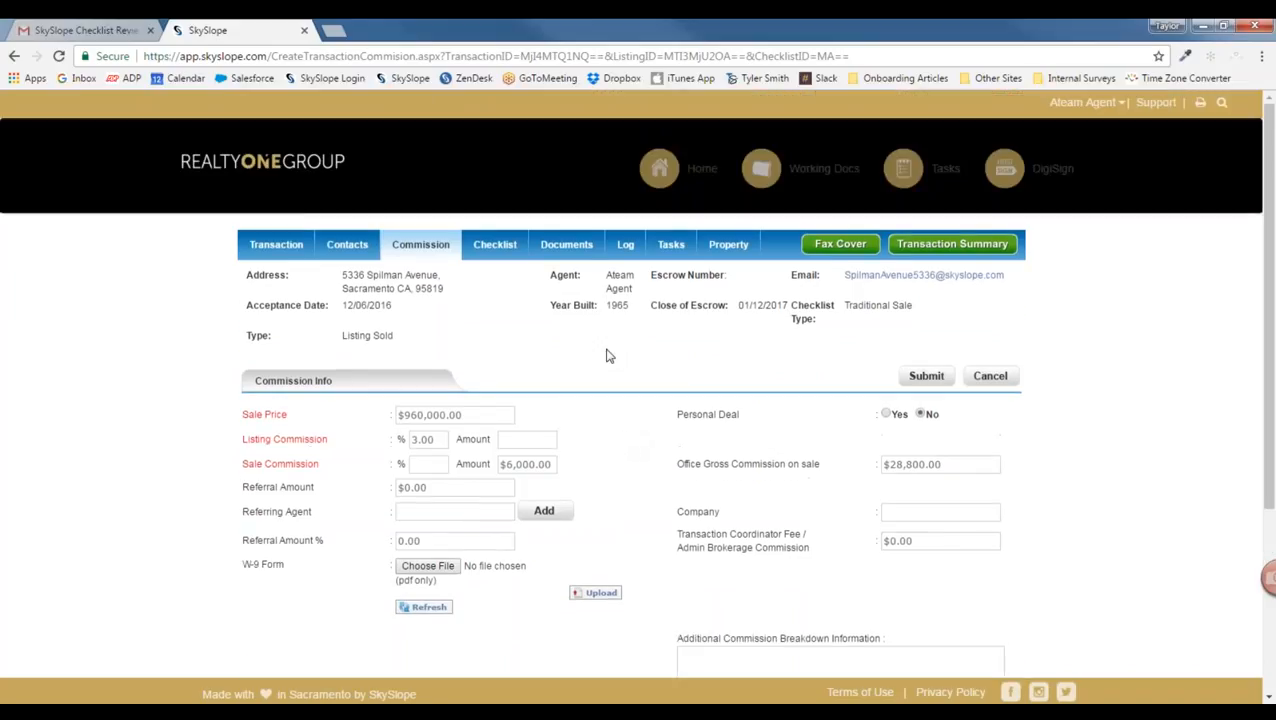
left_click(495, 244)
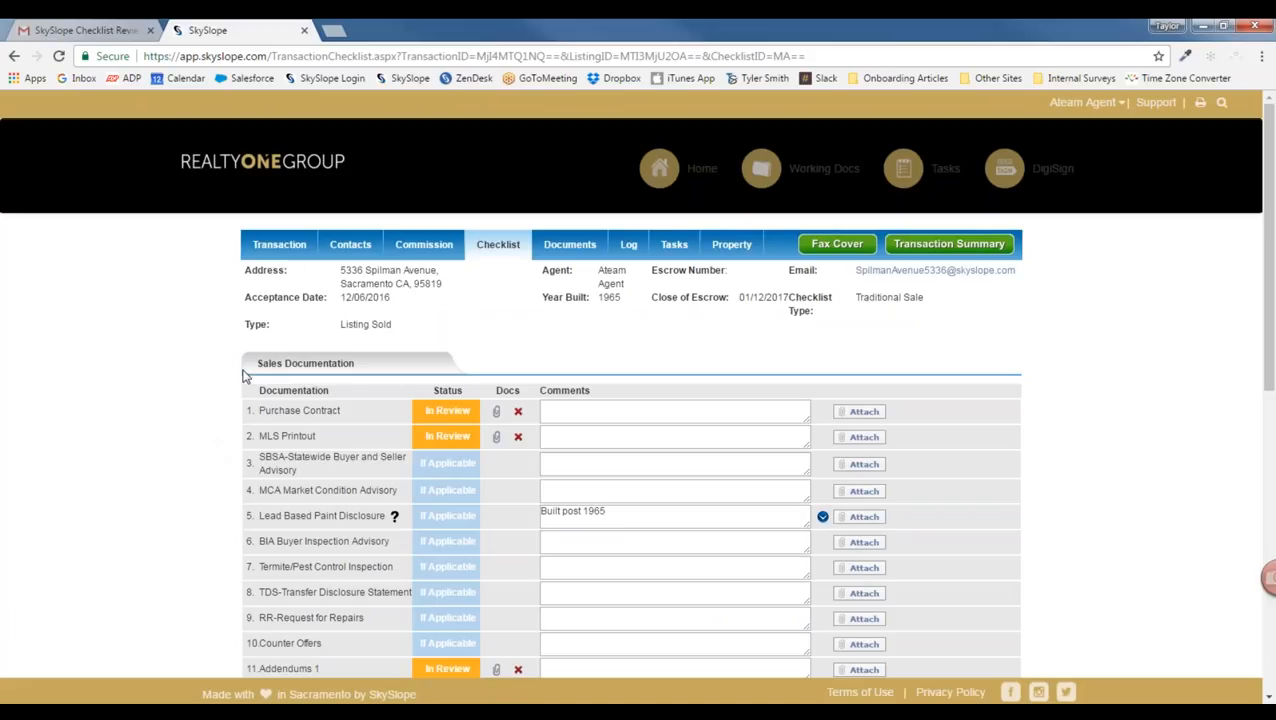
Step: Scroll through the Sales and Listing Documentation checklist items and check the contact email
scroll(219, 461, "down", 3)
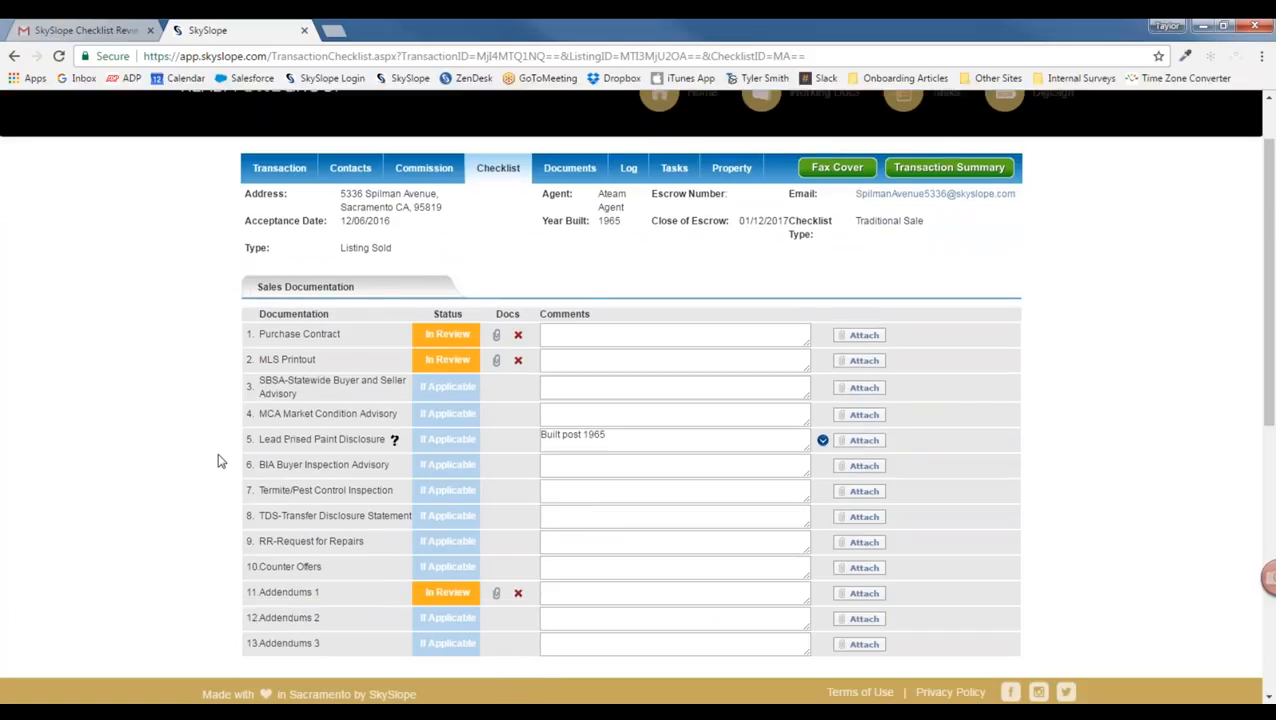
scroll(219, 461, "down", 1)
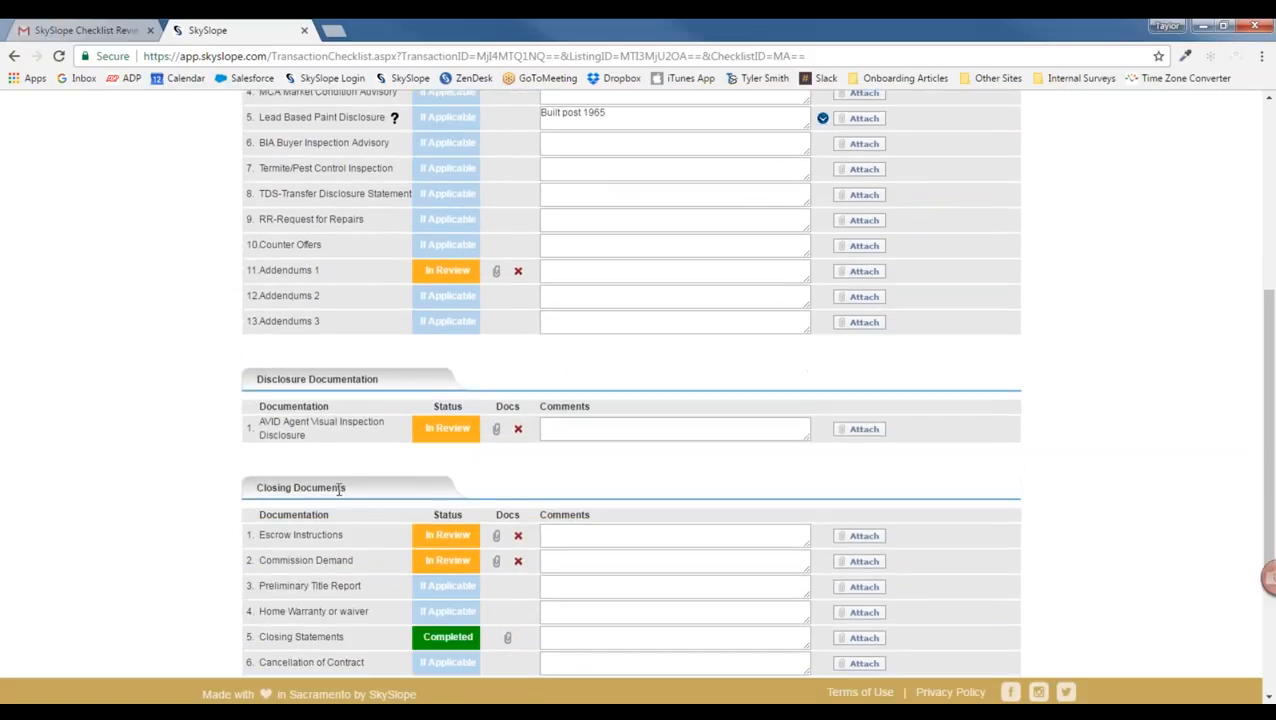
scroll(336, 487, "down", 1)
scroll(336, 487, "down", 2)
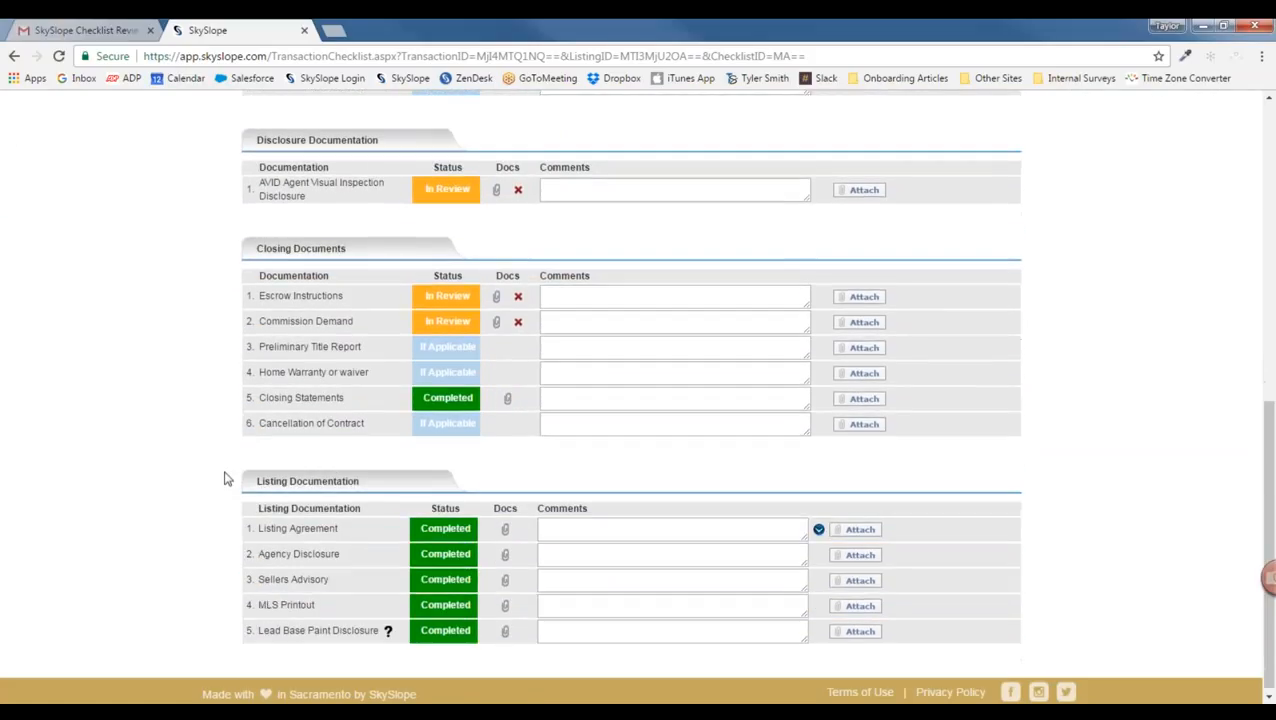
scroll(226, 478, "up", 3)
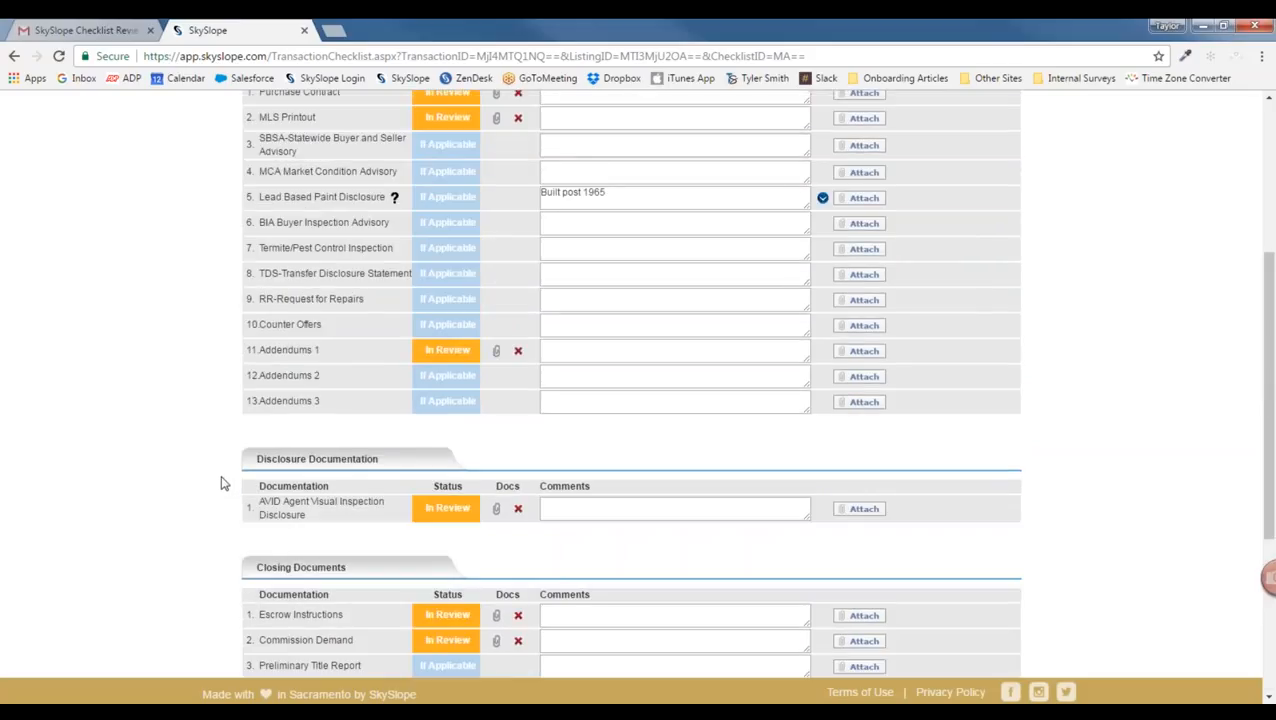
scroll(222, 483, "down", 3)
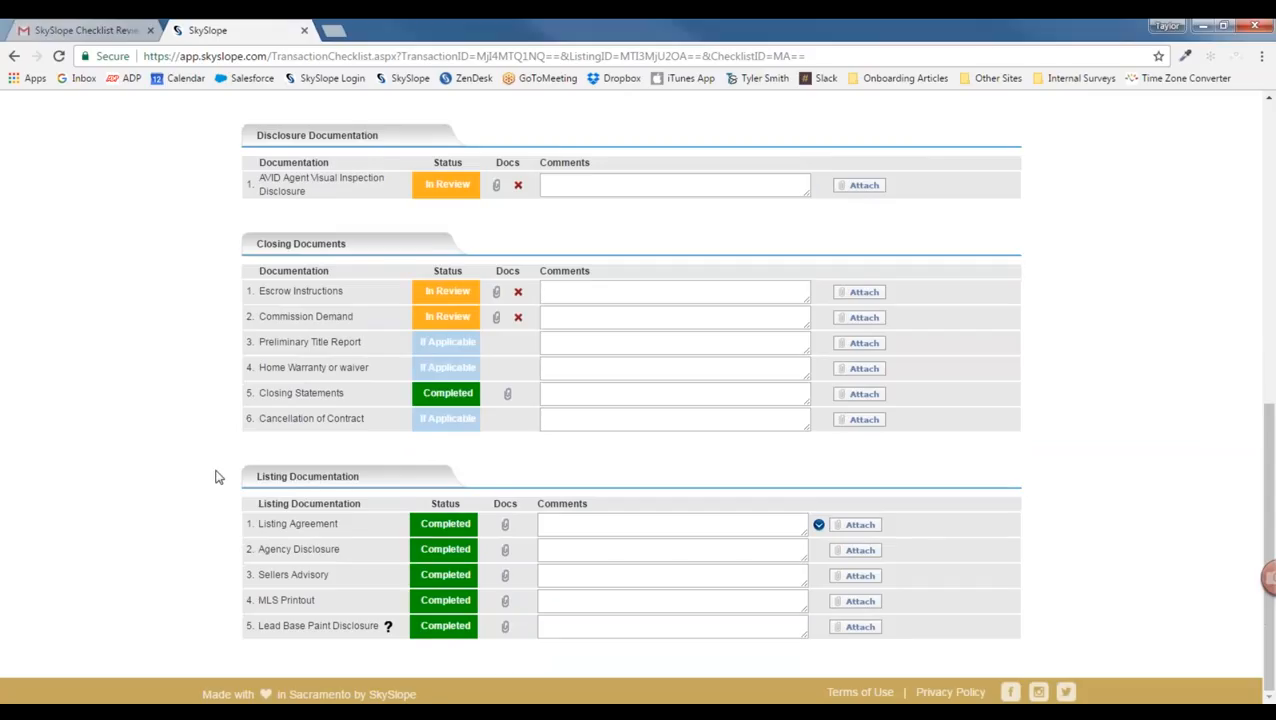
scroll(218, 477, "up", 10)
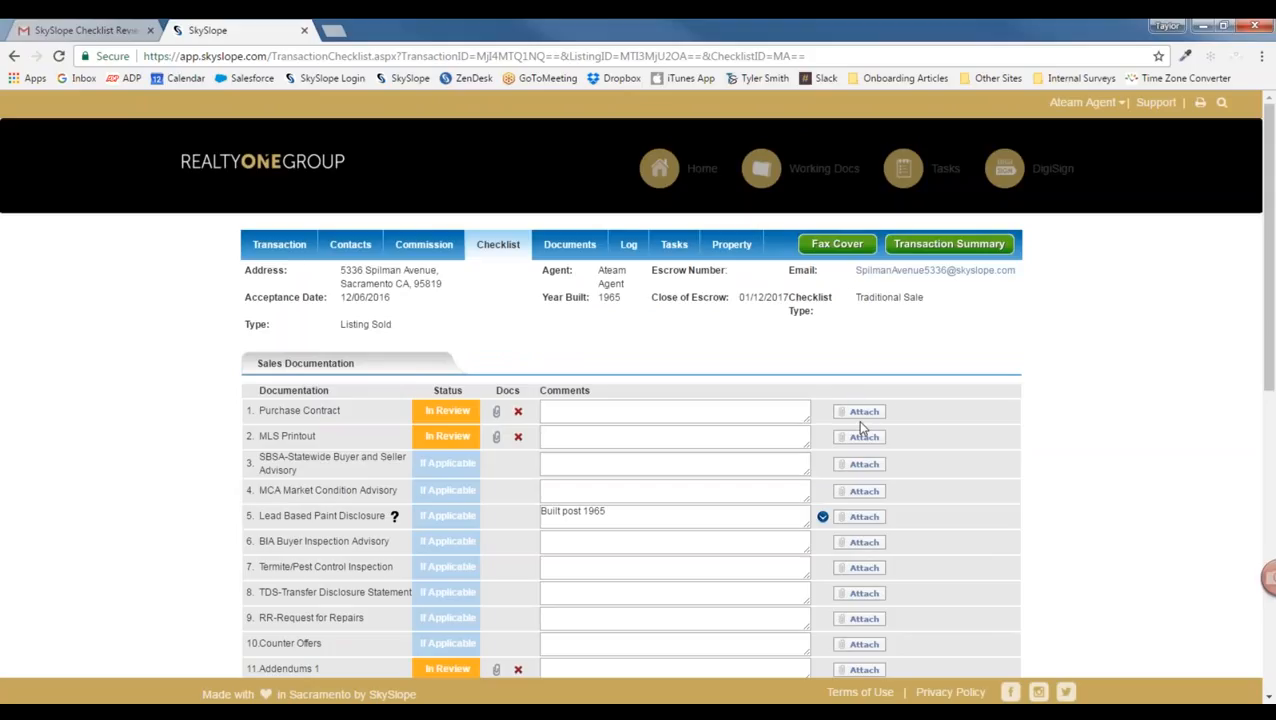
left_click_drag(855, 270, 1018, 270)
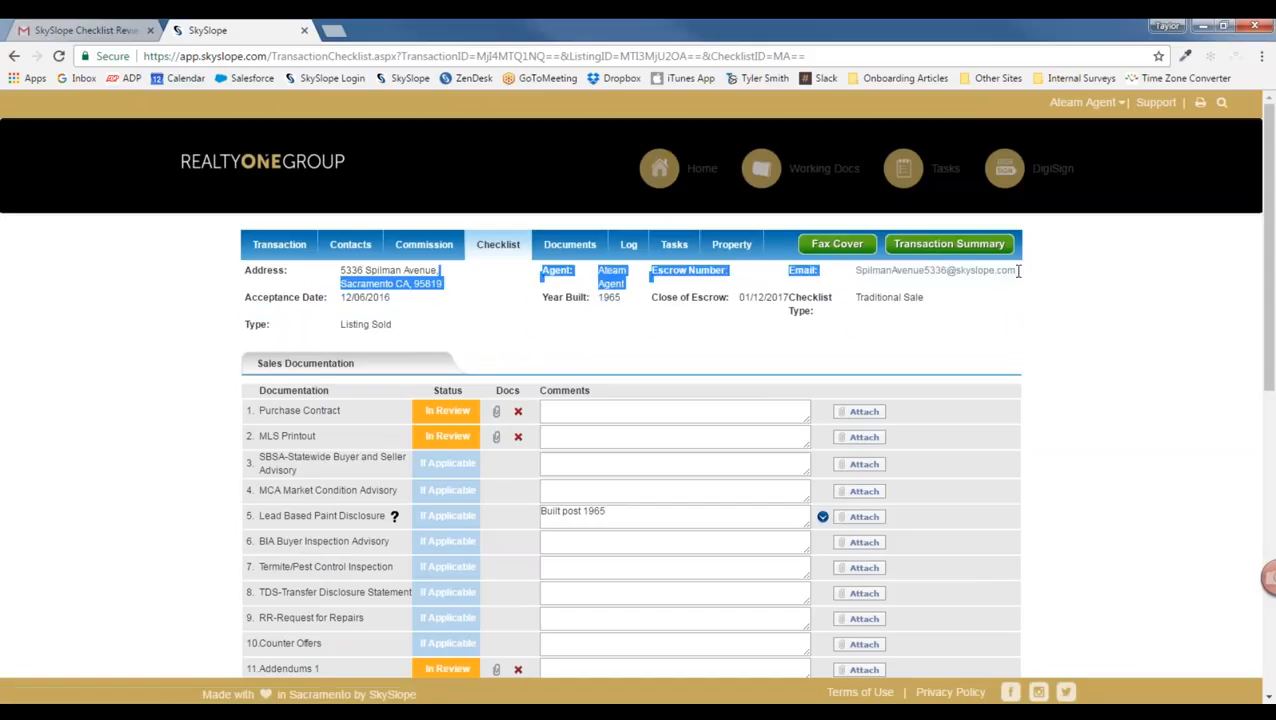
left_click(620, 355)
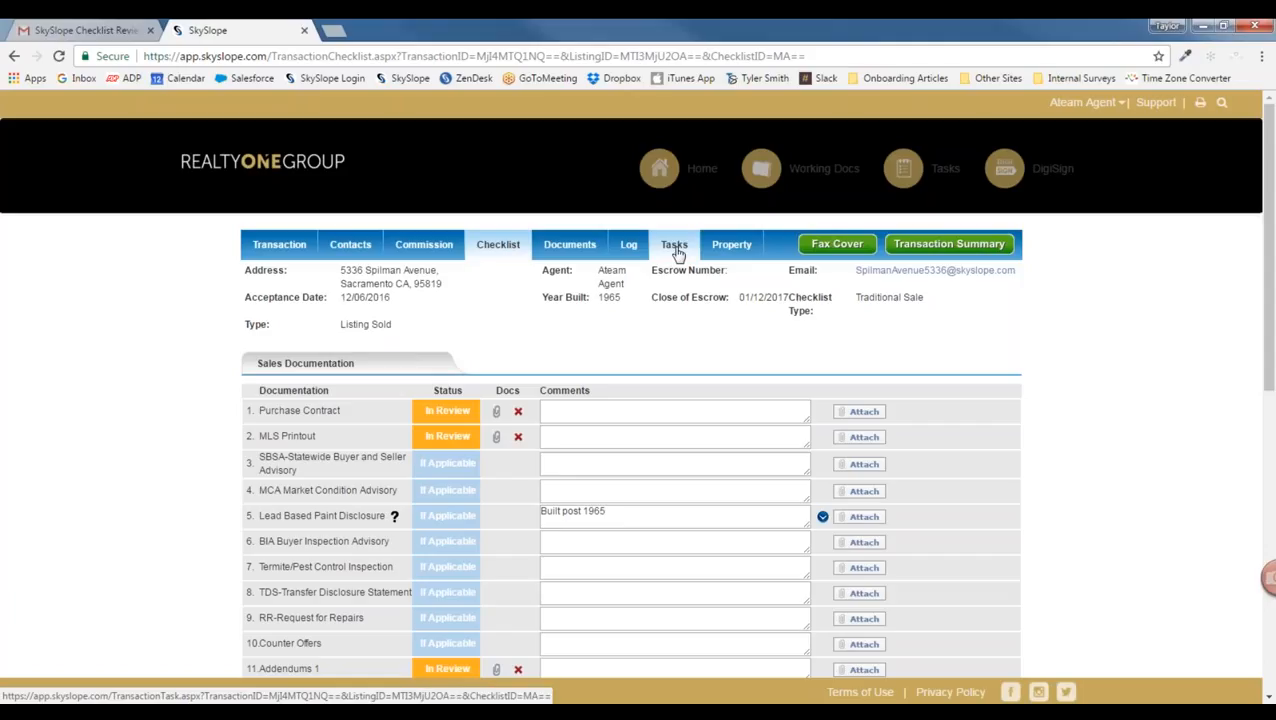
Step: Open the Property details and look over More Details, Occupancy status and Home owner association
left_click(732, 247)
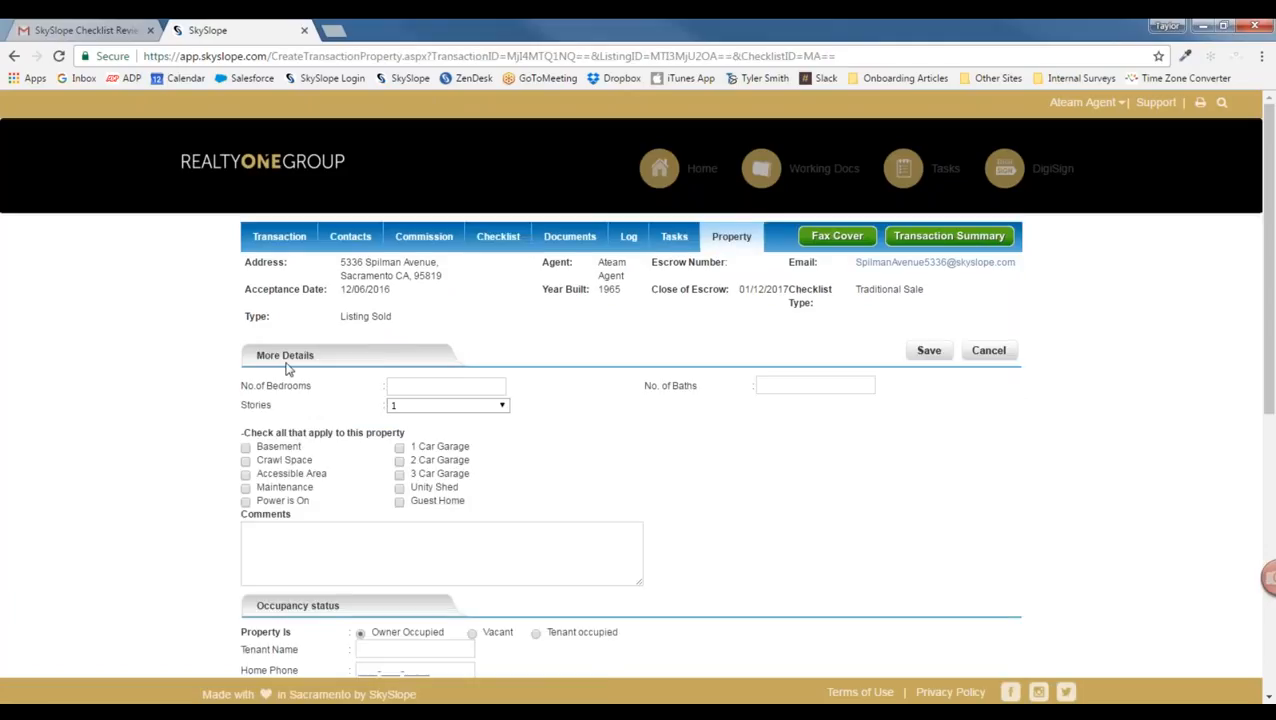
scroll(328, 385, "down", 2)
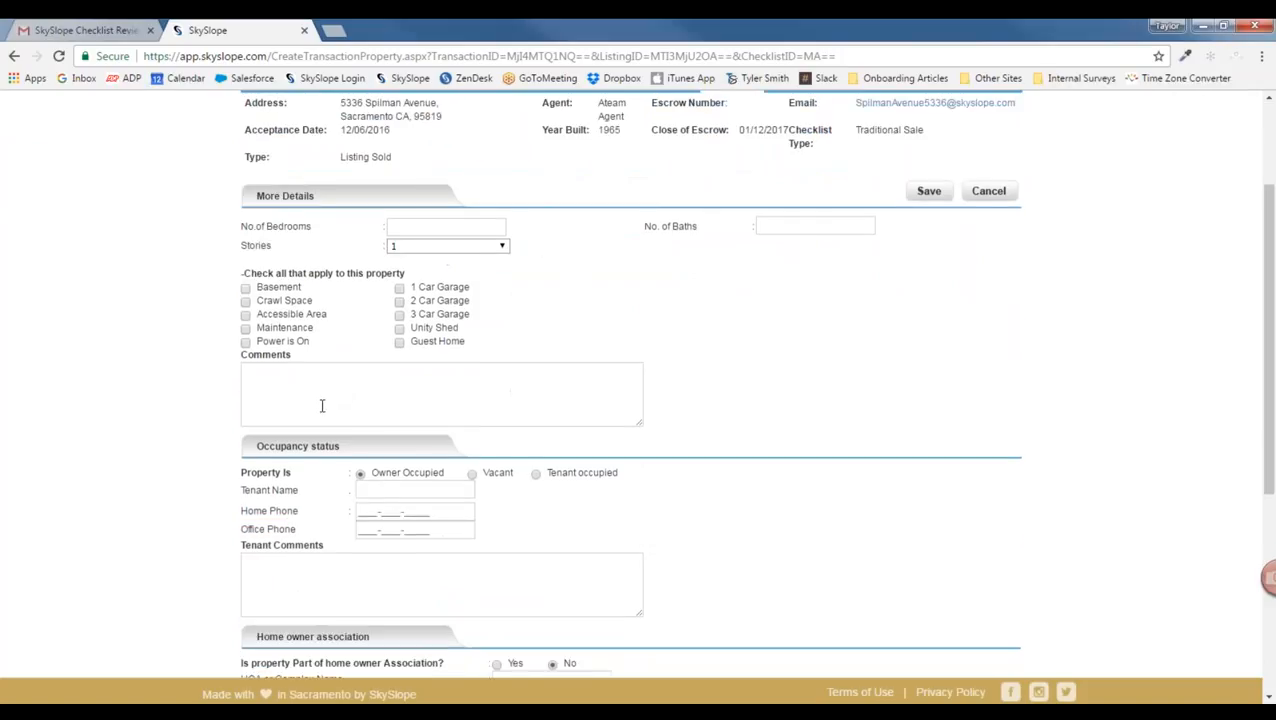
scroll(335, 435, "down", 2)
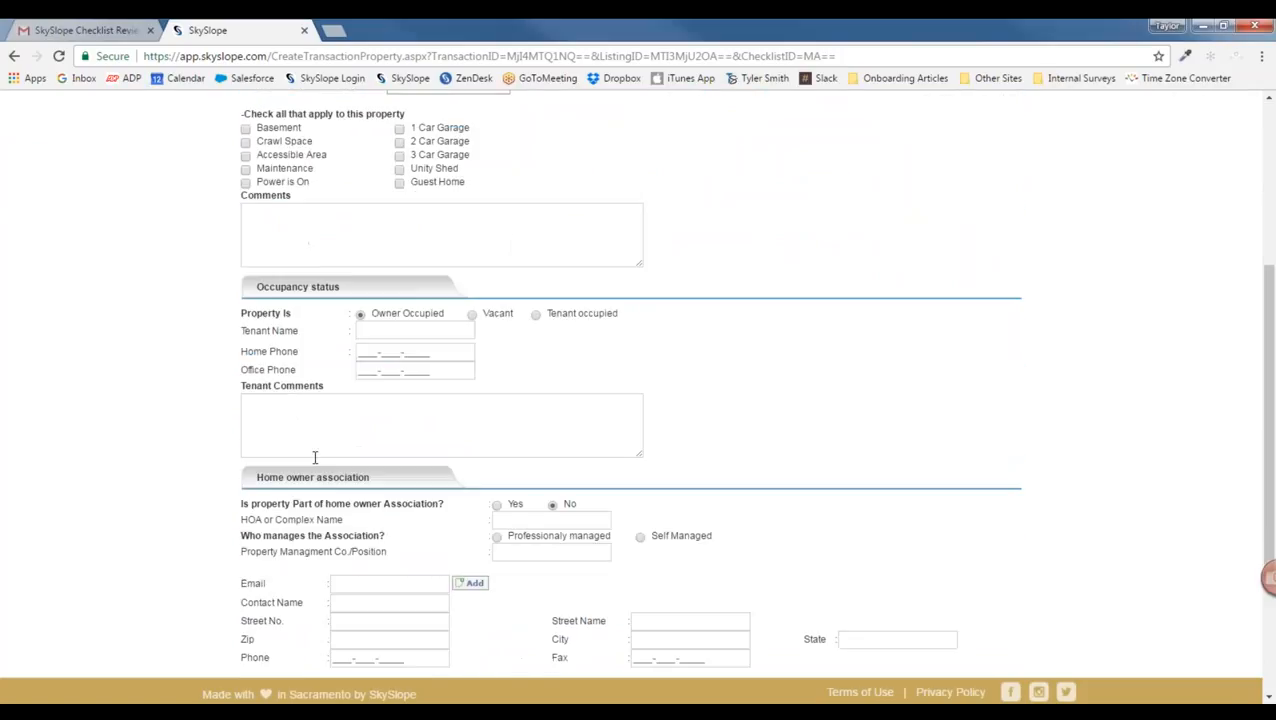
scroll(381, 478, "up", 4)
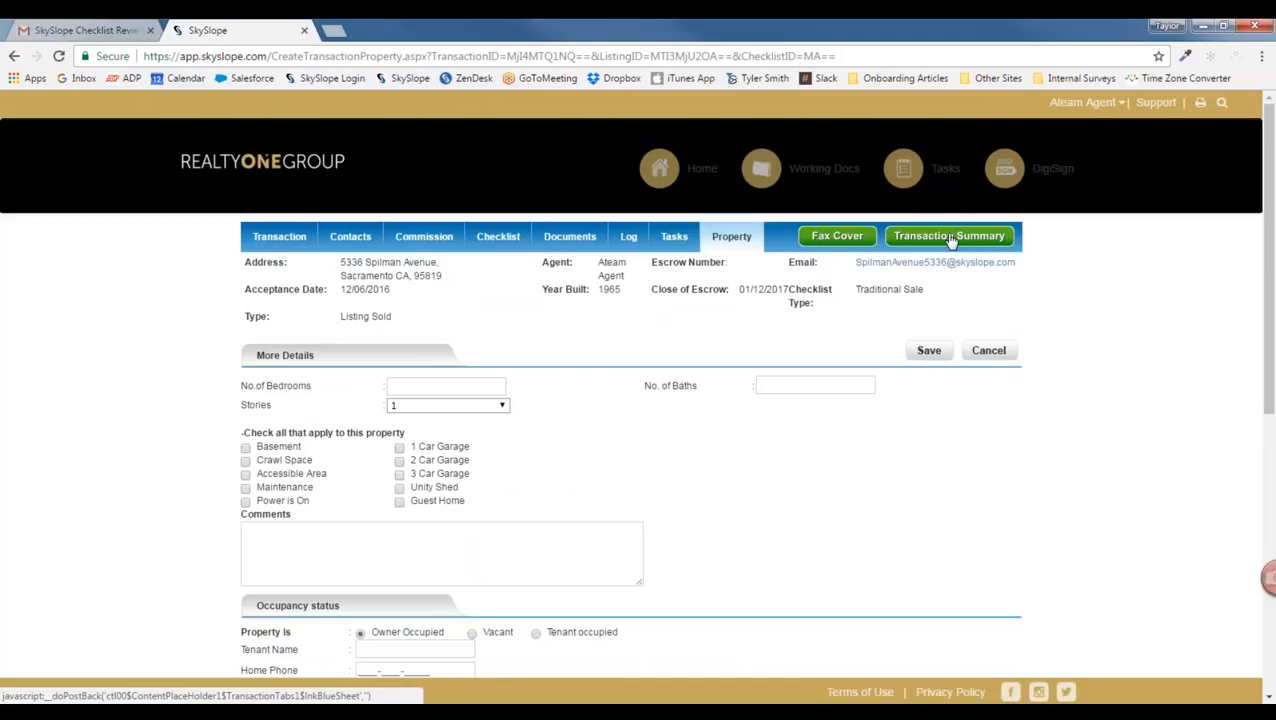
left_click(950, 243)
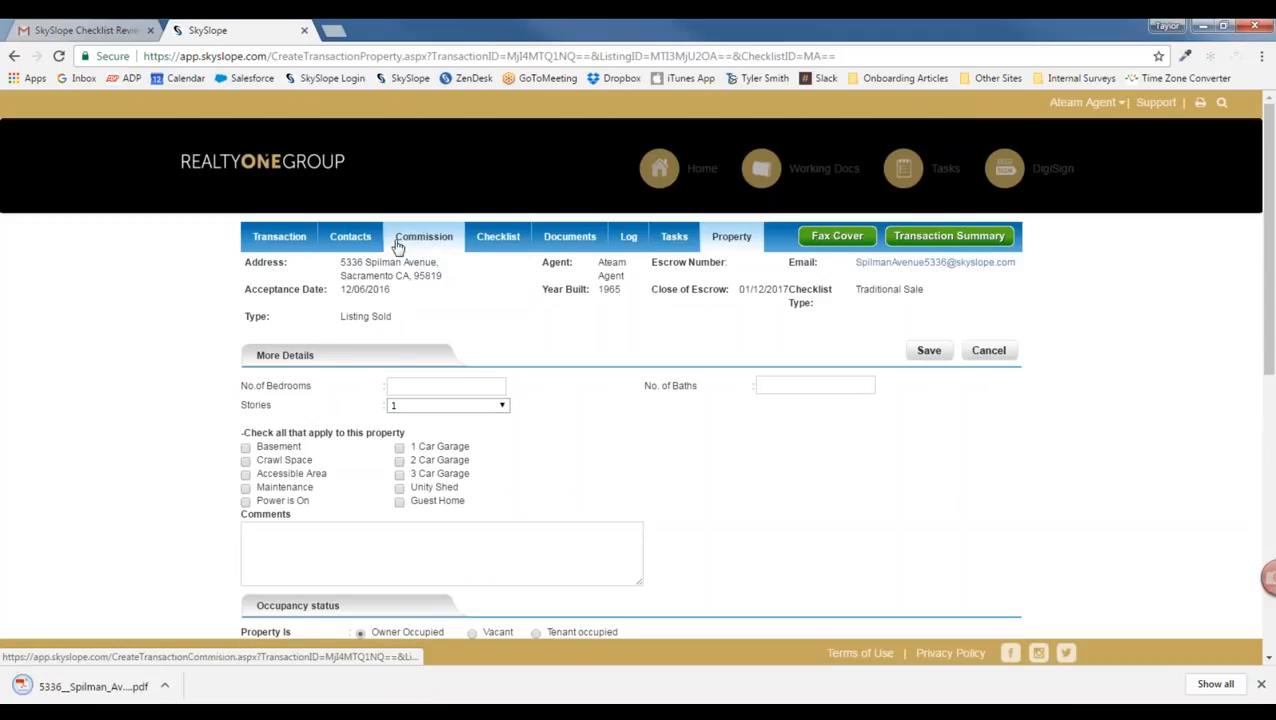
left_click(93, 688)
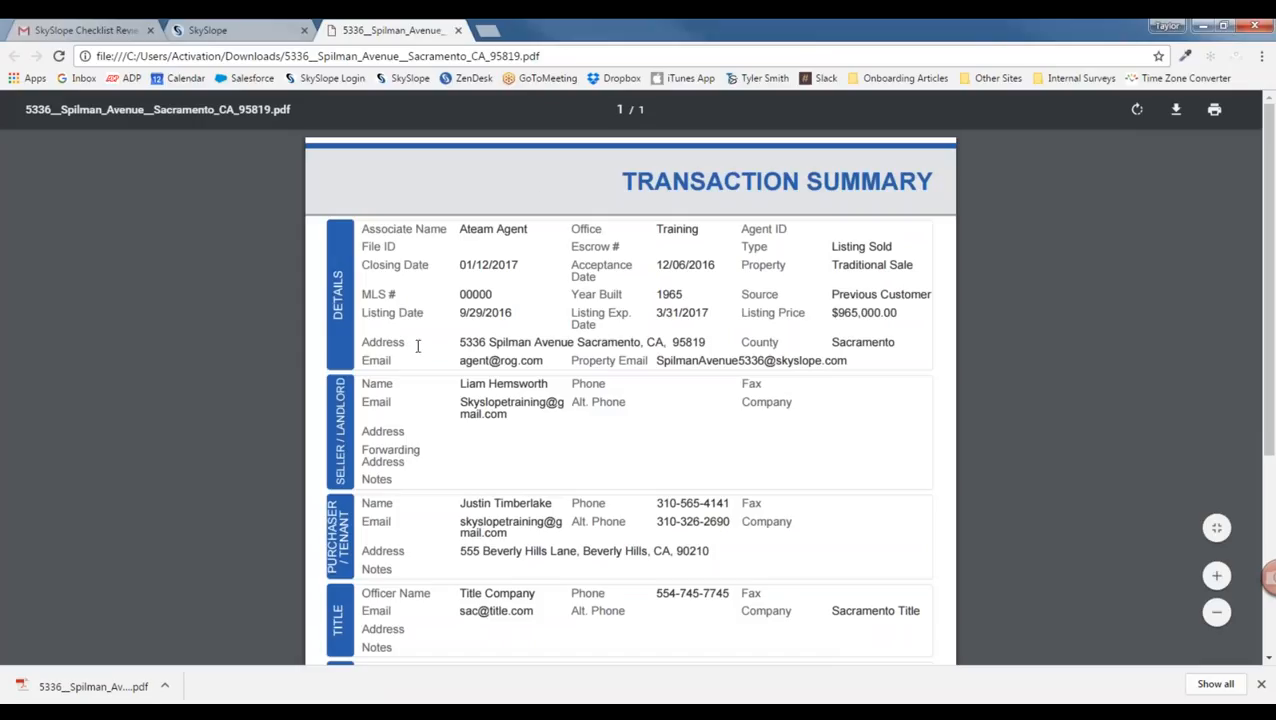
scroll(649, 336, "down", 2)
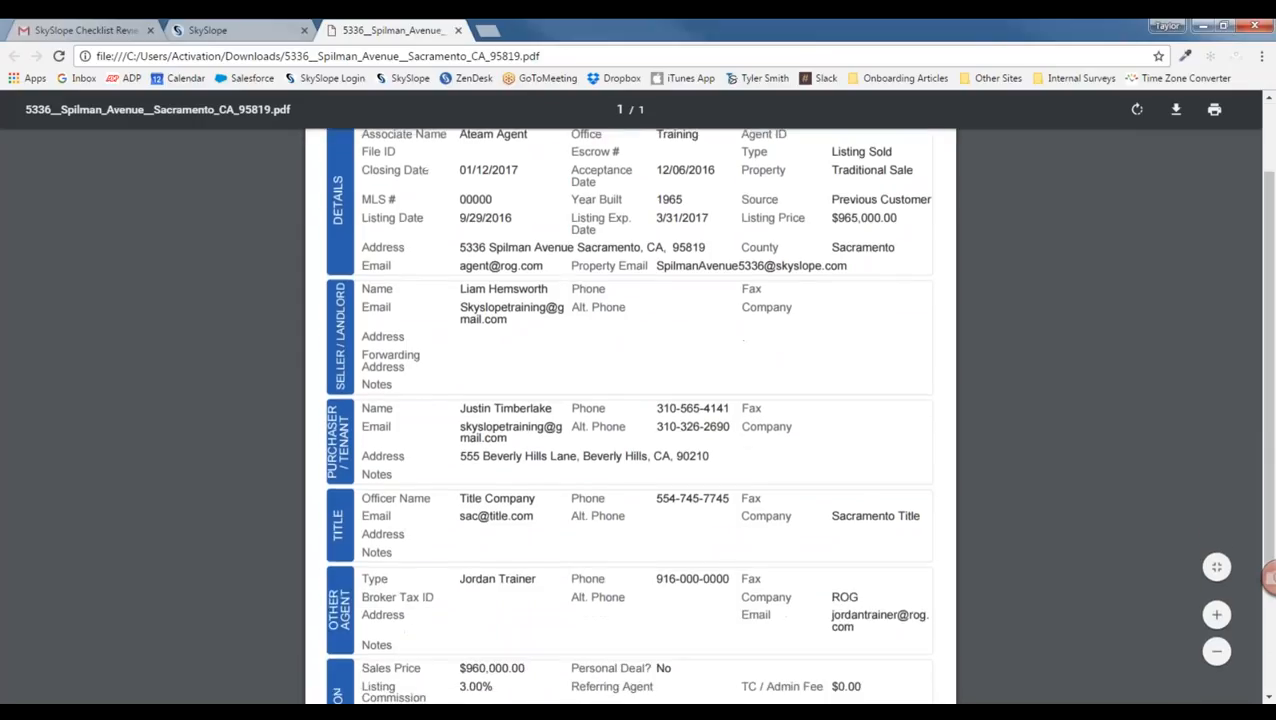
scroll(649, 336, "down", 3)
scroll(548, 515, "down", 1)
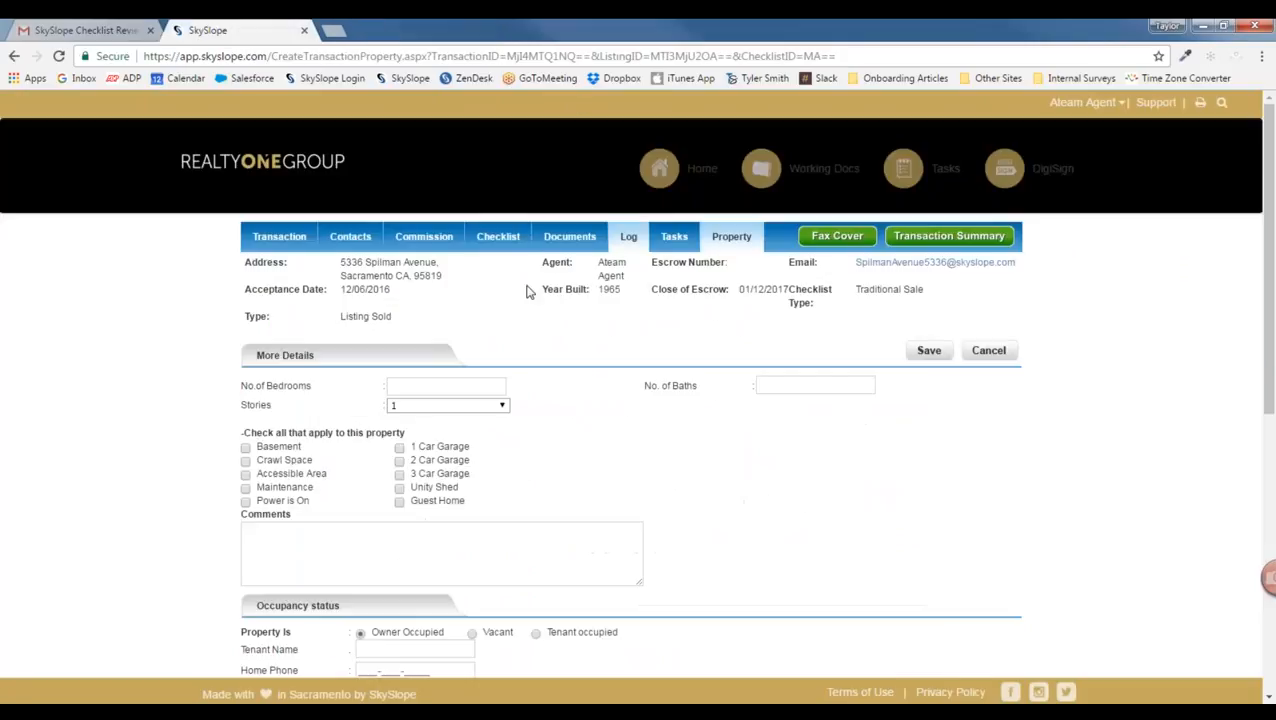
Step: Close the summary PDF and return to the SkySlope agent home dashboard
left_click(458, 30)
left_click(278, 163)
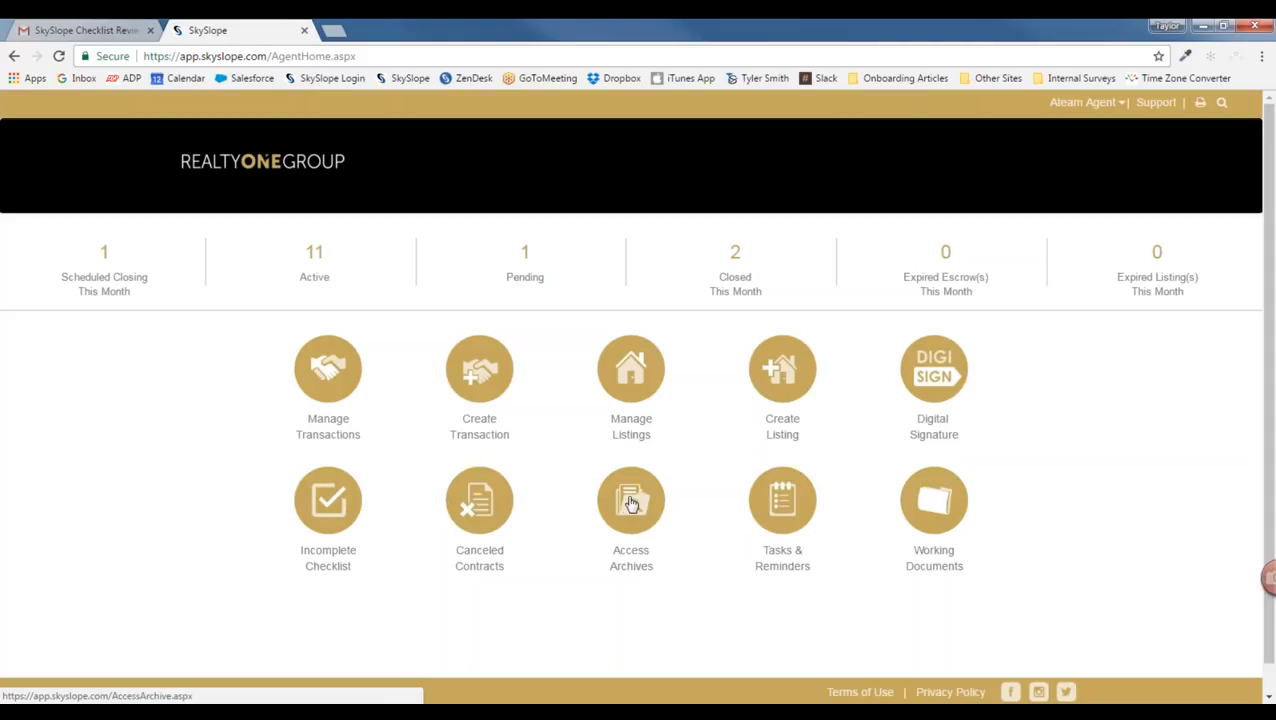
Step: From Access Archives, download only the checklist documents for the archived 121 Realty One Group transaction
left_click(628, 502)
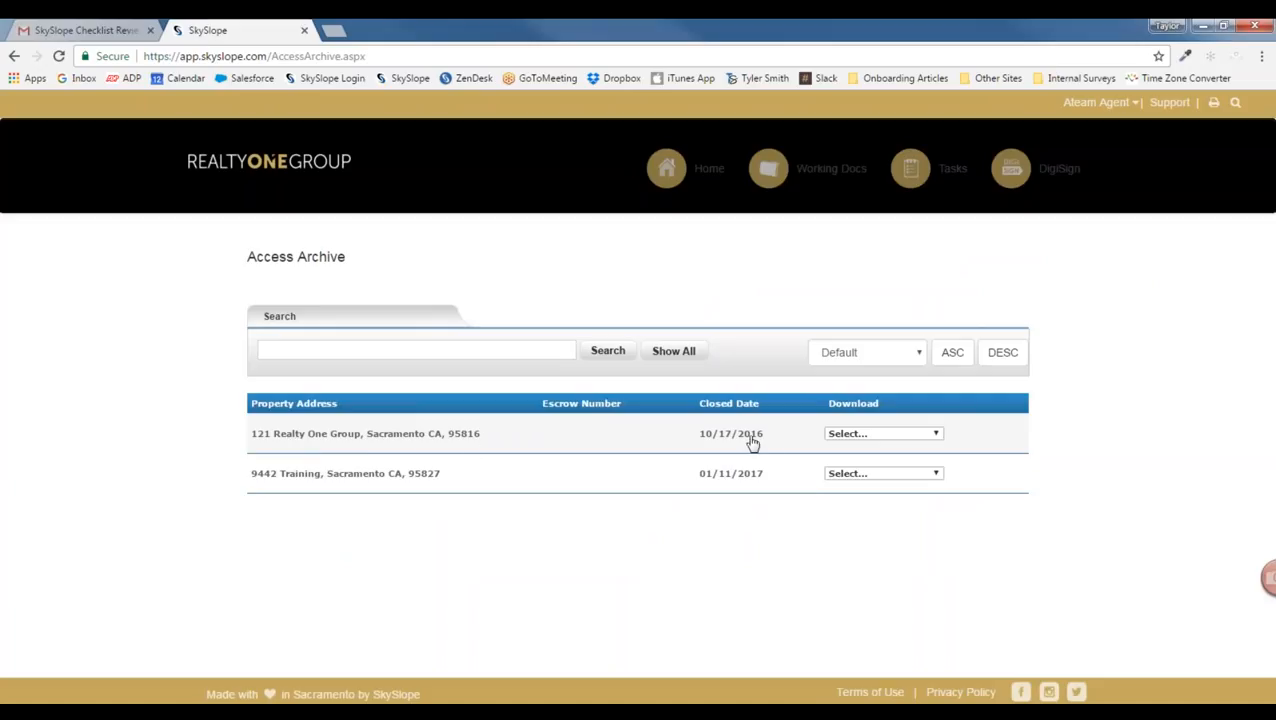
left_click(900, 433)
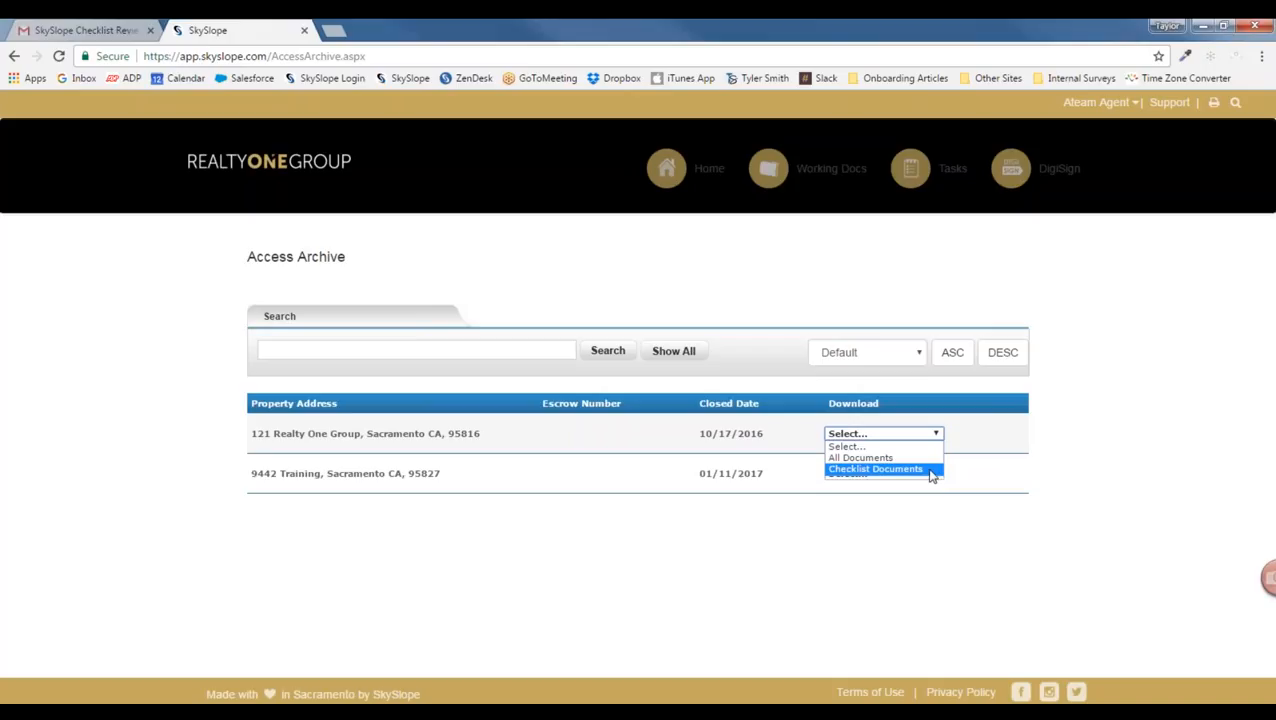
left_click(877, 471)
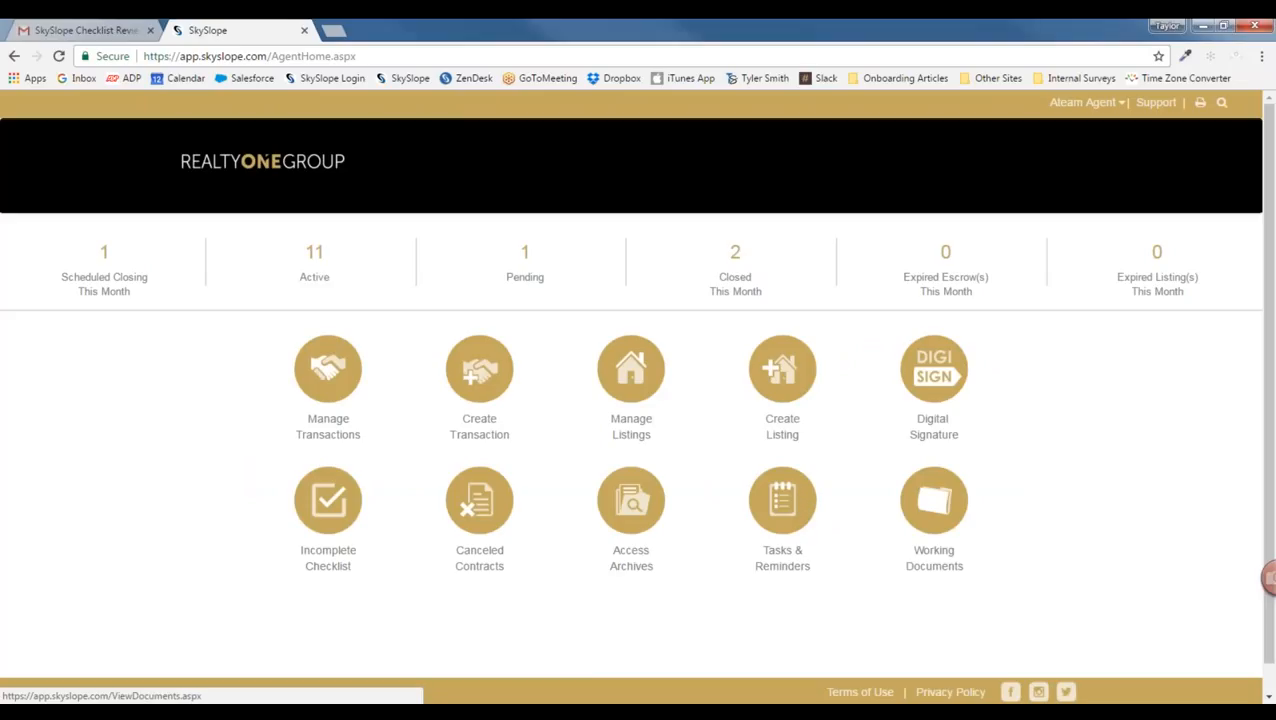
Step: In Working Documents, select the training document in Personal Docs, then view Office Docs with its empty Company folder
left_click(926, 505)
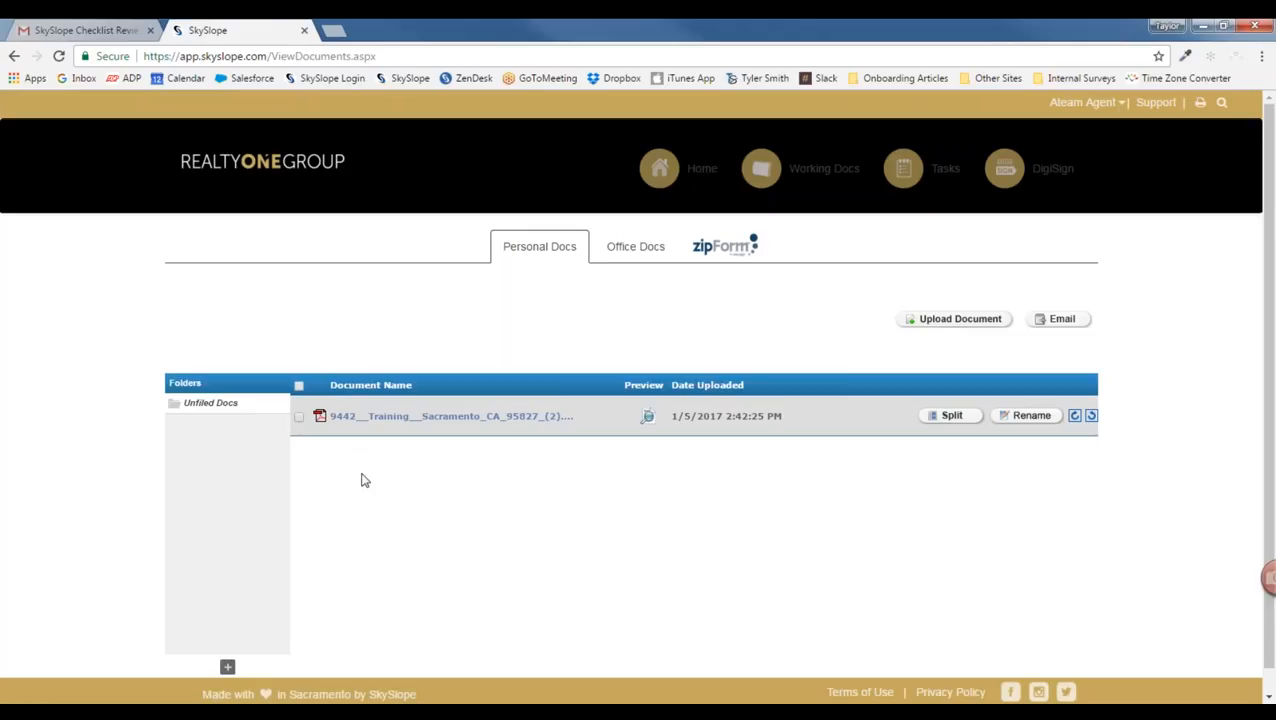
scroll(364, 480, "down", 1)
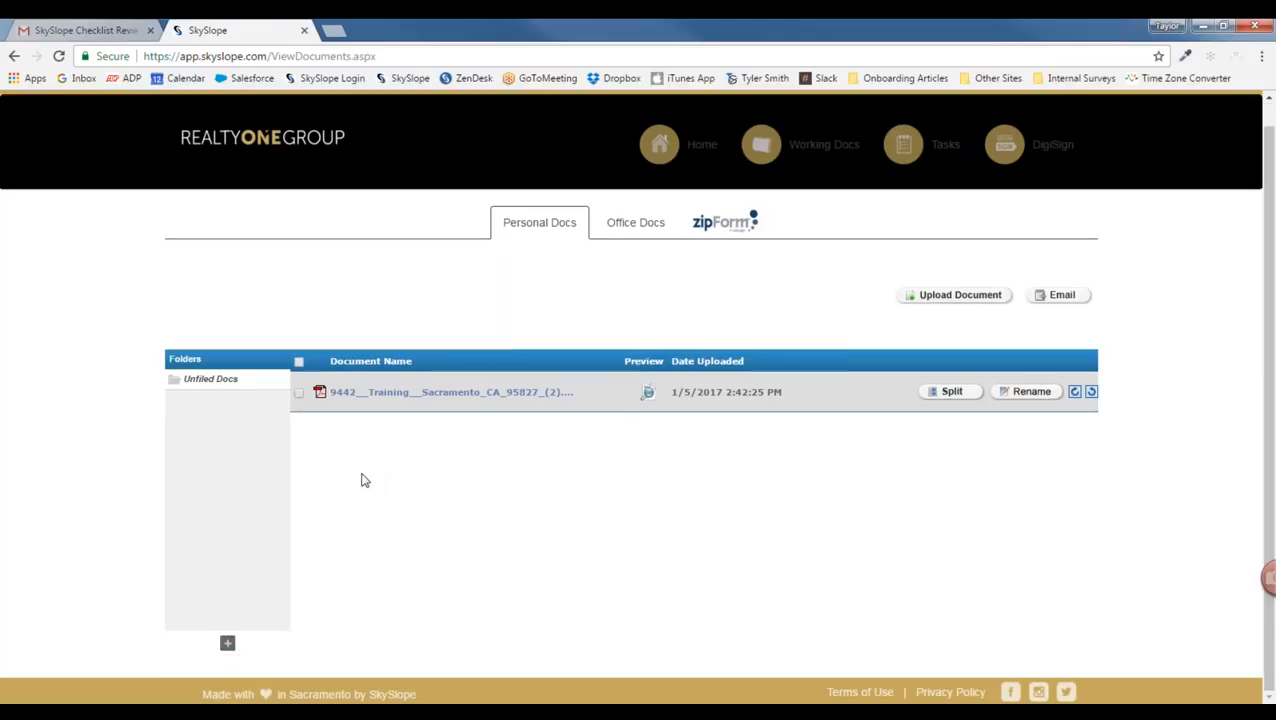
scroll(364, 480, "up", 1)
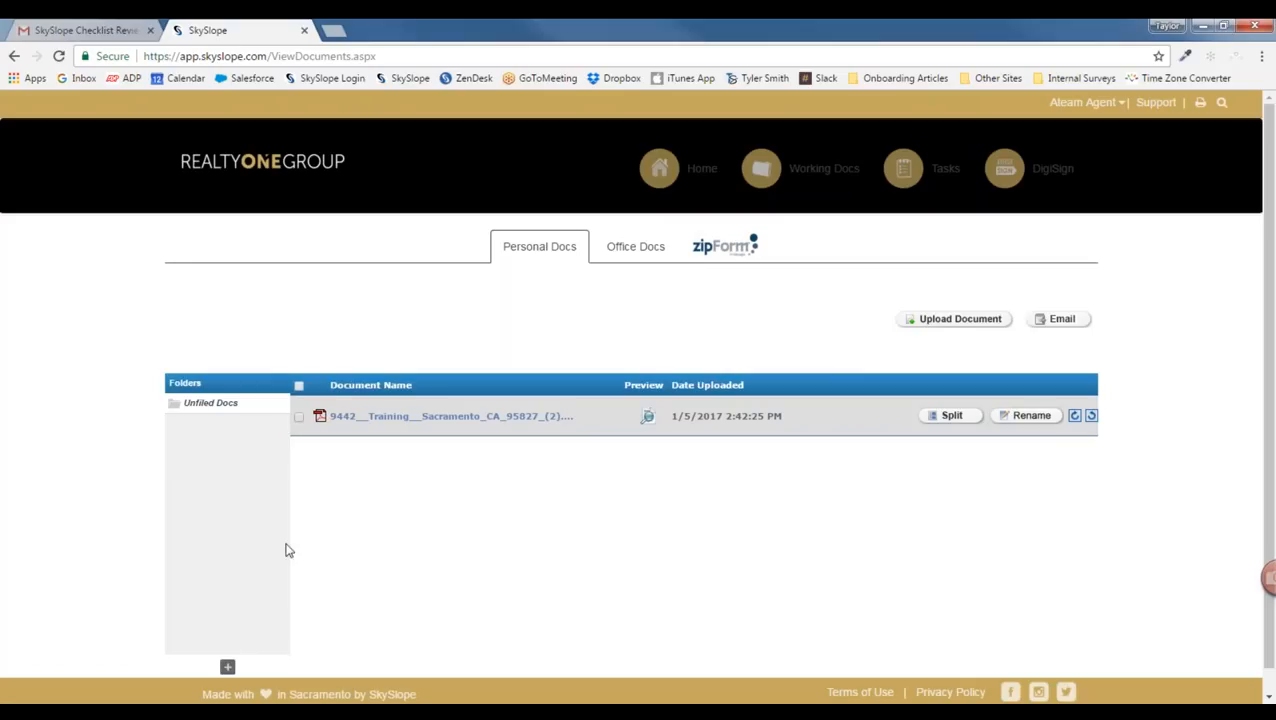
left_click(298, 416)
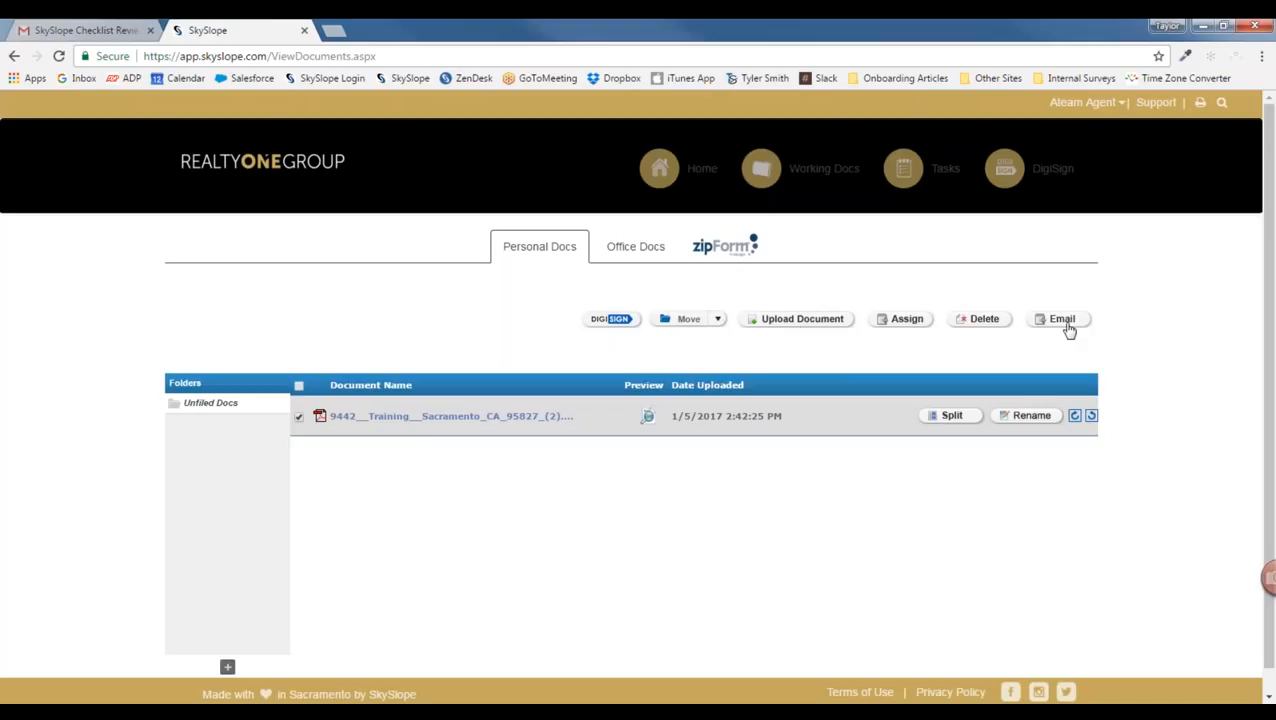
left_click(635, 246)
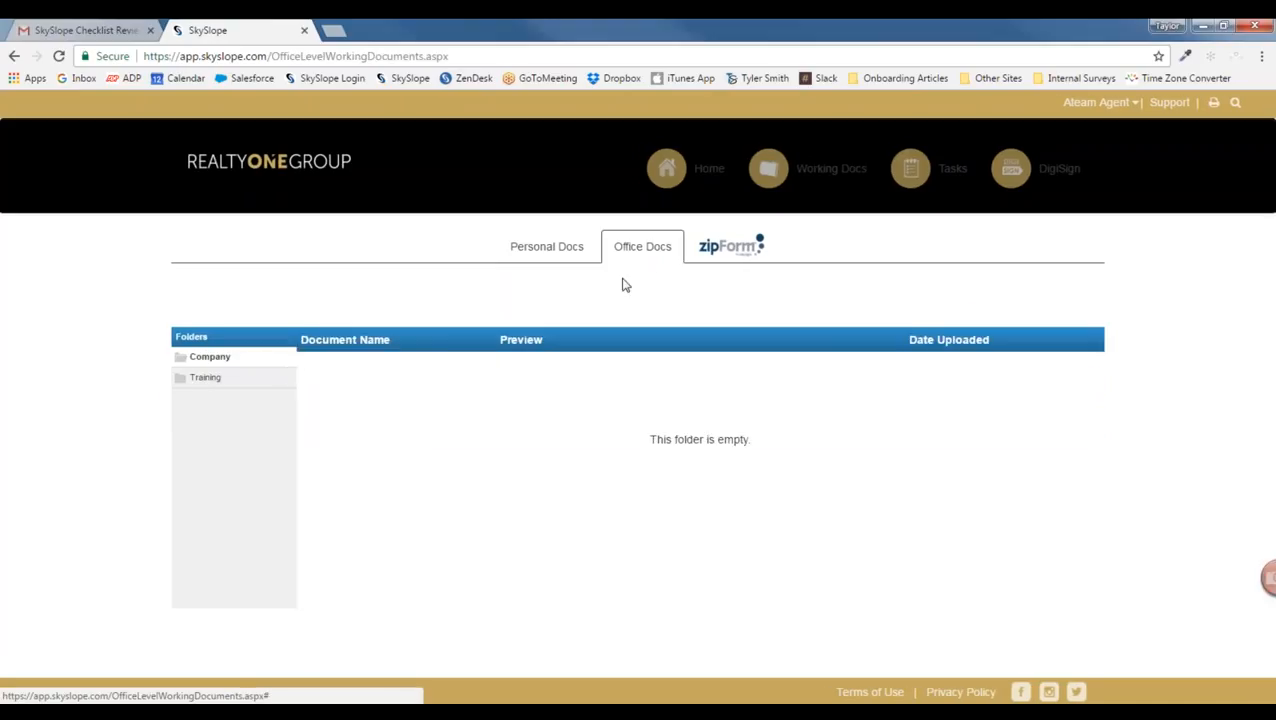
left_click(733, 250)
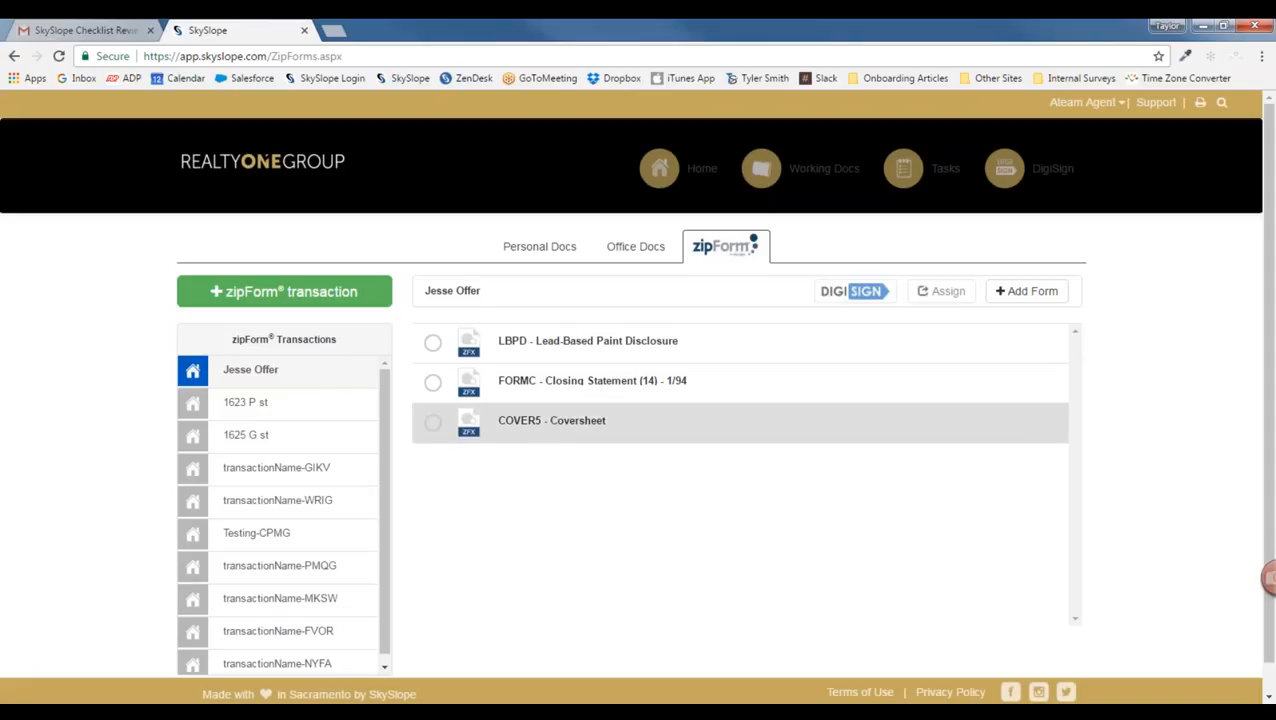
Step: Select the LBPD form, browse the MAR form library without adding anything, and go back Home
left_click(432, 342)
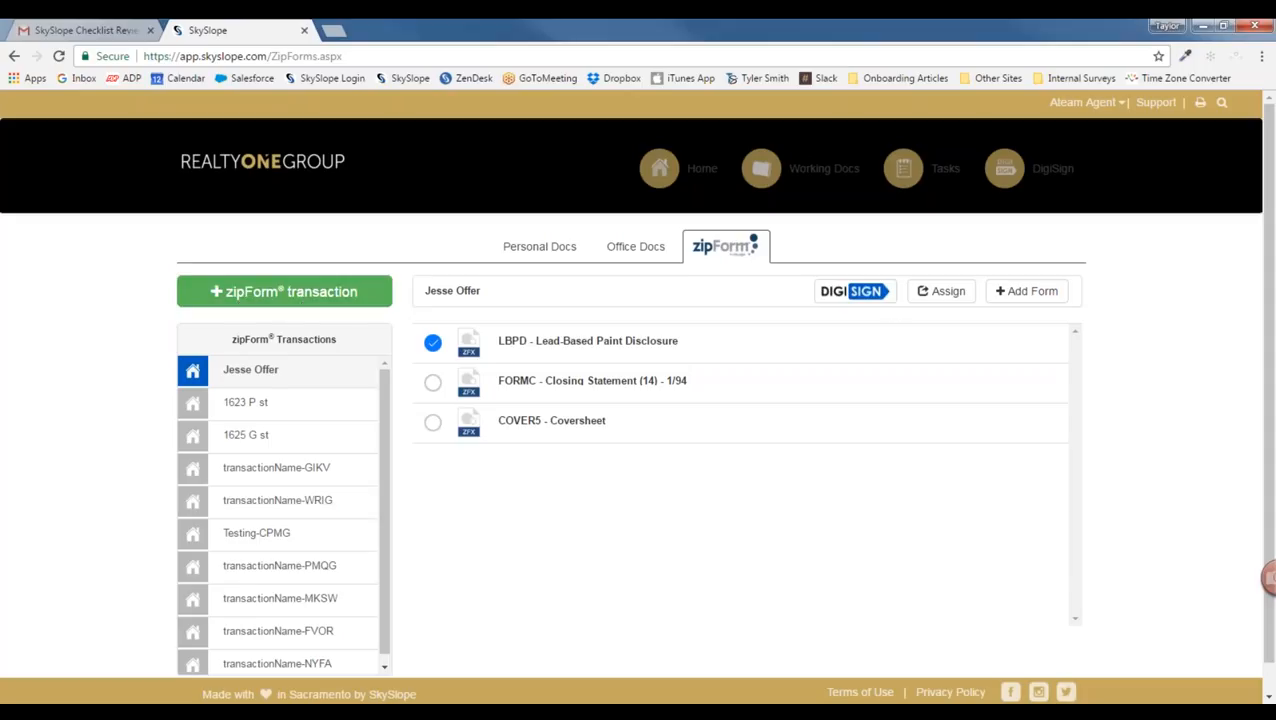
left_click(1014, 298)
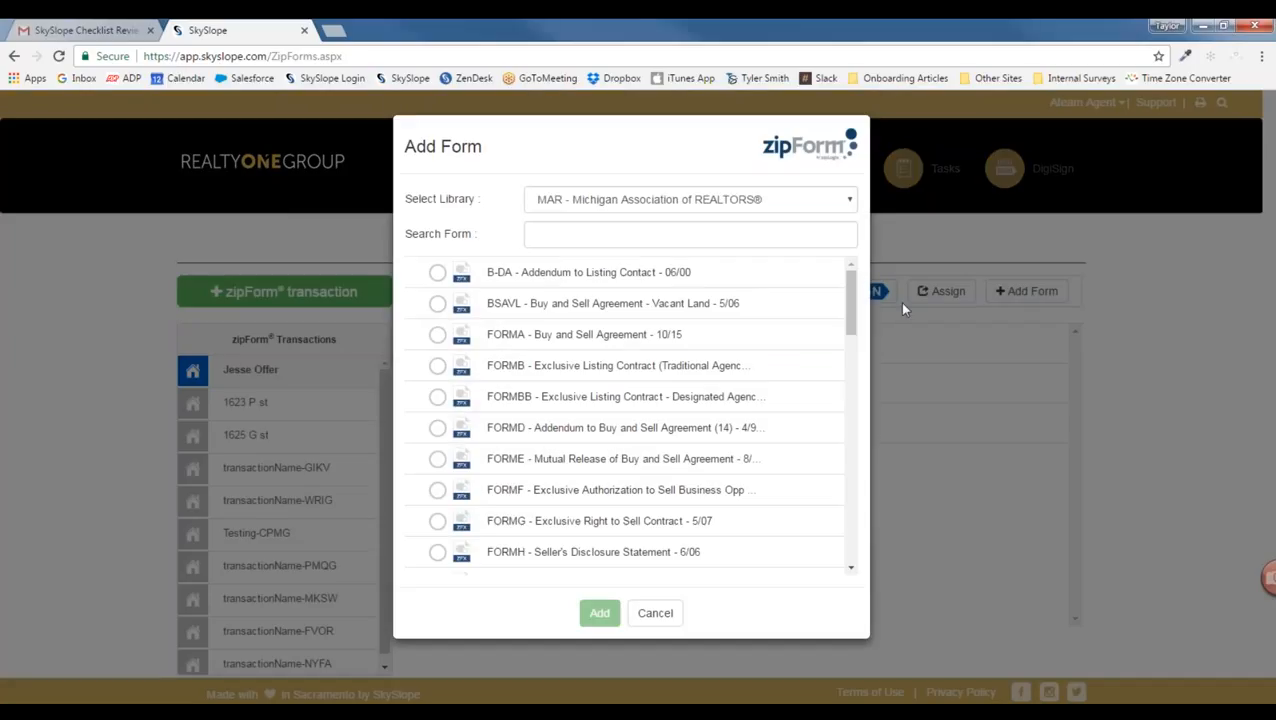
left_click_drag(852, 292, 833, 269)
left_click(652, 613)
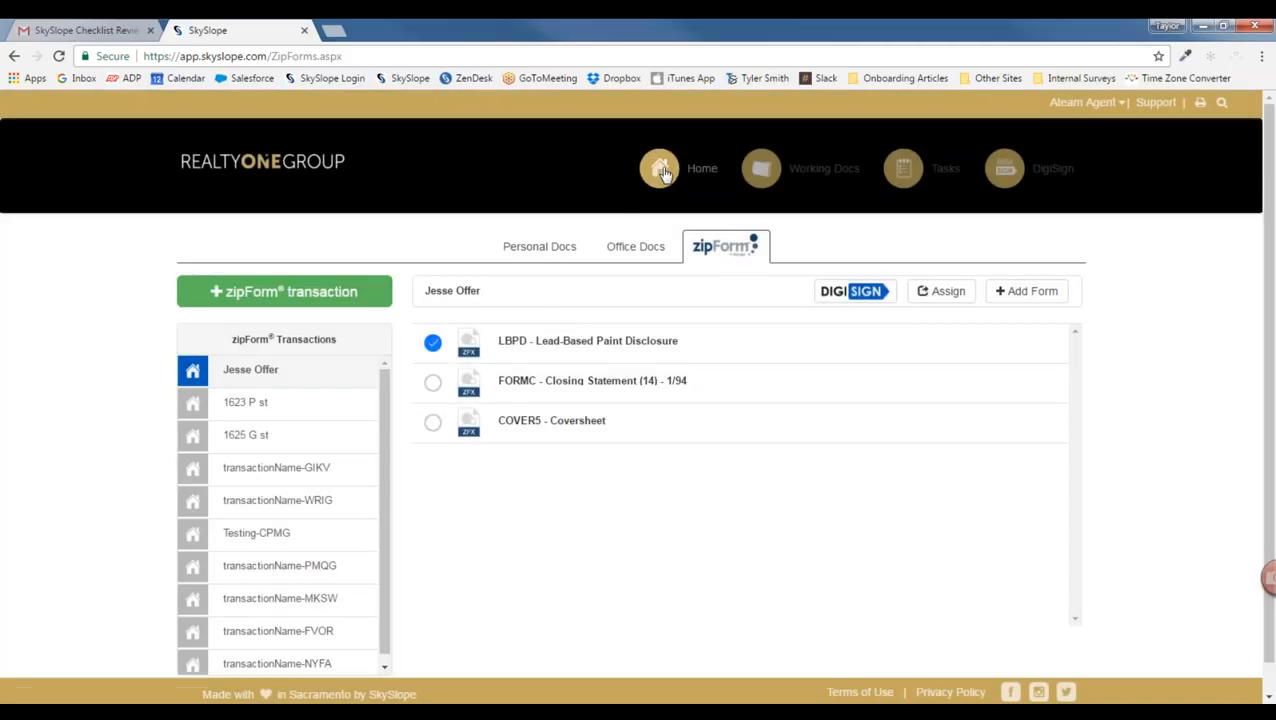
left_click(660, 170)
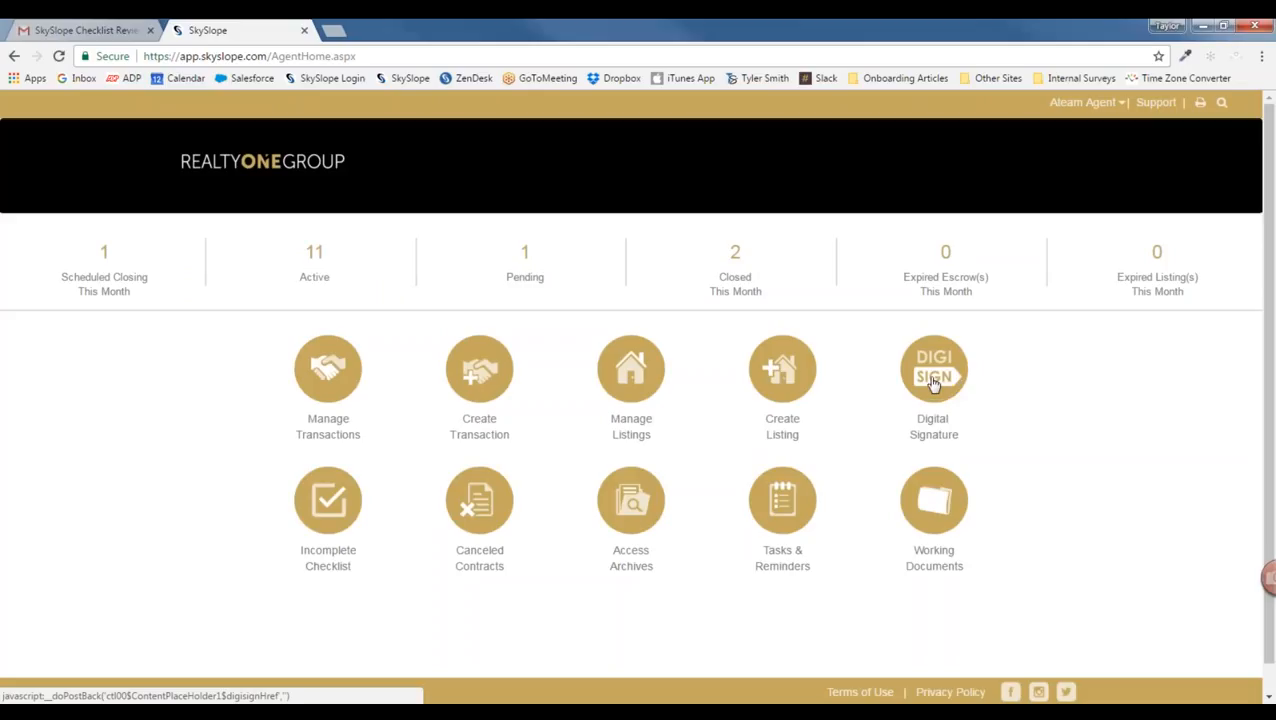
Step: Open the Digital Signature envelopes and start a new envelope to reach the property picker
left_click(932, 384)
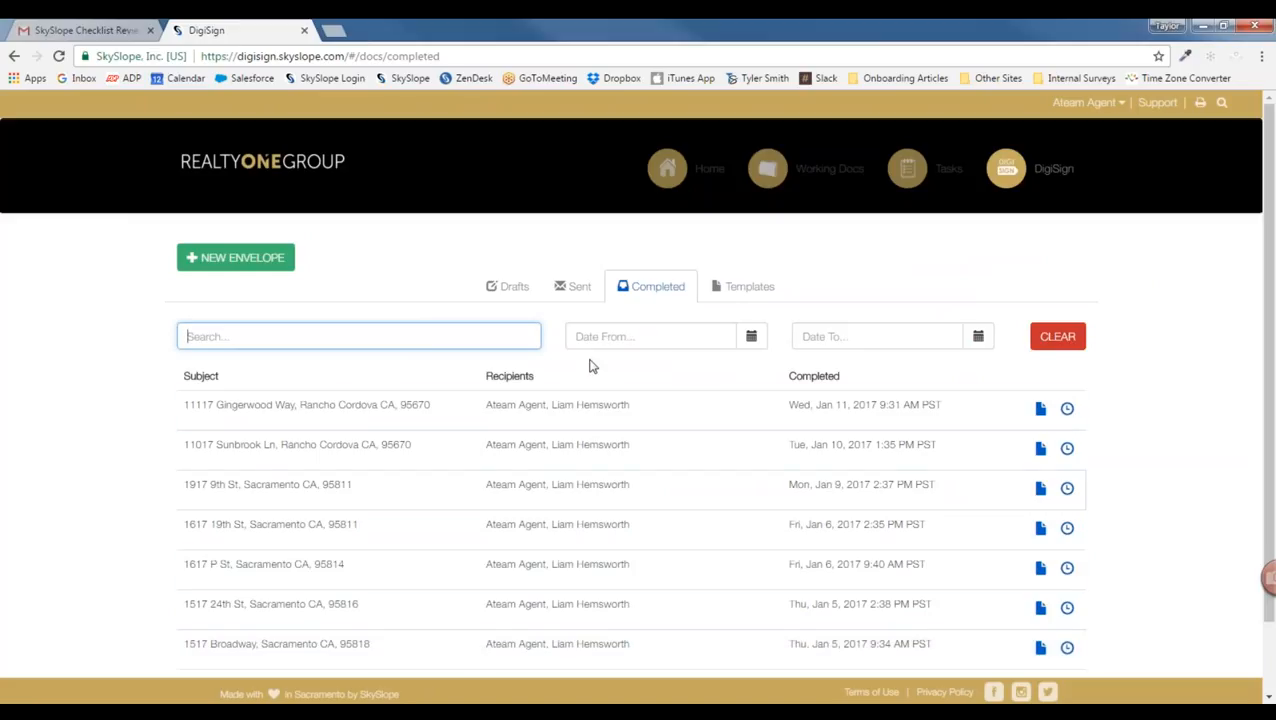
left_click(258, 262)
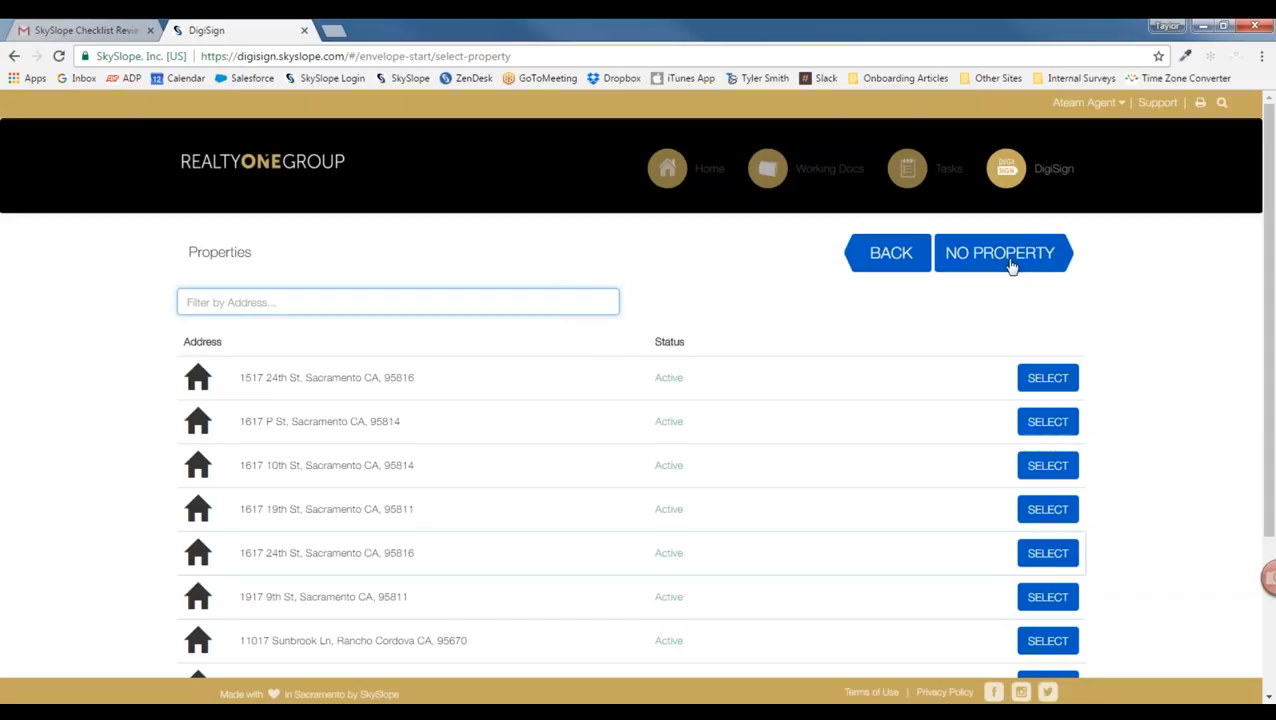
scroll(262, 461, "down", 1)
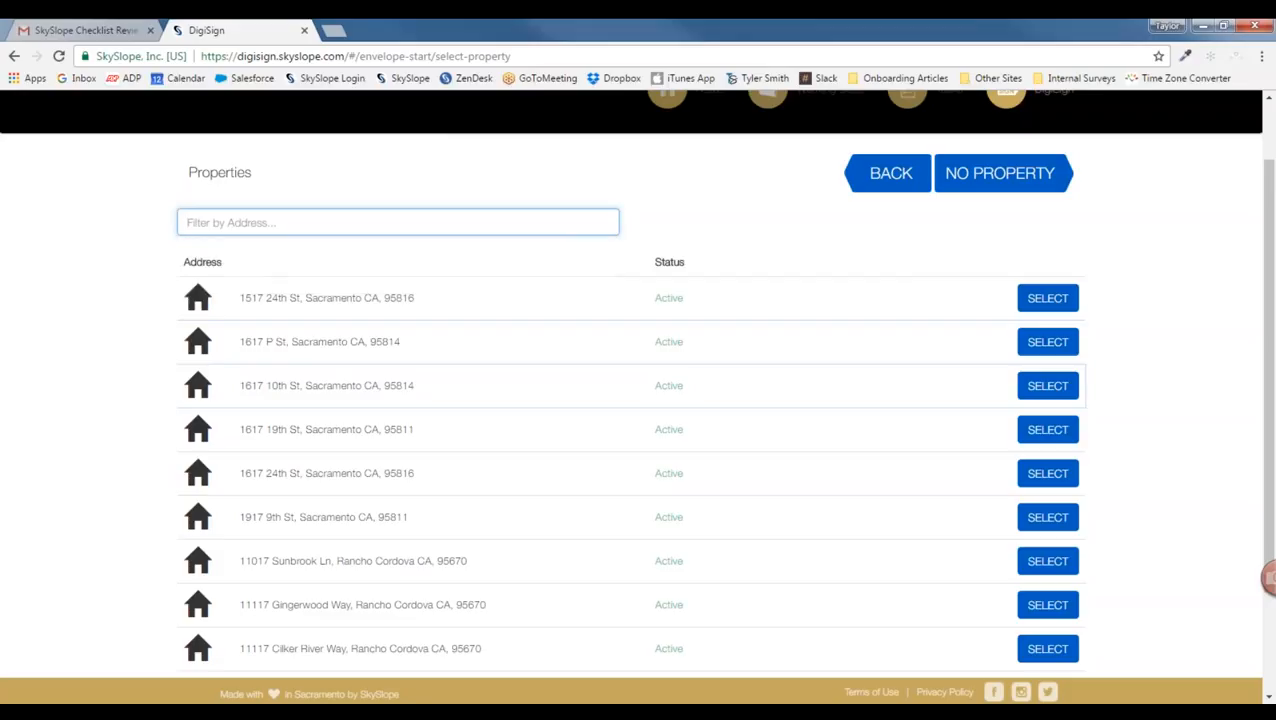
type("2425")
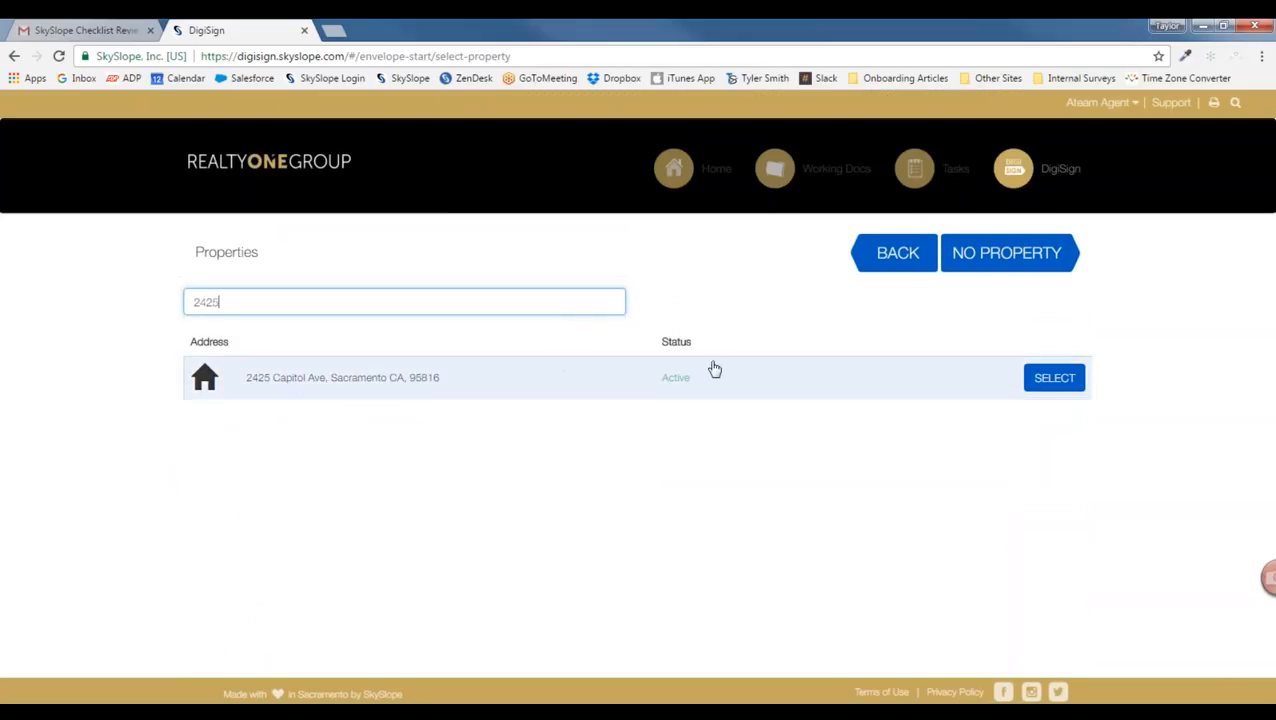
left_click(1050, 380)
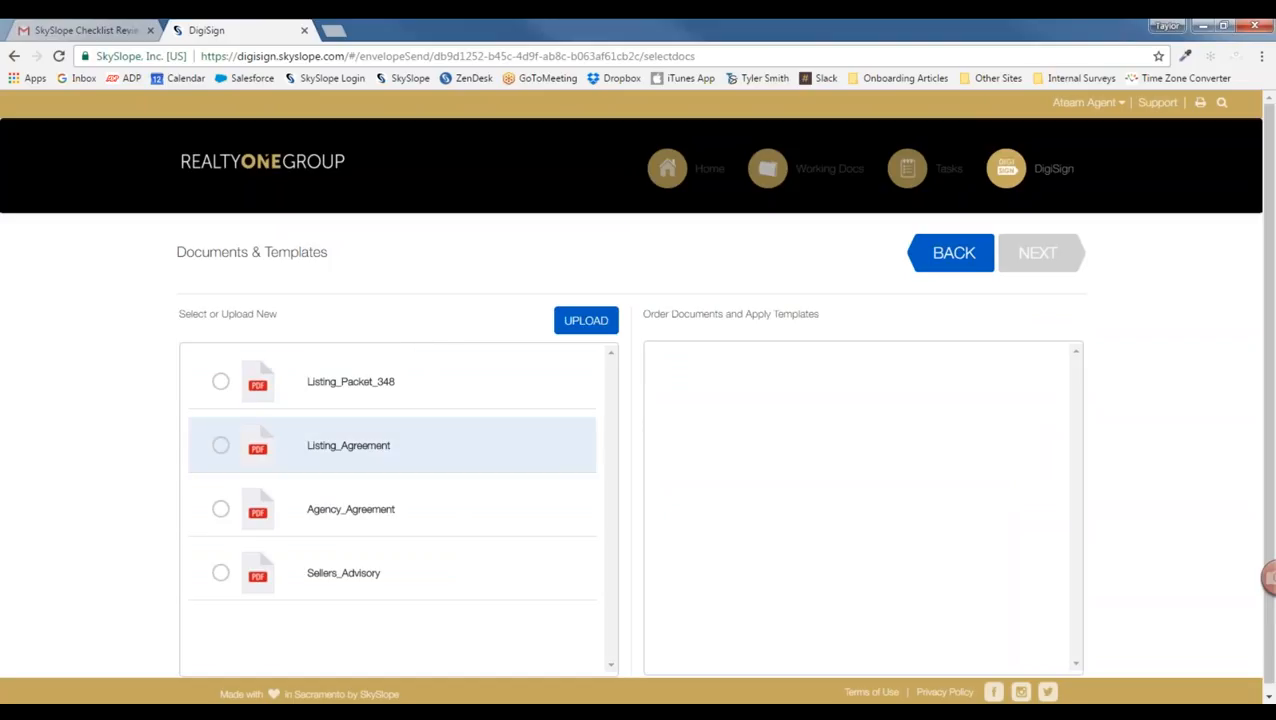
left_click(220, 446)
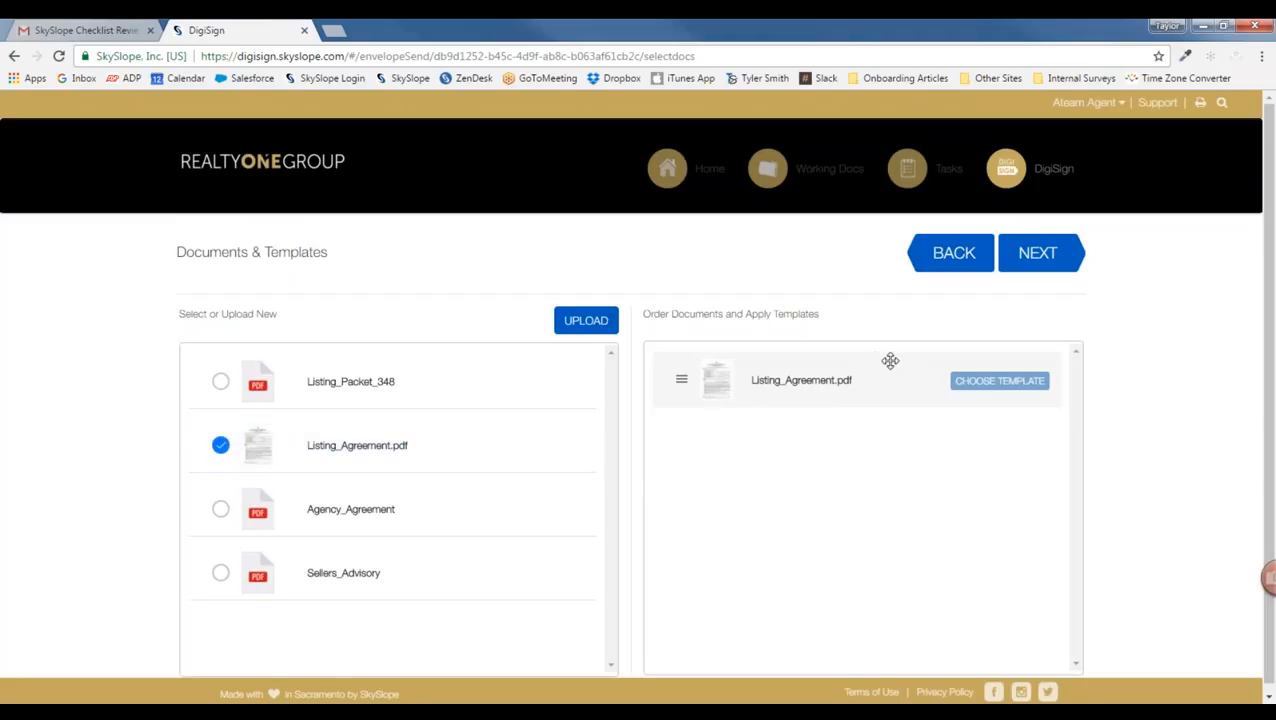
left_click(1037, 252)
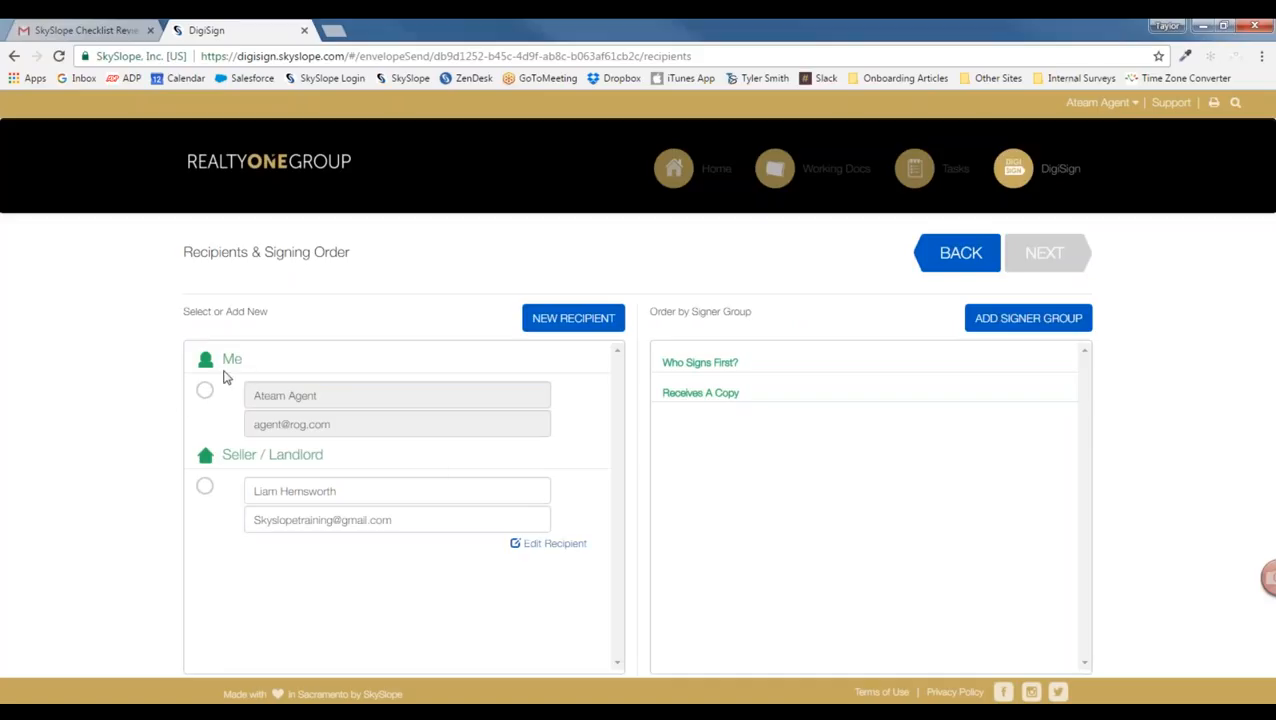
Step: Make the agent and the seller signers together in Who Signs First, removing the extra empty group
left_click(204, 396)
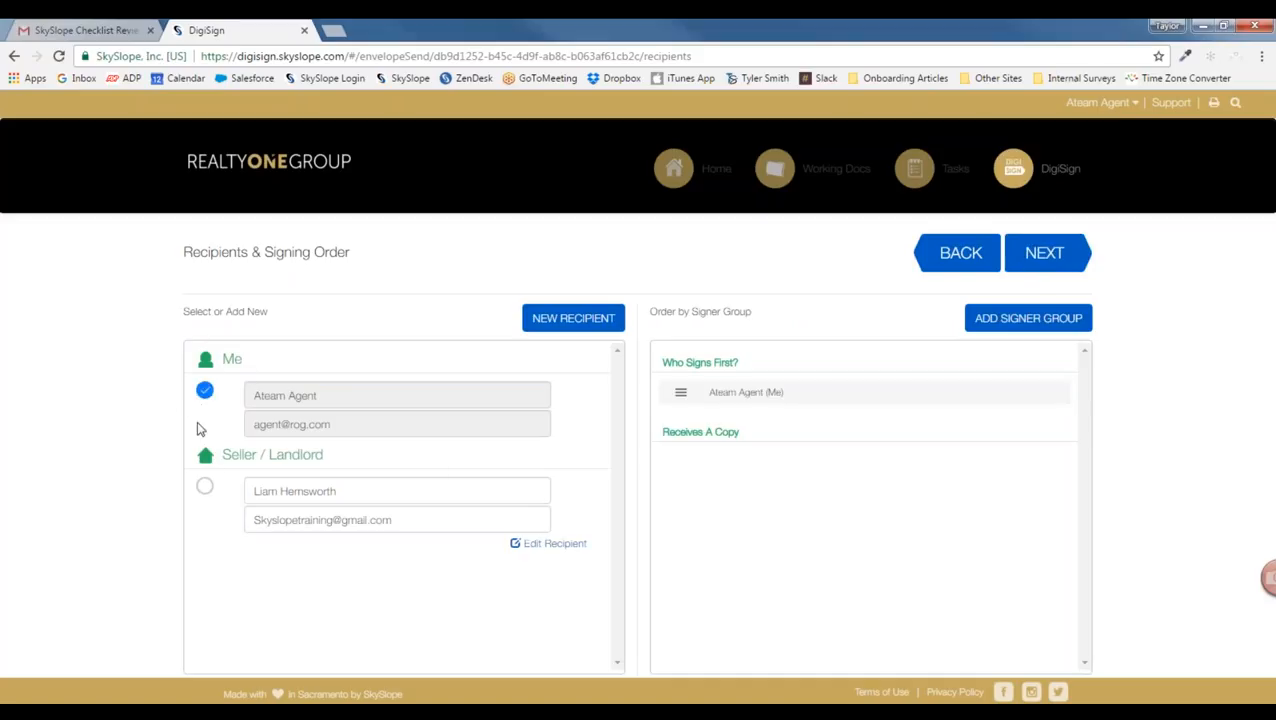
left_click(204, 487)
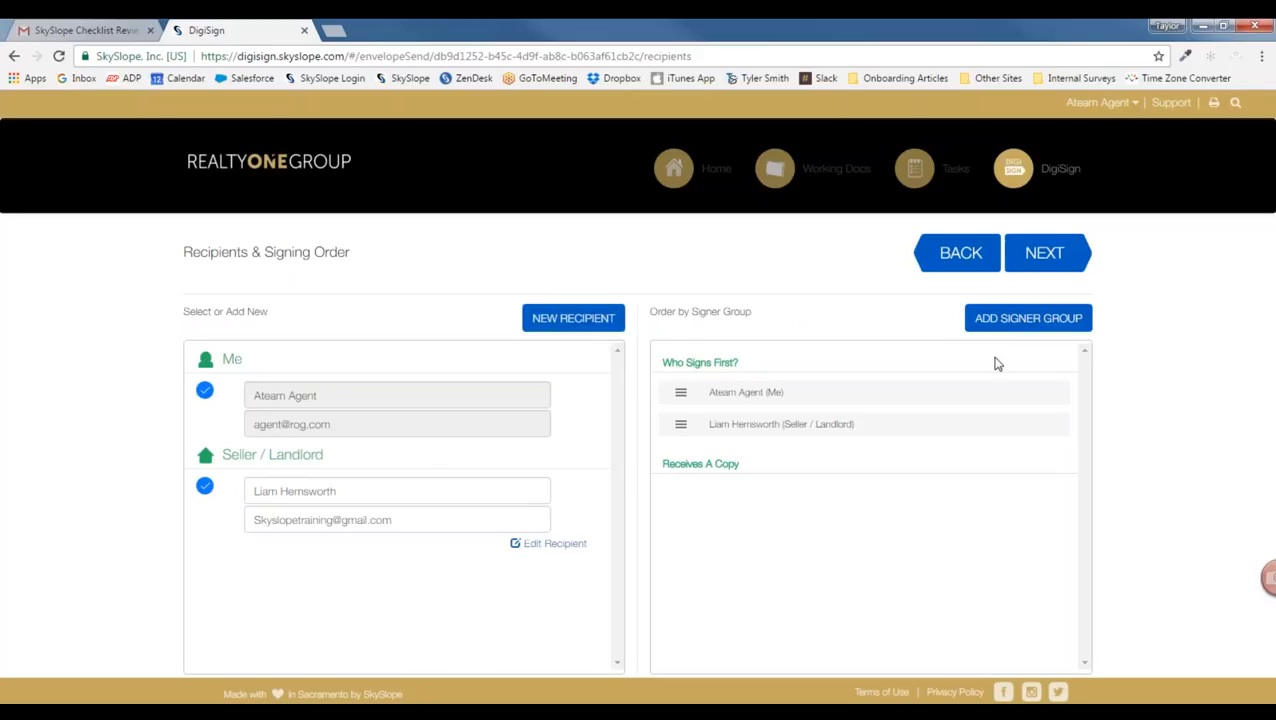
left_click(1039, 325)
left_click(1039, 325)
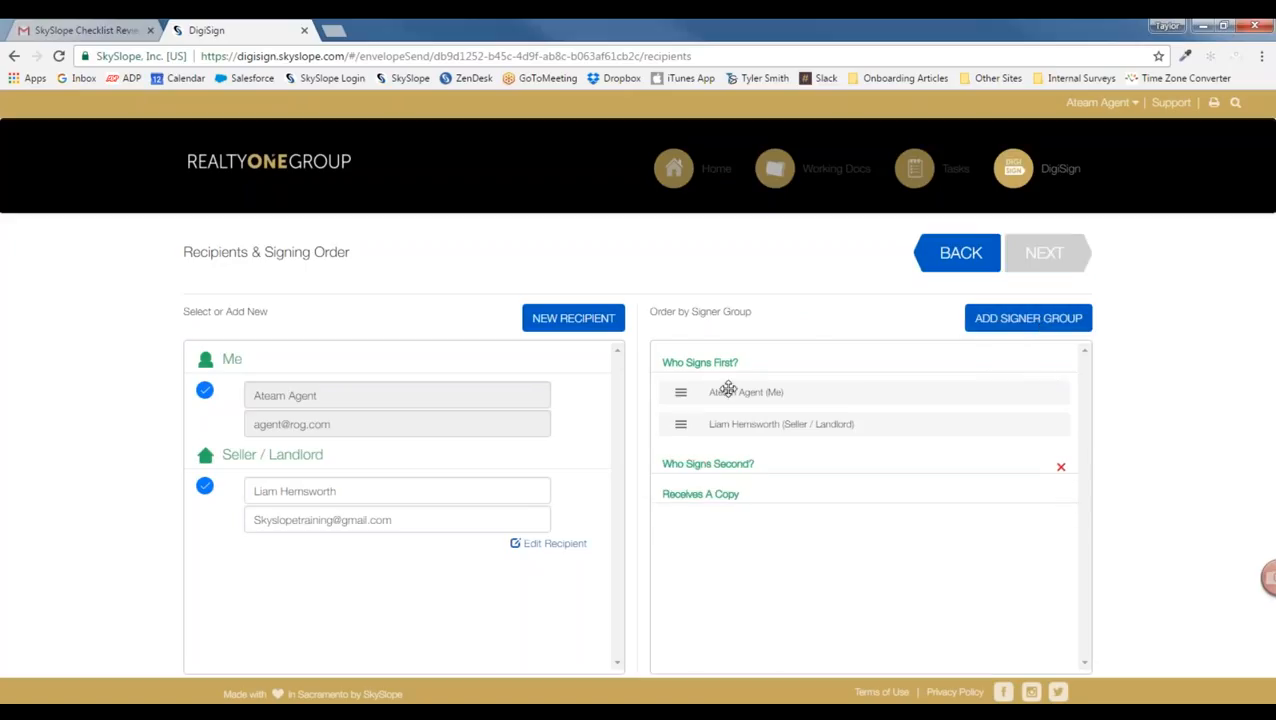
left_click_drag(728, 389, 732, 456)
mouse_move(718, 390)
left_mouse_down()
mouse_move(715, 449)
mouse_move(712, 379)
left_mouse_up()
left_click_drag(734, 458, 734, 412)
left_click(1061, 470)
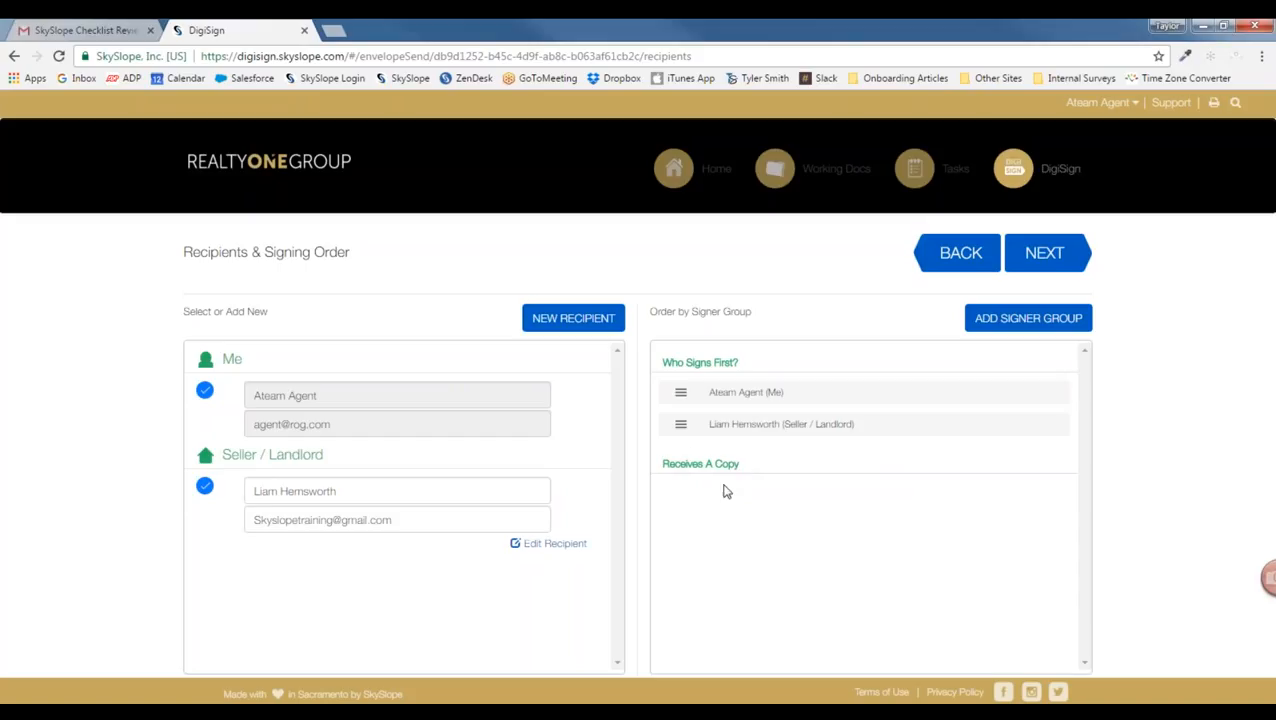
left_click(1044, 254)
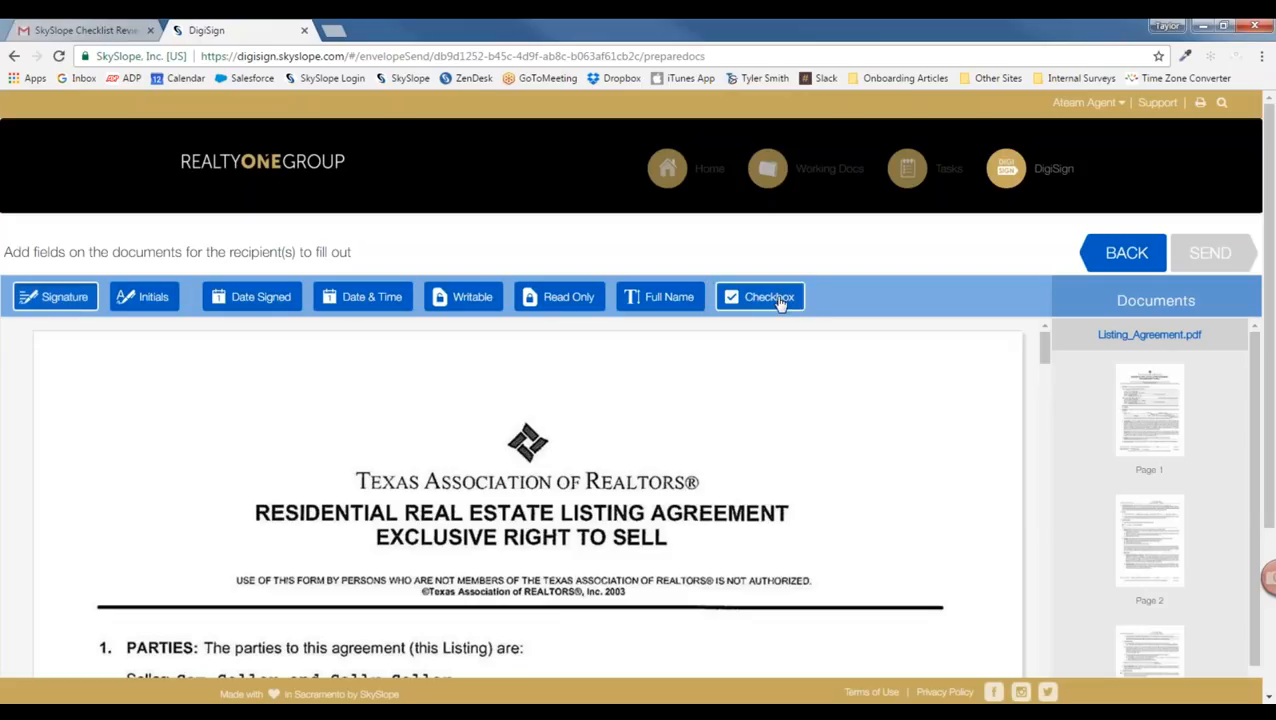
Step: Add initials fields on page 1's Broker/Associate and Seller lines, assigning the Seller one to the seller
scroll(288, 436, "down", 3)
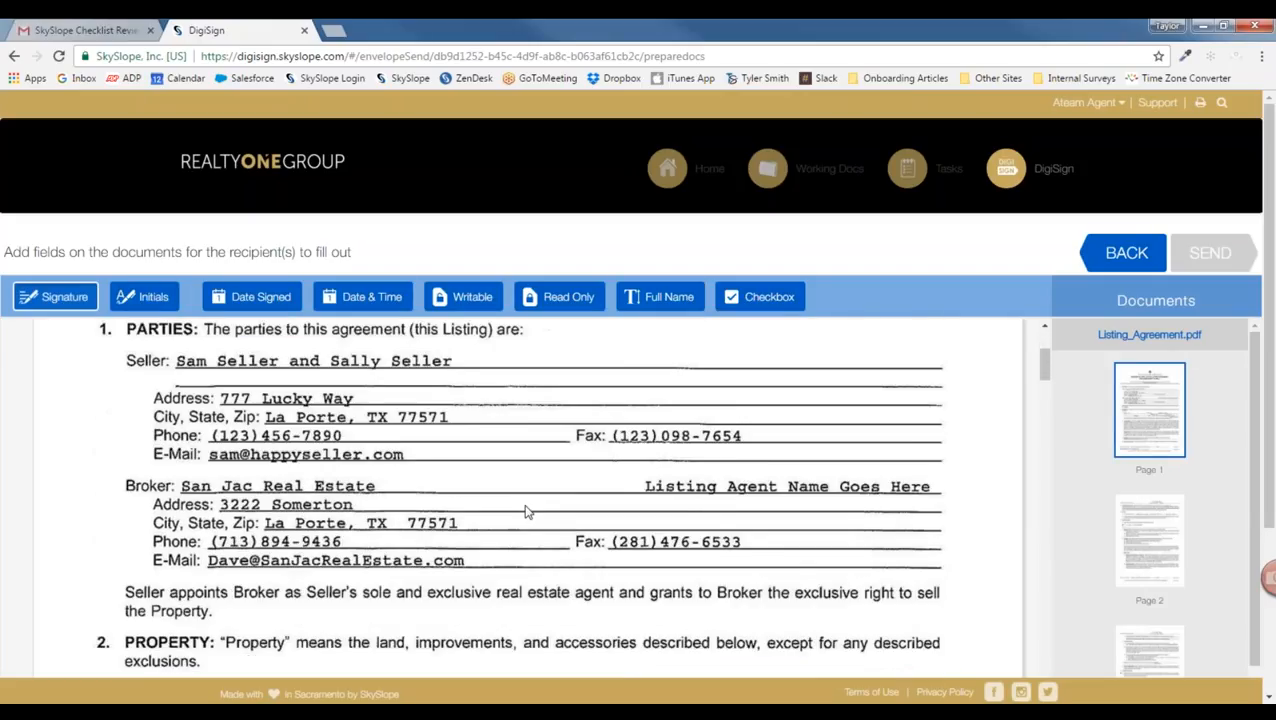
scroll(588, 494, "down", 10)
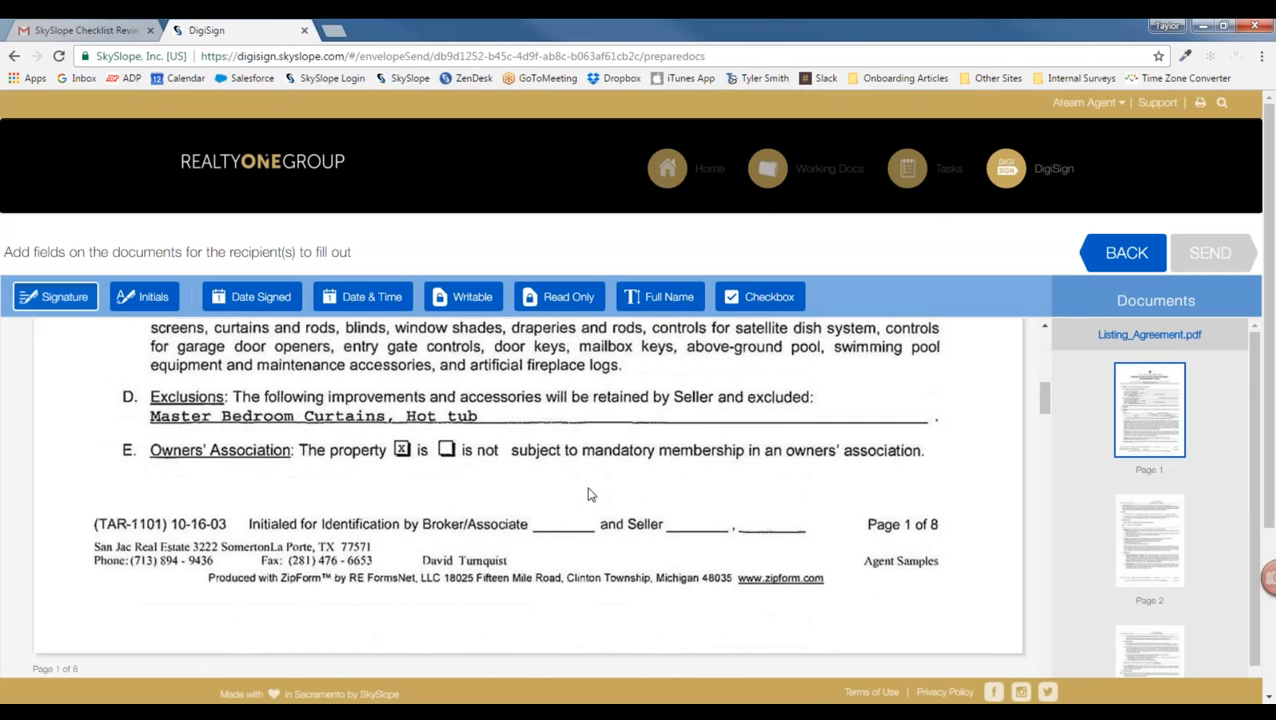
left_click(150, 297)
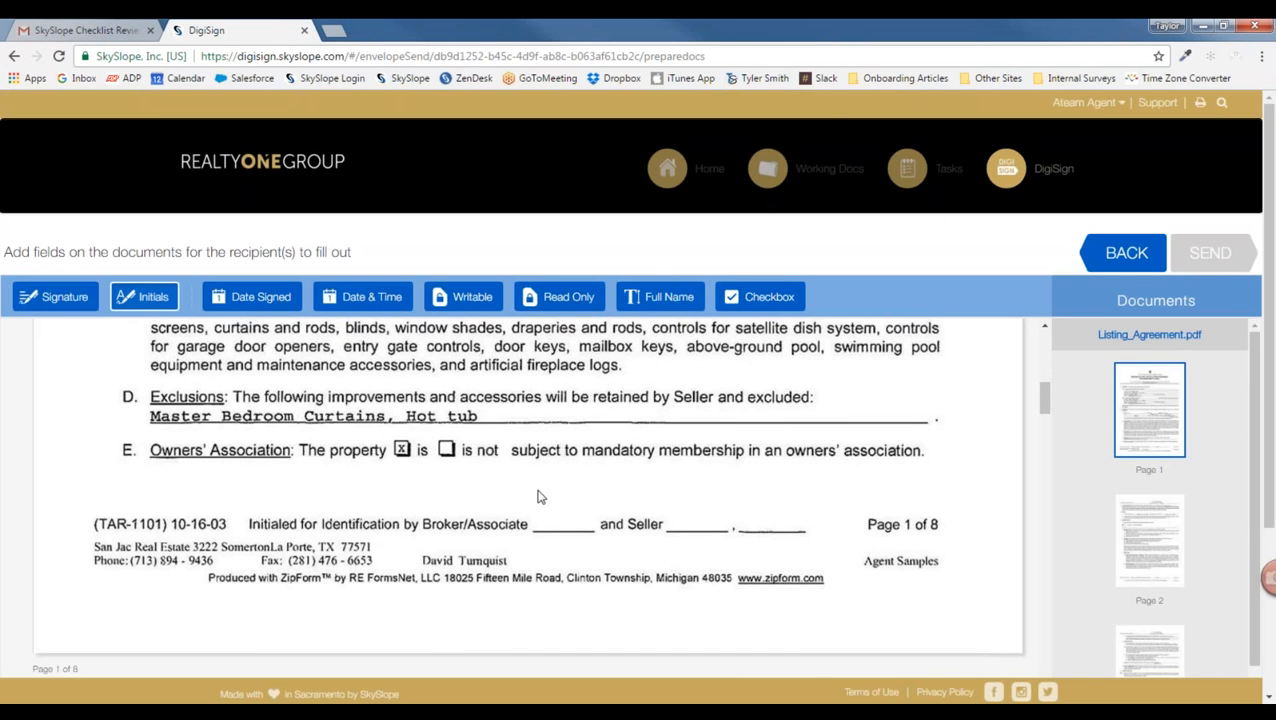
left_click(564, 506)
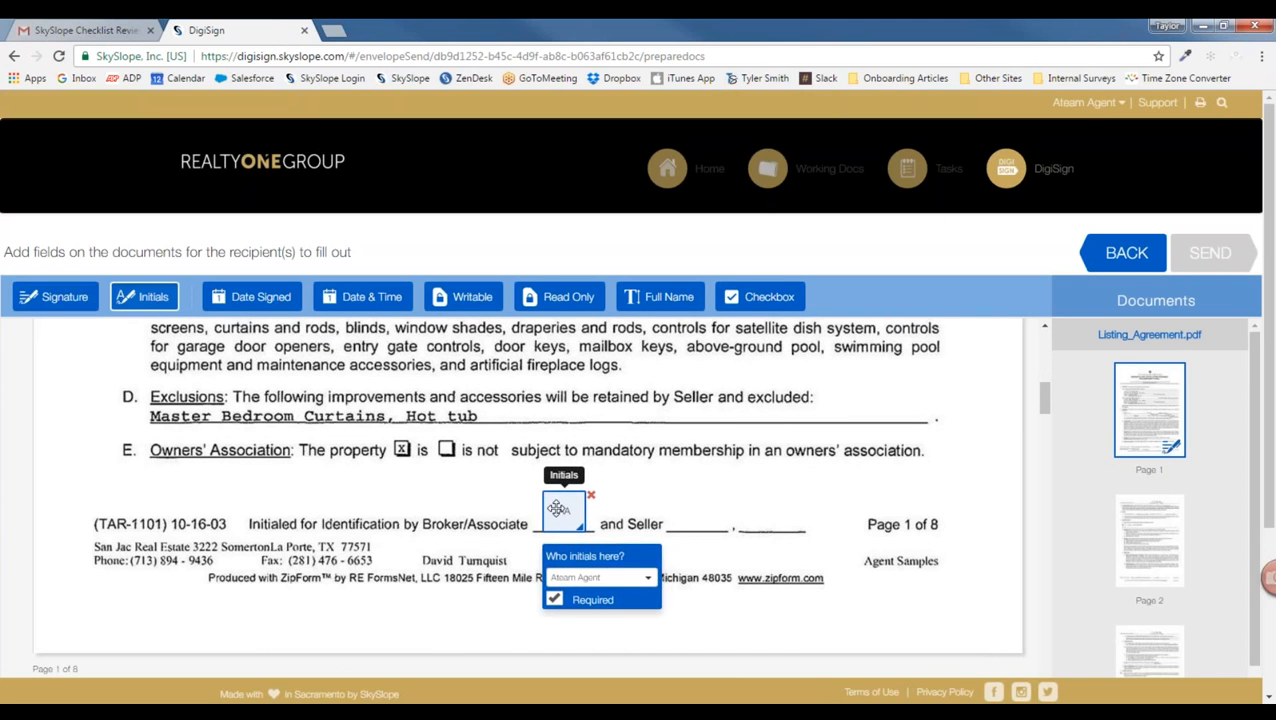
left_click(704, 510)
left_click_drag(704, 510, 698, 508)
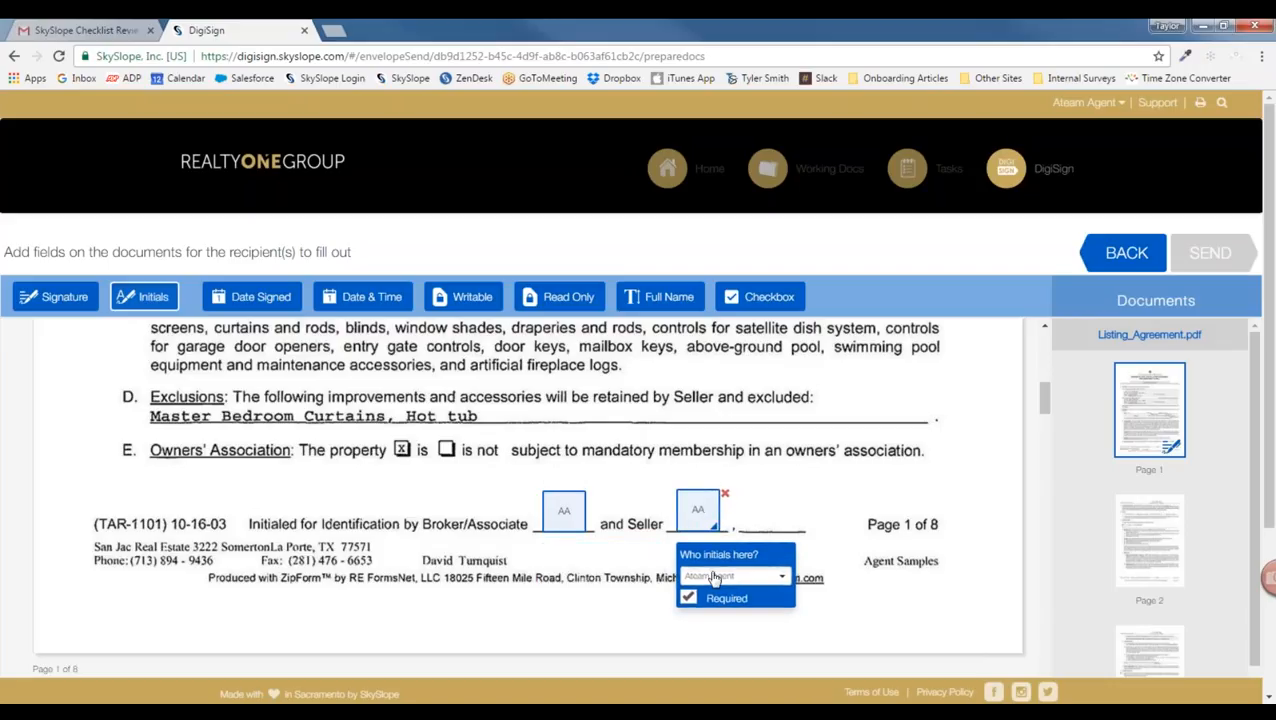
left_click(714, 577)
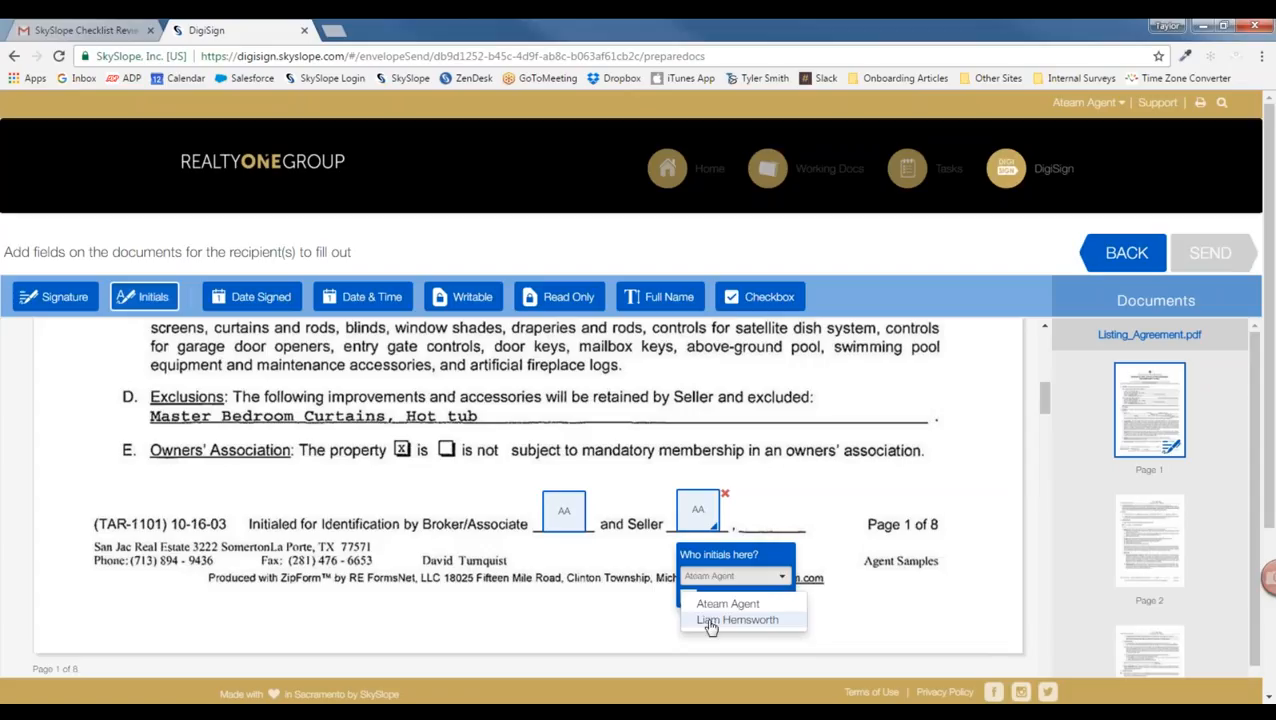
left_click(713, 622)
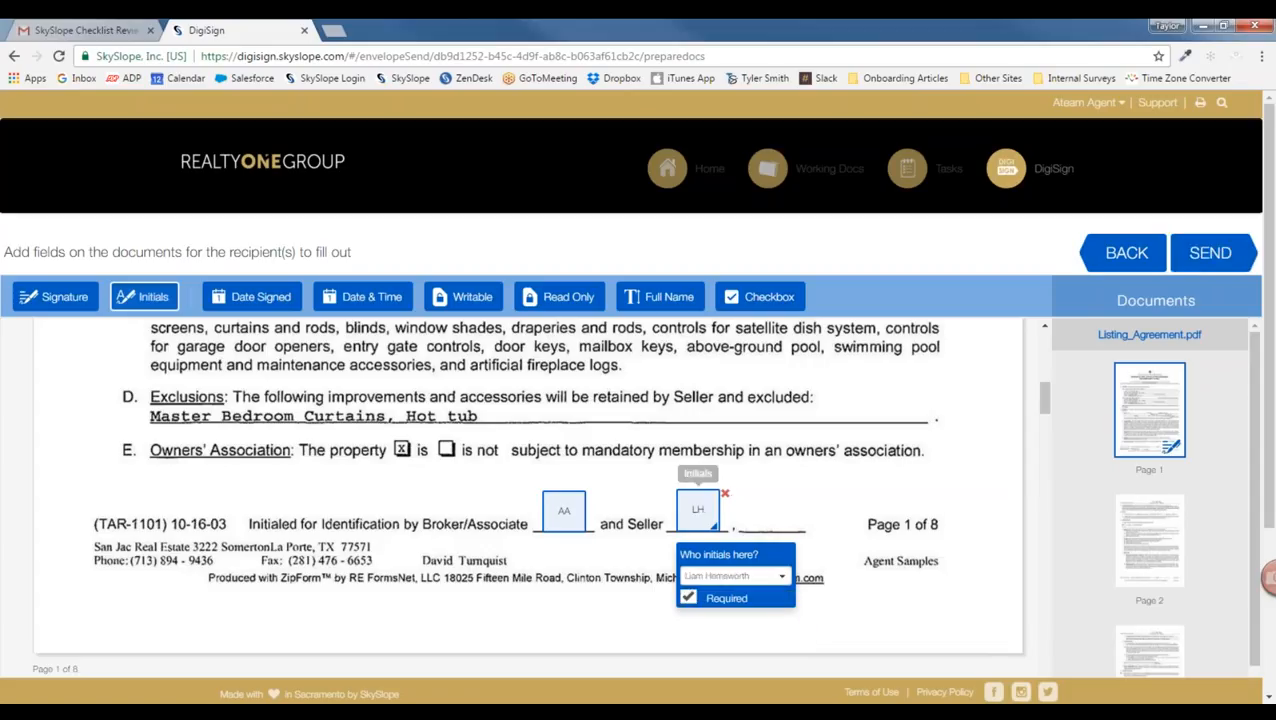
scroll(1158, 496, "down", 5)
scroll(1158, 496, "down", 5)
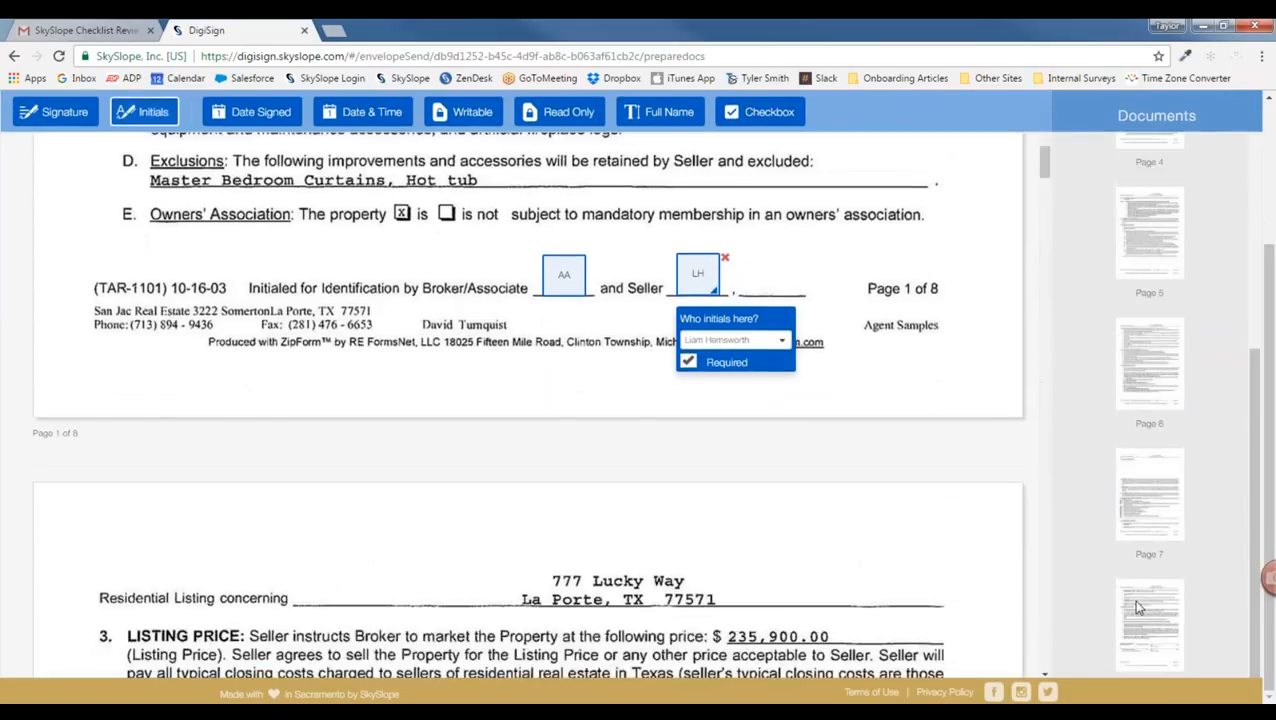
left_click(1138, 628)
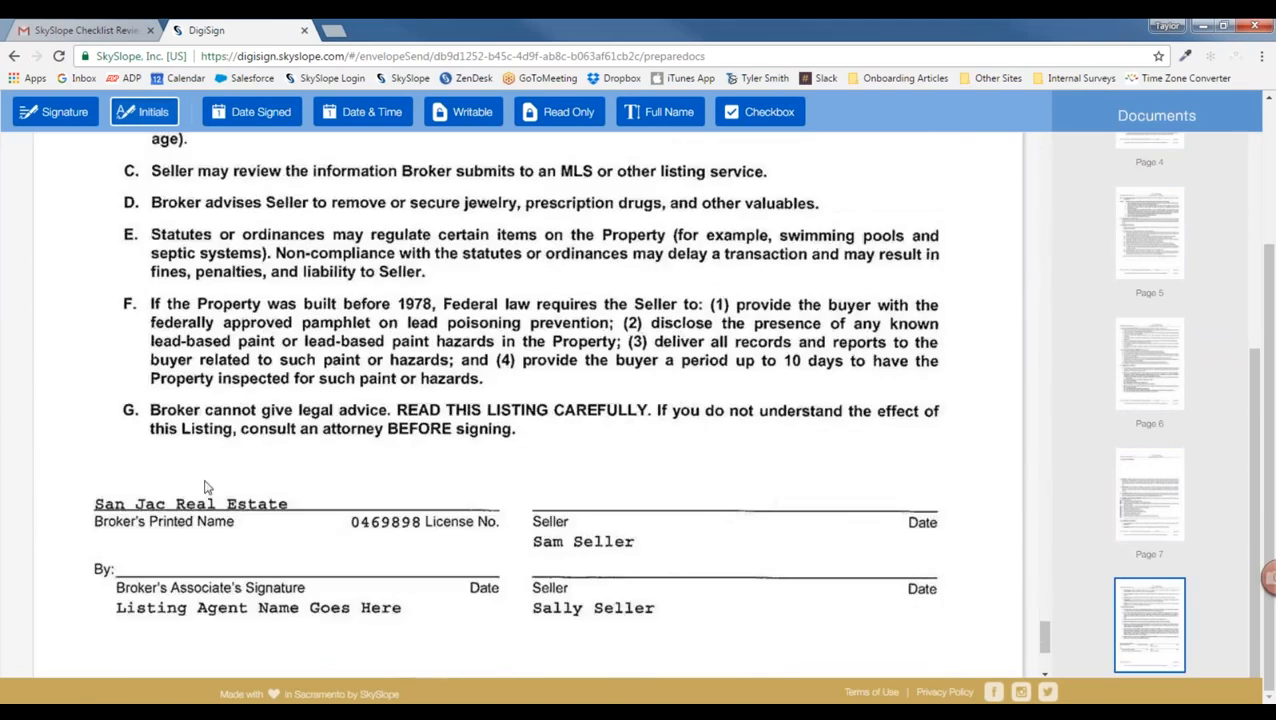
Step: Place a resized signature field on the Broker's Associate line and assign it to the agent
left_click(44, 113)
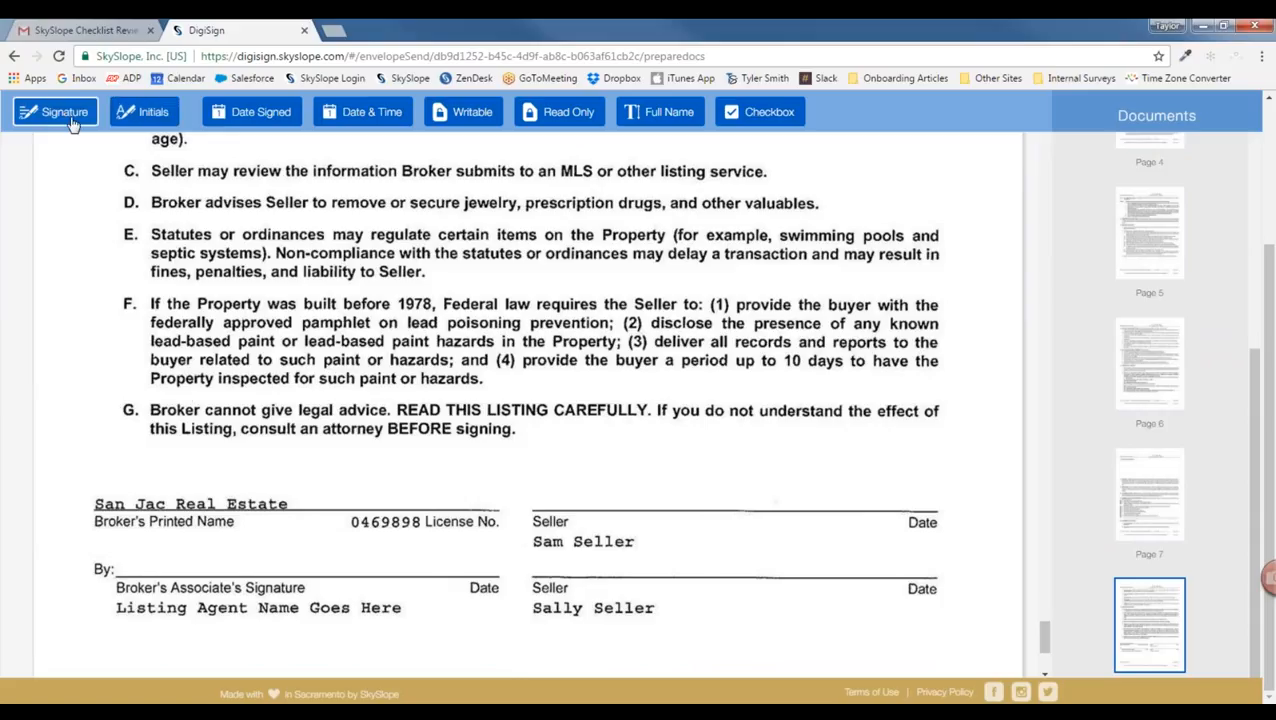
left_click(139, 550)
mouse_move(178, 567)
left_mouse_down()
mouse_move(217, 552)
mouse_move(168, 543)
mouse_move(142, 604)
mouse_move(150, 573)
mouse_move(164, 581)
left_mouse_up()
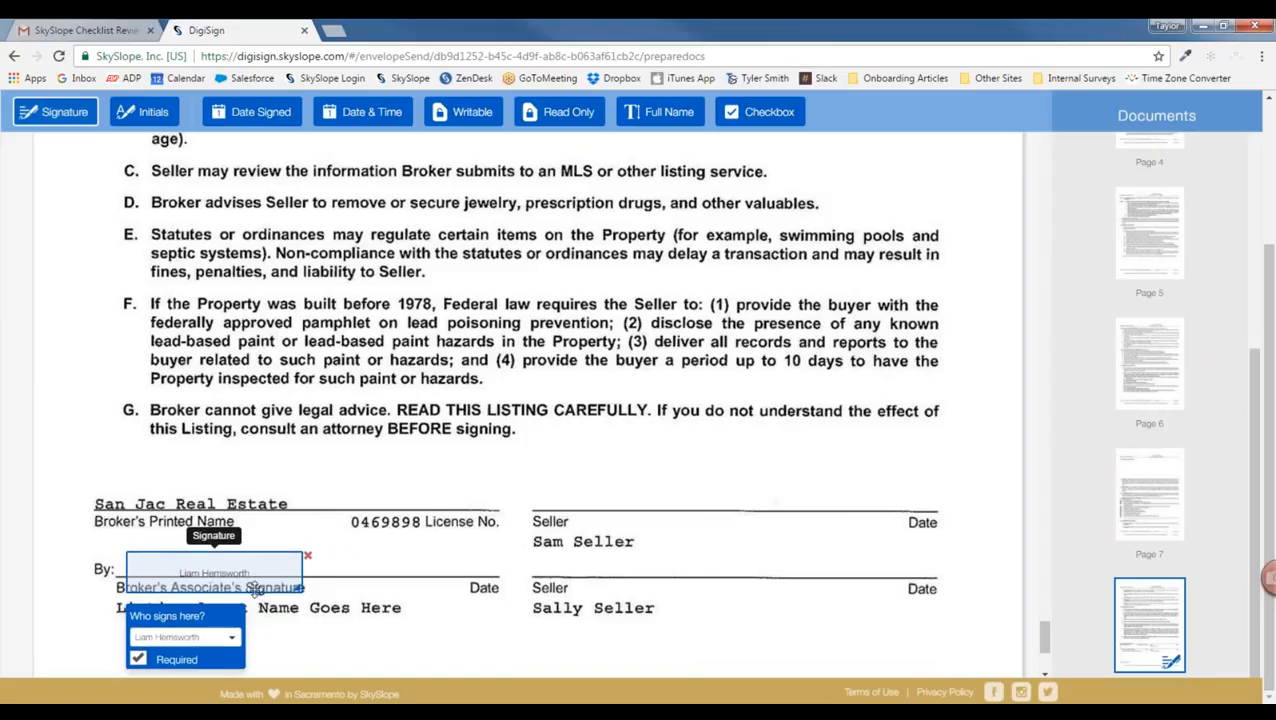
left_click_drag(296, 586, 236, 573)
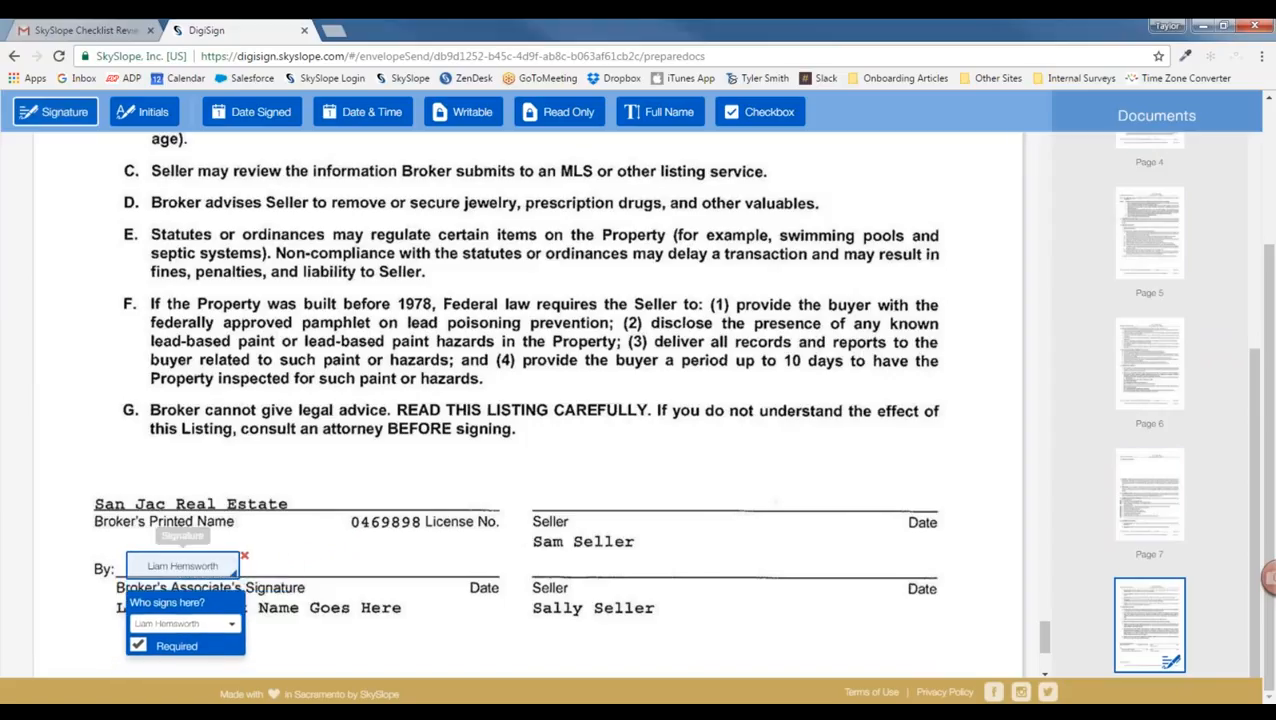
left_click(188, 624)
left_click(178, 651)
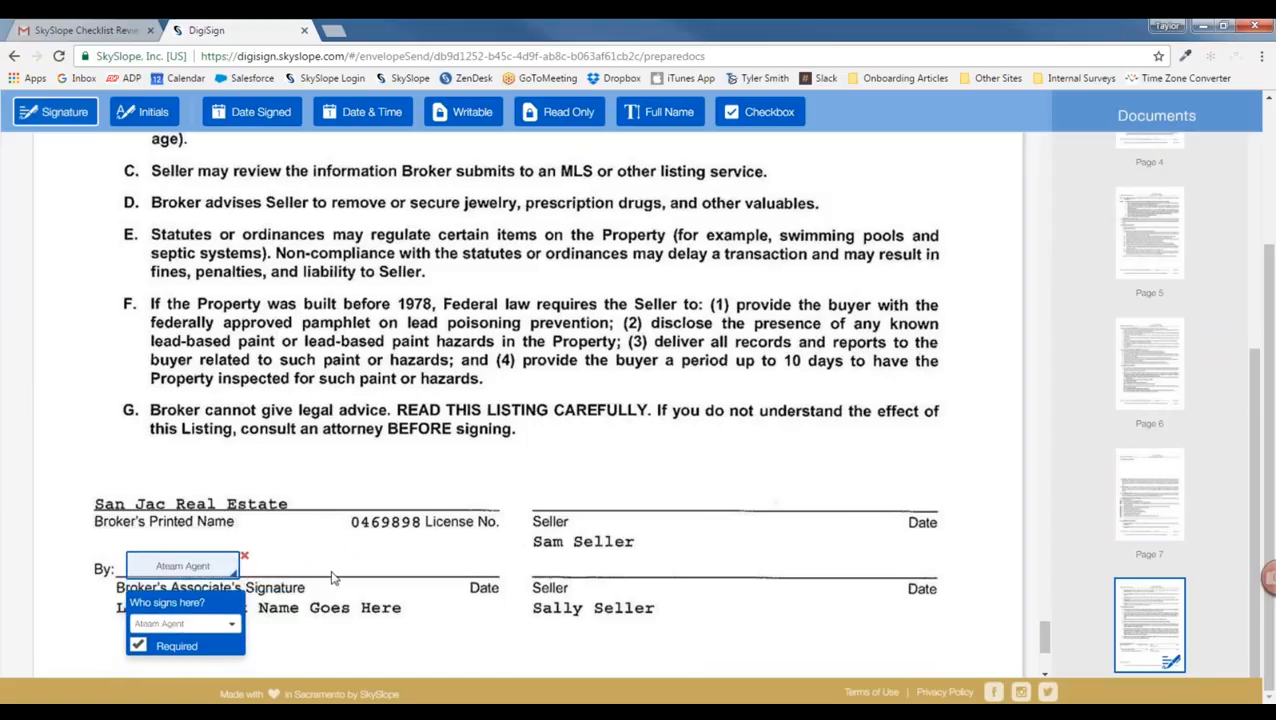
Step: Place a signature field on the first Seller line and assign it to the seller
left_click(572, 562)
left_click_drag(572, 562, 570, 565)
left_click(600, 621)
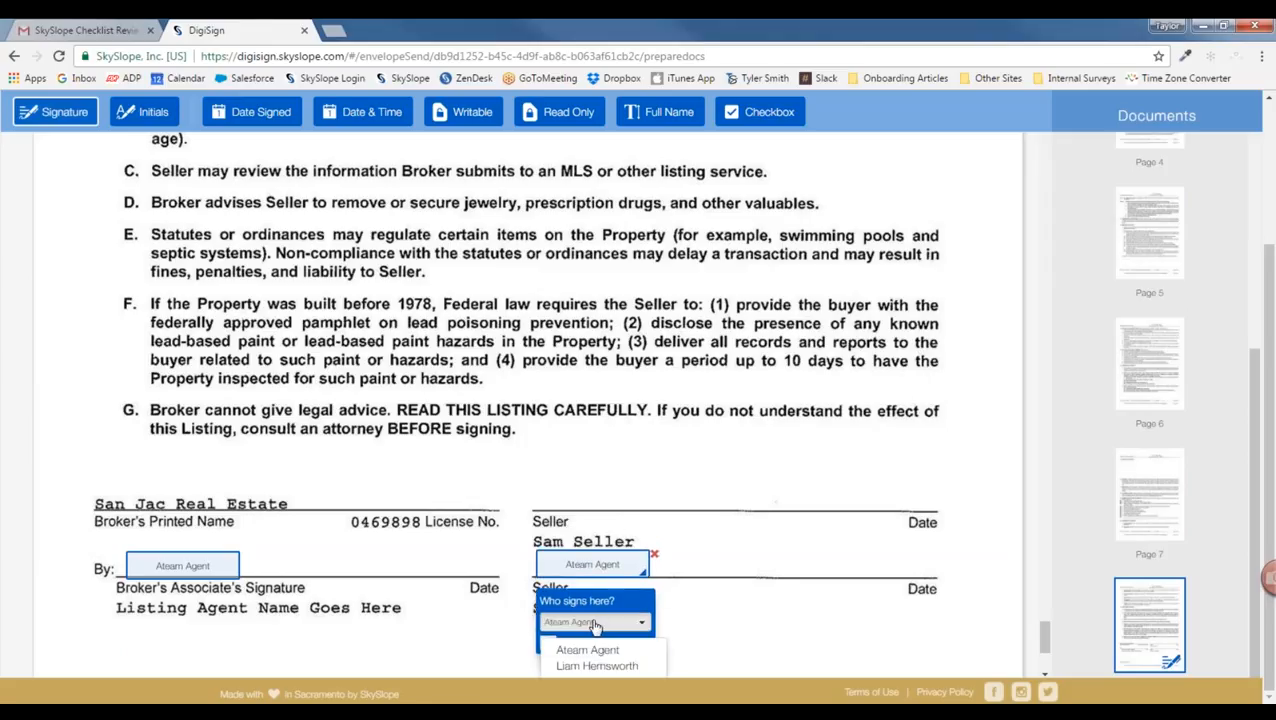
left_click(598, 666)
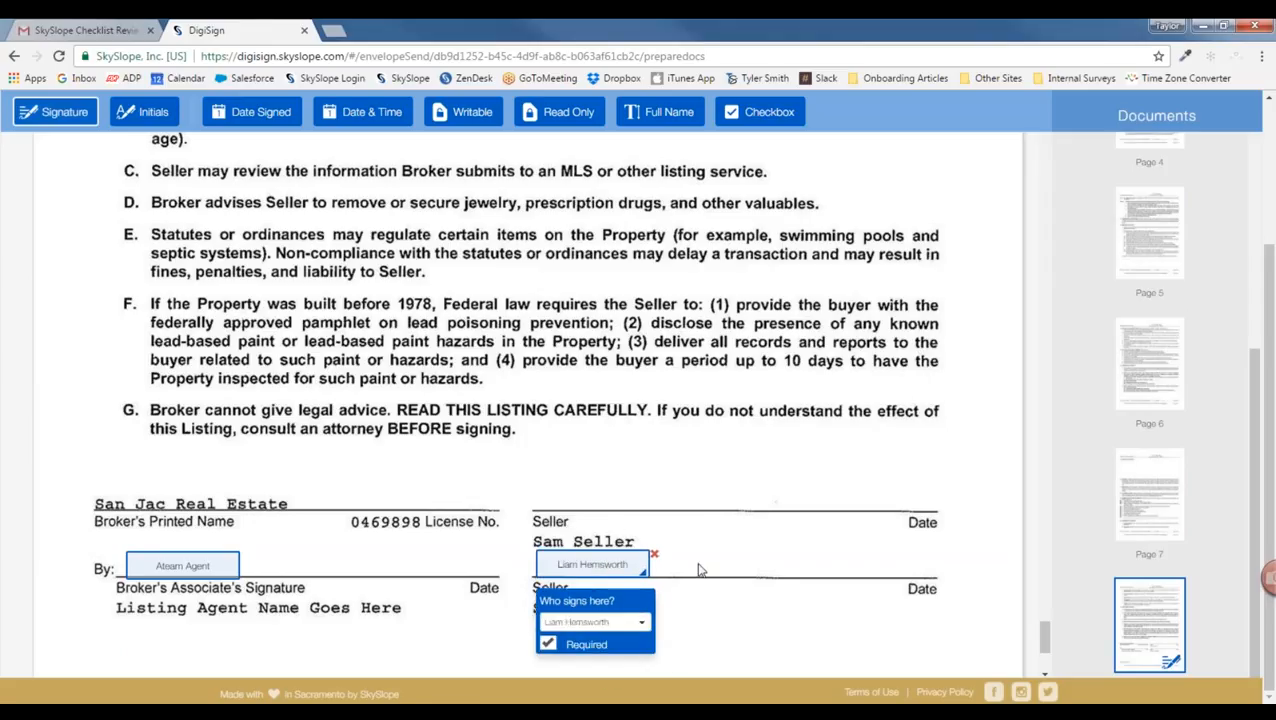
scroll(1100, 380, "up", 10)
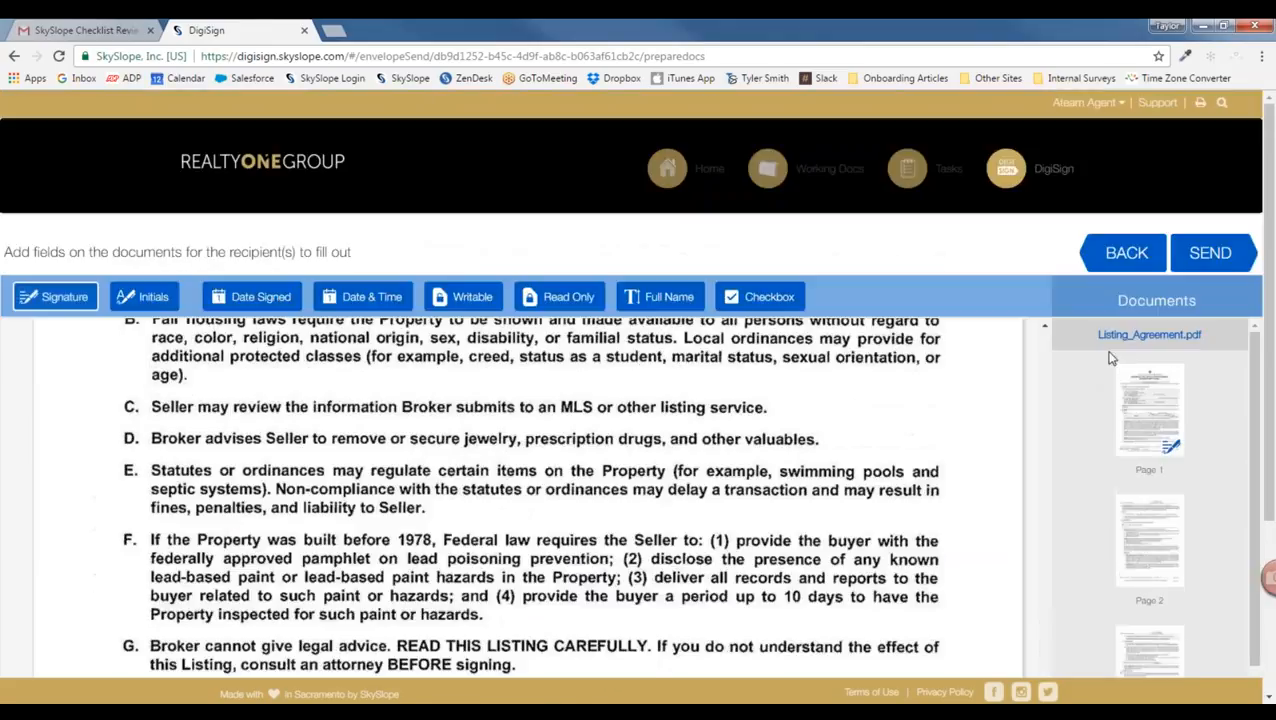
Step: Send the envelope for signature with the default subject and the message 'One more signature!'
left_click(1208, 258)
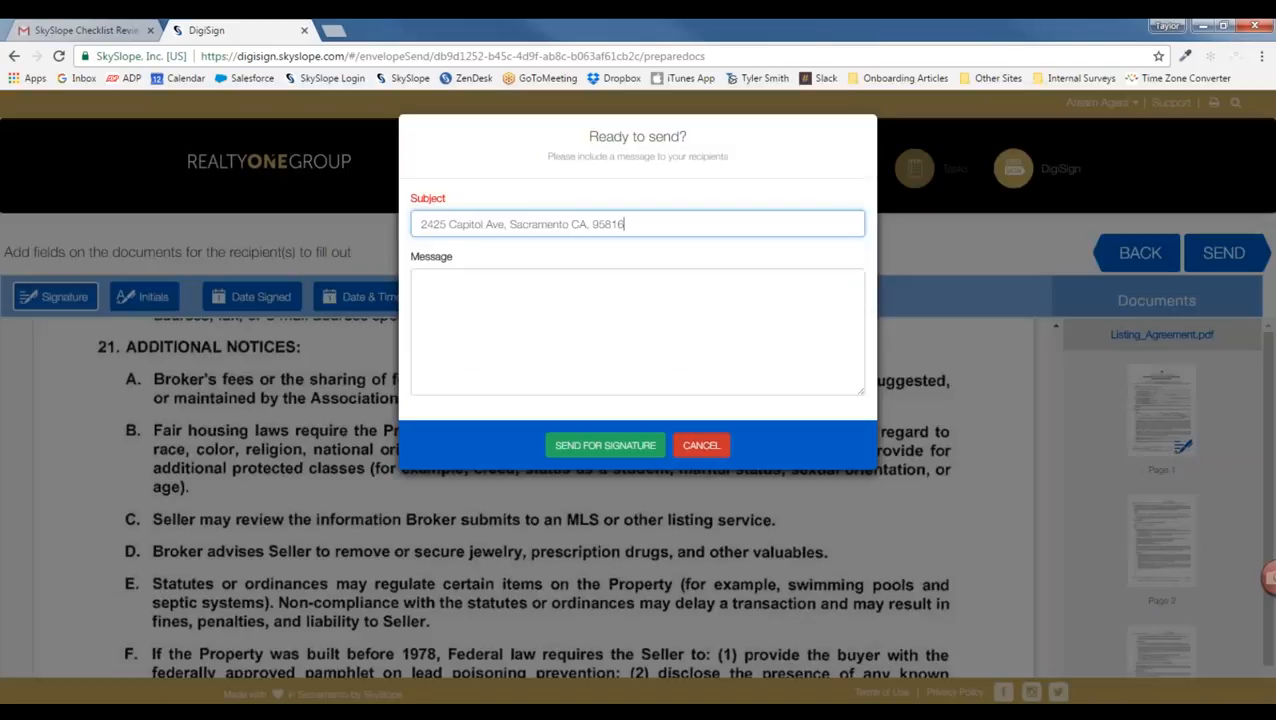
left_click_drag(663, 224, 418, 220)
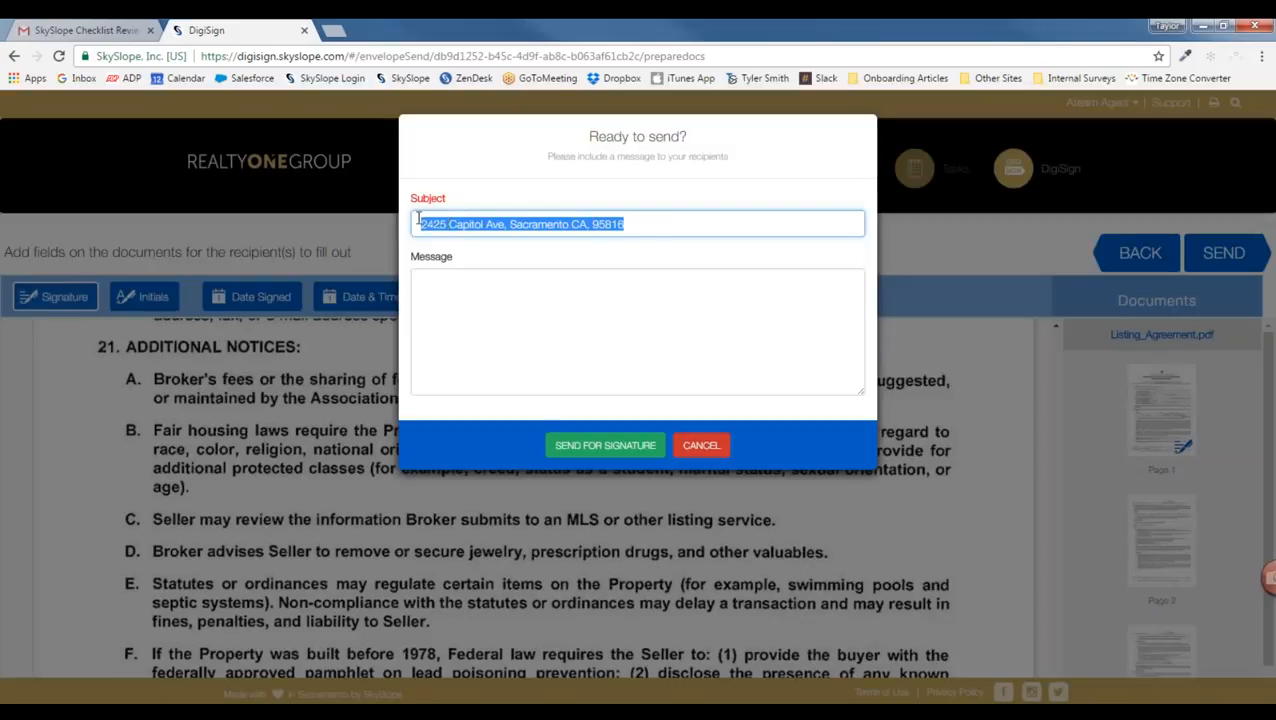
left_click(604, 300)
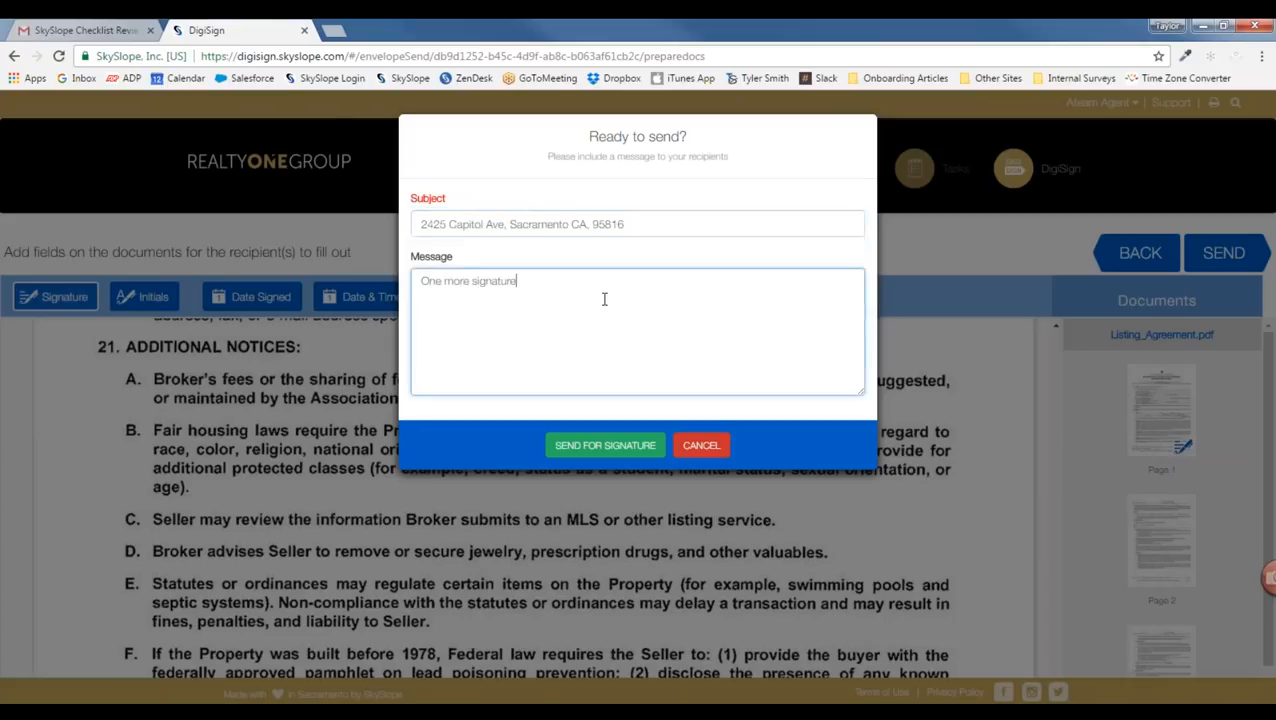
type("One more signature!")
left_click(605, 445)
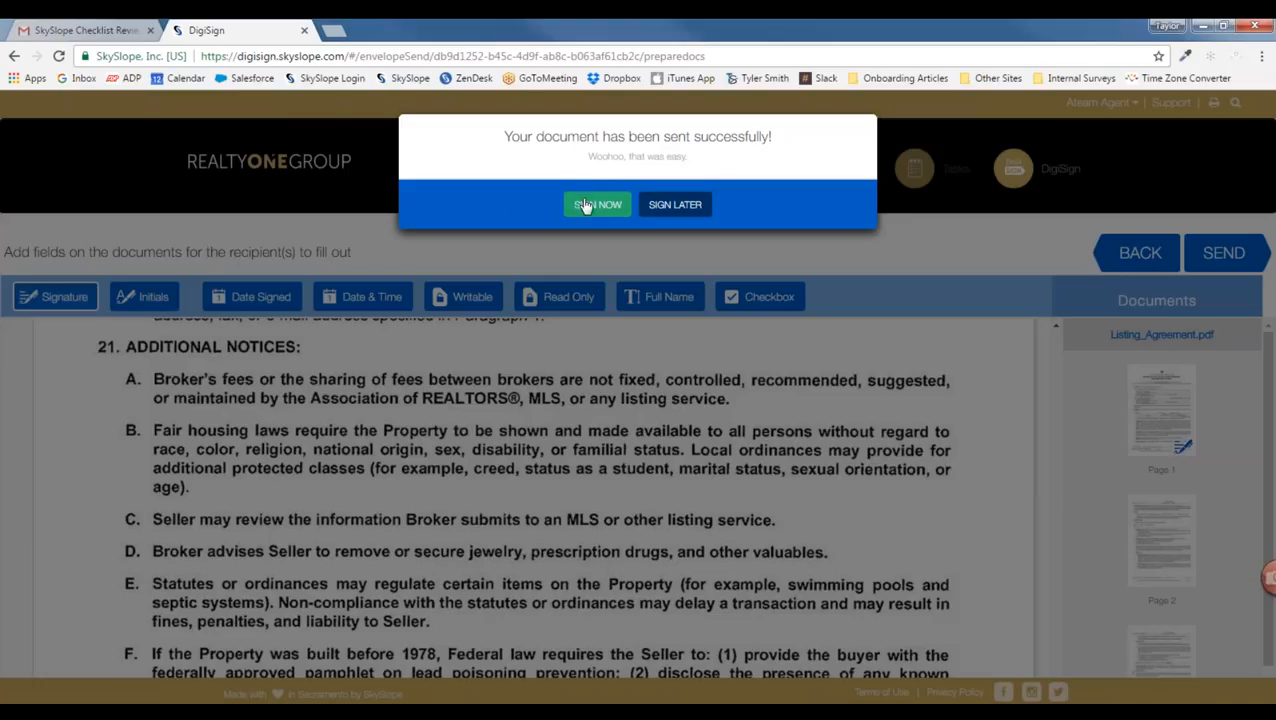
left_click(588, 206)
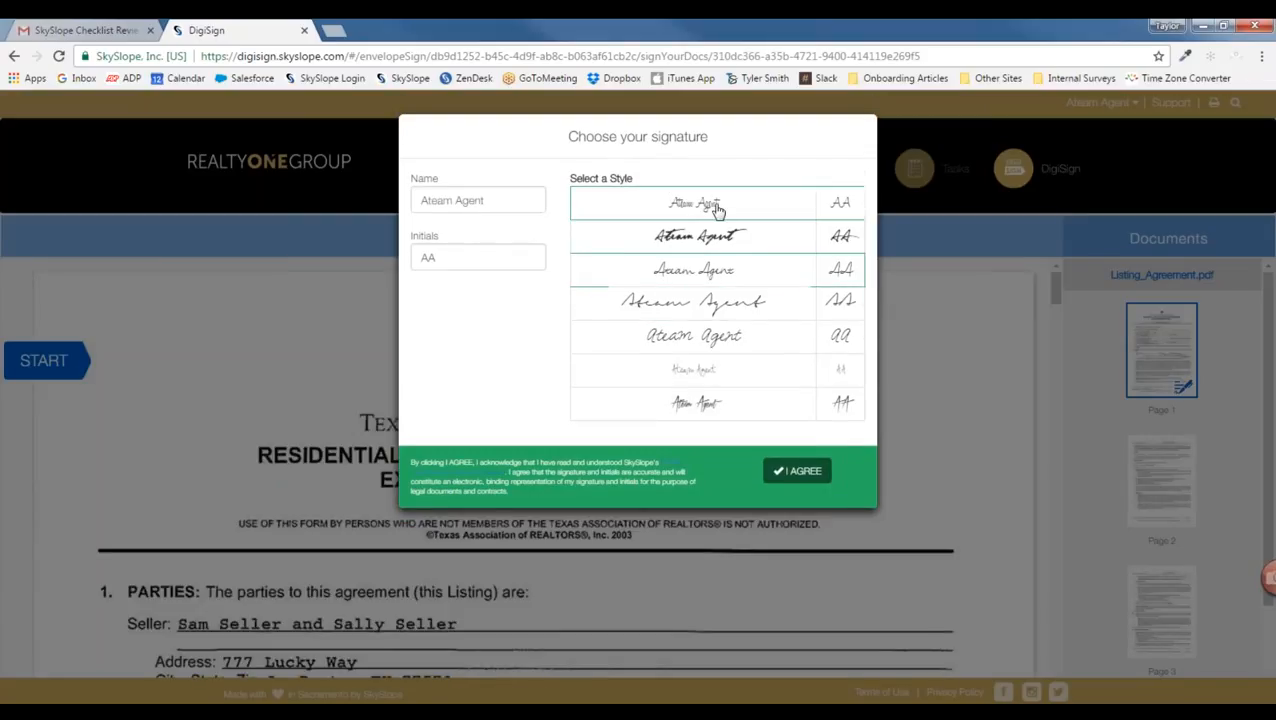
Step: Adopt the suggested signature style, initial page 1, sign the broker's associate line, and submit
left_click(799, 473)
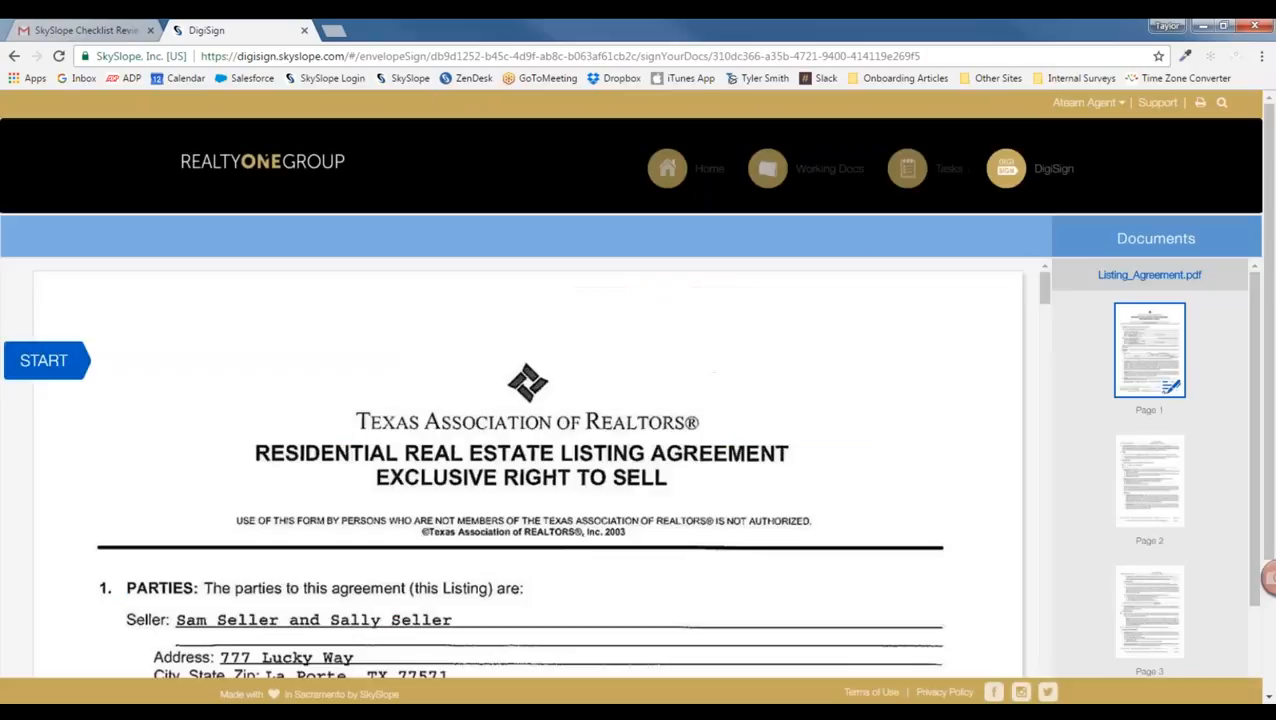
scroll(205, 488, "down", 3)
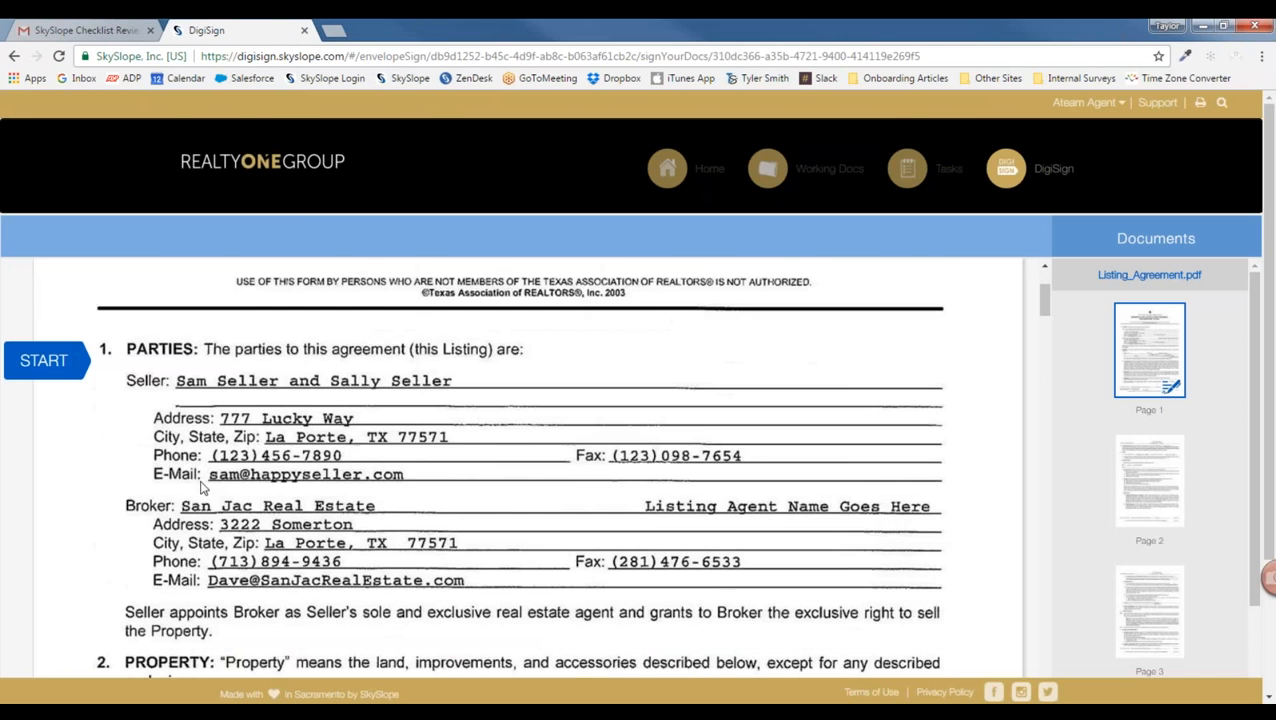
scroll(375, 420, "down", 5)
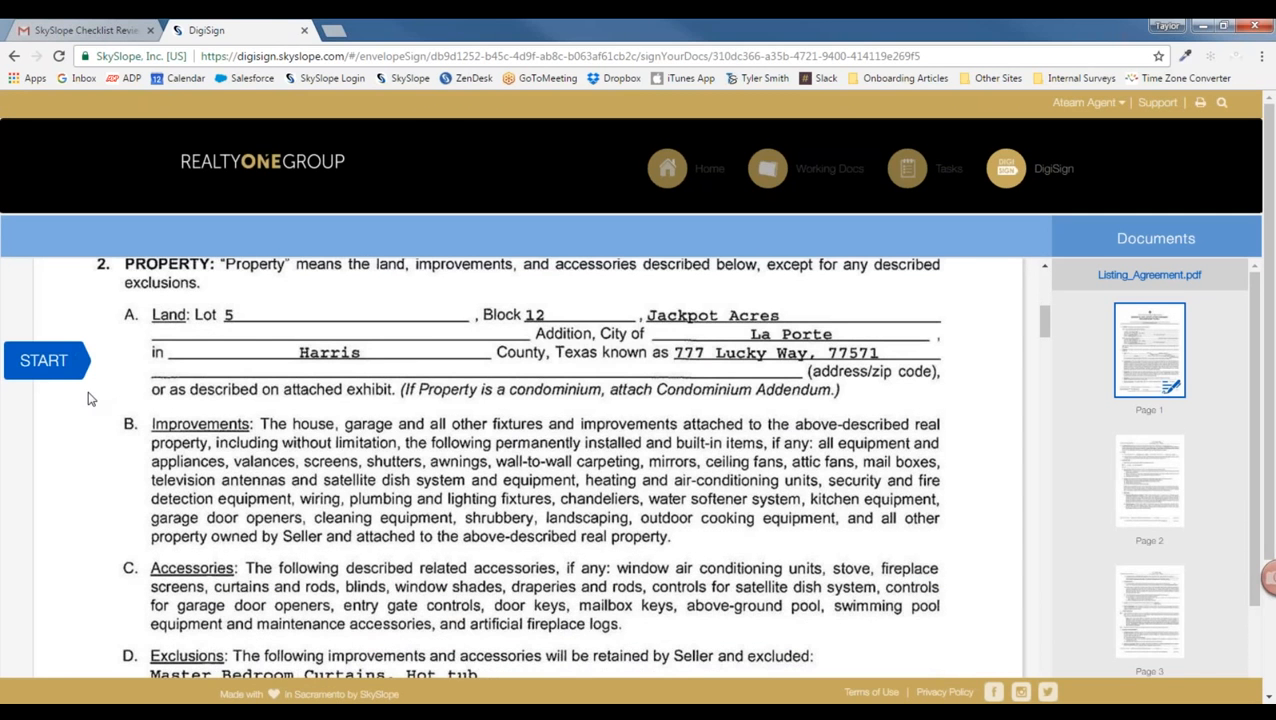
left_click(35, 366)
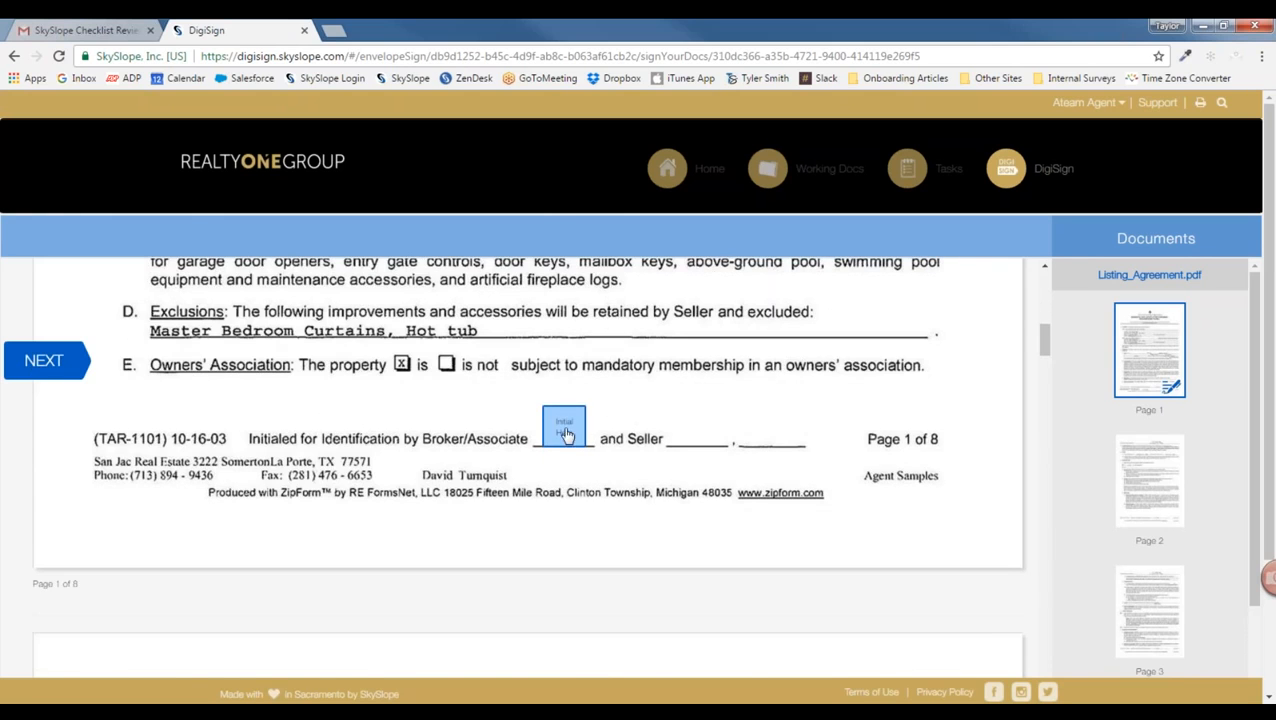
left_click(565, 433)
scroll(600, 520, "down", 10)
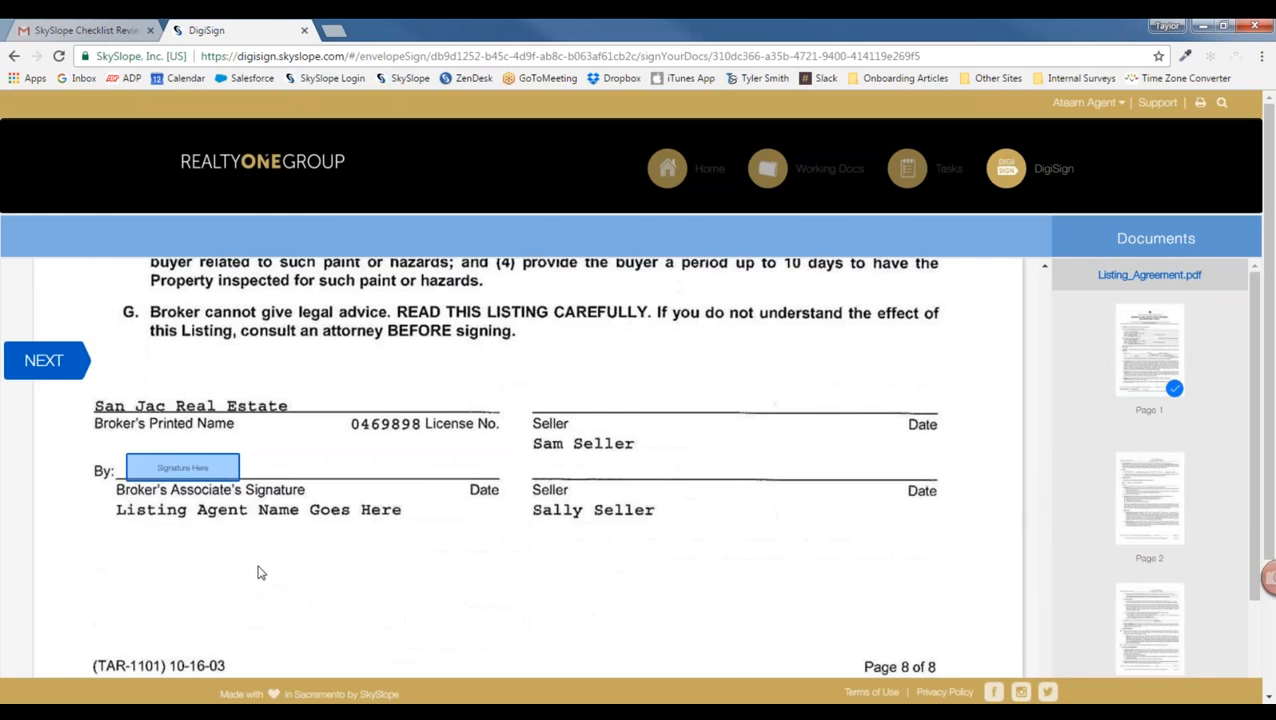
left_click(184, 469)
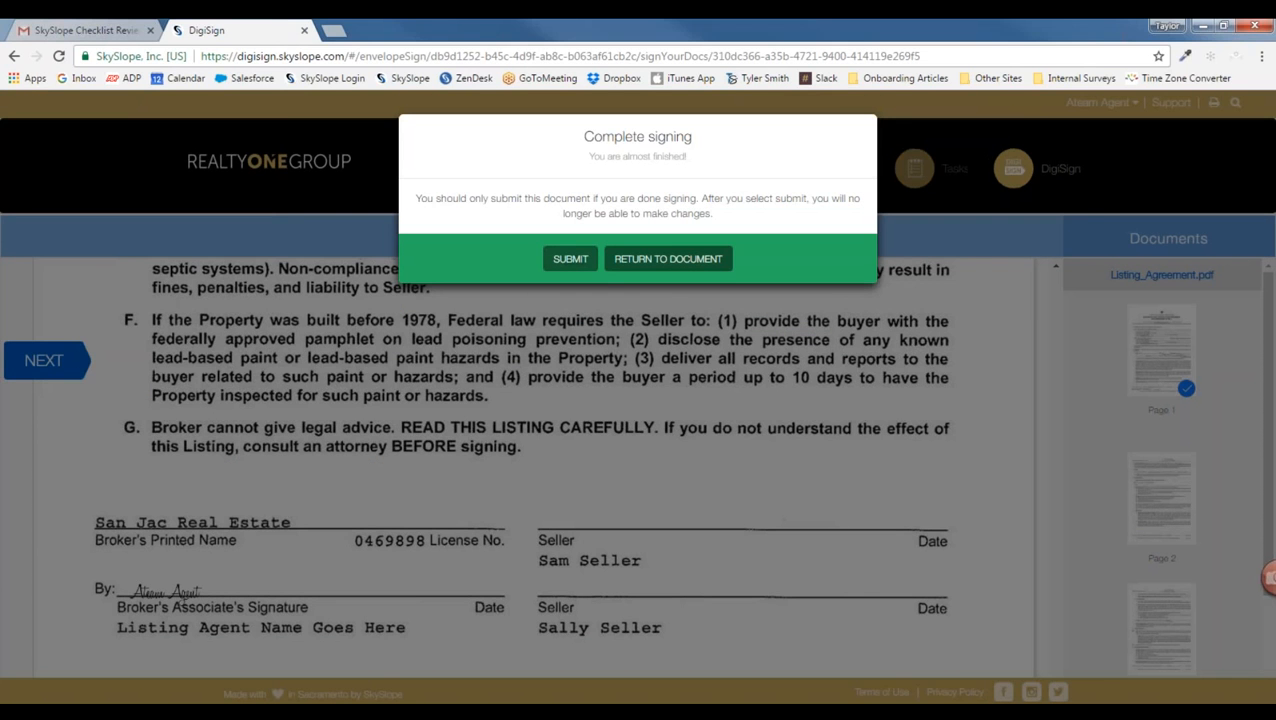
left_click(571, 260)
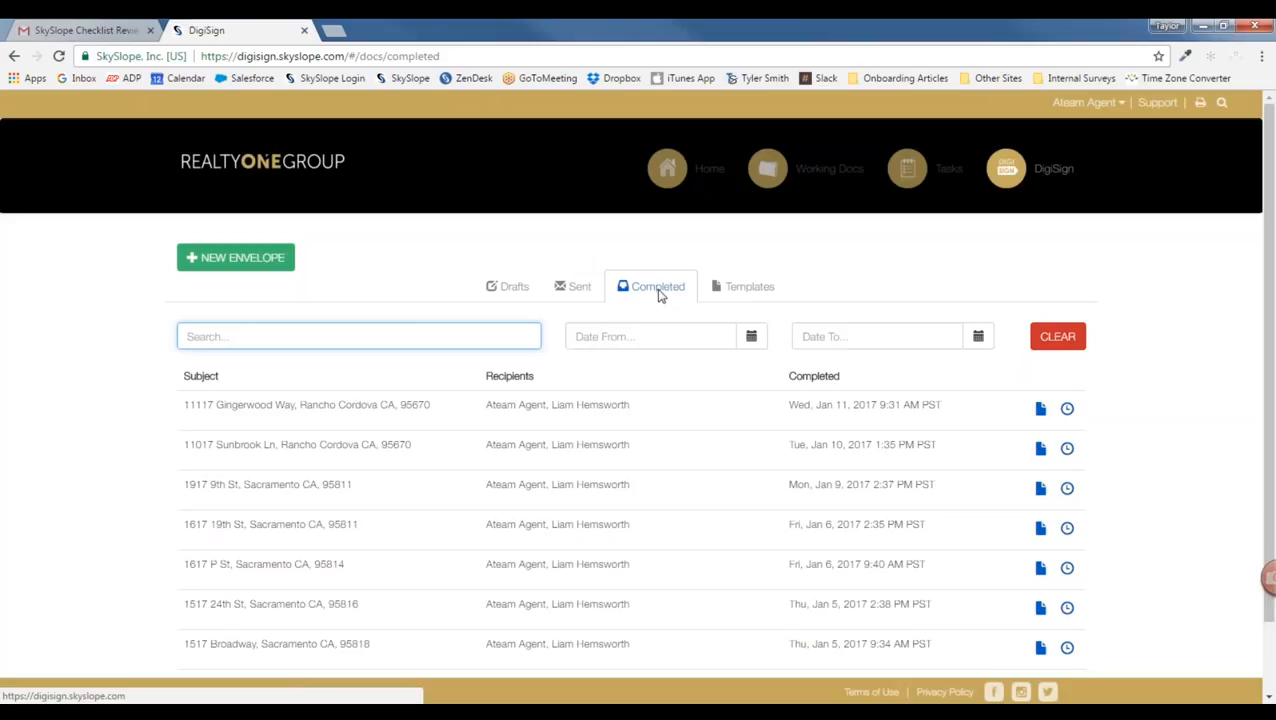
left_click(572, 288)
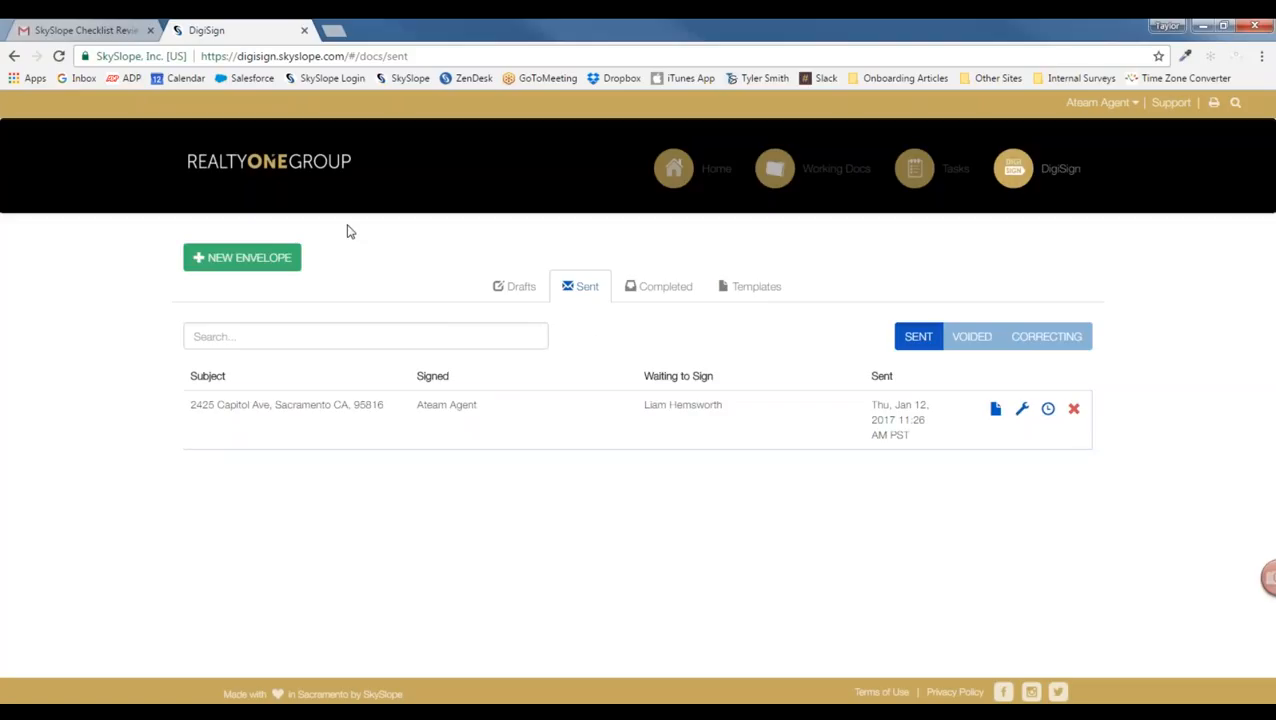
left_click(85, 29)
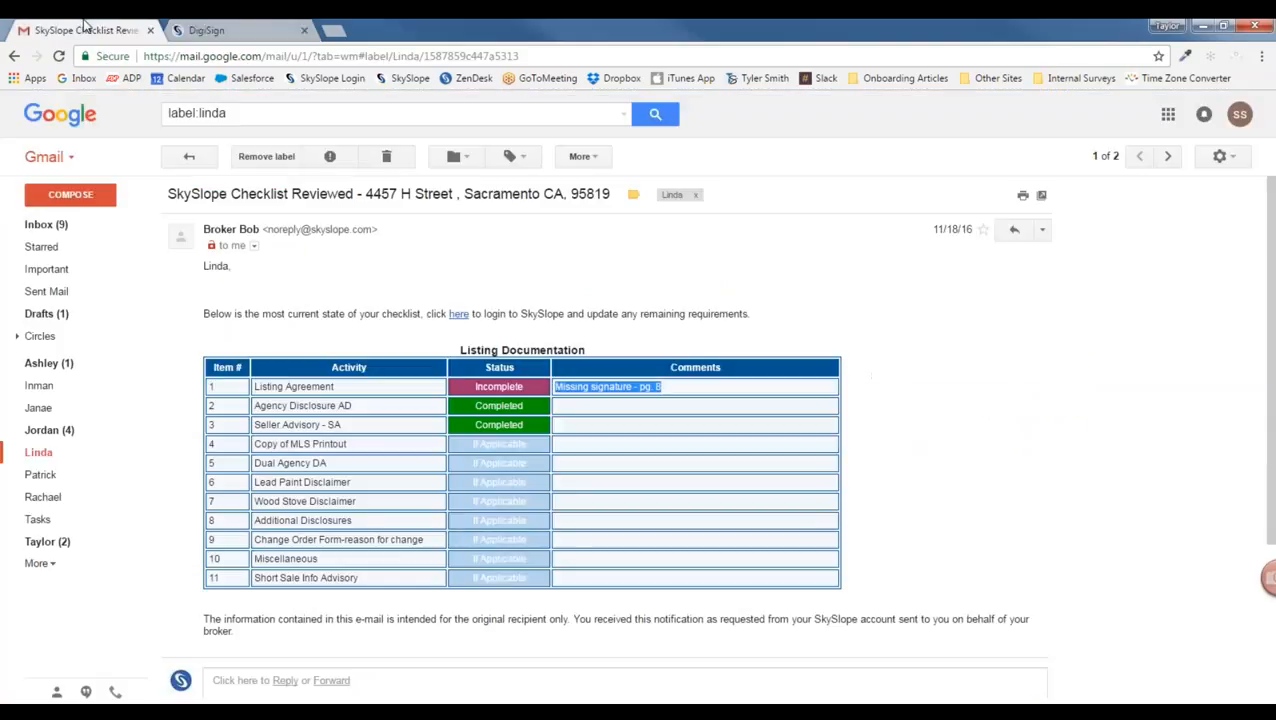
left_click(77, 226)
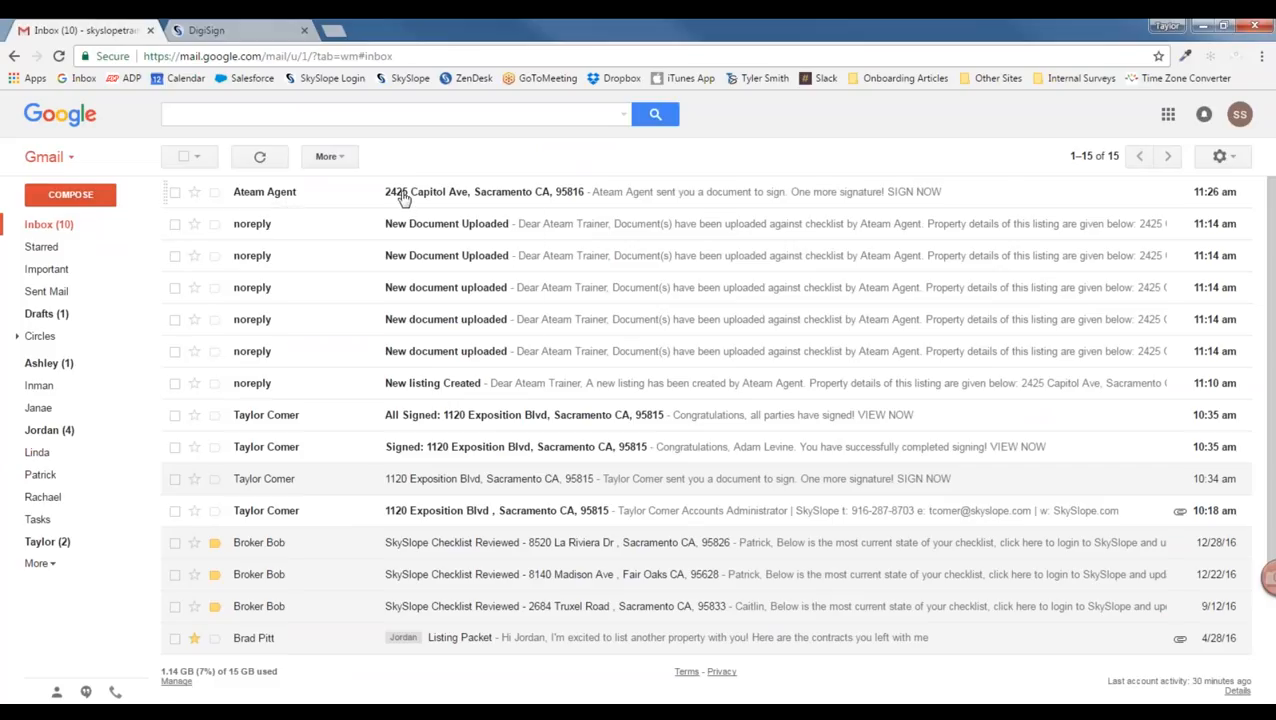
left_click(540, 196)
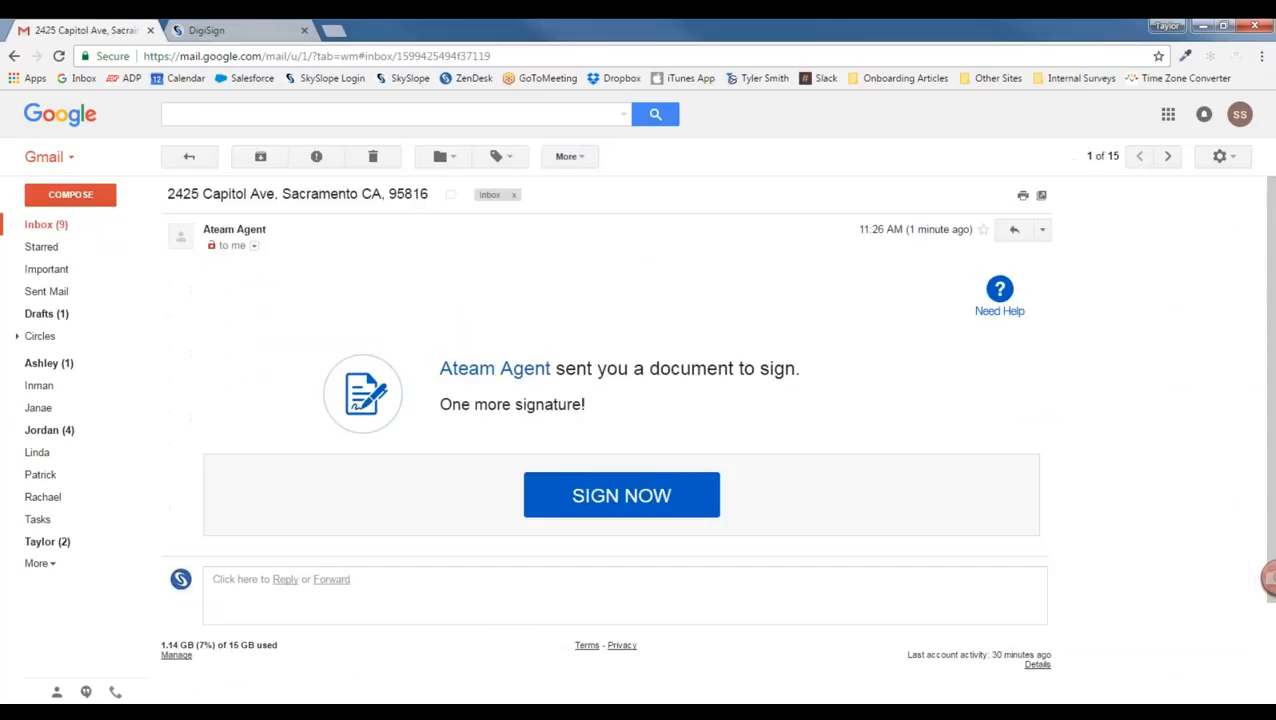
left_click(629, 497)
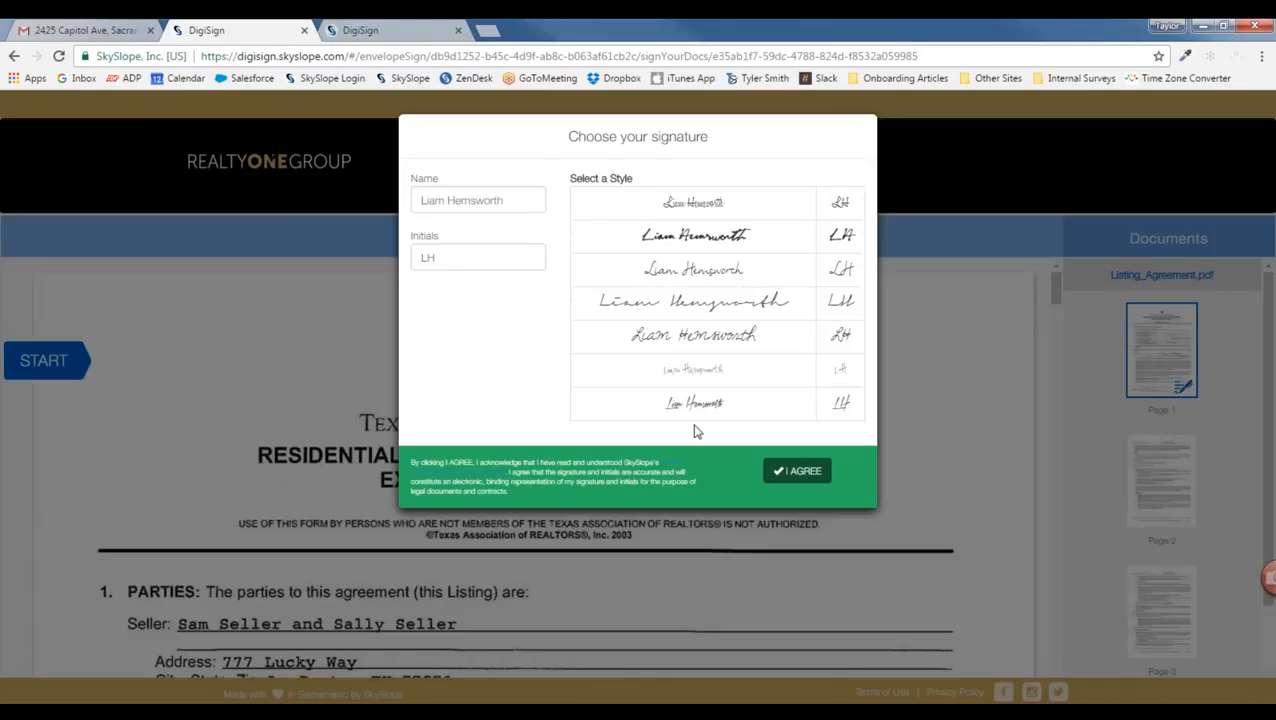
Step: Adopt the fourth signature style and matching initials for the seller
left_click(701, 313)
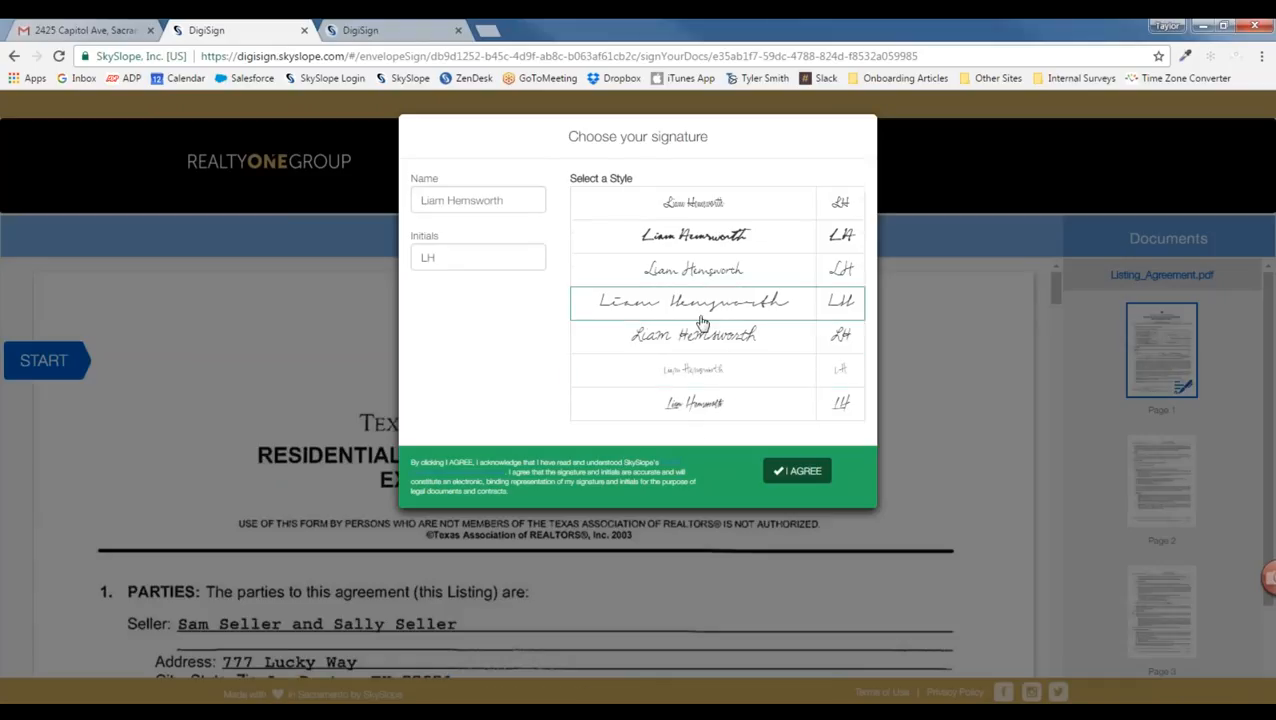
left_click(809, 472)
scroll(287, 455, "down", 2)
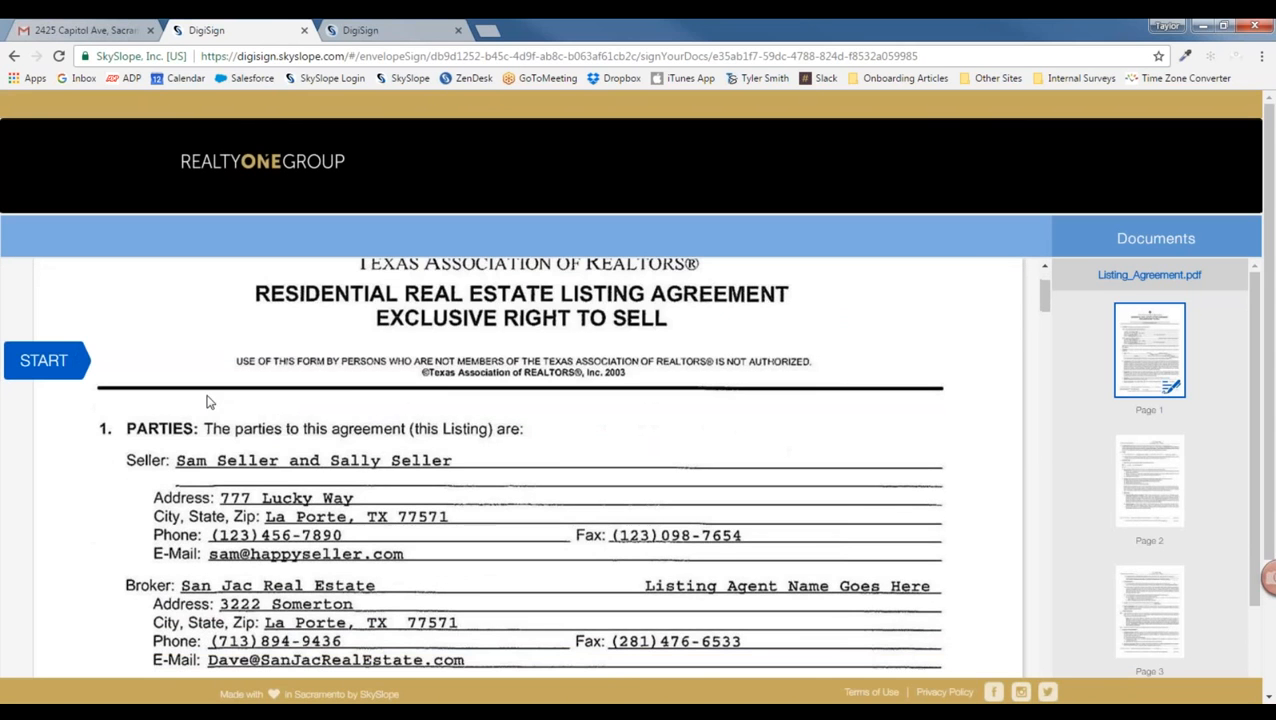
scroll(210, 400, "down", 1)
Step: Initial page 1 and sign the seller's line, submit, then return to the Sent envelopes tab
left_click(46, 362)
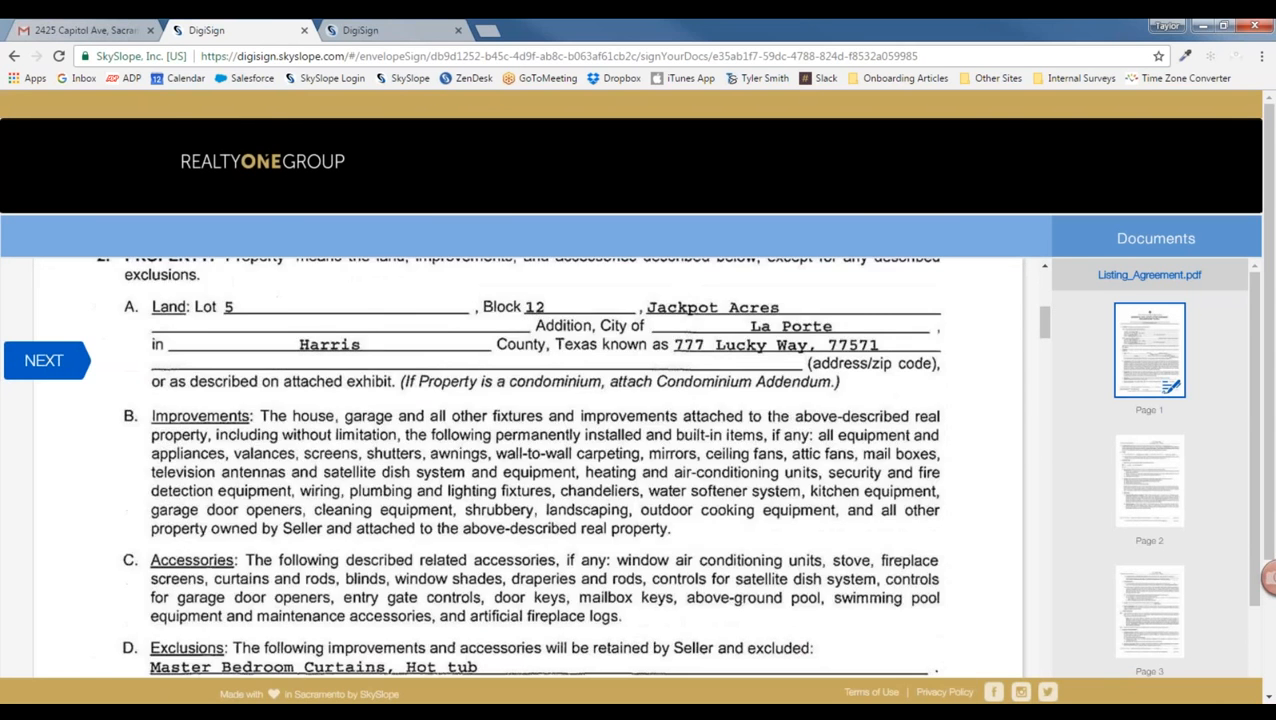
left_click(703, 430)
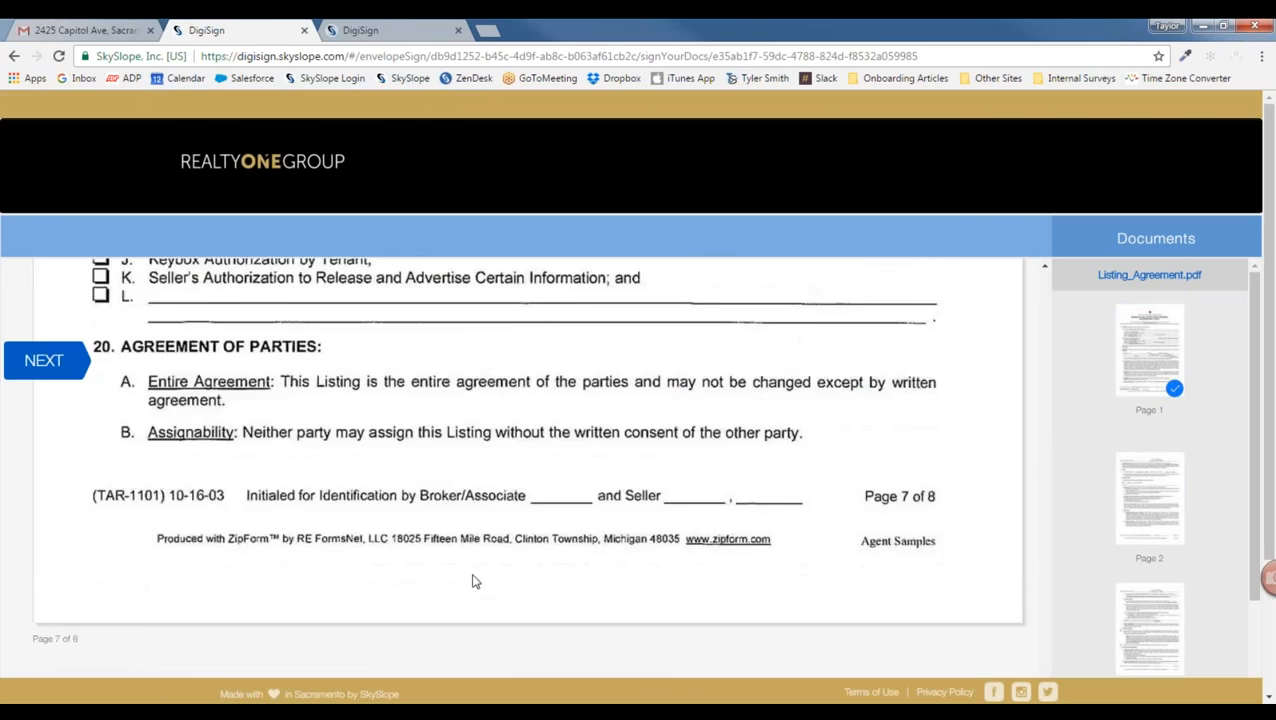
left_click(598, 468)
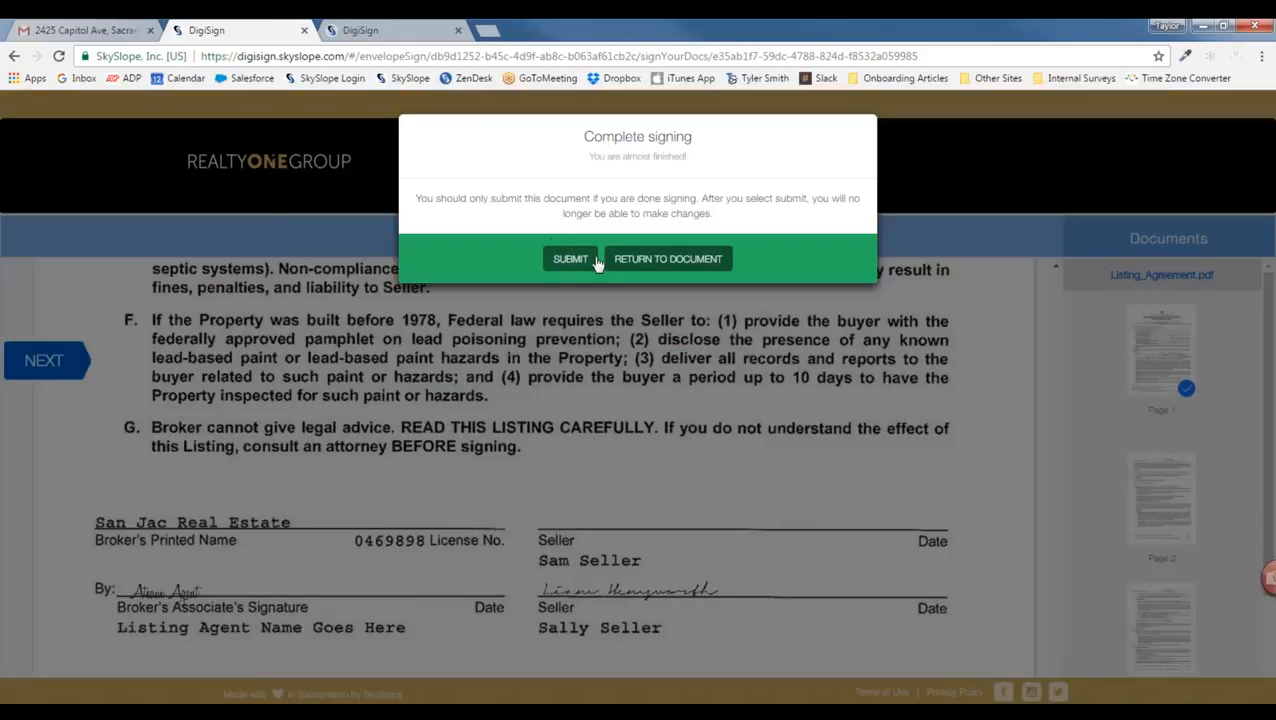
left_click(567, 262)
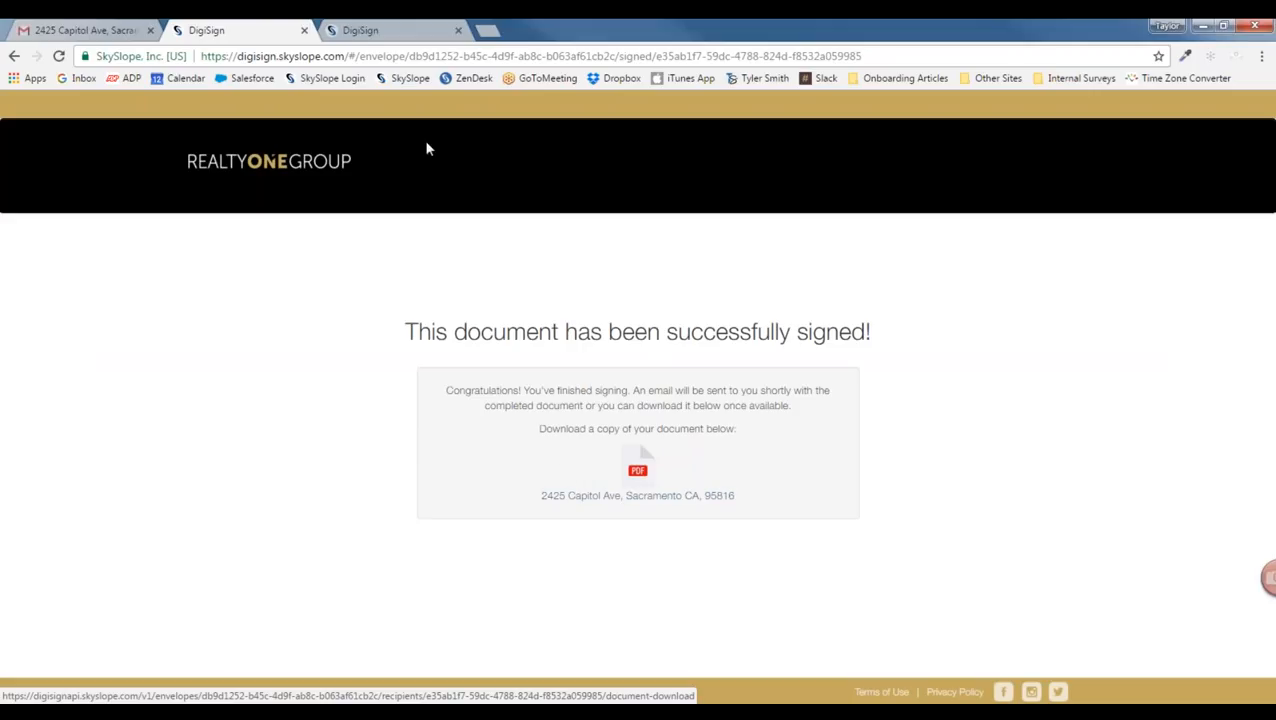
left_click(384, 29)
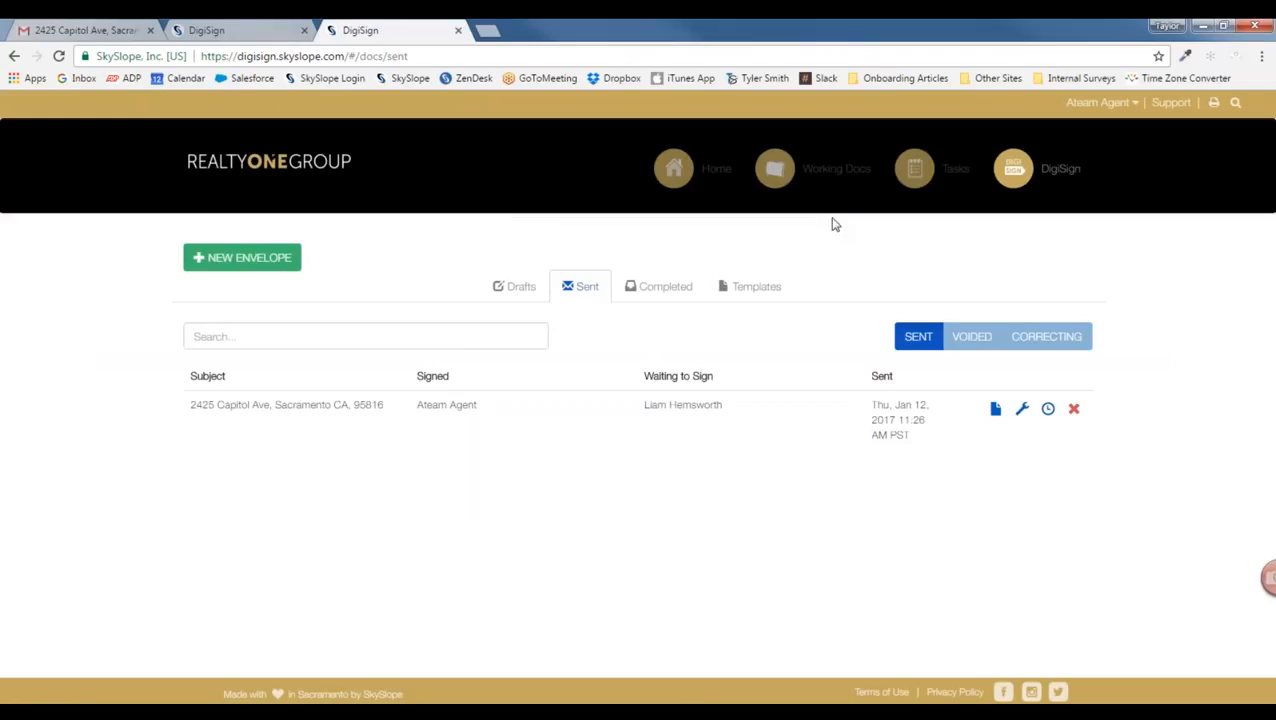
left_click(1236, 105)
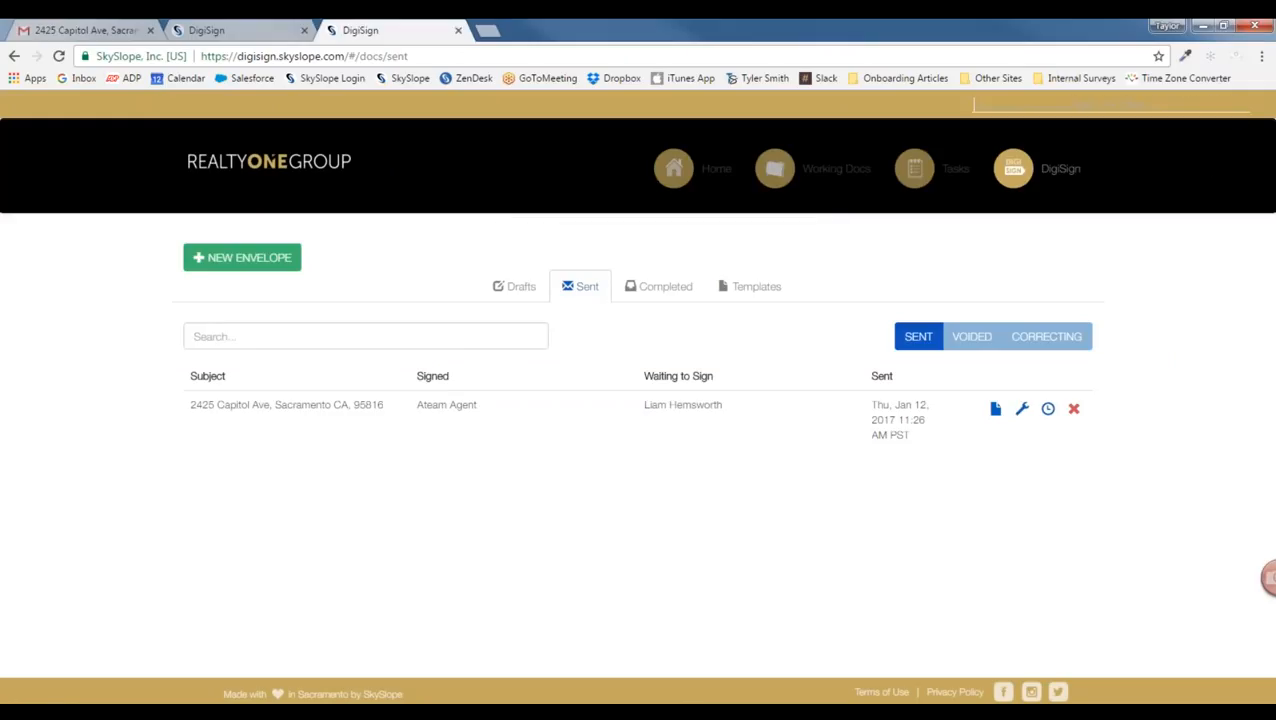
left_click(1209, 187)
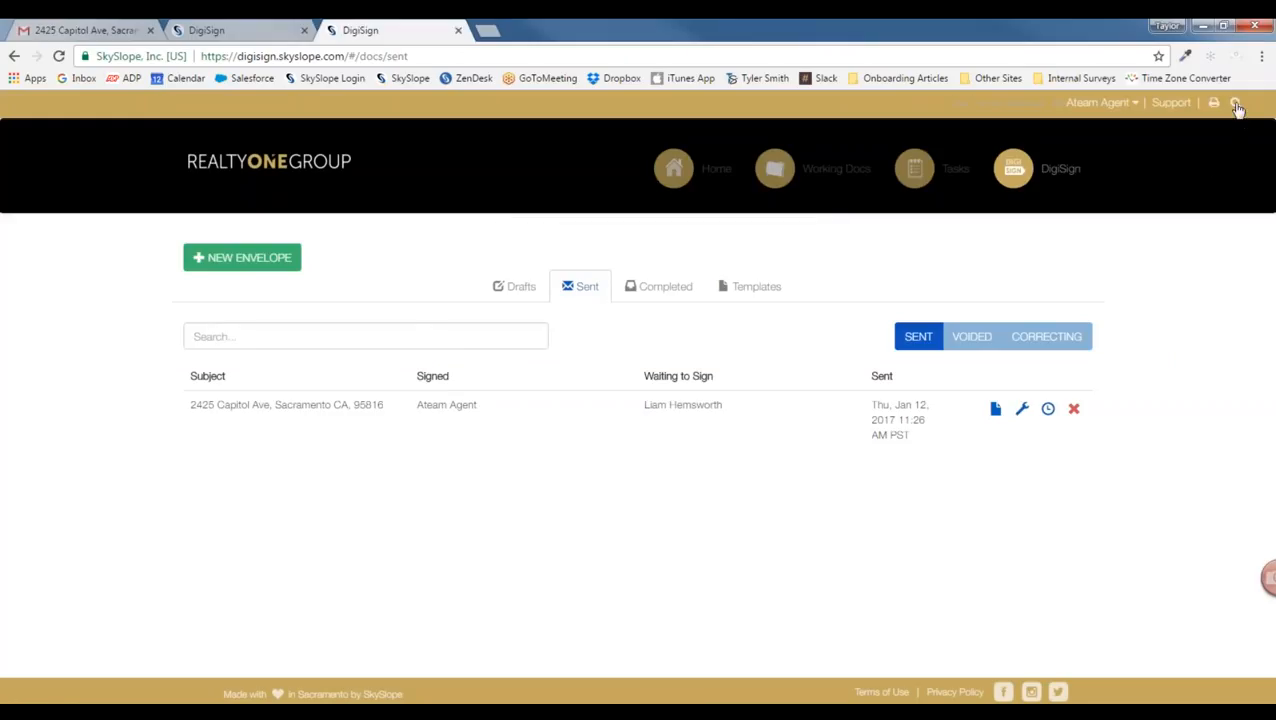
left_click(1236, 105)
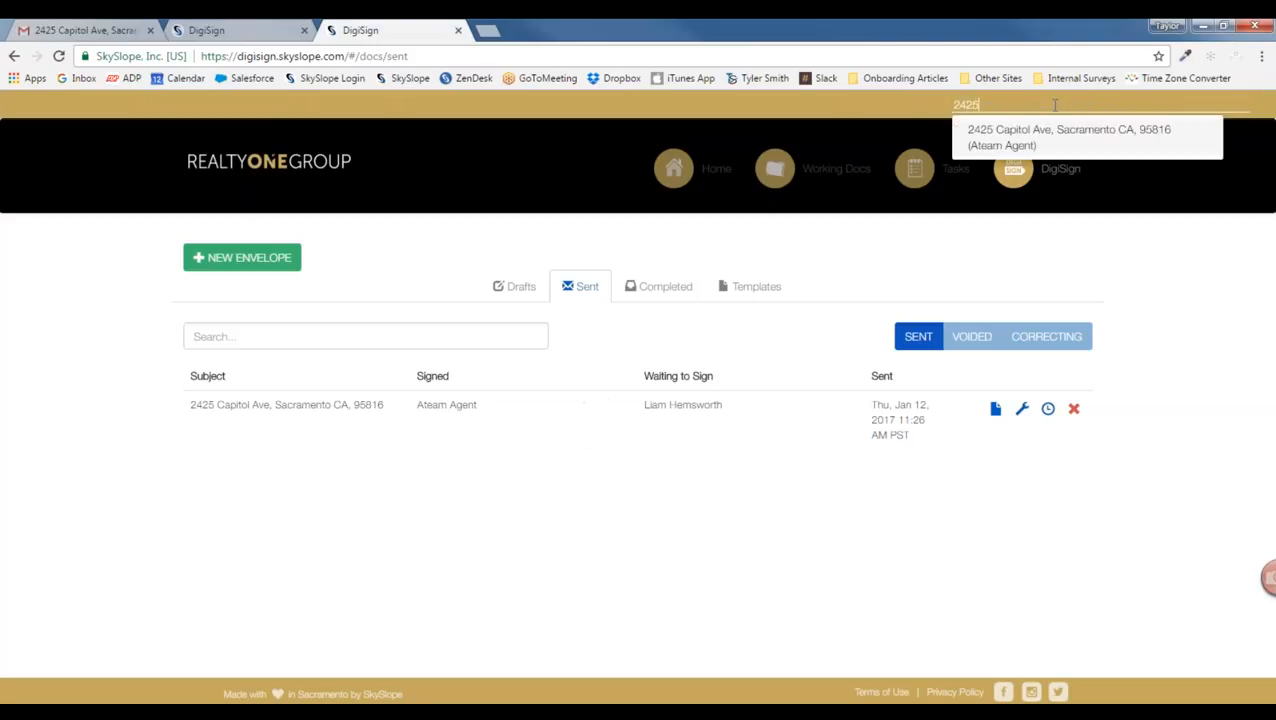
left_click(960, 127)
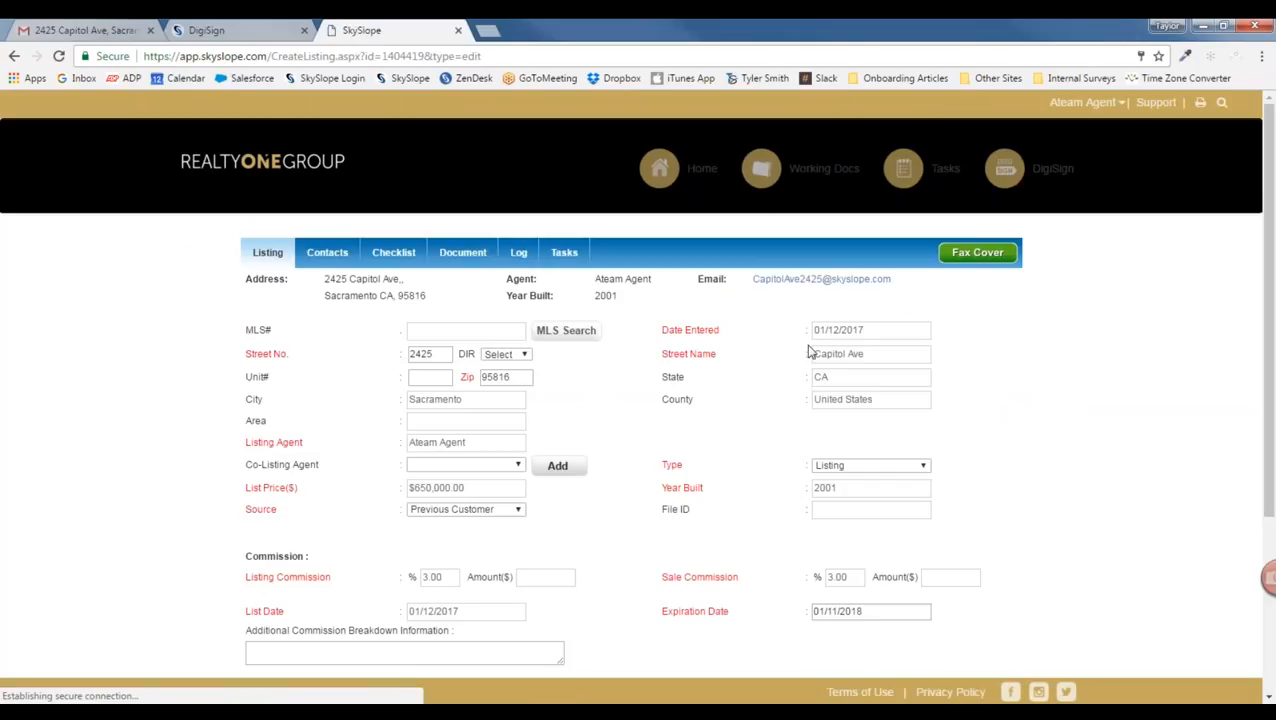
left_click(455, 256)
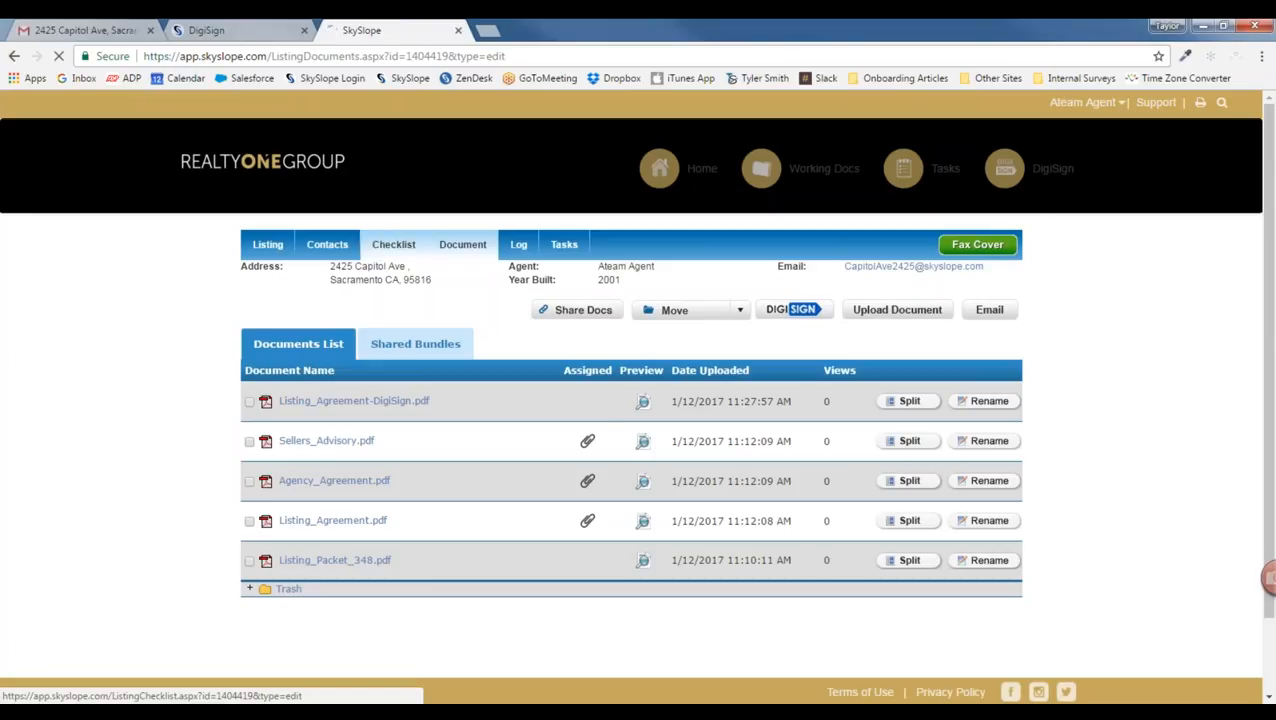
Step: Replace the Listing Agreement checklist document with Listing_Agreement-DigiSign.pdf, then go to the dashboard
left_click(400, 247)
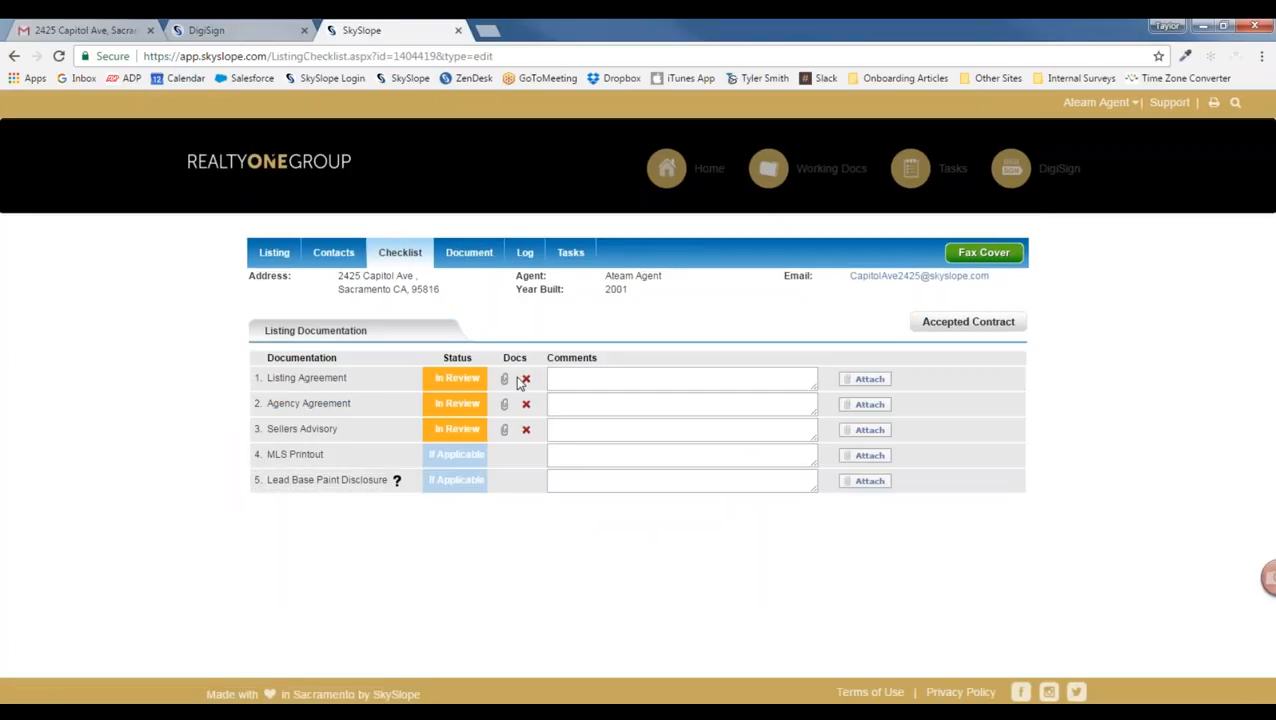
left_click(526, 379)
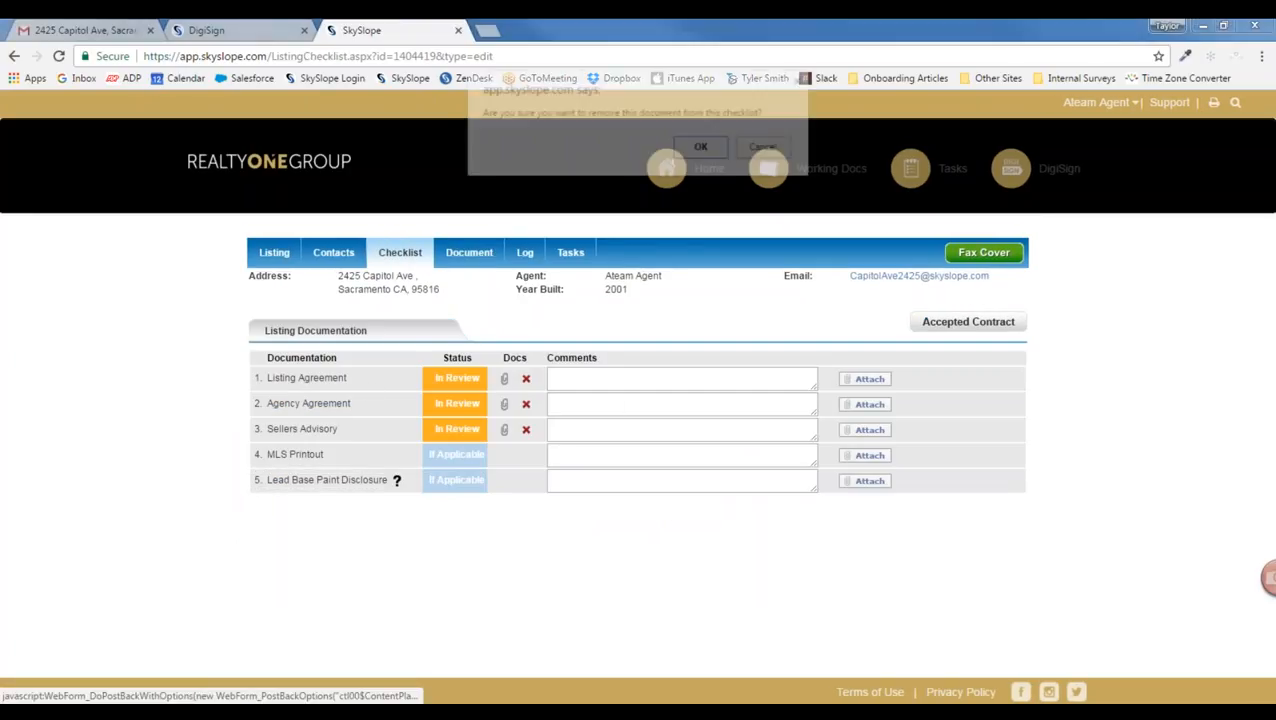
left_click(696, 155)
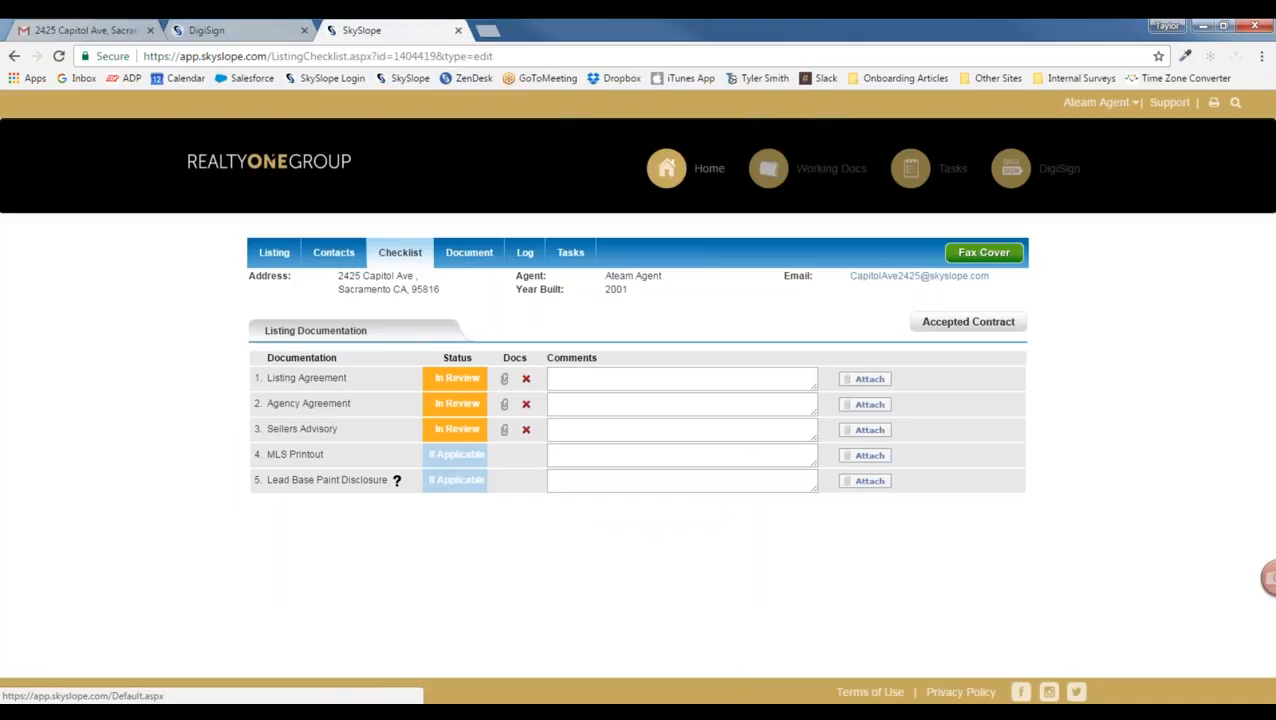
left_click(873, 383)
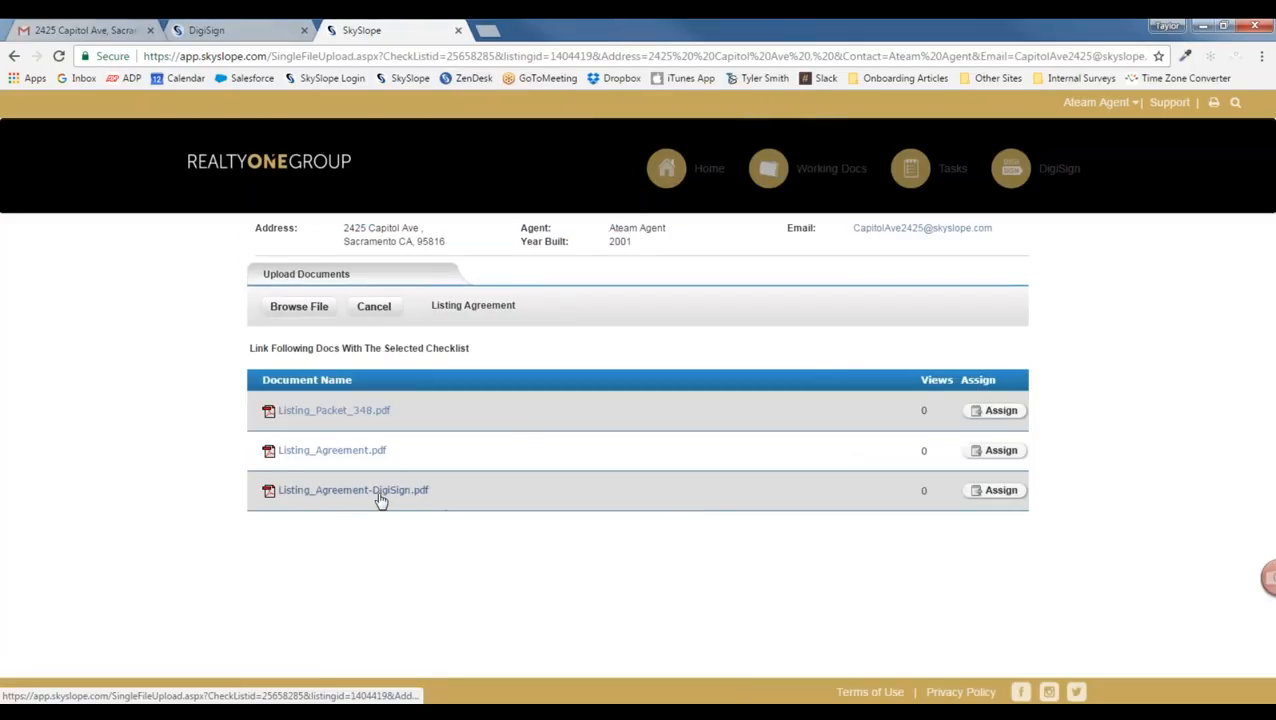
left_click(997, 492)
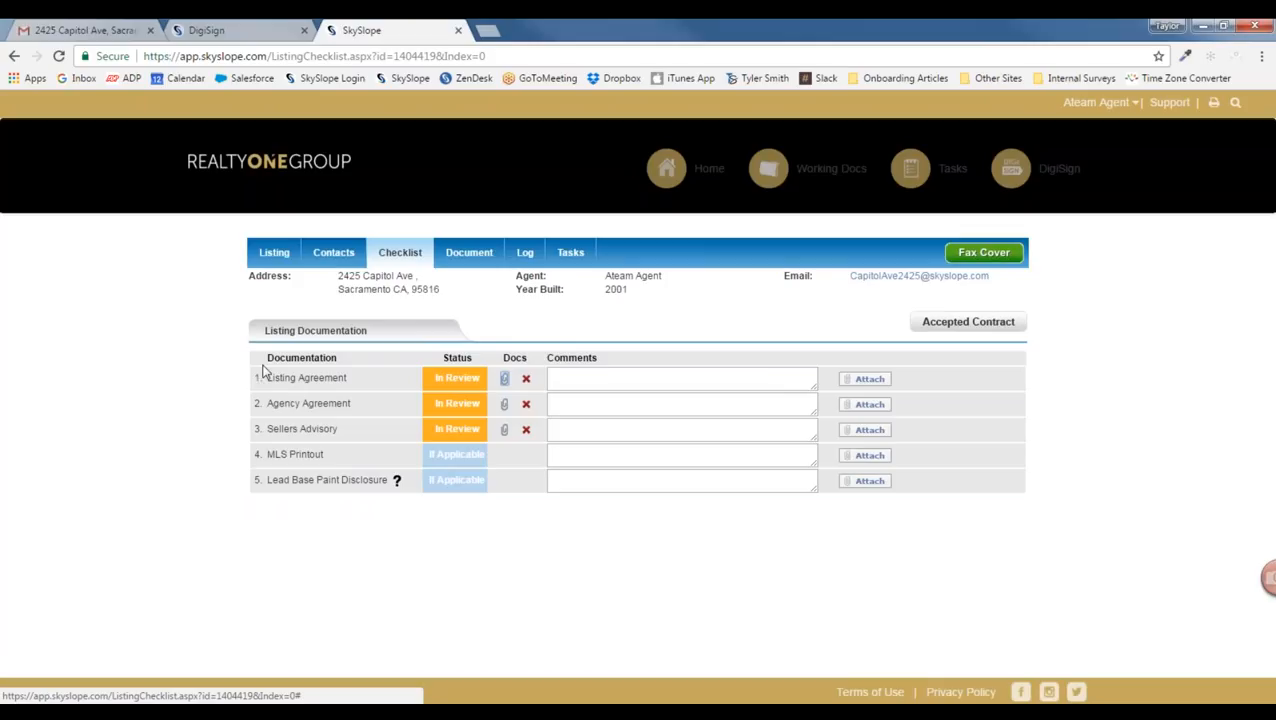
left_click(276, 178)
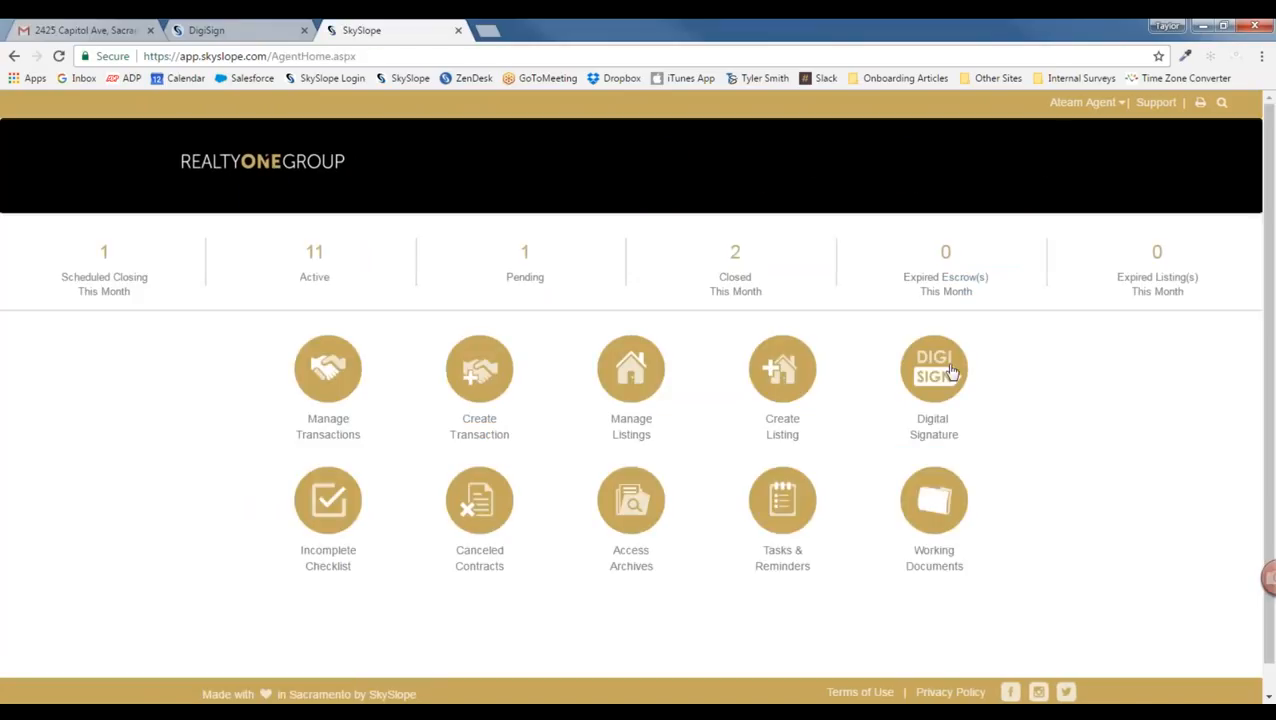